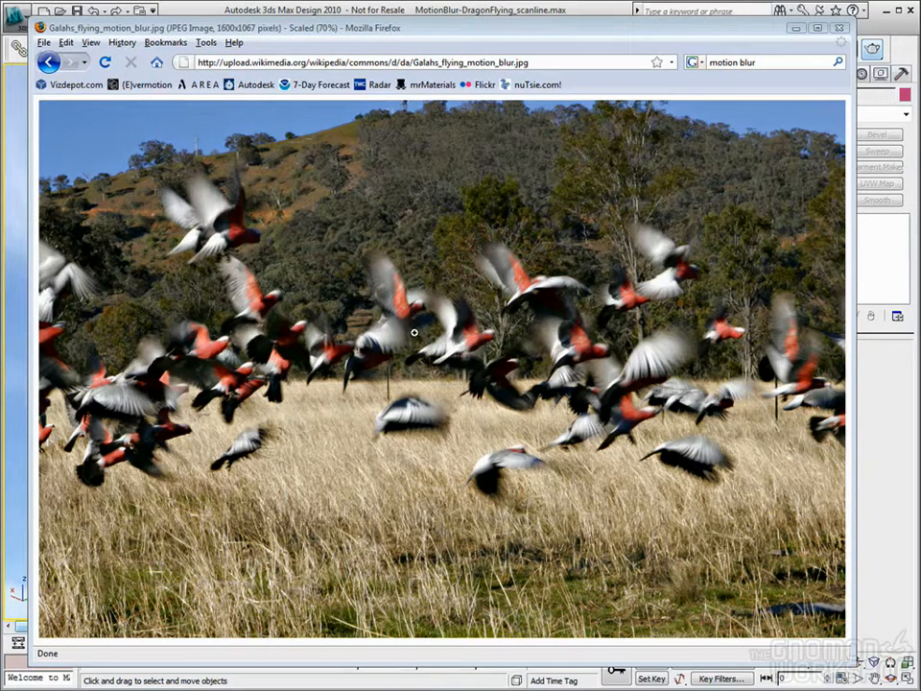
Examine the flying birds photo at full size and scaled to fit, and switch back to 3ds Max
click(189, 202)
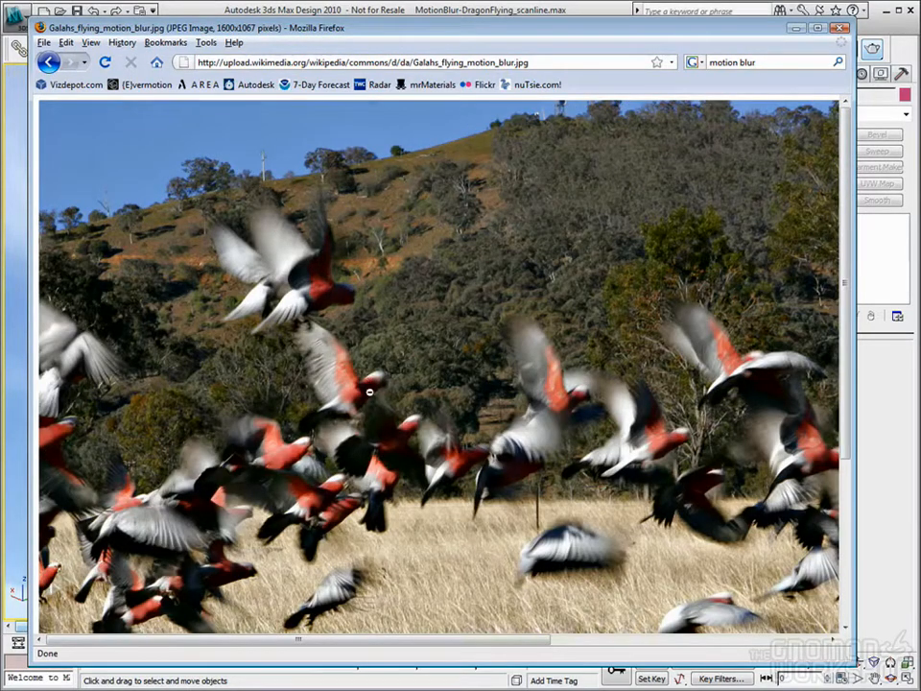
click(423, 376)
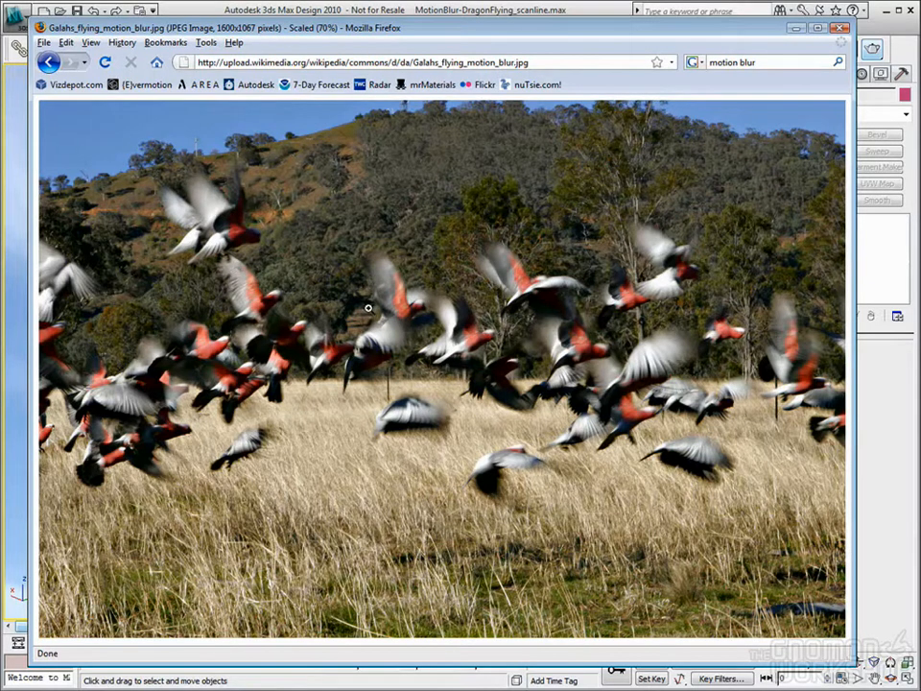
click(797, 29)
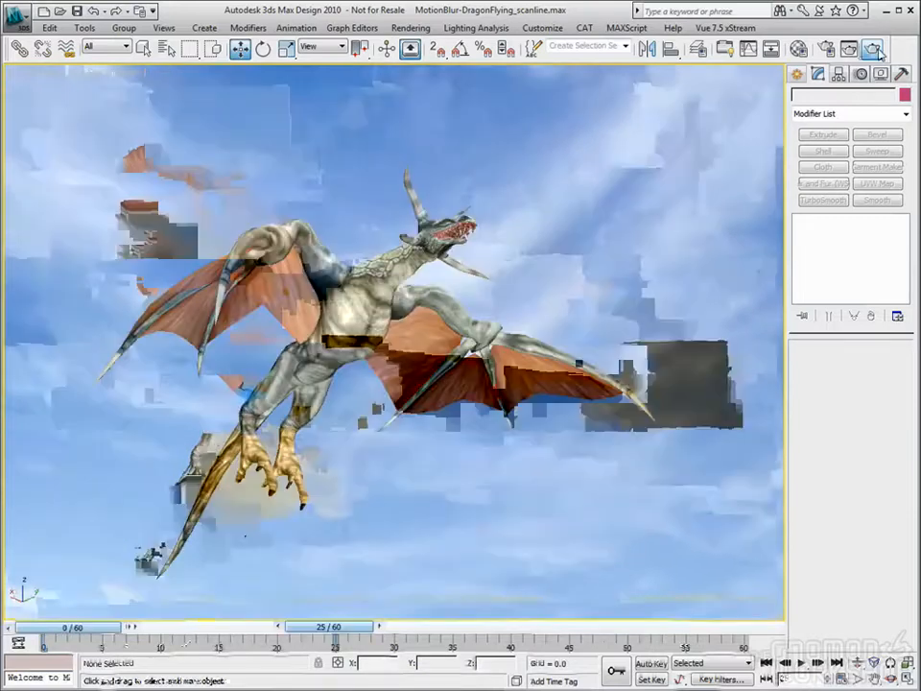
Render the Camera01 view at frame 25 without motion blur and close the rendered frame
key(shift+q)
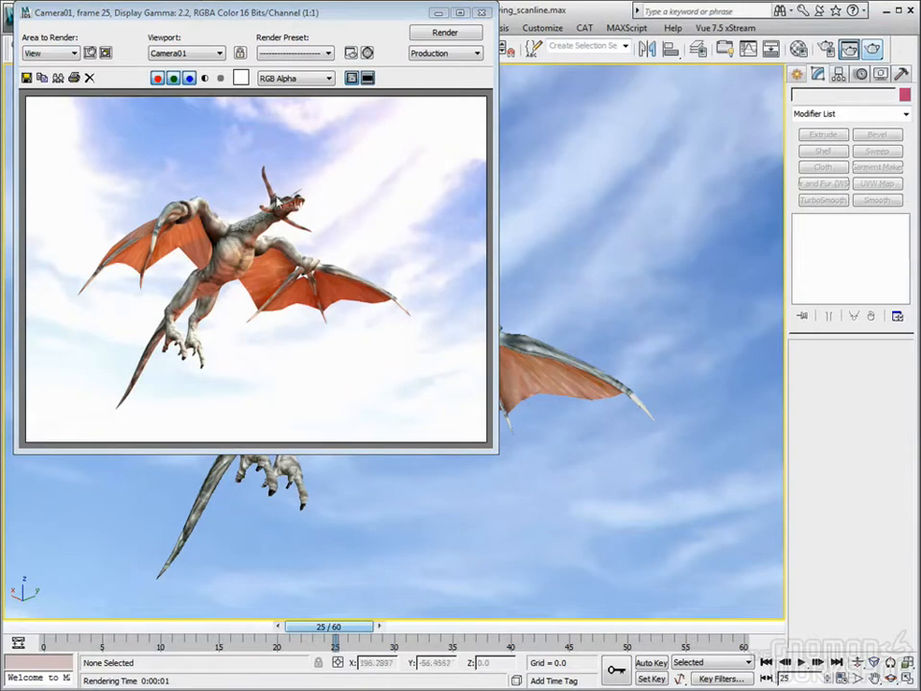
click(483, 13)
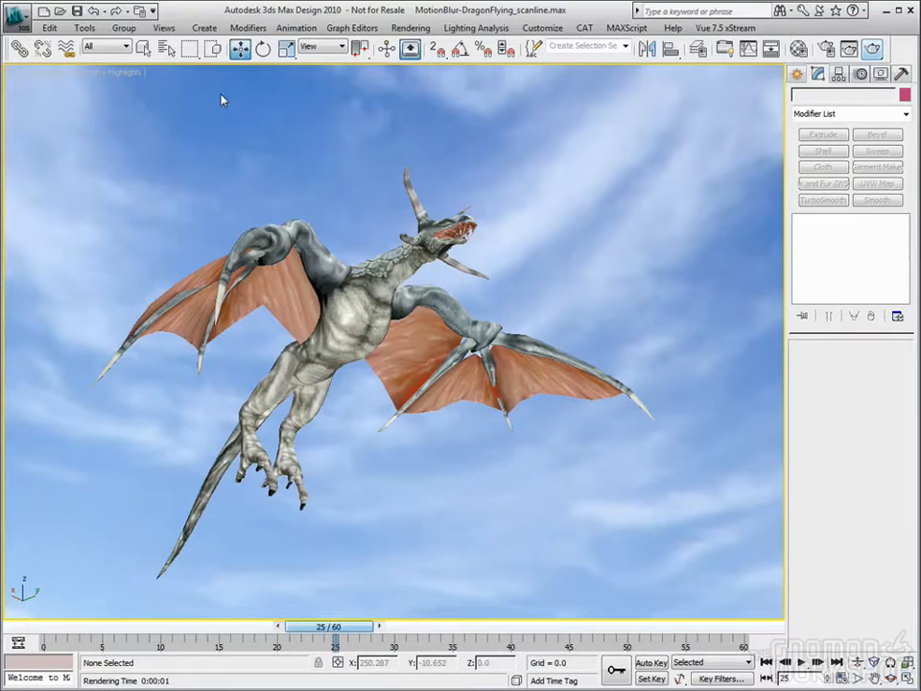
Review the motion blur settings in the dragon's object properties and leave them without changes
click(257, 224)
right_click(344, 301)
click(379, 380)
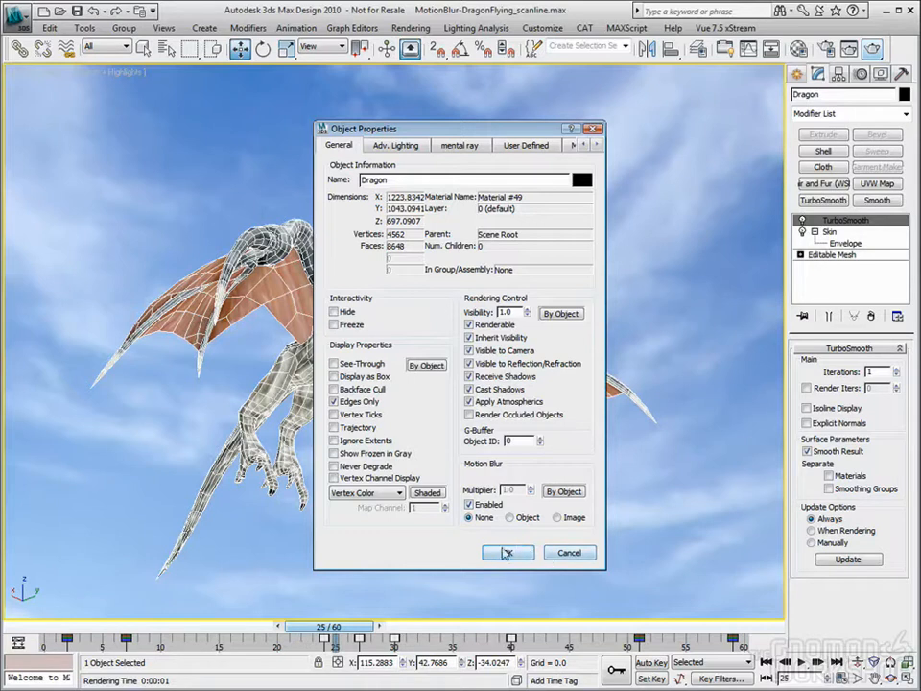
click(566, 553)
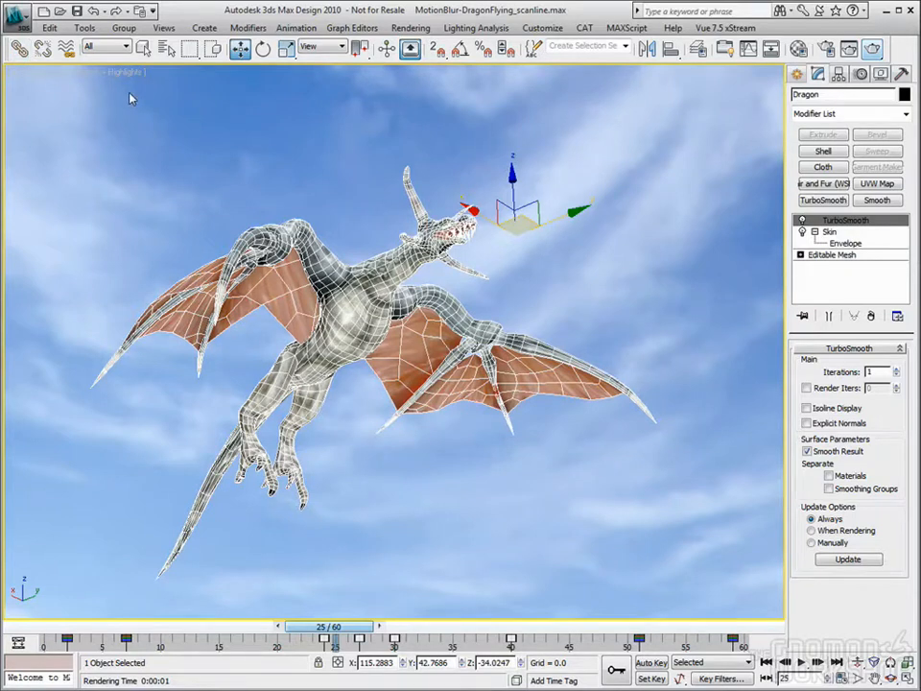
Select Camera01 from the scene list and enable its multi-pass effect with Motion Blur as the effect type
click(166, 51)
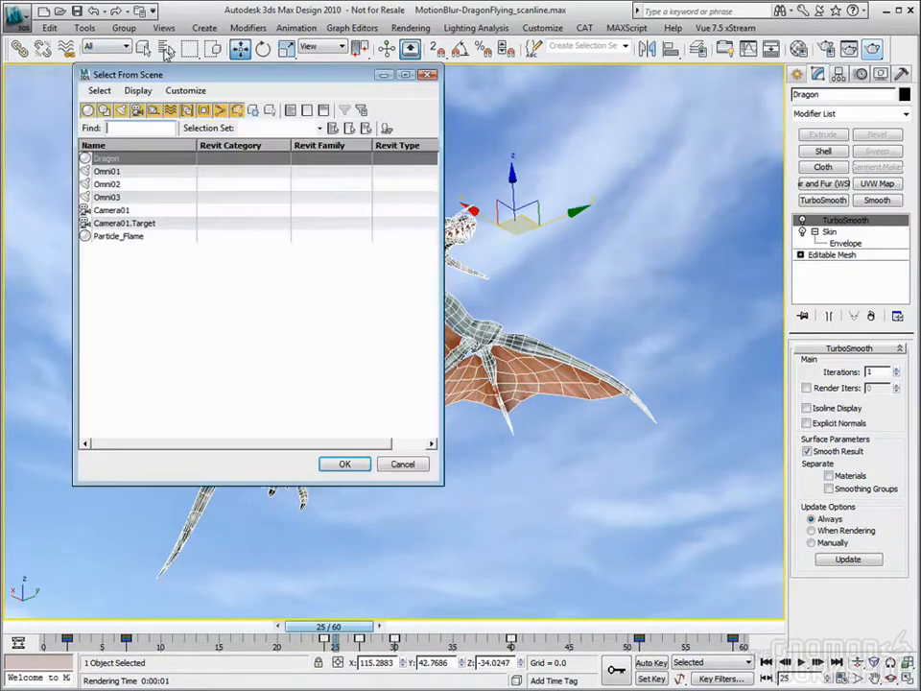
click(111, 210)
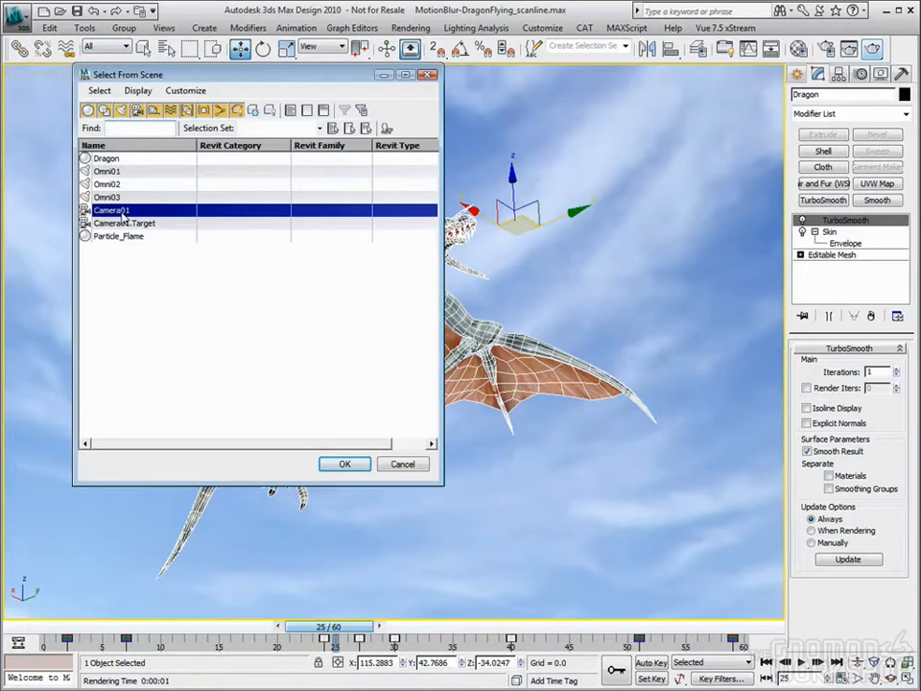
click(356, 466)
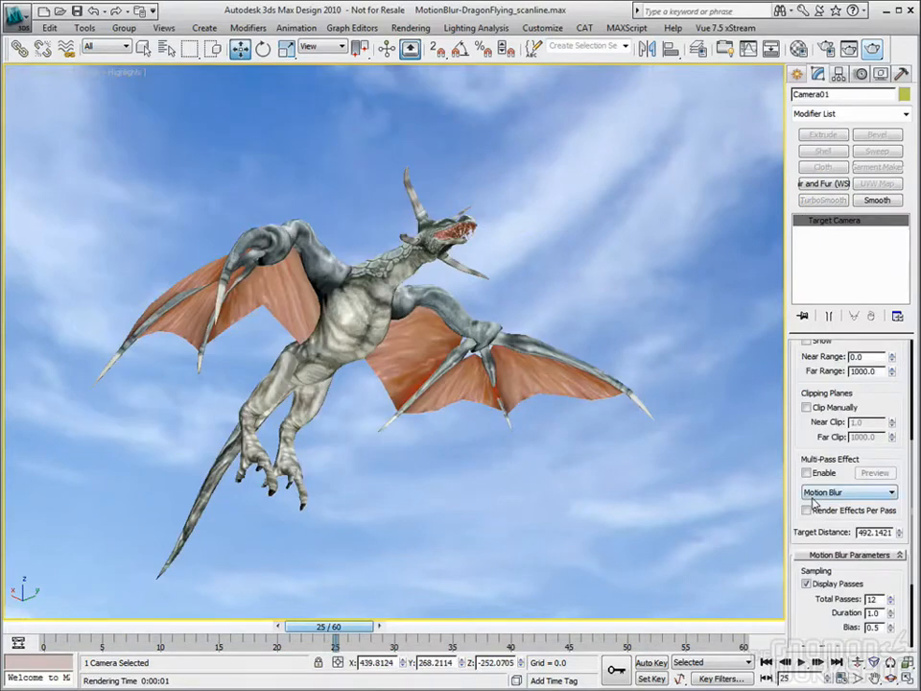
scroll(895, 456, up, 5)
scroll(896, 456, down, 5)
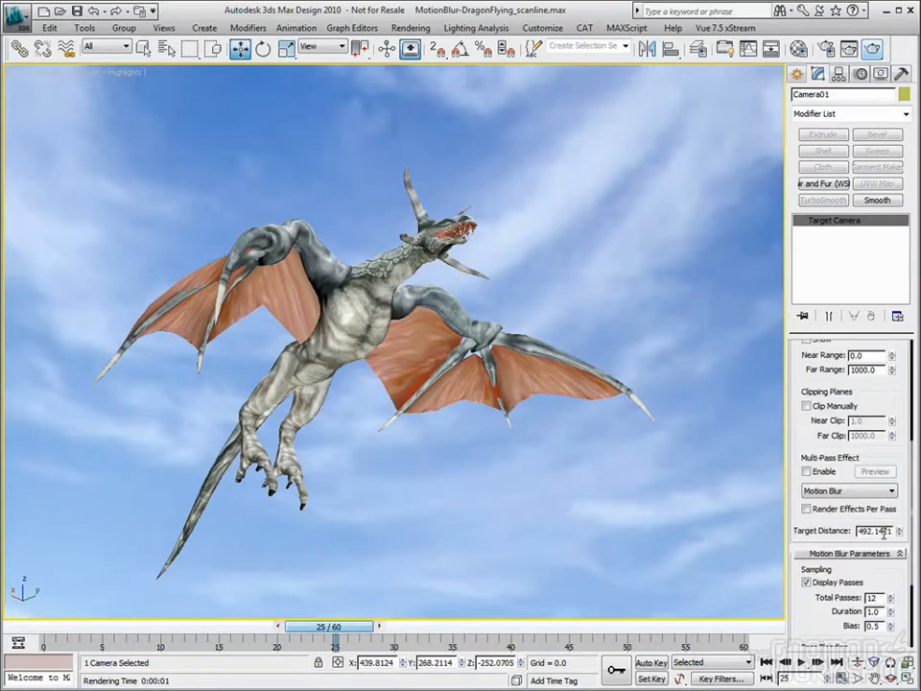
scroll(884, 533, down, 1)
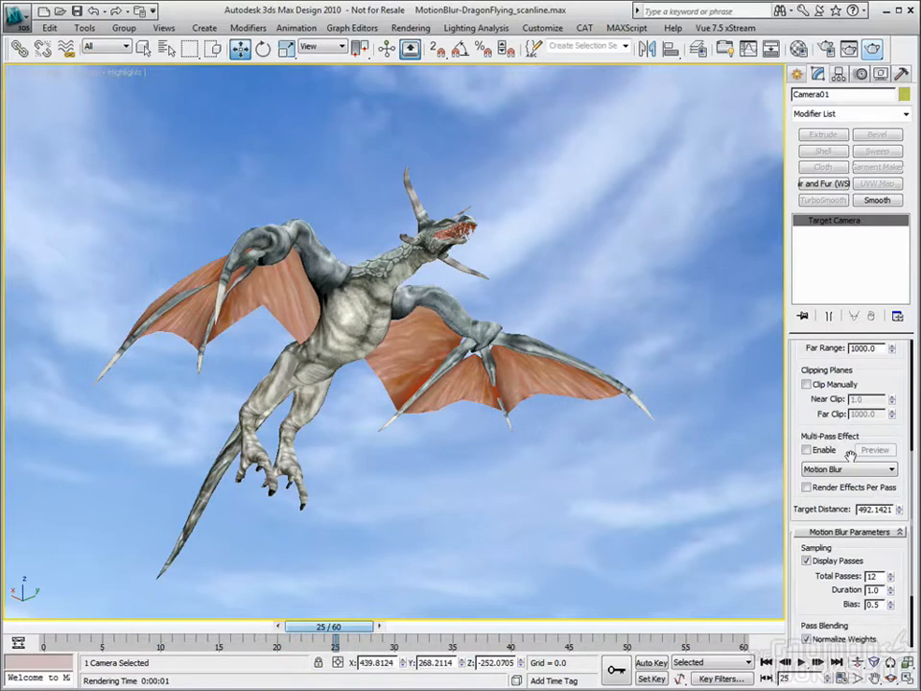
click(808, 449)
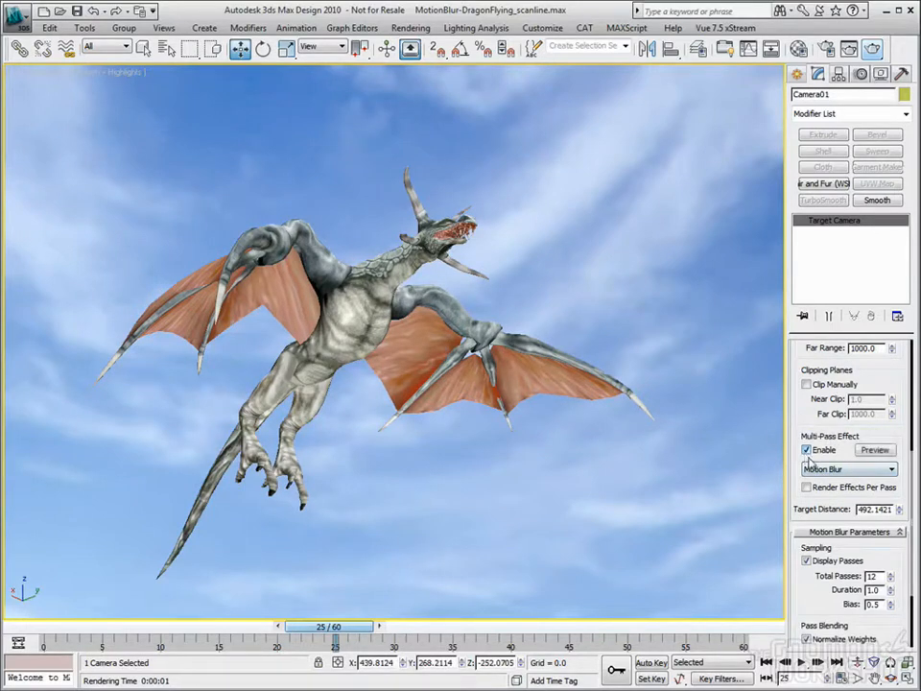
click(827, 468)
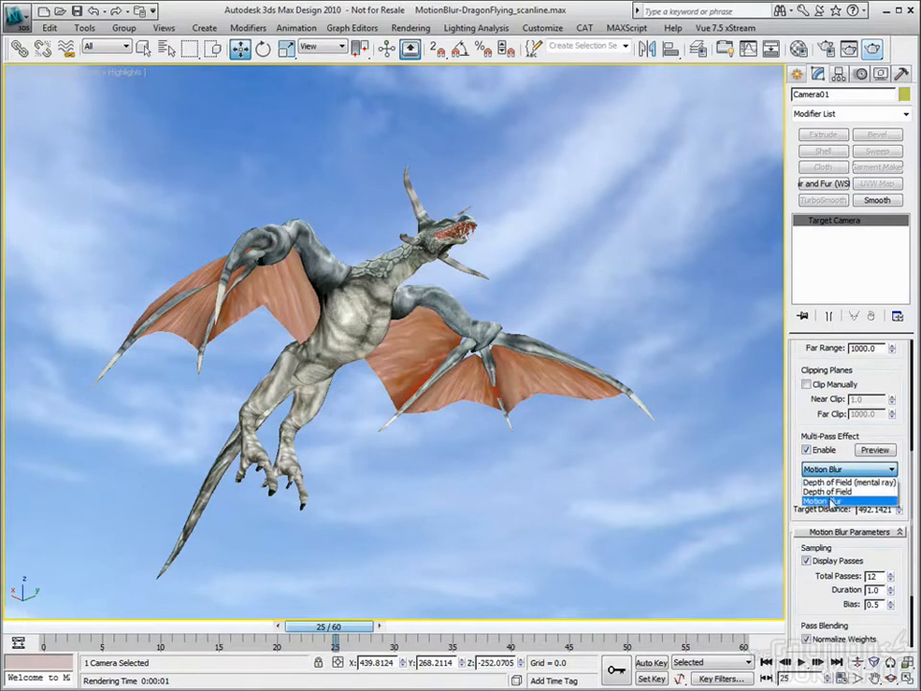
click(829, 499)
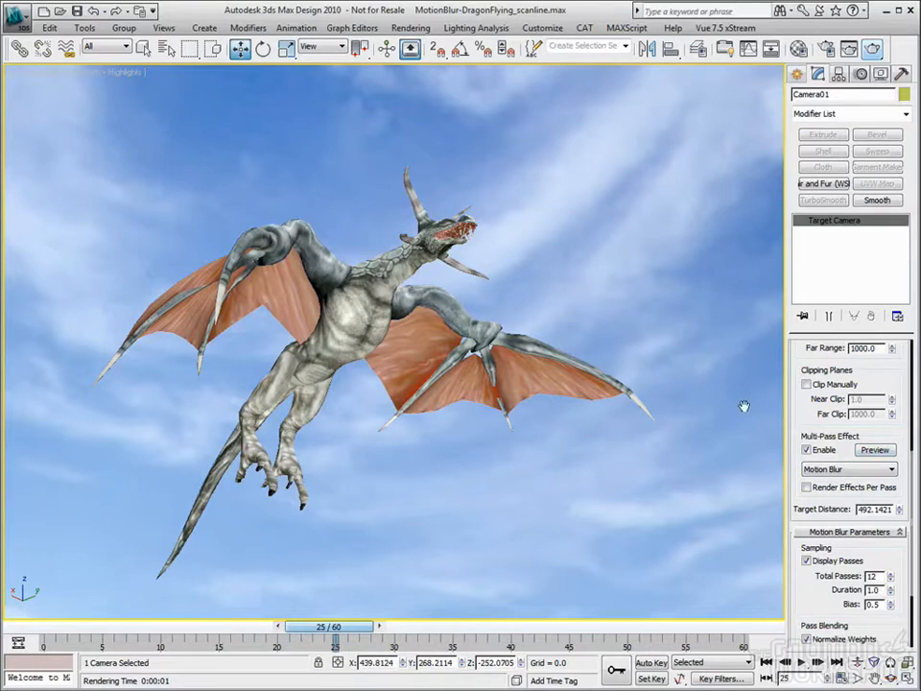
Preview the camera's motion blur in the viewport and render frame 25 with it
click(874, 451)
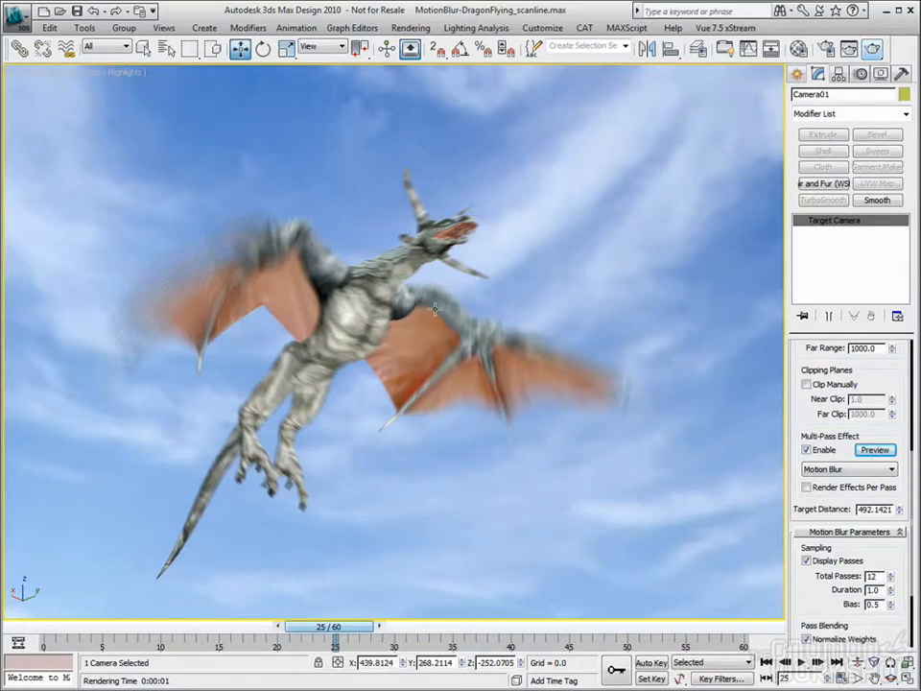
scroll(750, 505, up, 1)
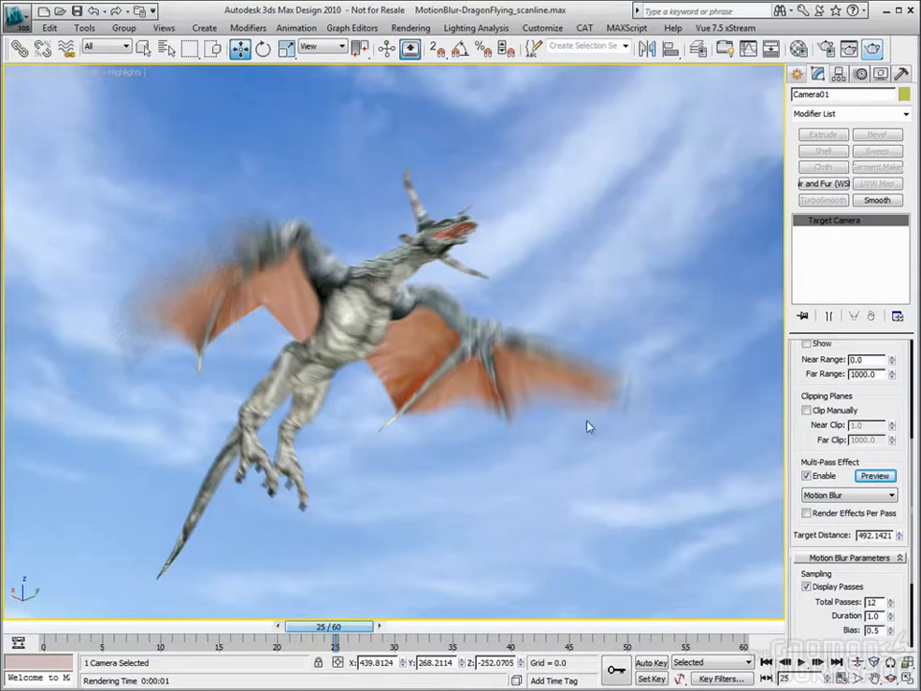
click(874, 49)
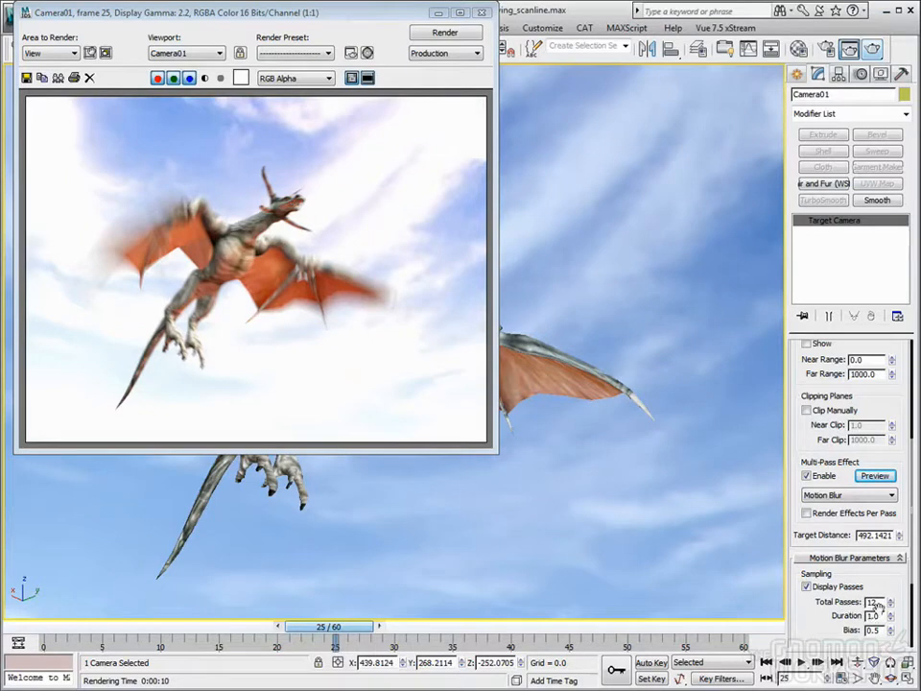
Render the frame with Total Passes set to 6 and again with 24, and close the rendered frame
drag(878, 603, 814, 601)
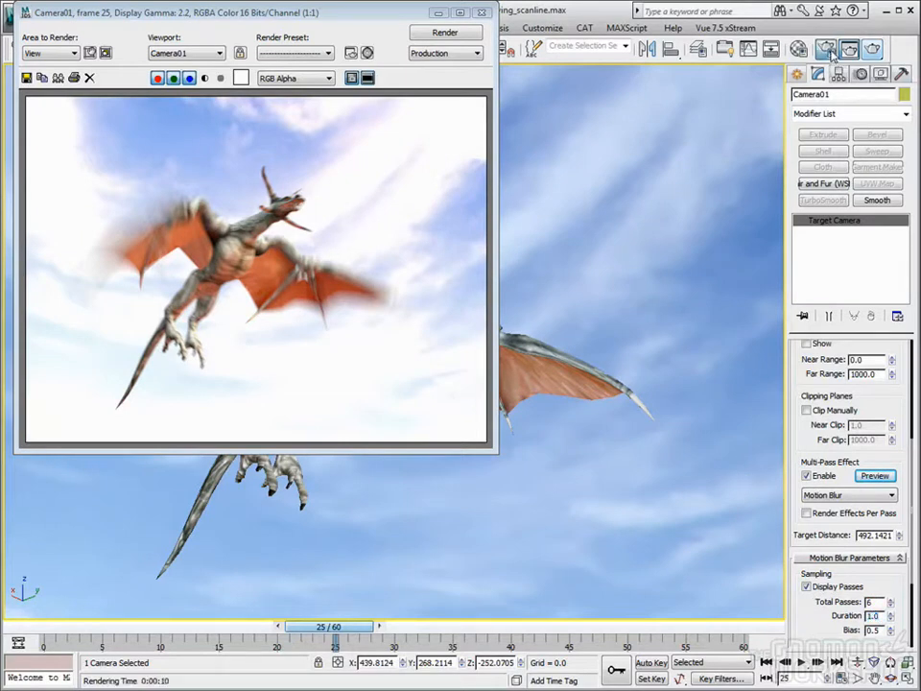
click(868, 51)
drag(878, 602, 819, 601)
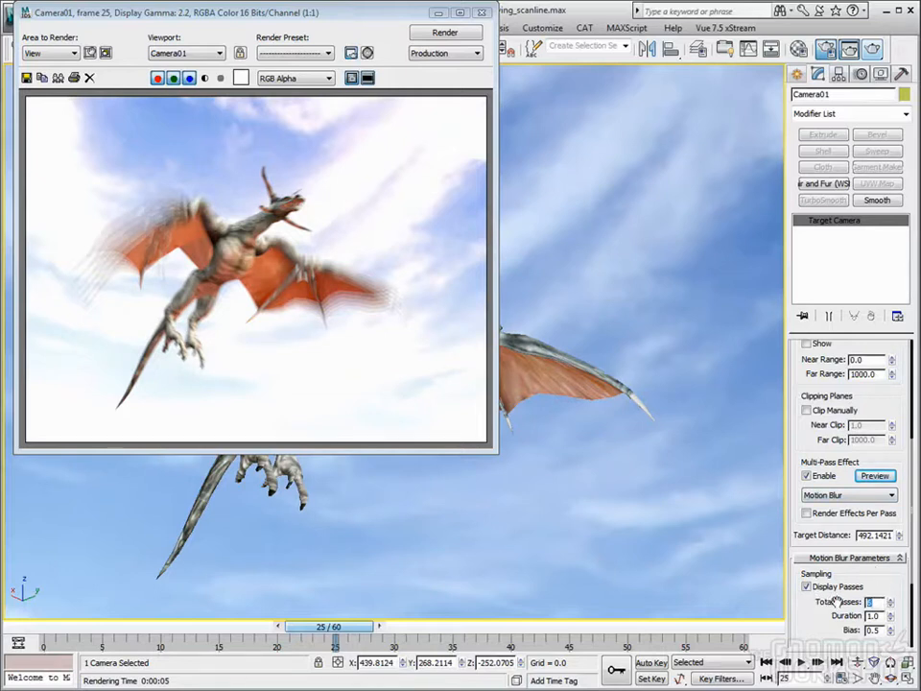
click(871, 48)
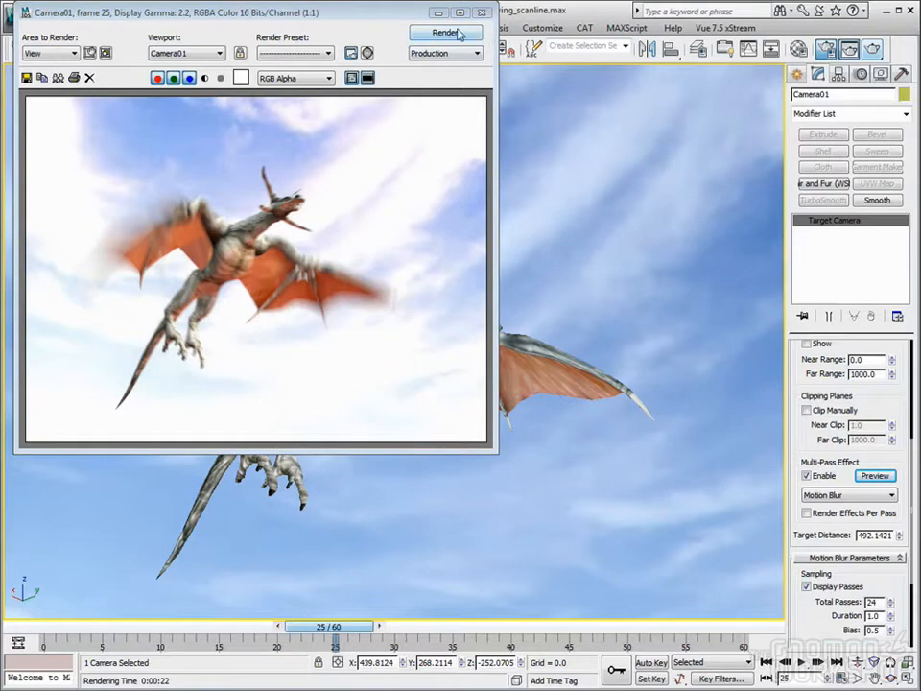
drag(410, 18, 422, 31)
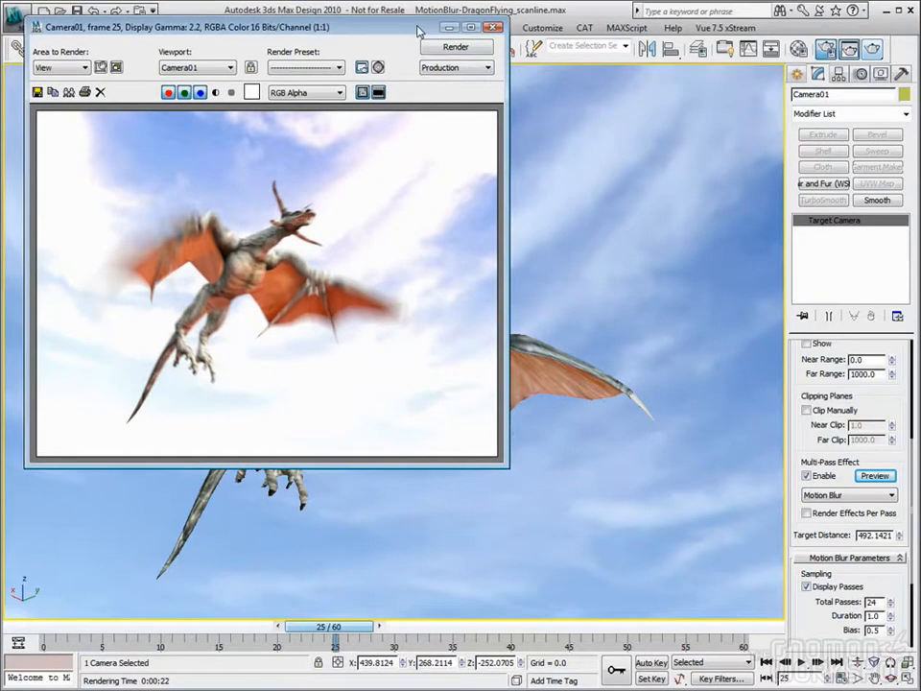
click(492, 27)
Compare the viewport motion blur preview with the last rendered frame
click(872, 476)
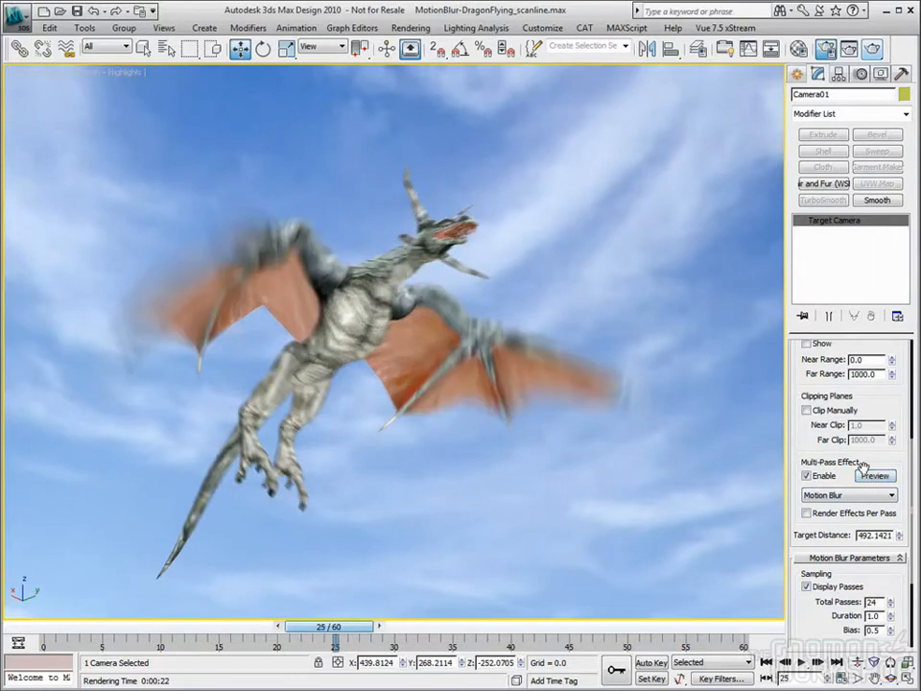
click(849, 49)
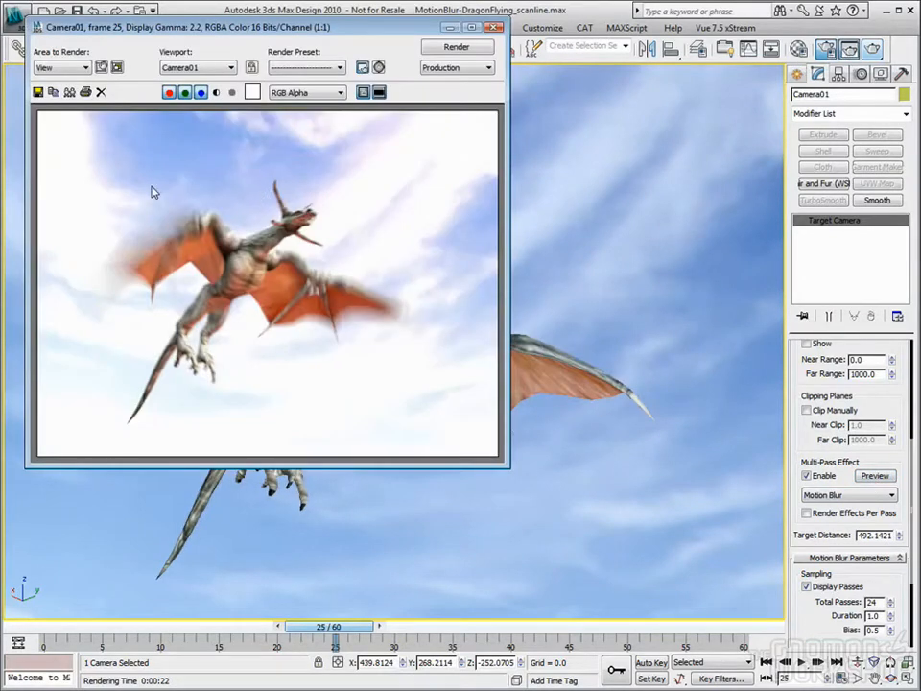
click(493, 28)
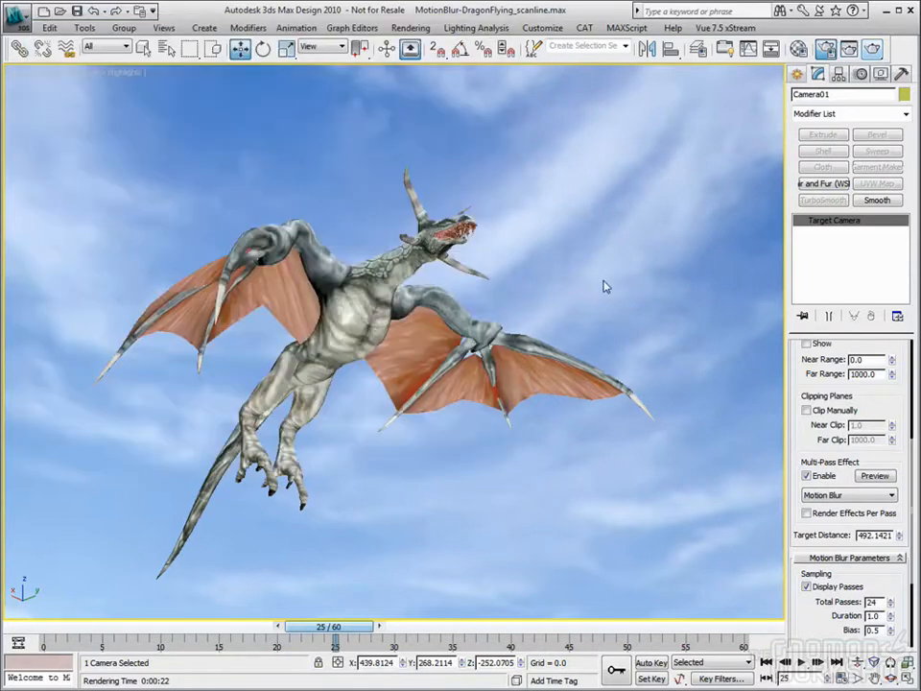
click(874, 474)
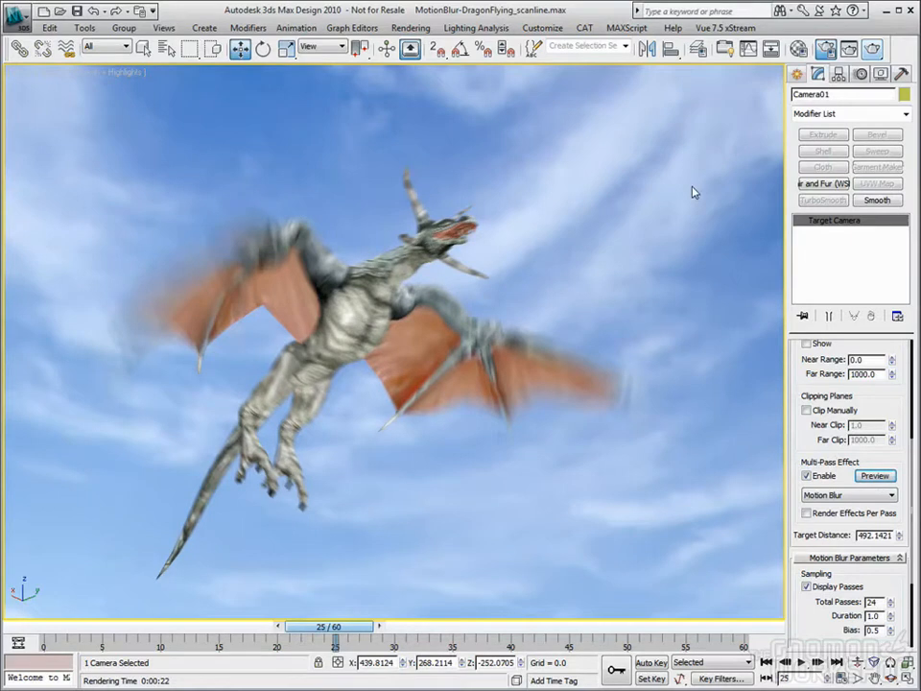
Deselect the camera, undo the deselection, and preview the motion blur in the viewport again
click(695, 192)
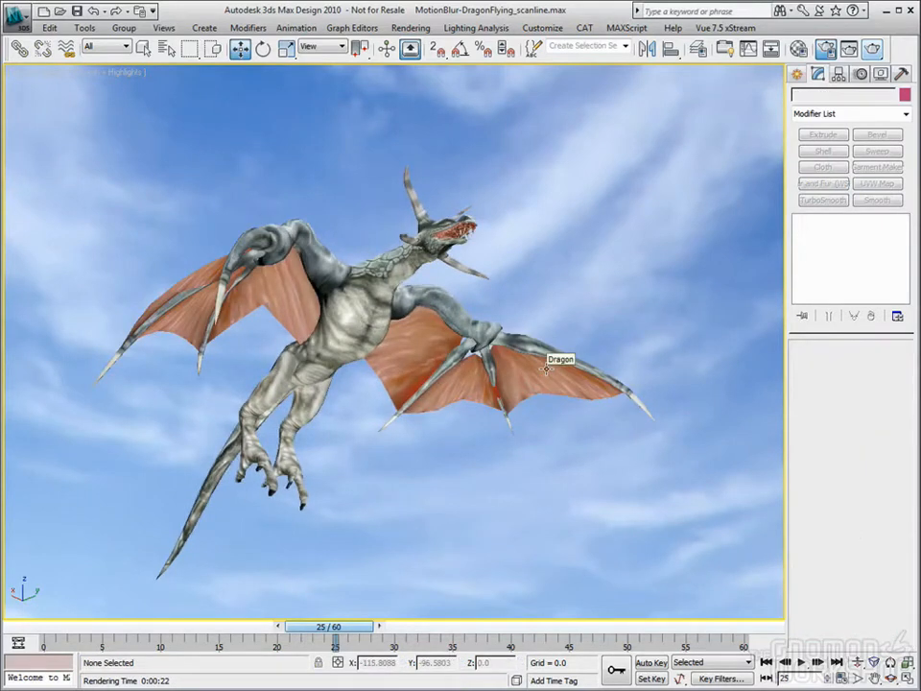
key(ctrl+z)
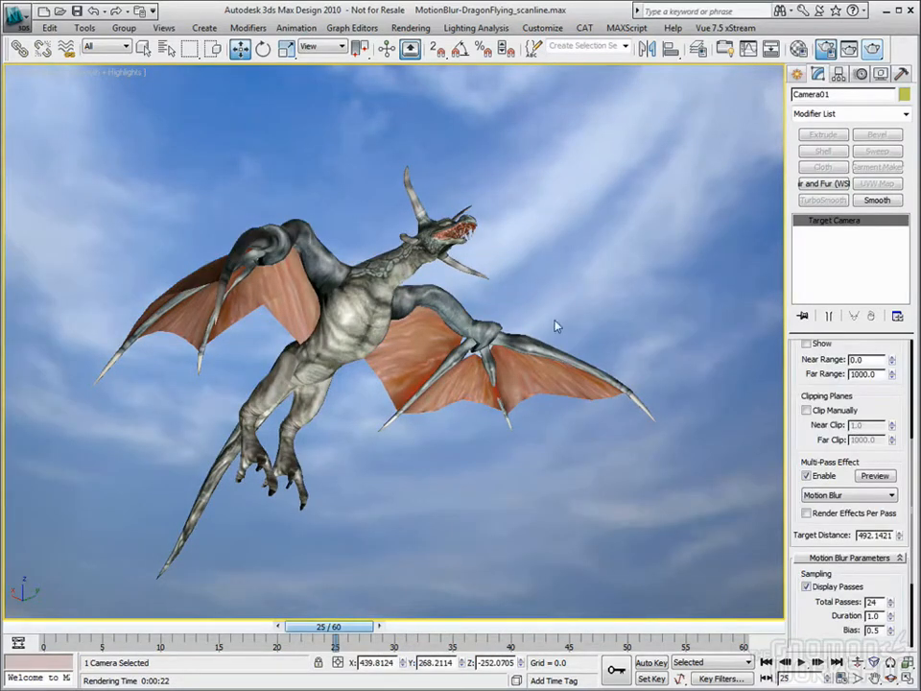
click(874, 477)
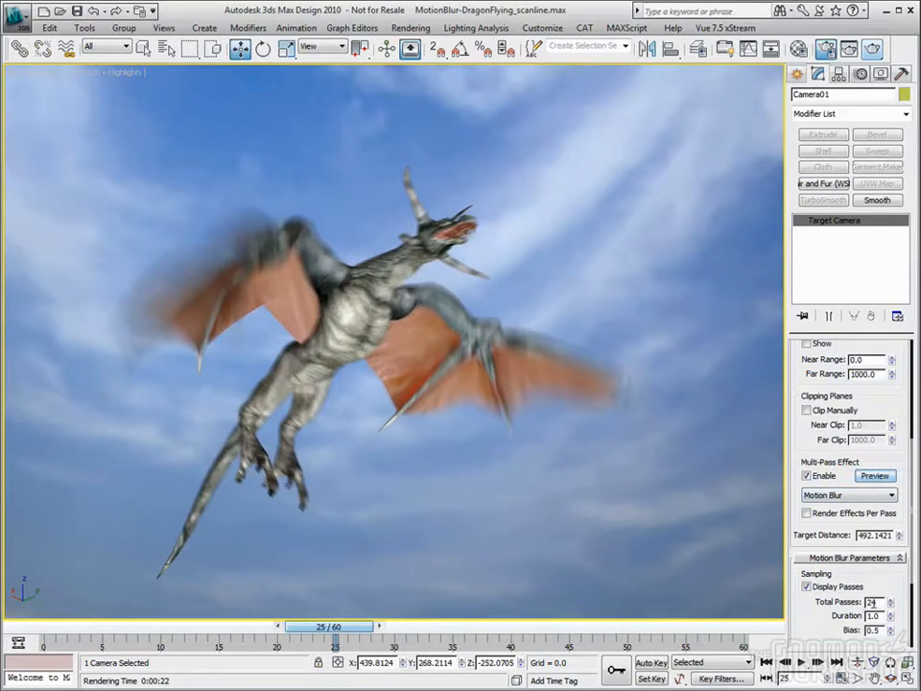
Set the camera's motion blur Total Passes to 12 and preview the effect in the viewport
drag(877, 602, 811, 601)
text(12)
key(Tab)
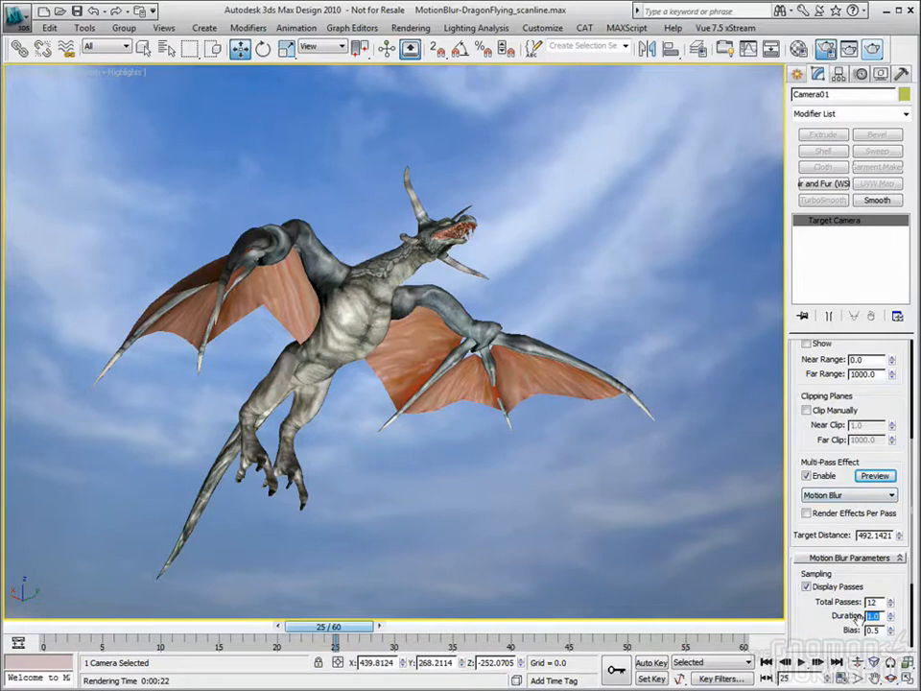
scroll(854, 595, down, 3)
click(875, 386)
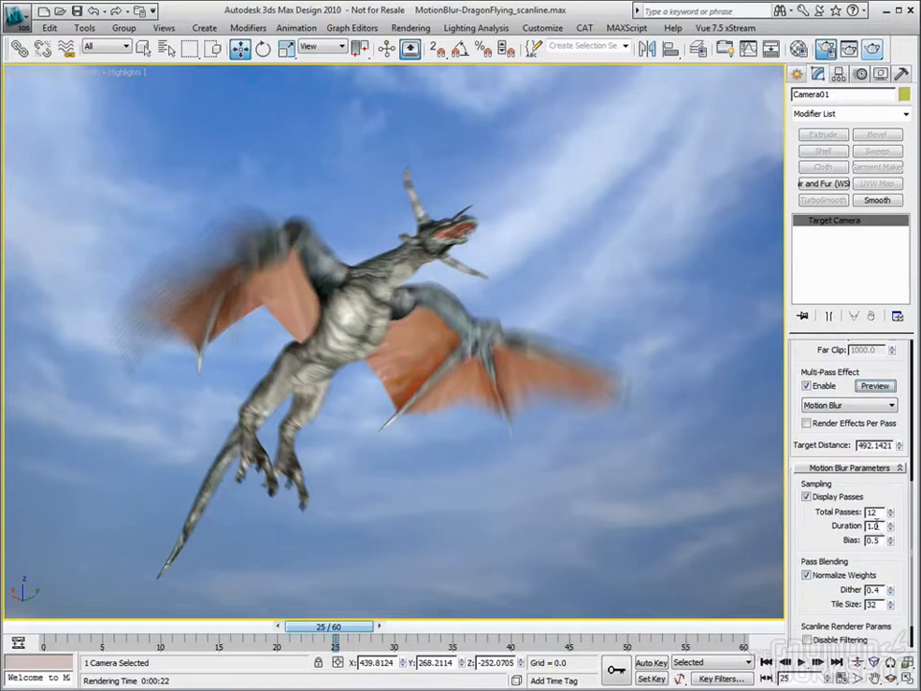
Preview the motion blur with Duration set to 0.1 and again with Duration set to 3.36
drag(891, 530, 902, 590)
click(876, 388)
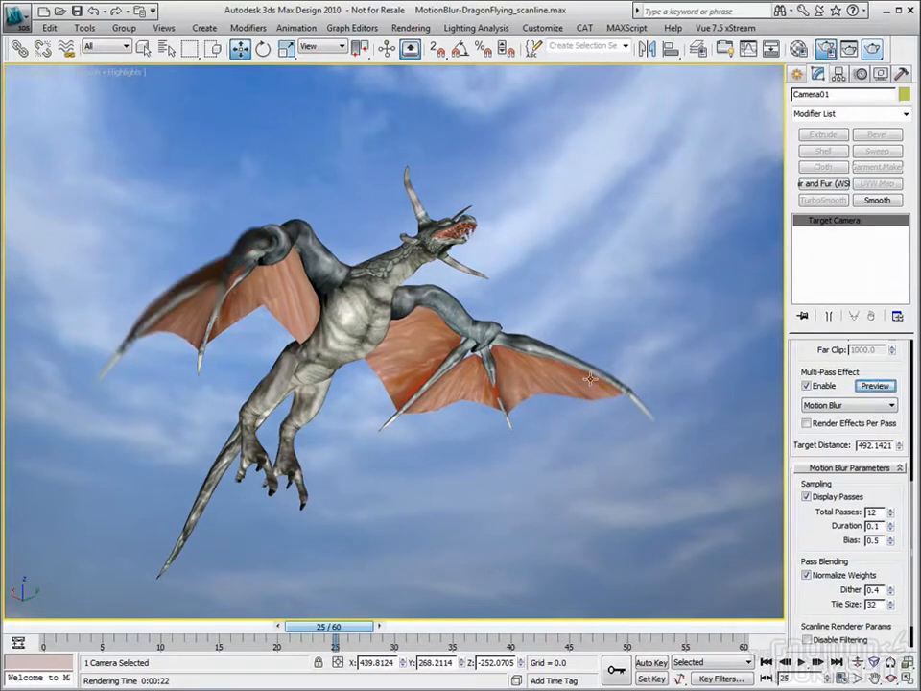
drag(890, 526, 898, 297)
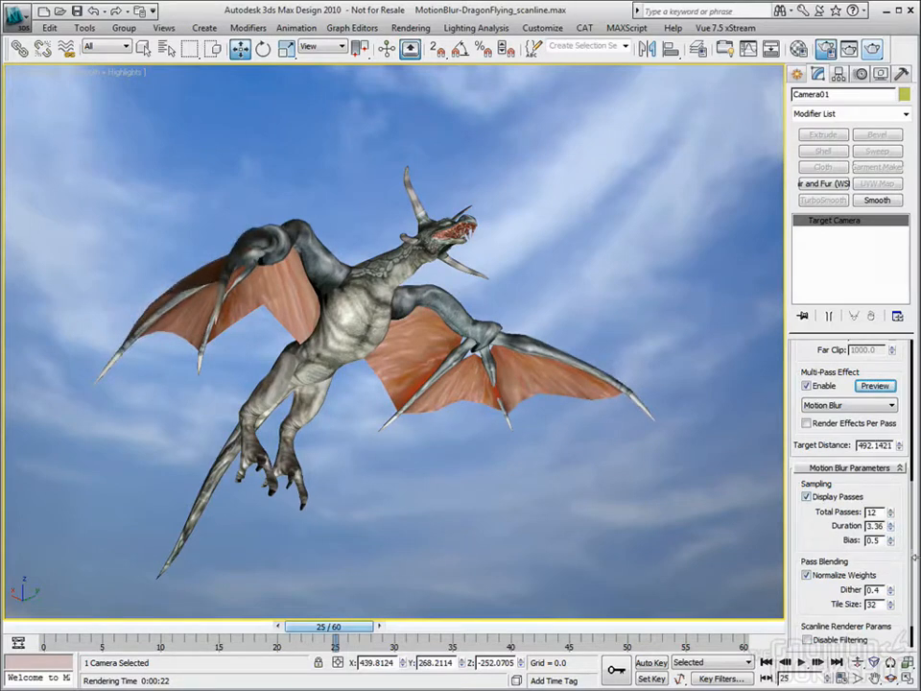
click(893, 387)
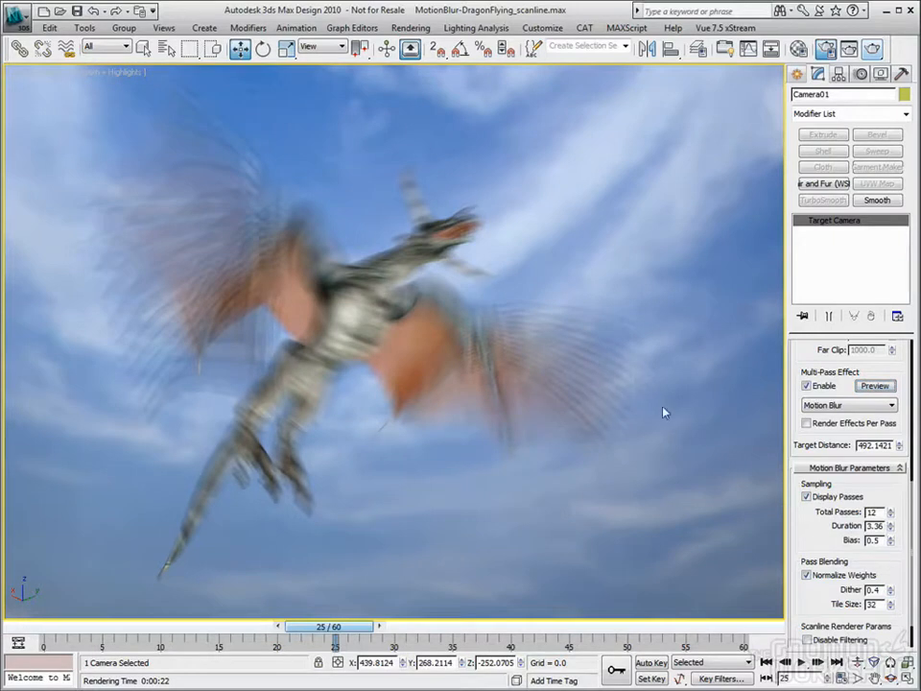
Set the camera's motion blur Duration to 1.0
drag(881, 526, 798, 514)
text(1.0)
key(Tab)
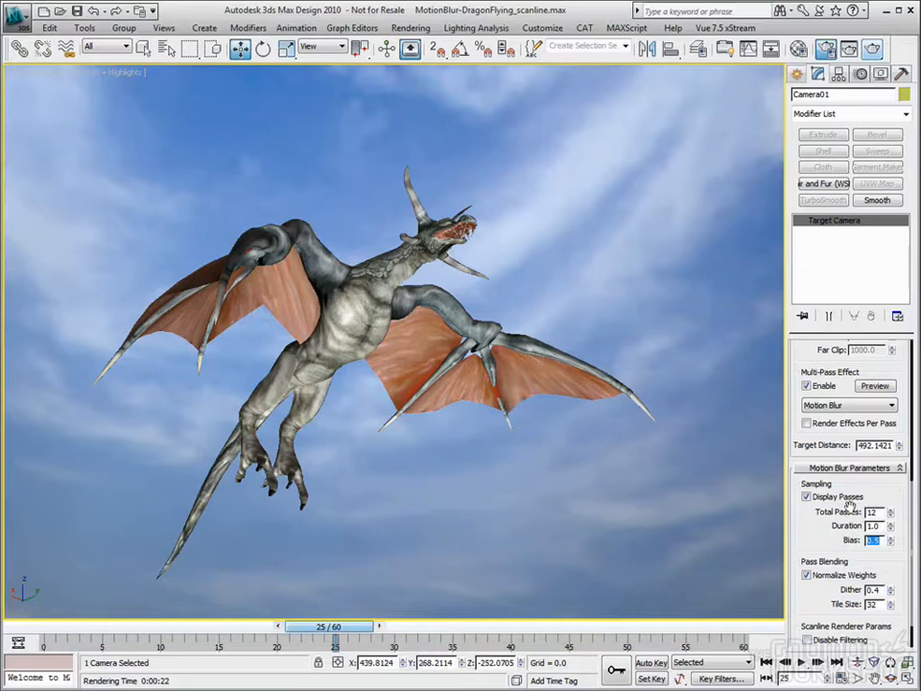
Preview the camera's motion blur with several Bias values, including 0.9, and set Bias back to 0.5
click(874, 385)
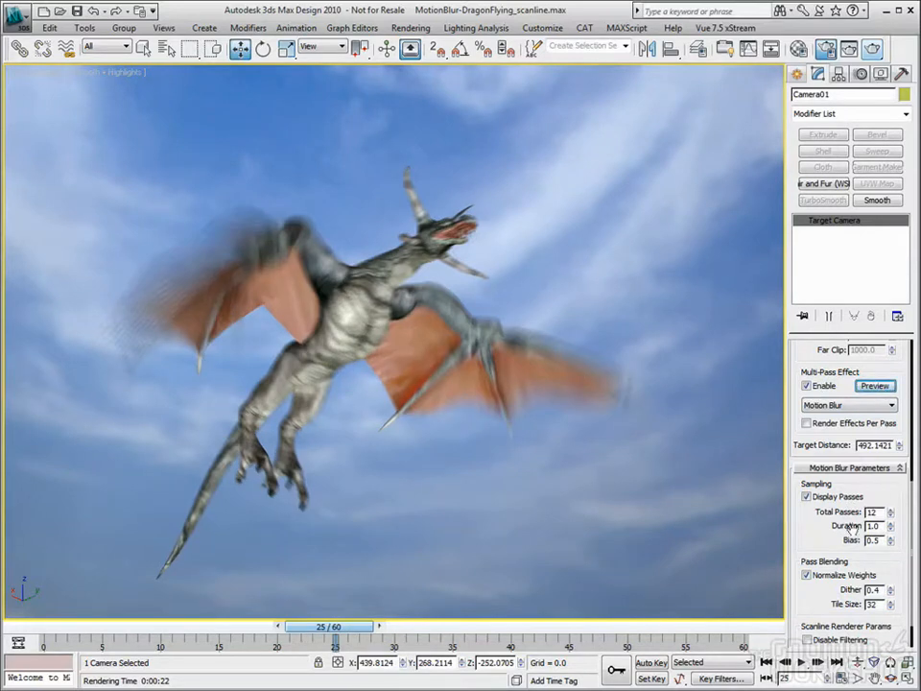
drag(892, 543, 892, 566)
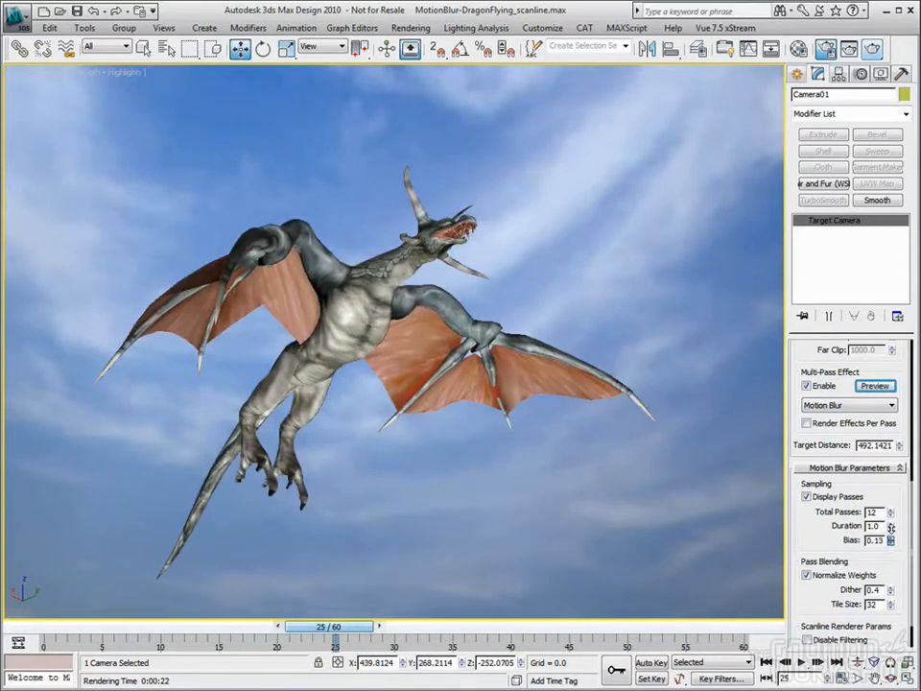
click(874, 386)
click(874, 385)
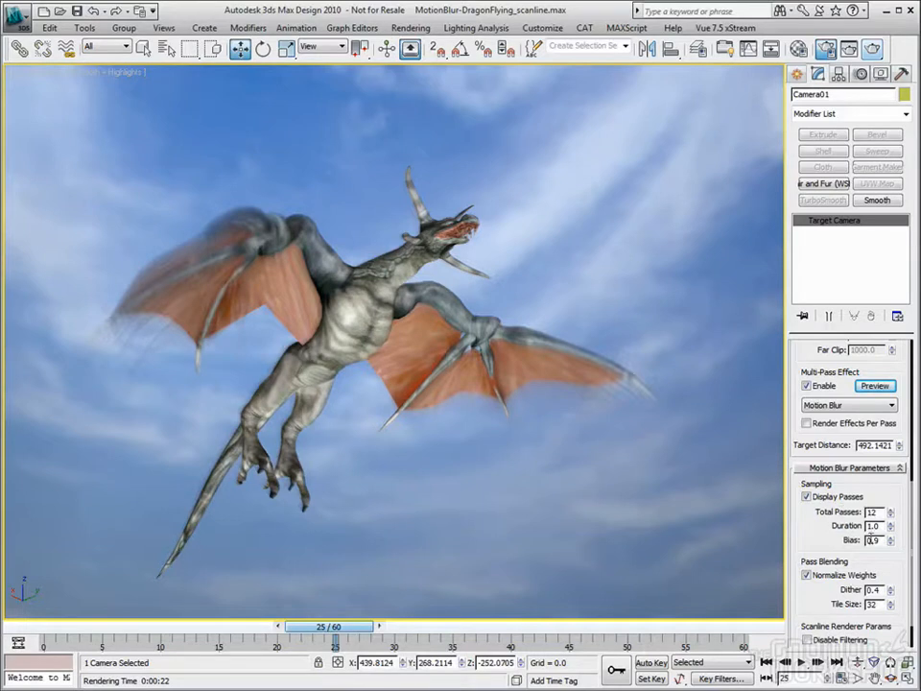
key(Return)
key(Tab)
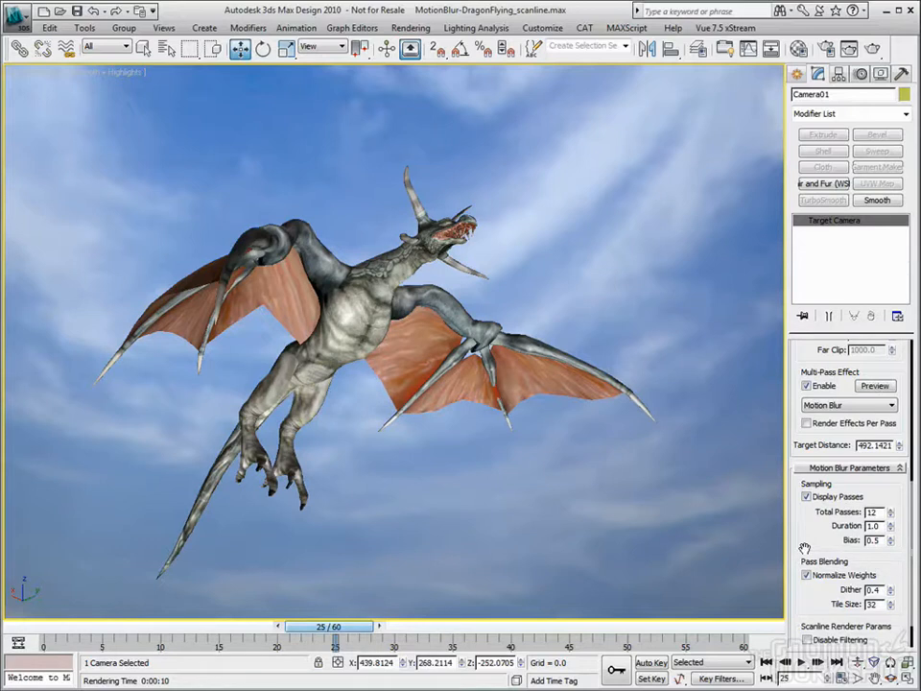
Render the frame with Normalize Weights turned off and load the image into channel B of the RAM Player
click(809, 575)
click(872, 49)
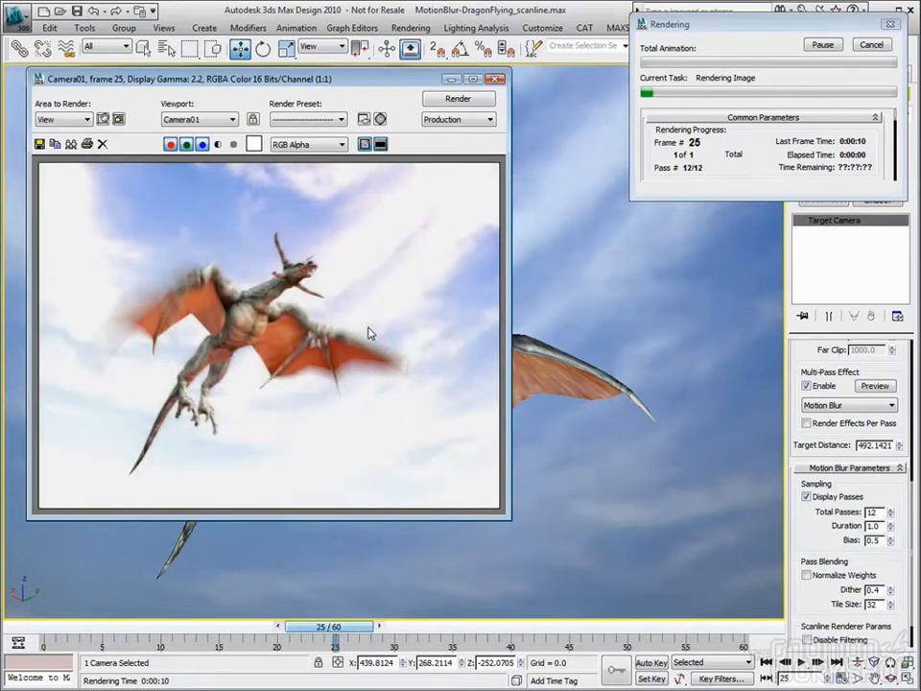
click(410, 27)
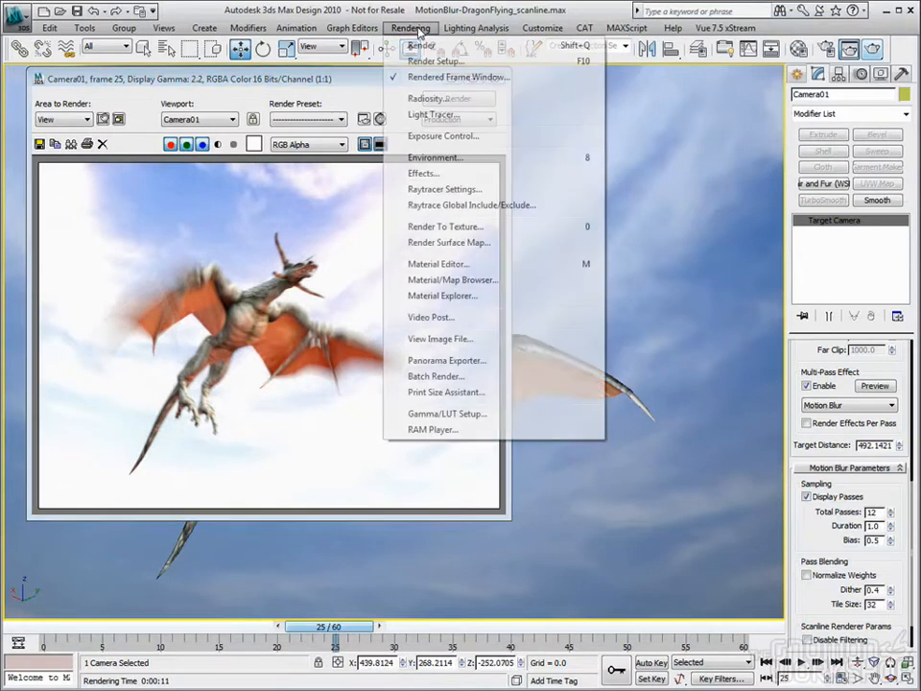
click(460, 429)
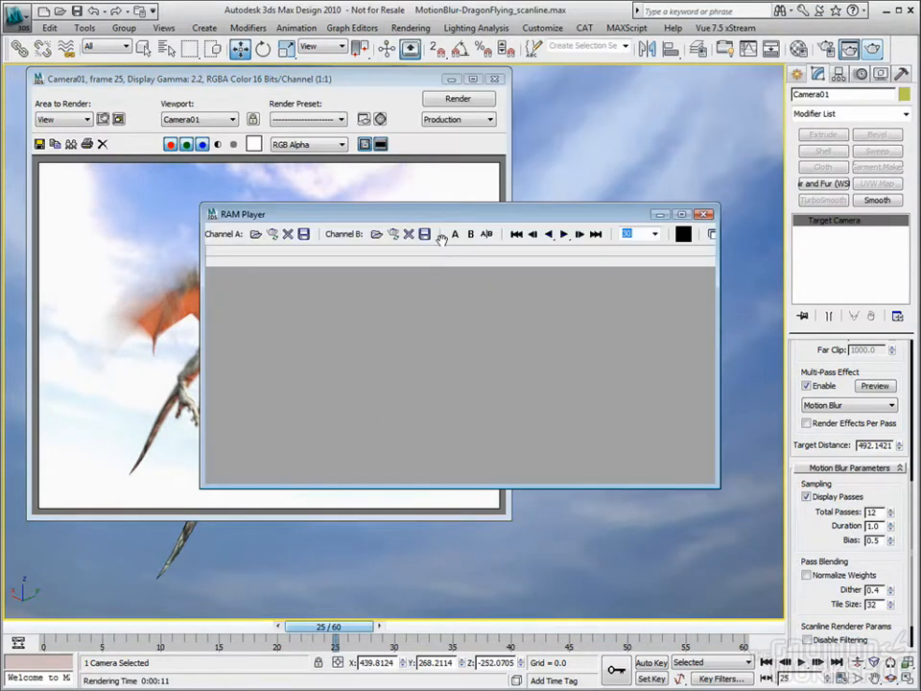
click(393, 234)
click(490, 418)
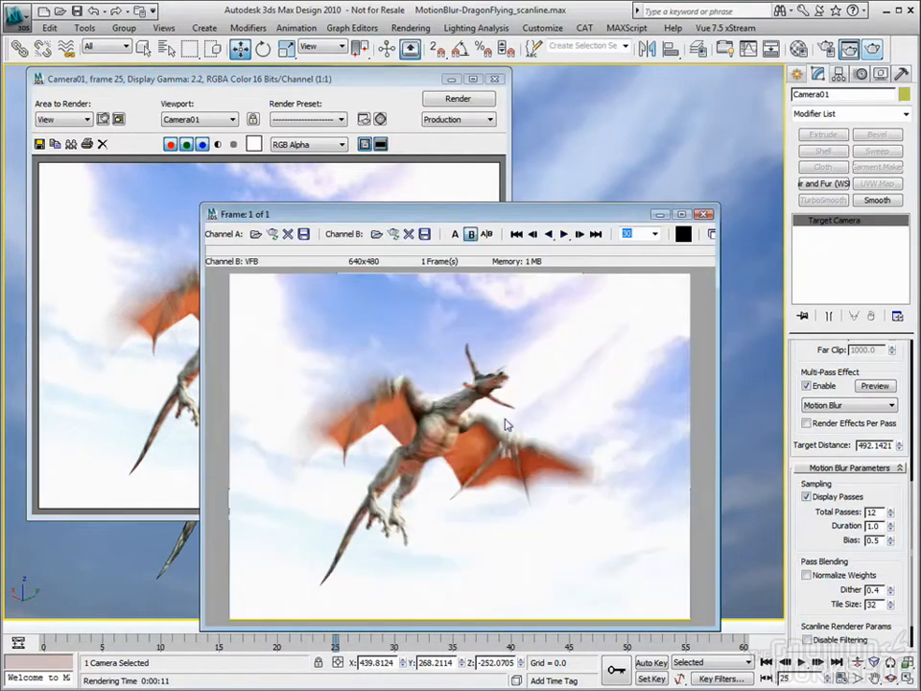
Turn Normalize Weights back on, render the frame again and load it into RAM Player channel A at 640 x 480
click(806, 574)
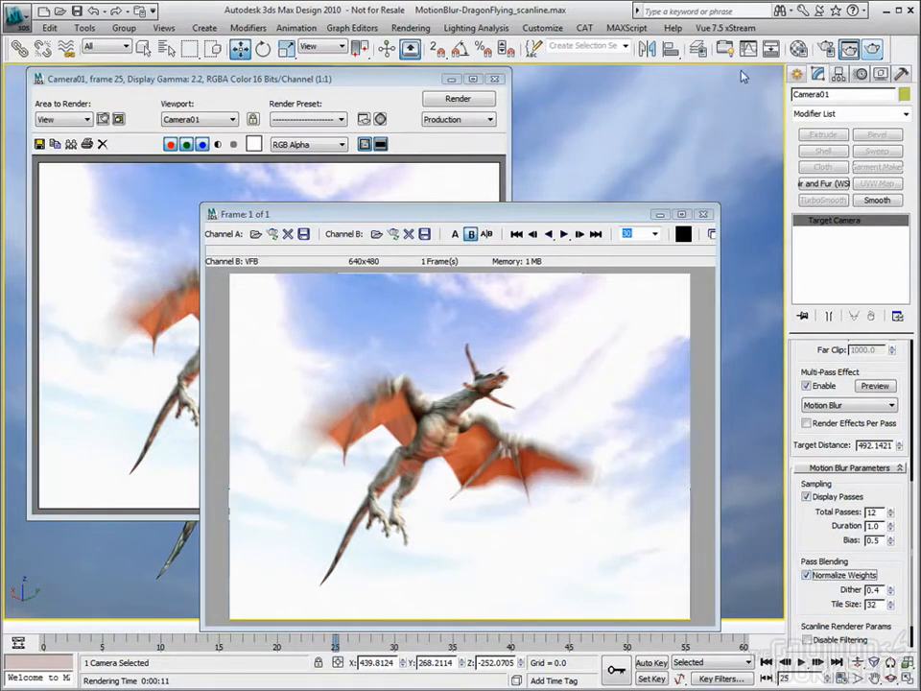
key(shift+q)
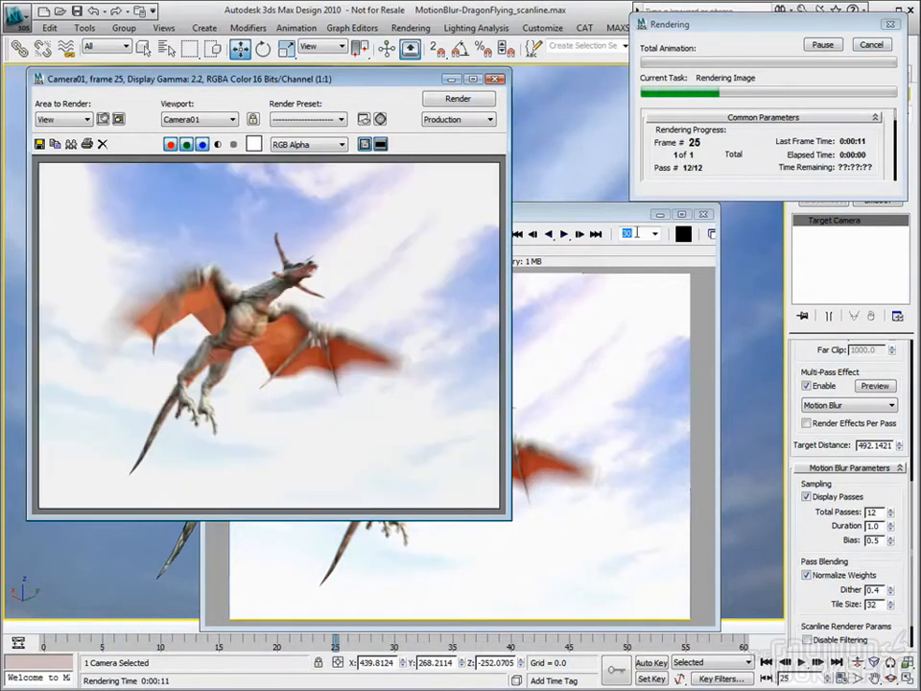
click(583, 205)
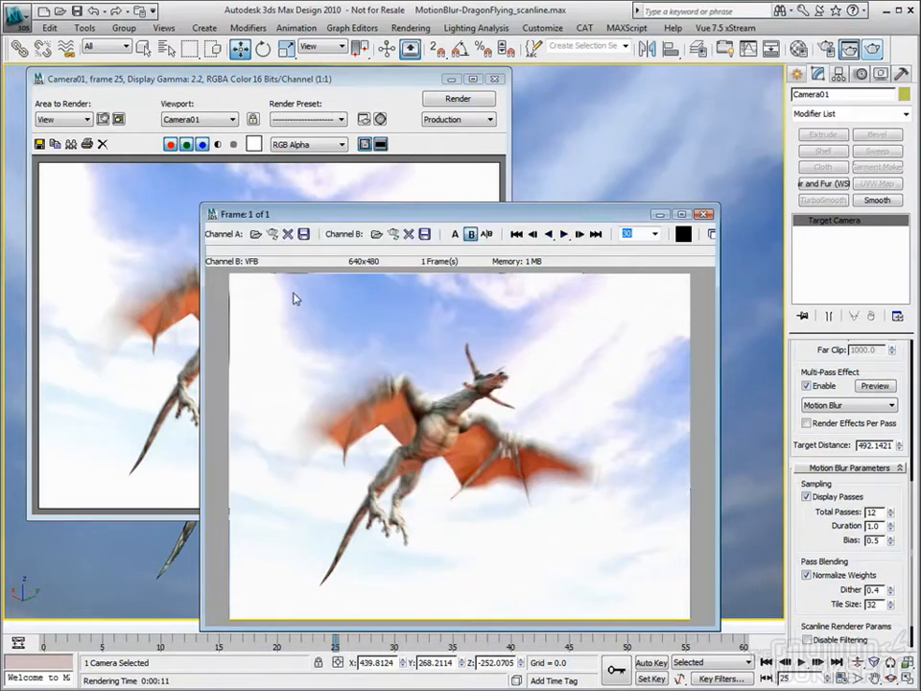
click(273, 234)
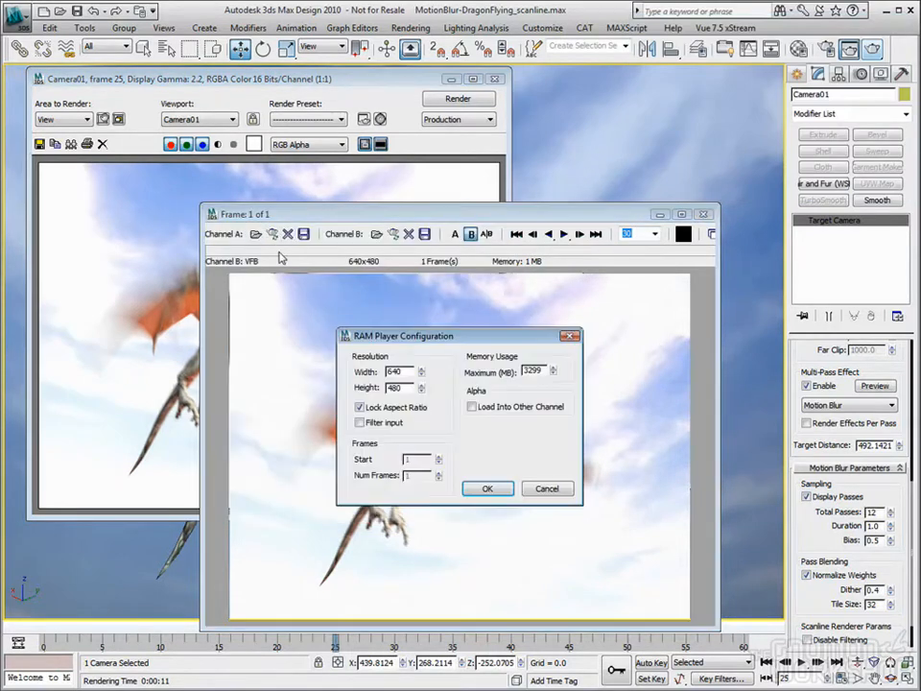
click(486, 487)
Compare the two renders by sweeping the RAM Player divider across the image, and close the player and the rendered frame
drag(461, 272, 403, 279)
drag(328, 284, 358, 290)
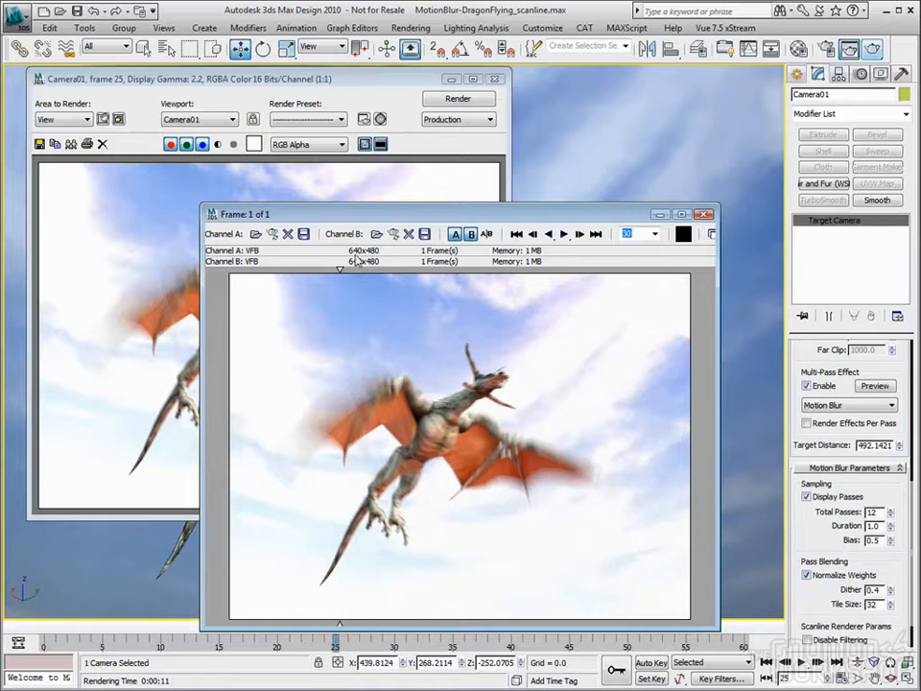
drag(340, 273, 309, 295)
drag(408, 296, 349, 274)
click(703, 214)
click(494, 78)
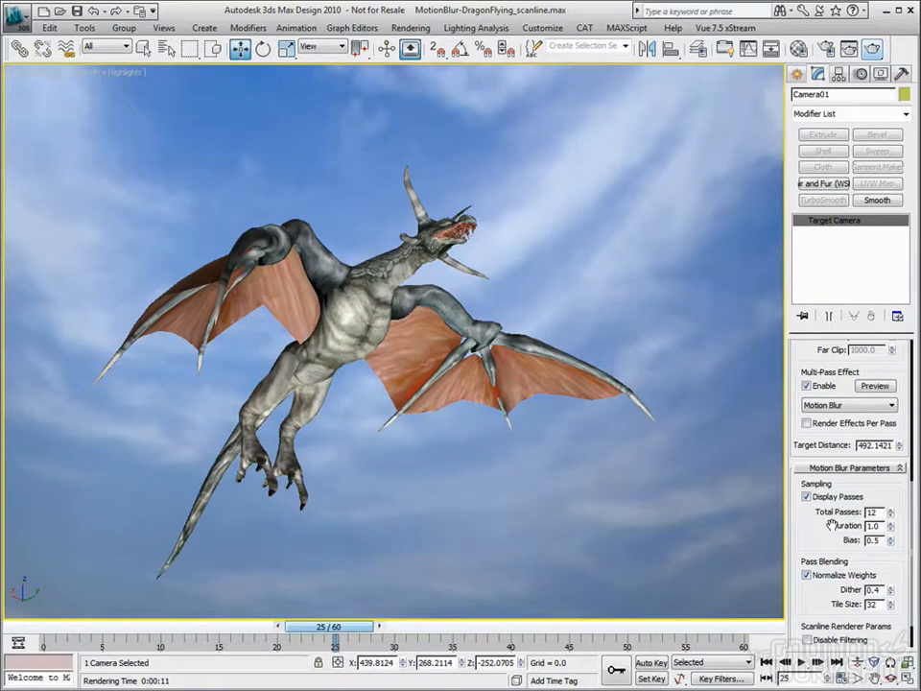
Disable the camera's Multi-Pass Effect after one more viewport preview, and render the frame without it
scroll(830, 525, down, 2)
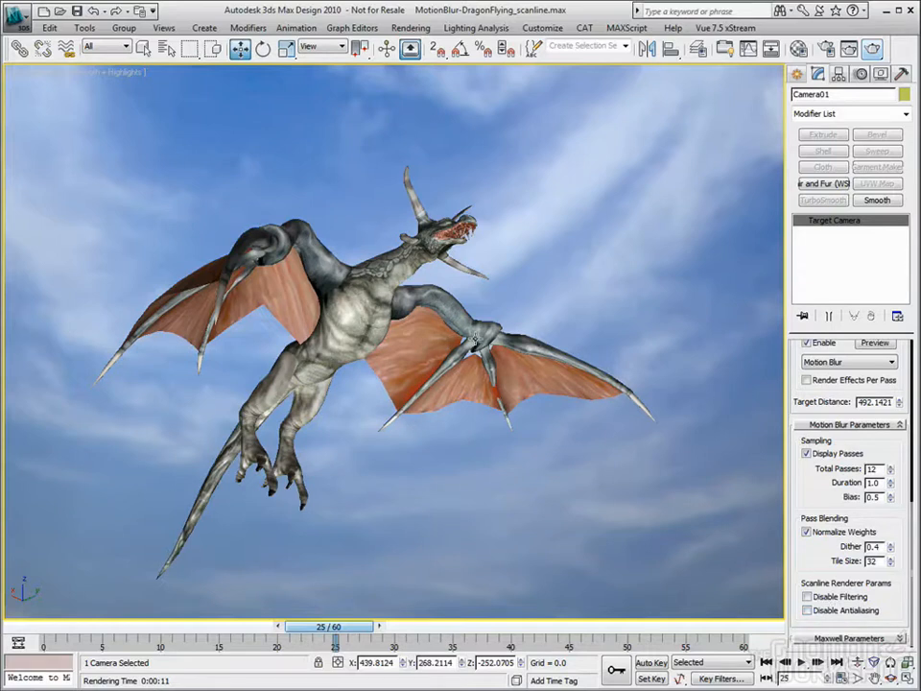
scroll(863, 489, up, 3)
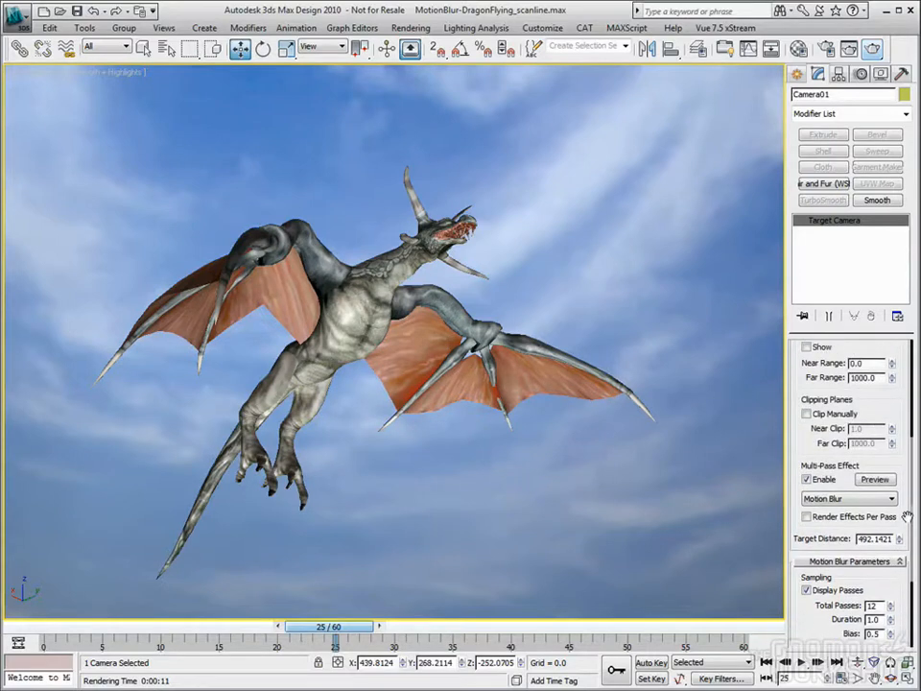
click(870, 480)
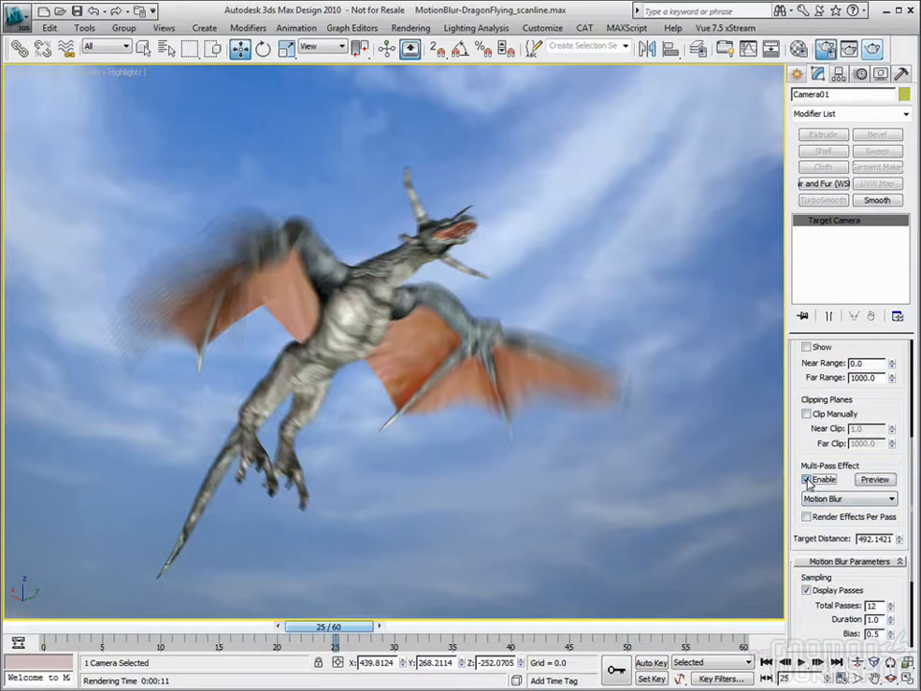
click(671, 427)
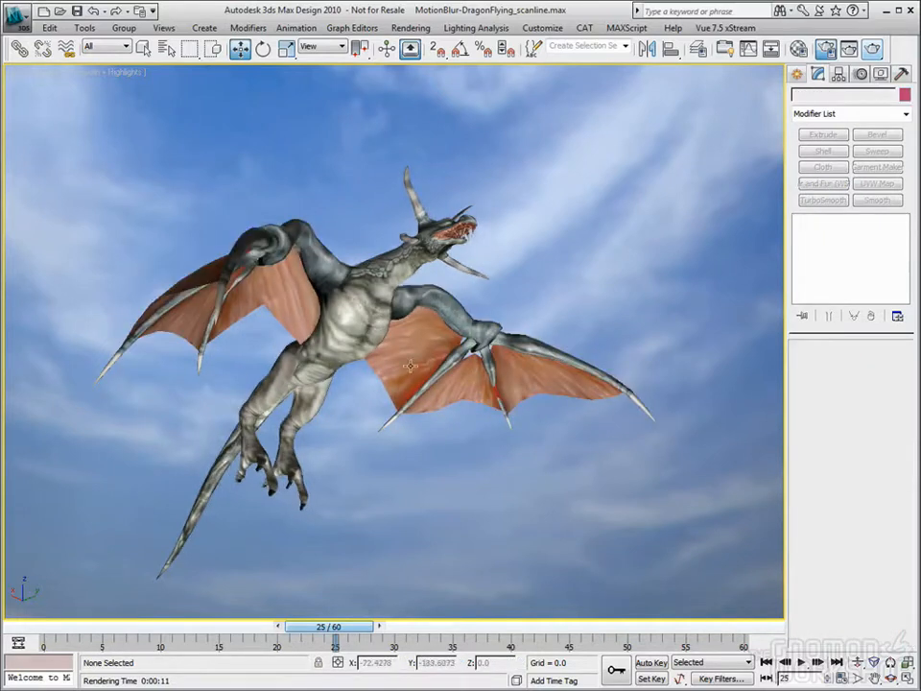
key(shift+q)
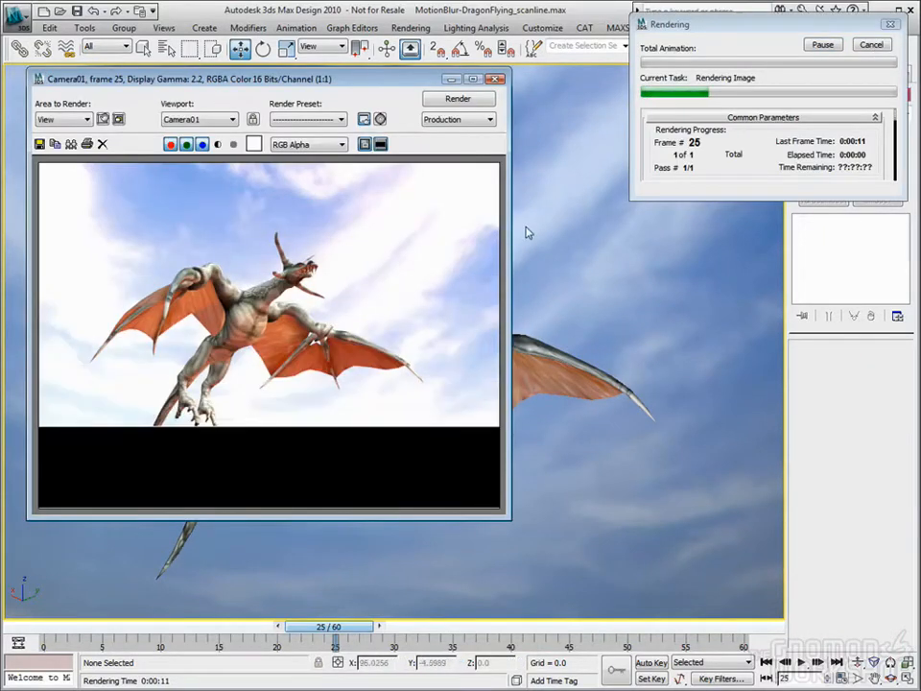
click(495, 81)
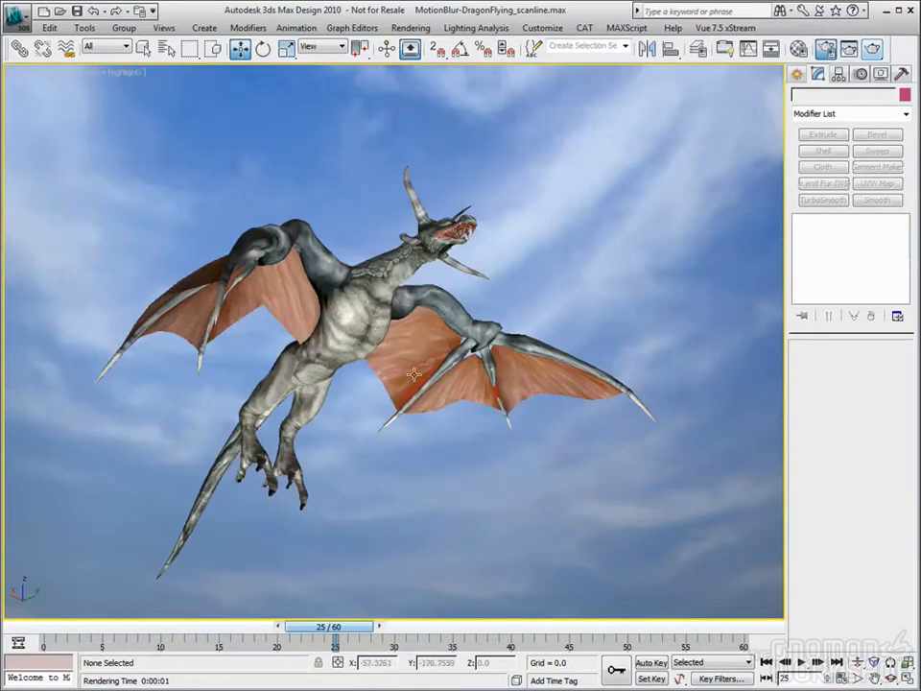
Set the dragon's Motion Blur type to Object in its object properties and render the frame
click(356, 340)
right_click(356, 336)
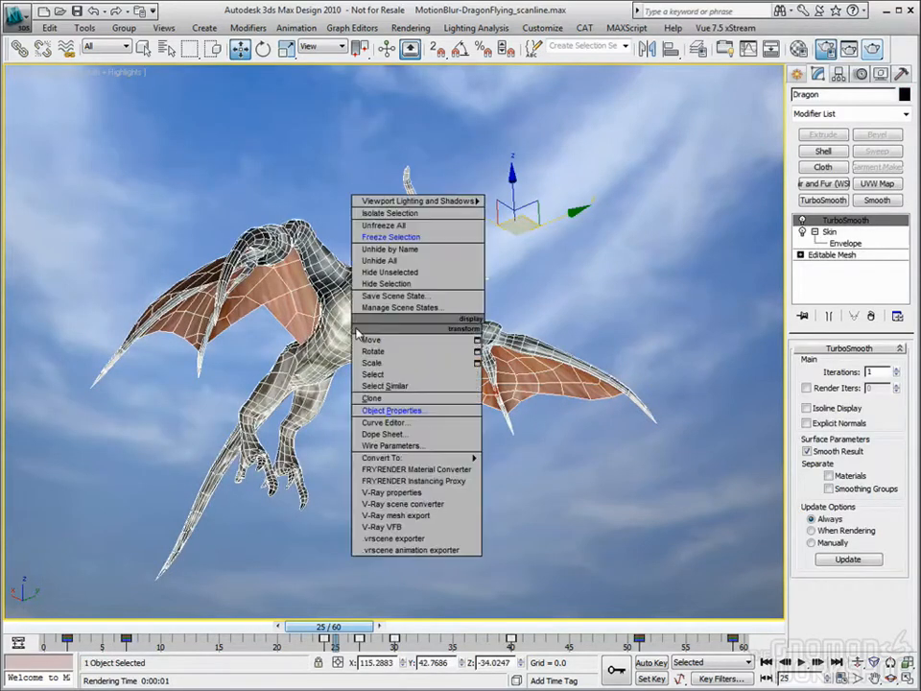
click(383, 408)
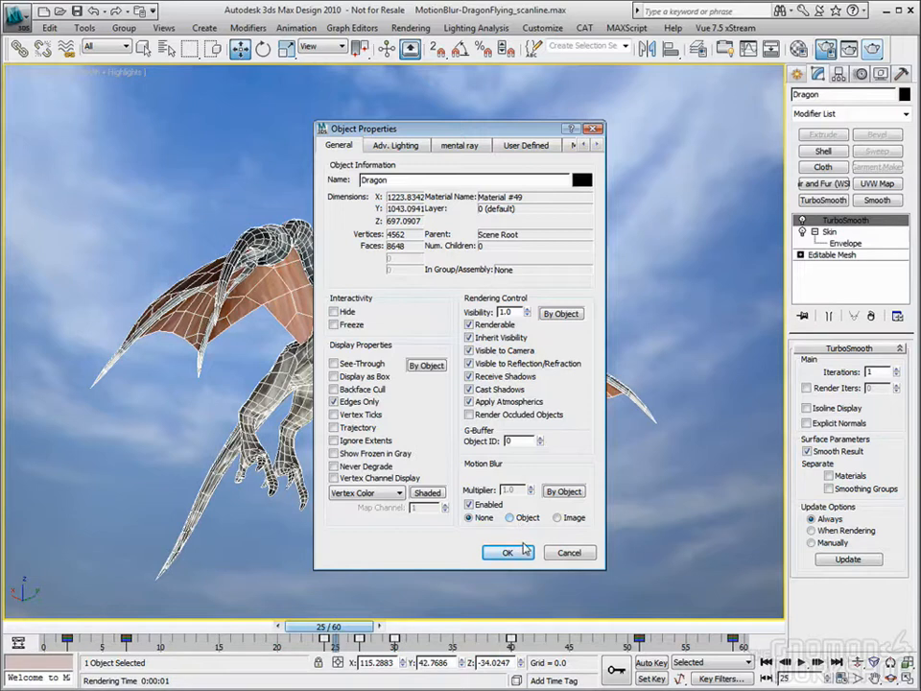
click(510, 517)
click(507, 553)
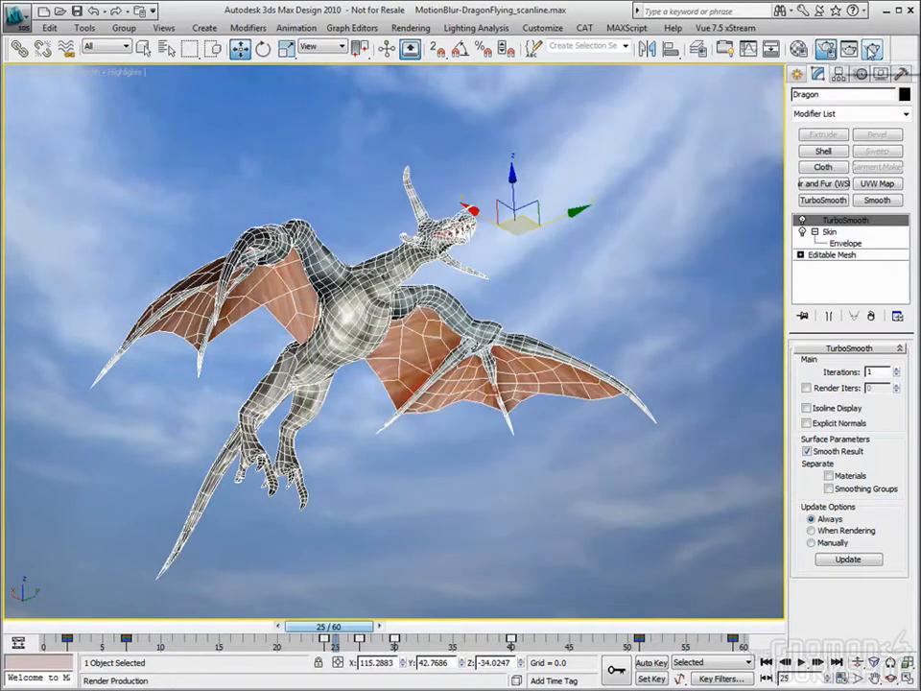
click(870, 49)
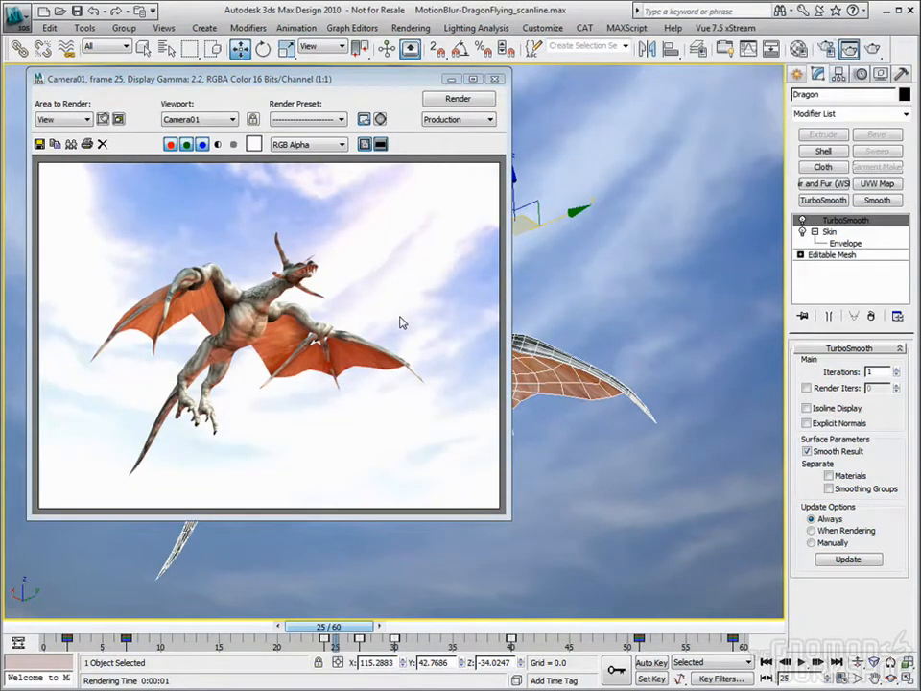
Apply both Object Motion Blur and Image Motion Blur in the scanline renderer settings and render the frame
key(F10)
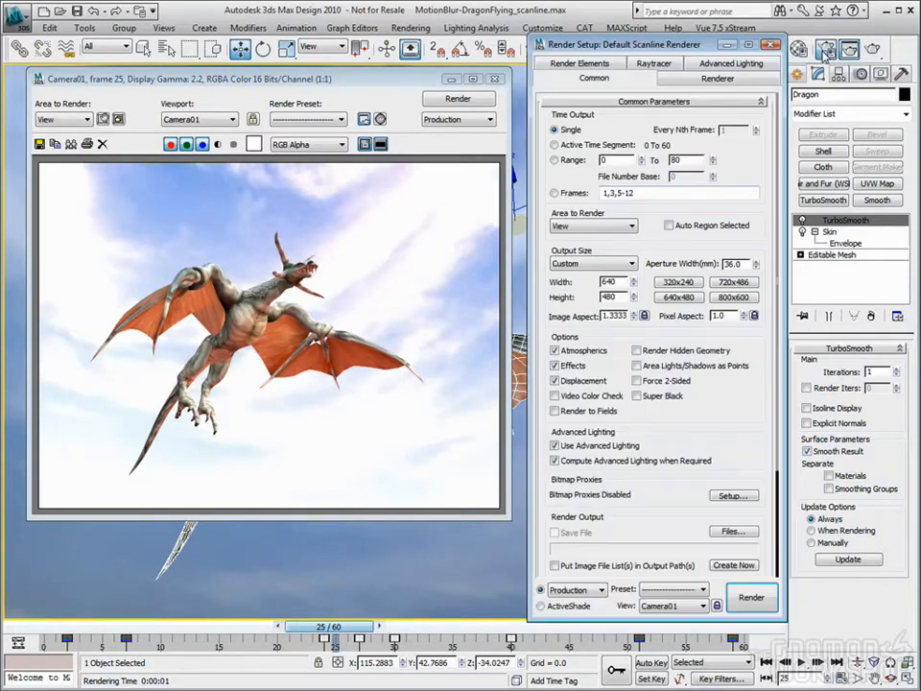
click(702, 79)
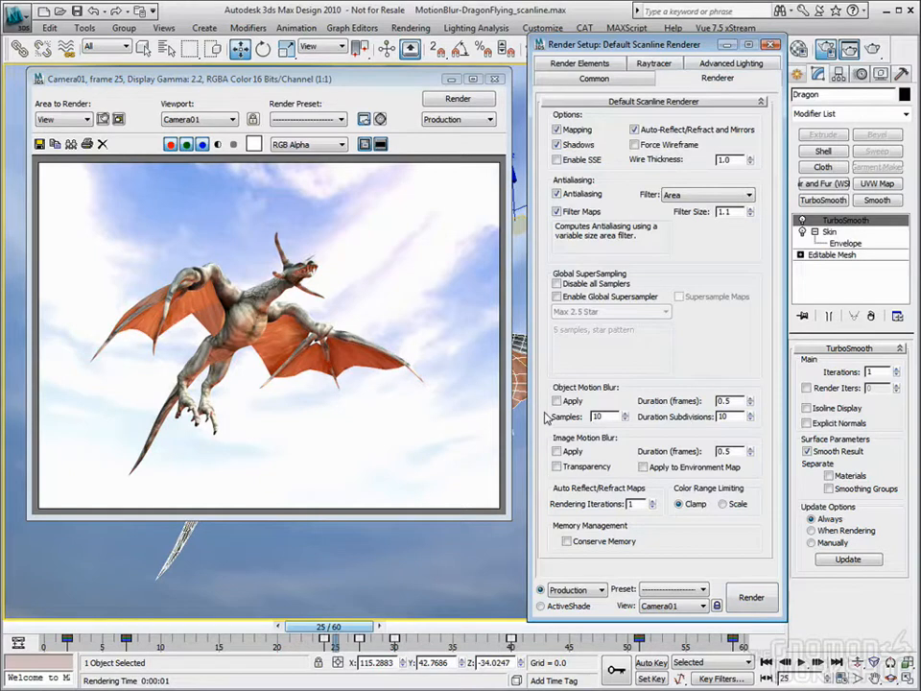
click(570, 399)
click(559, 453)
click(770, 45)
click(871, 48)
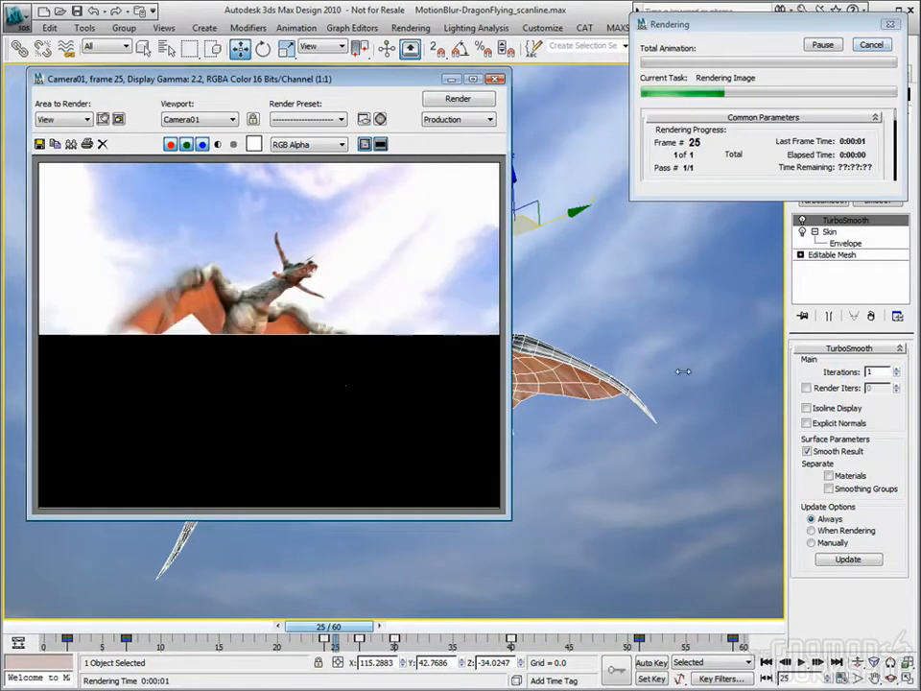
Check the Motion Blur type in the dragon's object properties without changing it
right_click(566, 377)
click(583, 391)
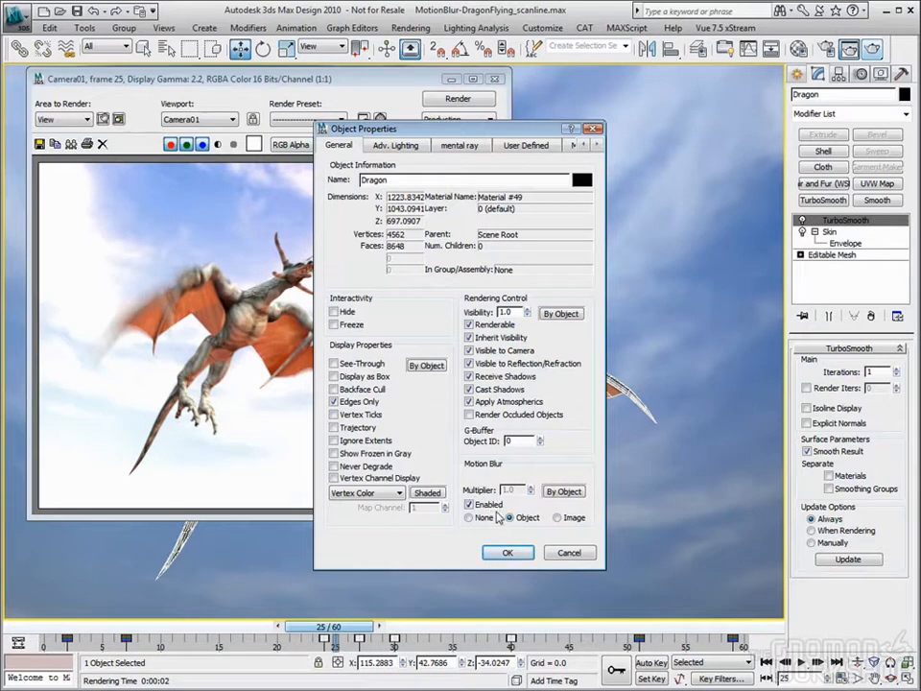
click(581, 552)
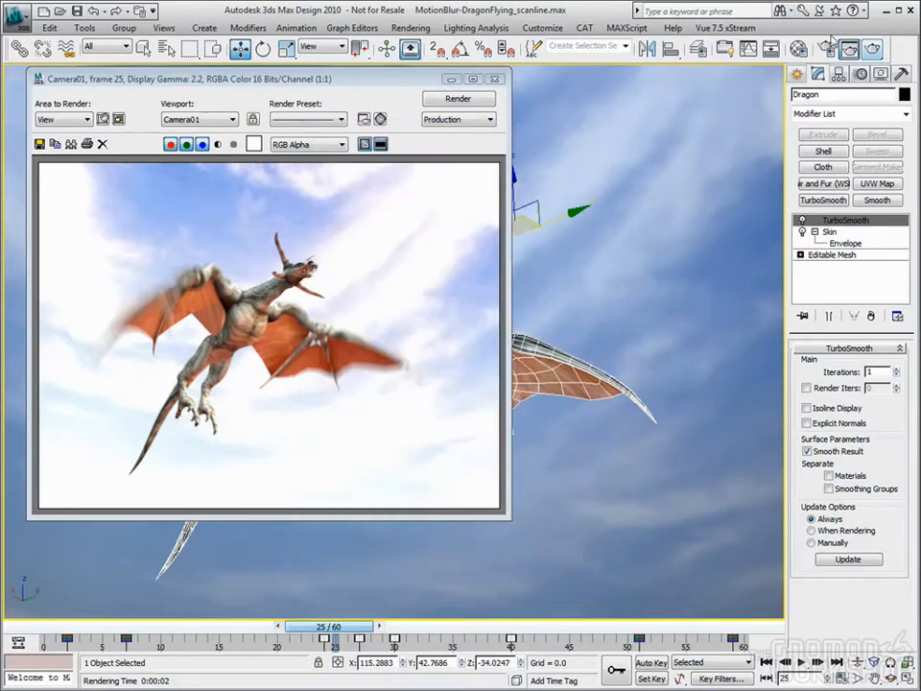
Set the scanline renderer's Object Motion Blur duration to 1.0 frames and render the frame
click(831, 50)
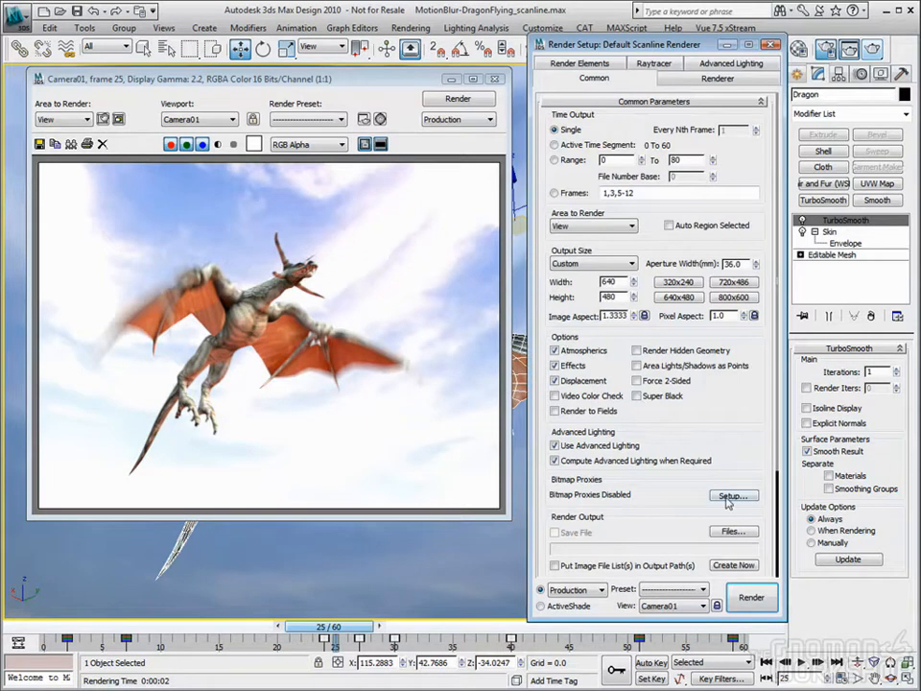
click(715, 78)
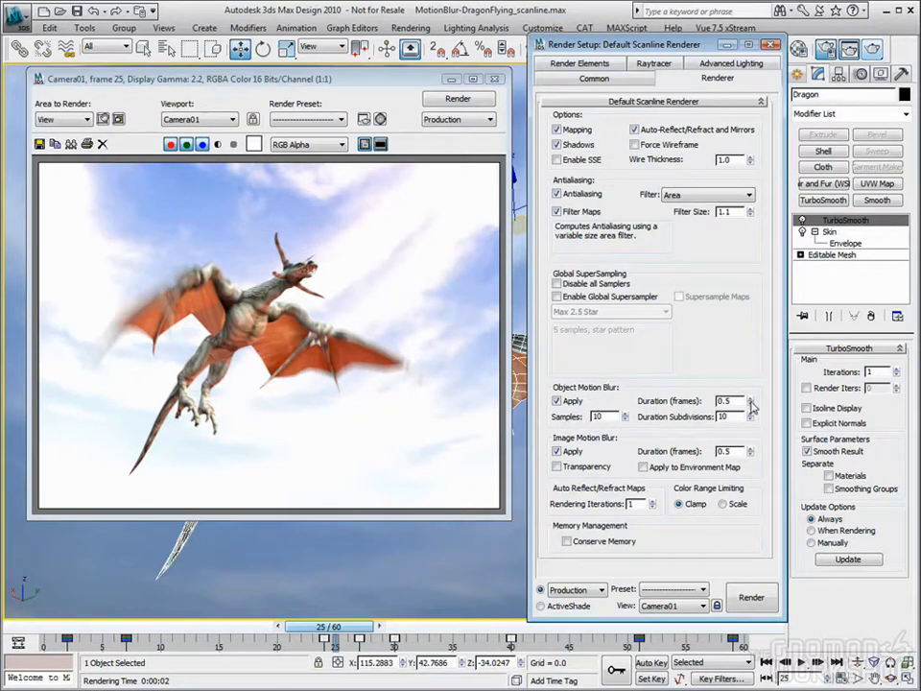
drag(753, 404, 756, 364)
click(880, 52)
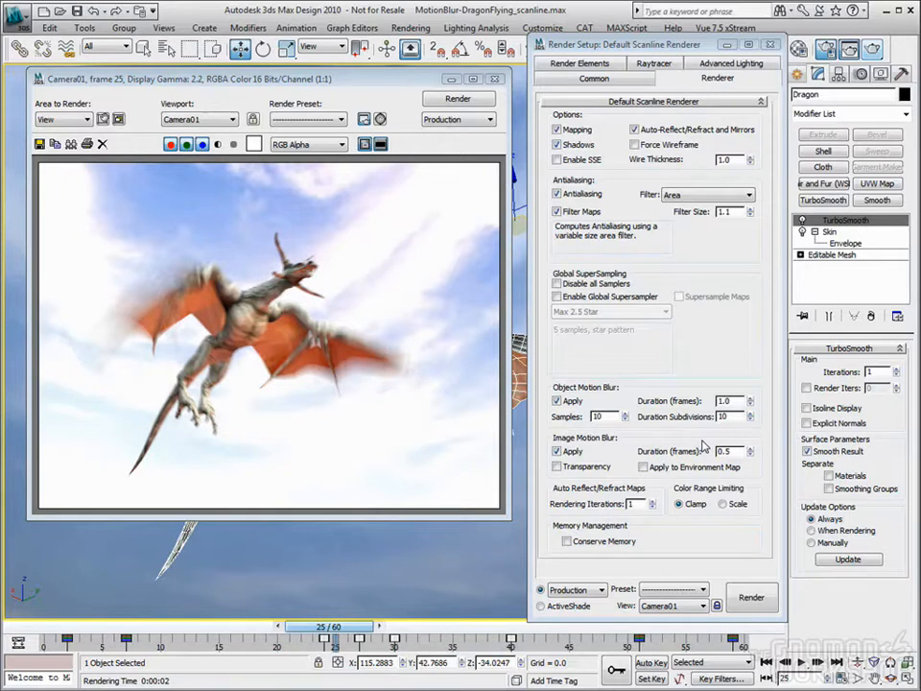
Set the dragon's Motion Blur type to Image in its object properties
drag(365, 77, 344, 77)
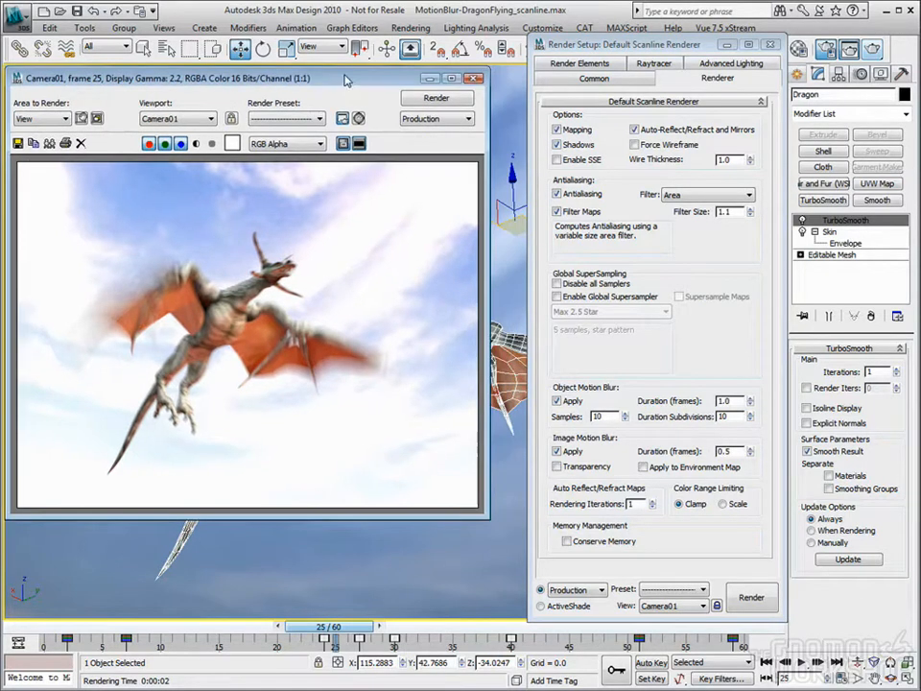
right_click(495, 335)
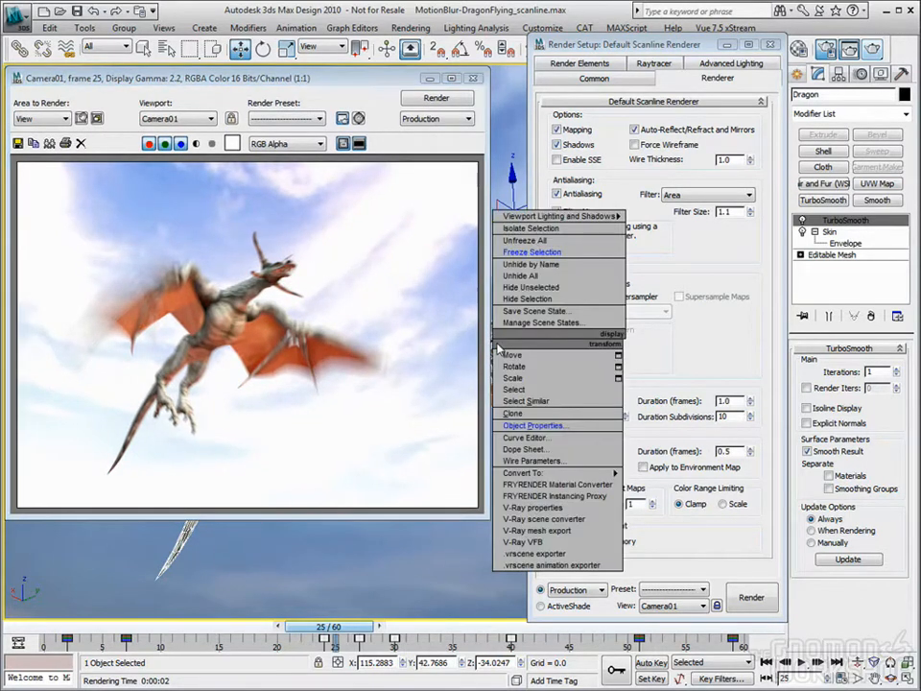
click(531, 424)
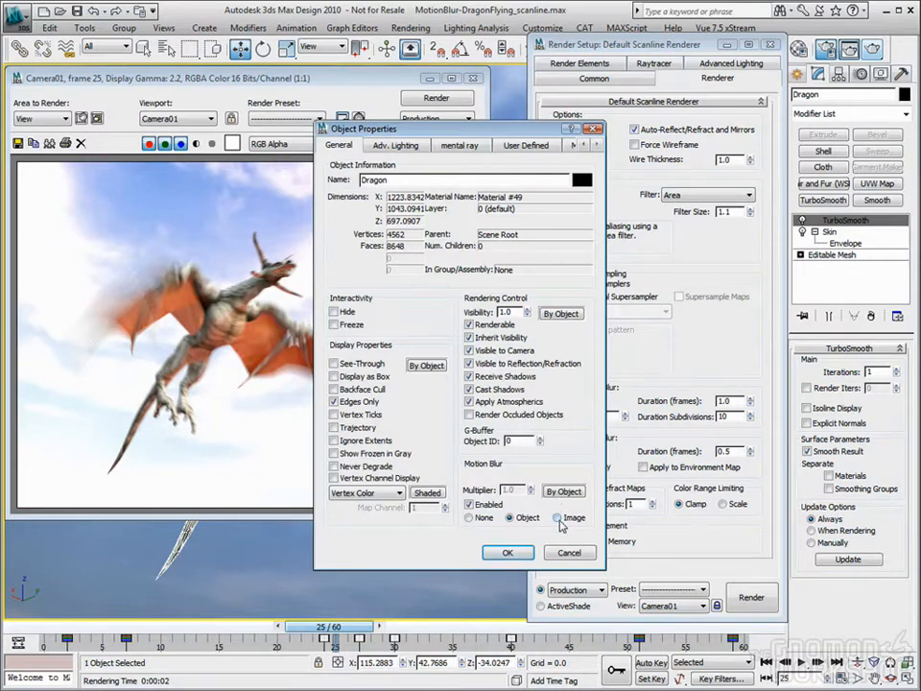
click(506, 552)
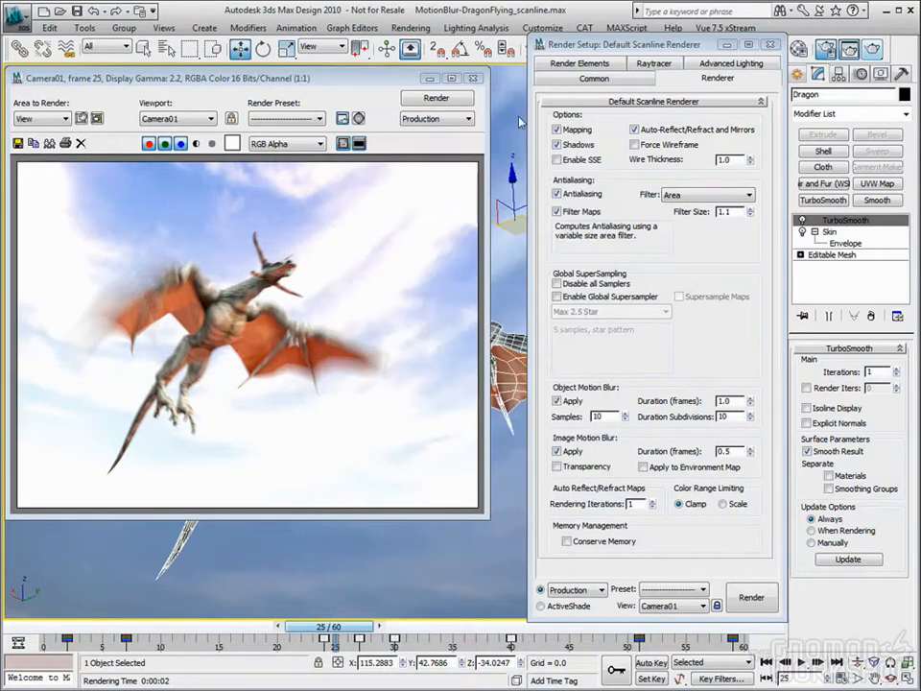
Load the last rendered image into Channel B of the RAM Player
click(411, 28)
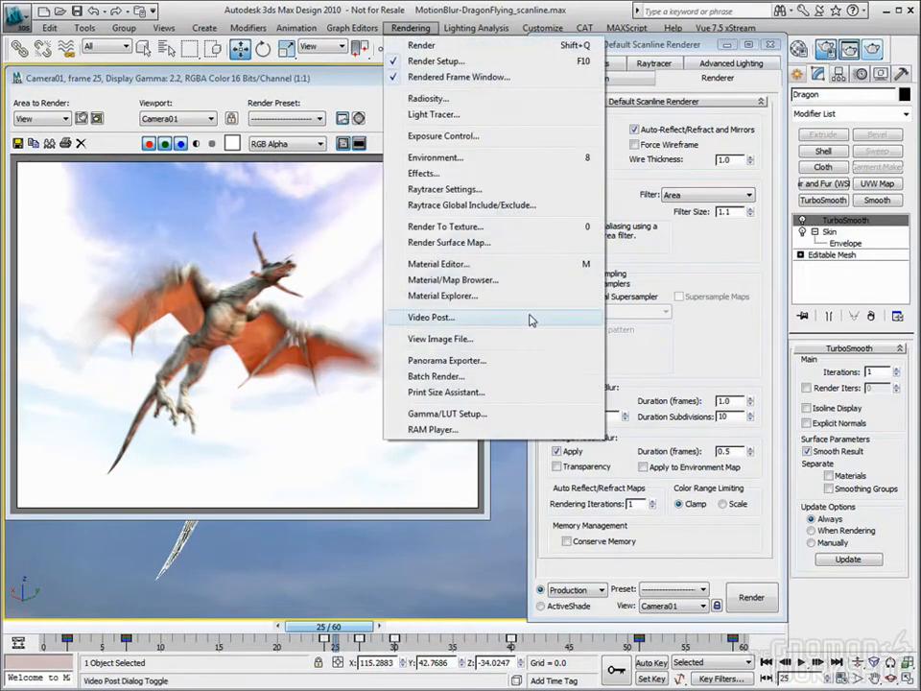
click(451, 429)
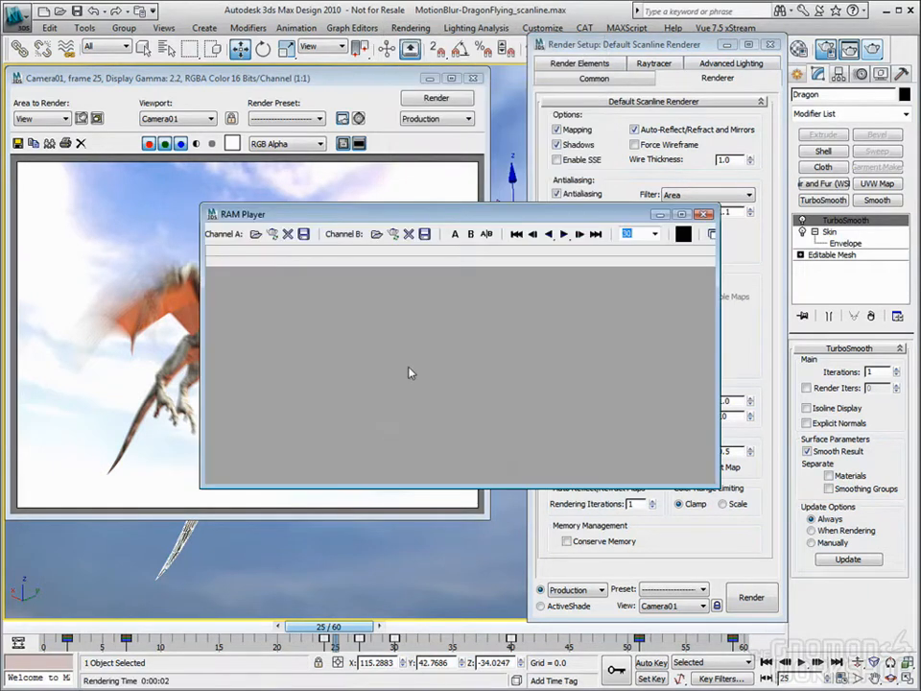
click(392, 233)
click(488, 417)
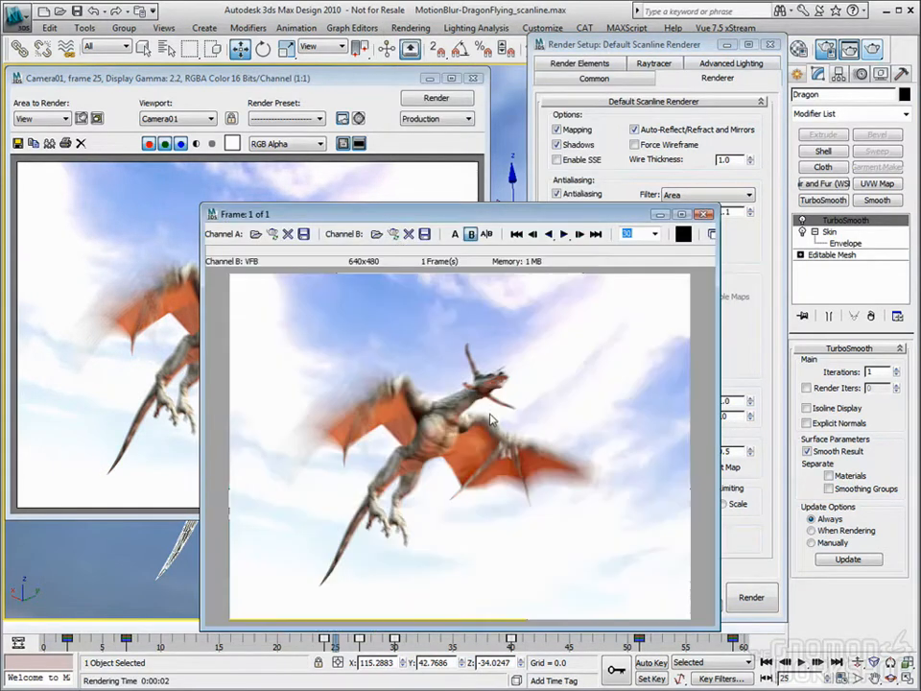
Render the frame again and compare it in Channel A of the RAM Player against the Channel B image
drag(585, 216, 617, 220)
click(436, 97)
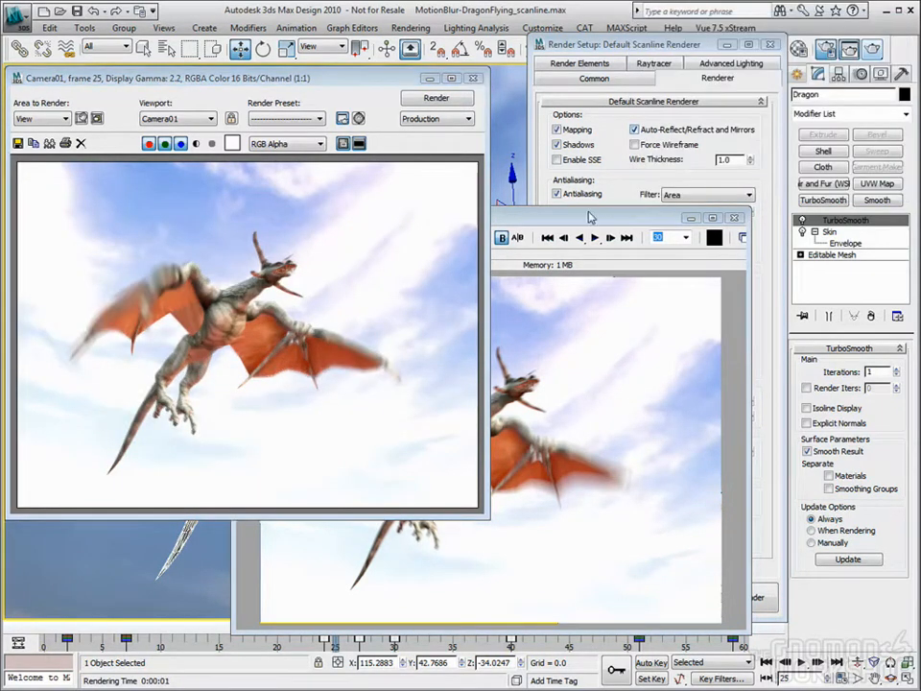
drag(521, 217, 573, 219)
click(355, 236)
drag(543, 269, 576, 303)
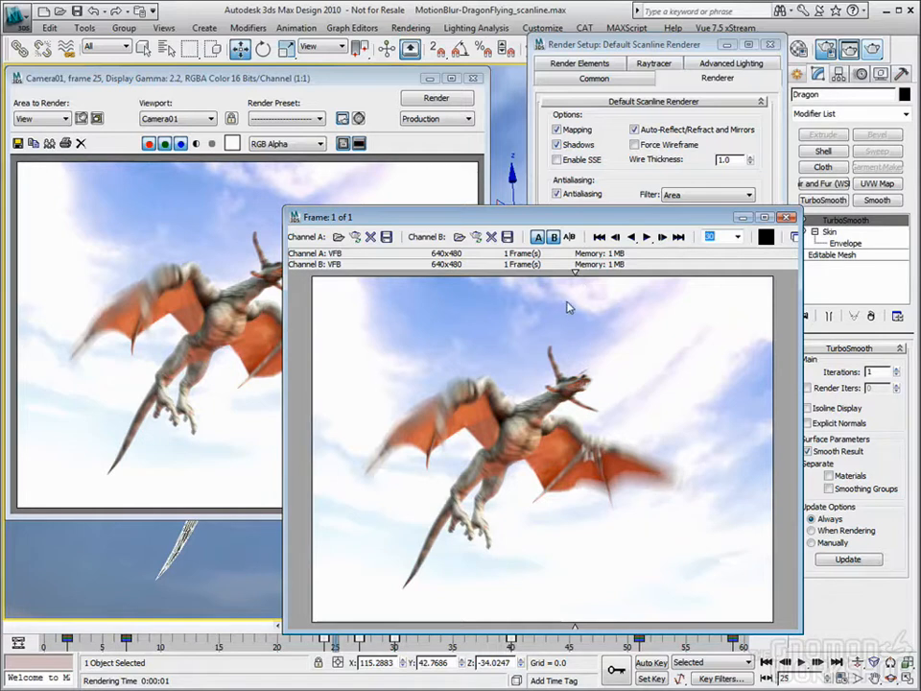
mouse_move(576, 273)
mouse_down()
mouse_move(475, 278)
mouse_move(572, 290)
mouse_move(536, 291)
mouse_up()
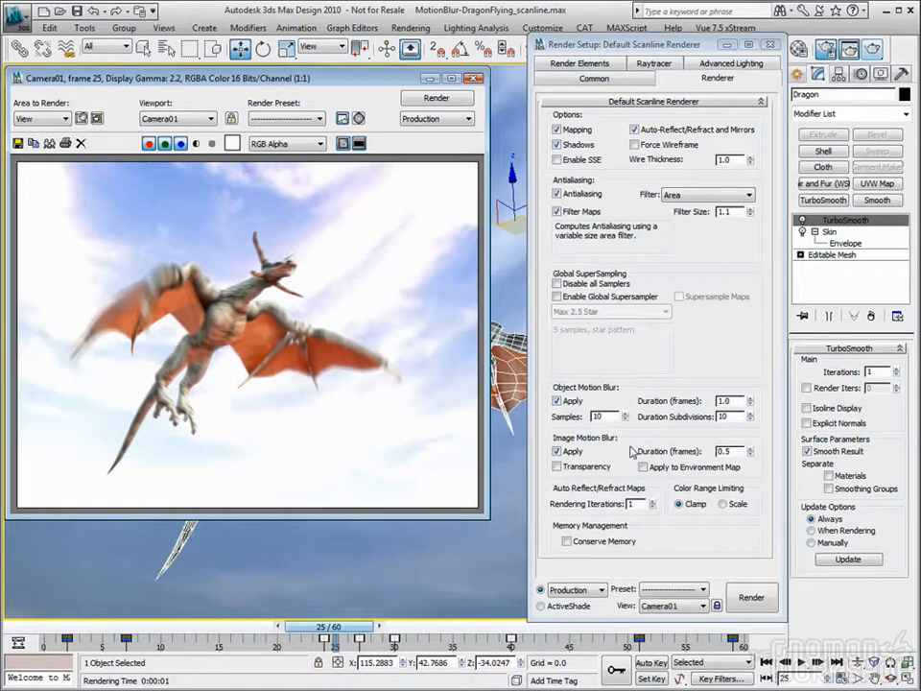
Set the scanline renderer's Image Motion Blur duration to 1.0 frames and render the frame
double_click(721, 451)
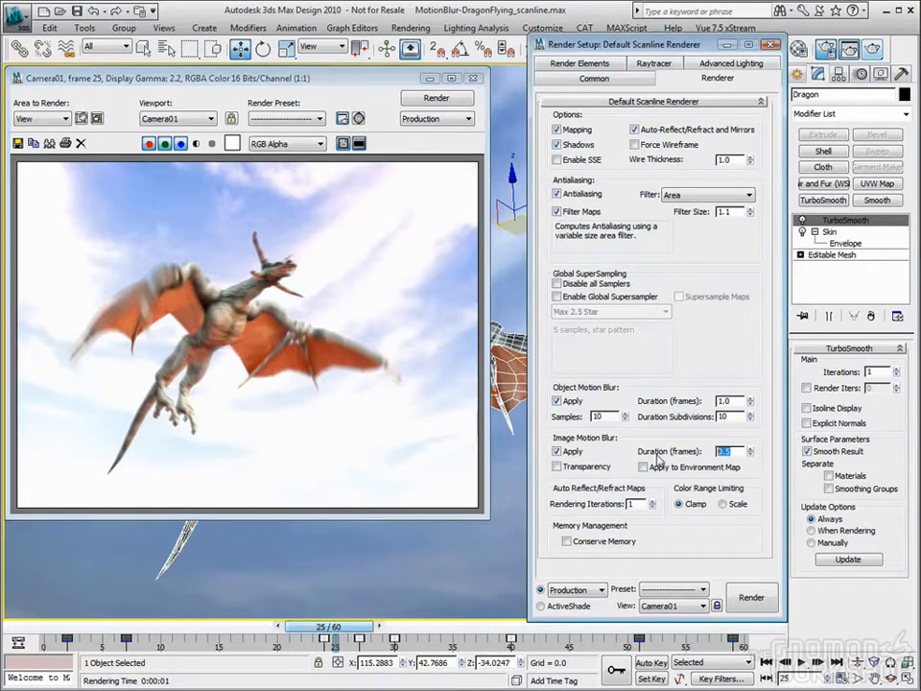
text(1)
key(Return)
click(875, 50)
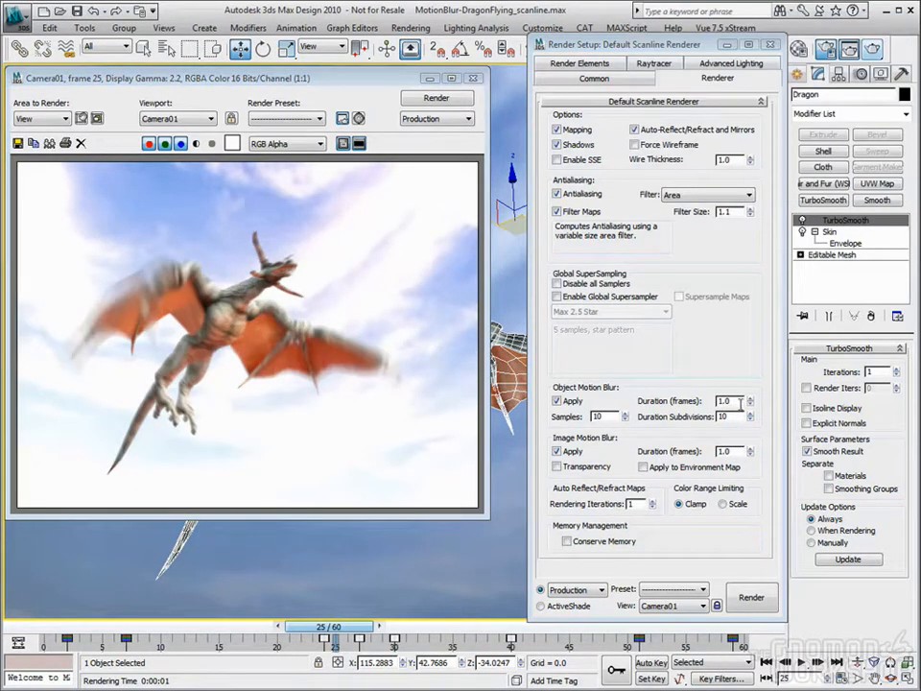
Set the Image Motion Blur duration to 5.0 frames and render the frame
double_click(729, 451)
text(5)
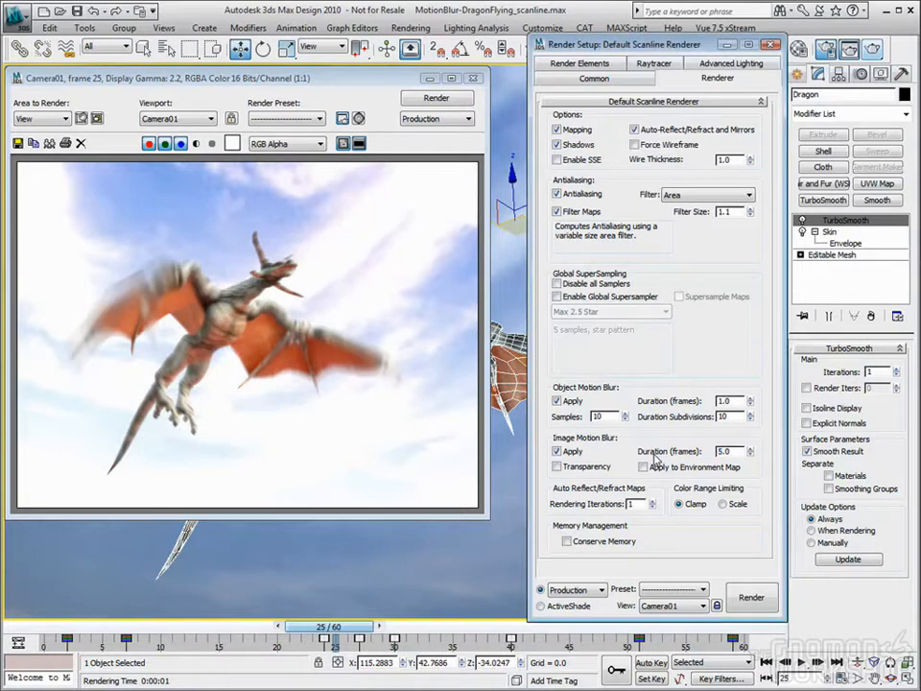
key(shift+q)
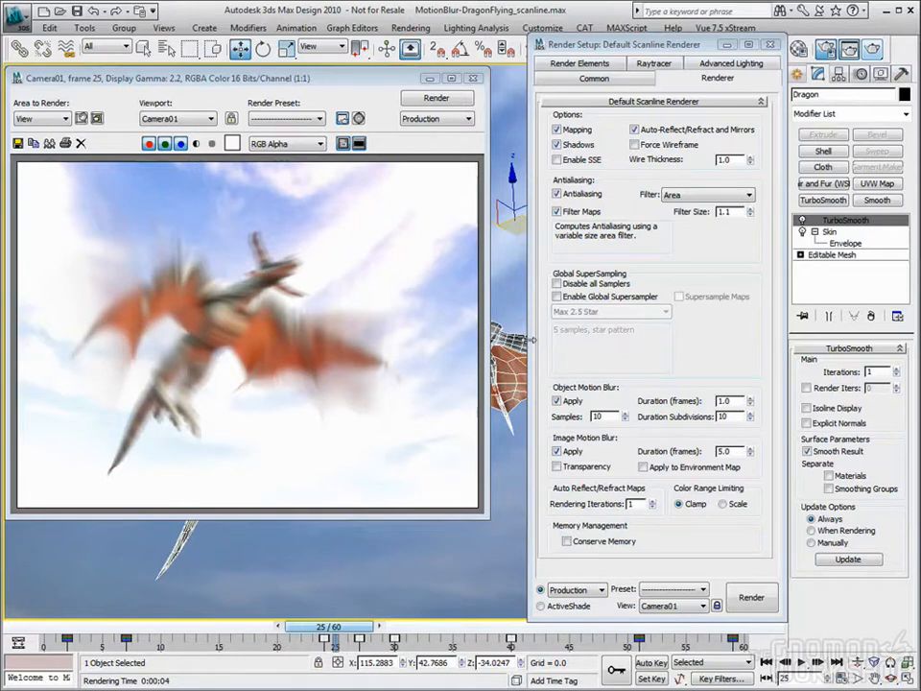
Switch the dragon's Motion Blur type to Object in its object properties and render the frame
right_click(499, 351)
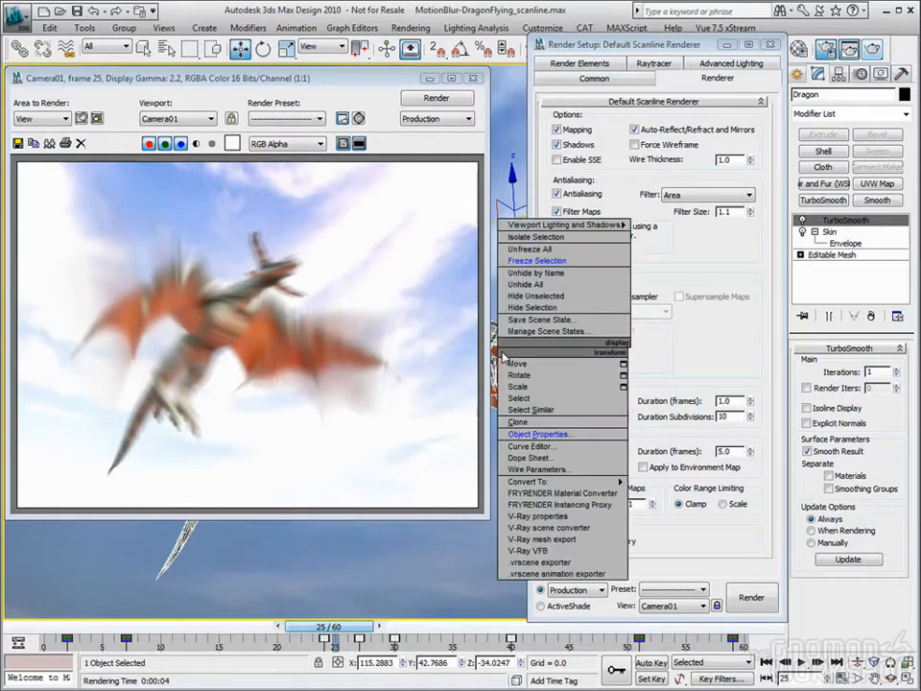
click(533, 436)
click(509, 517)
click(507, 552)
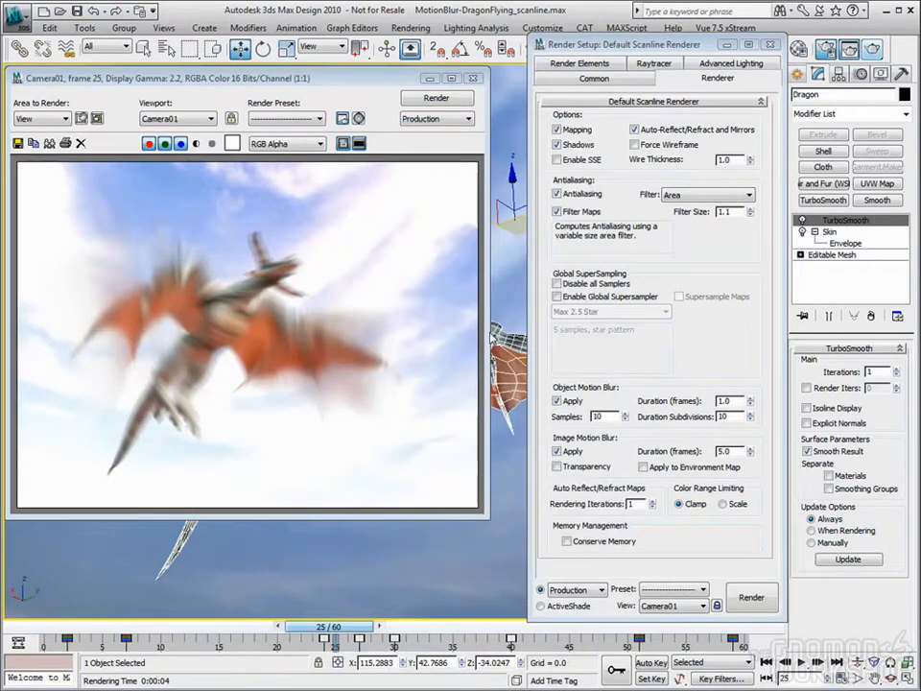
click(872, 49)
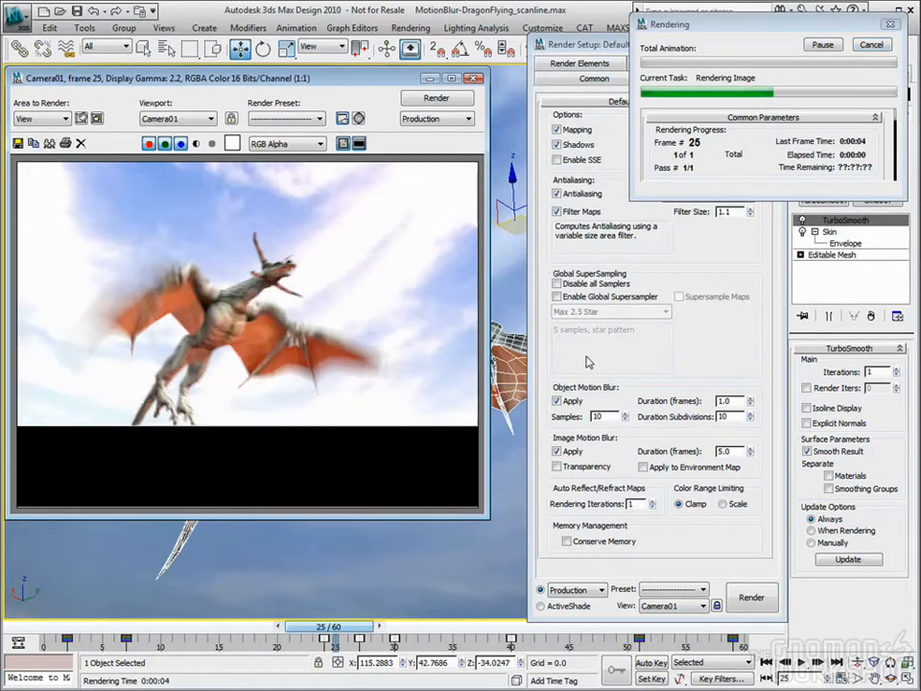
Set the Object Motion Blur duration to 5.0 frames and render the frame
double_click(736, 401)
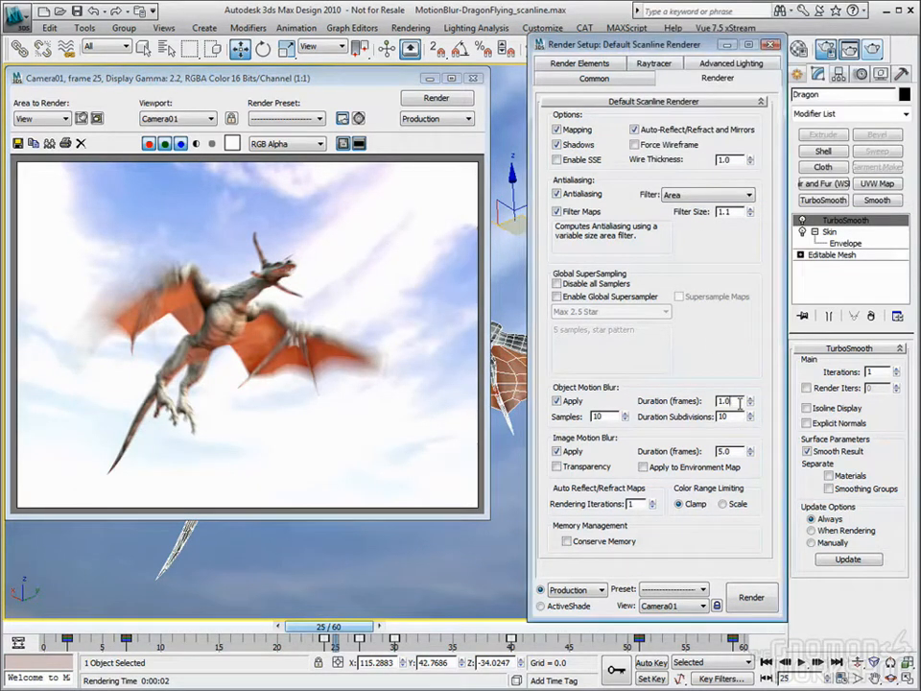
text(5)
key(Tab)
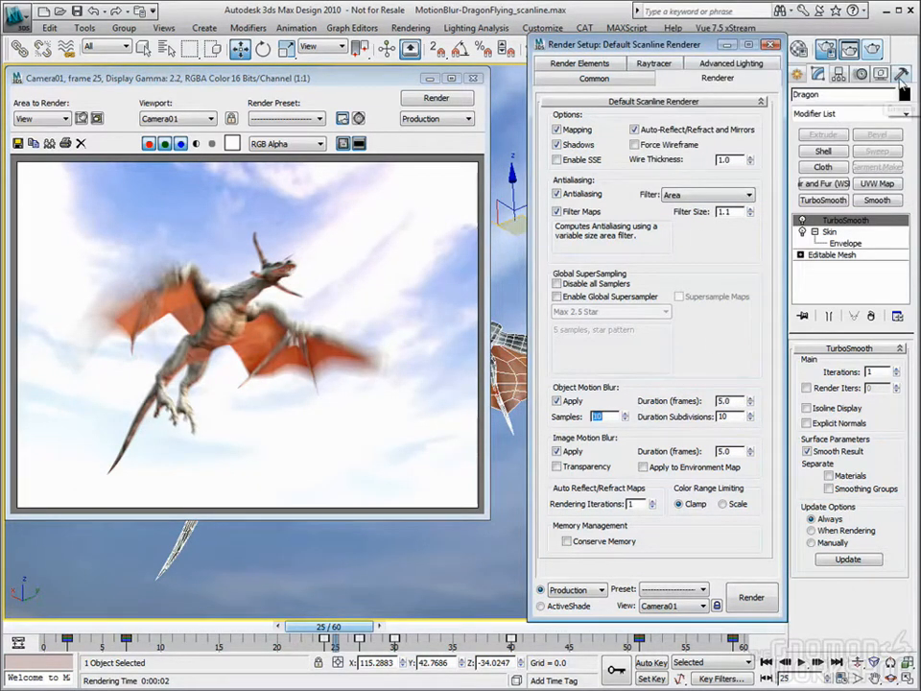
click(871, 48)
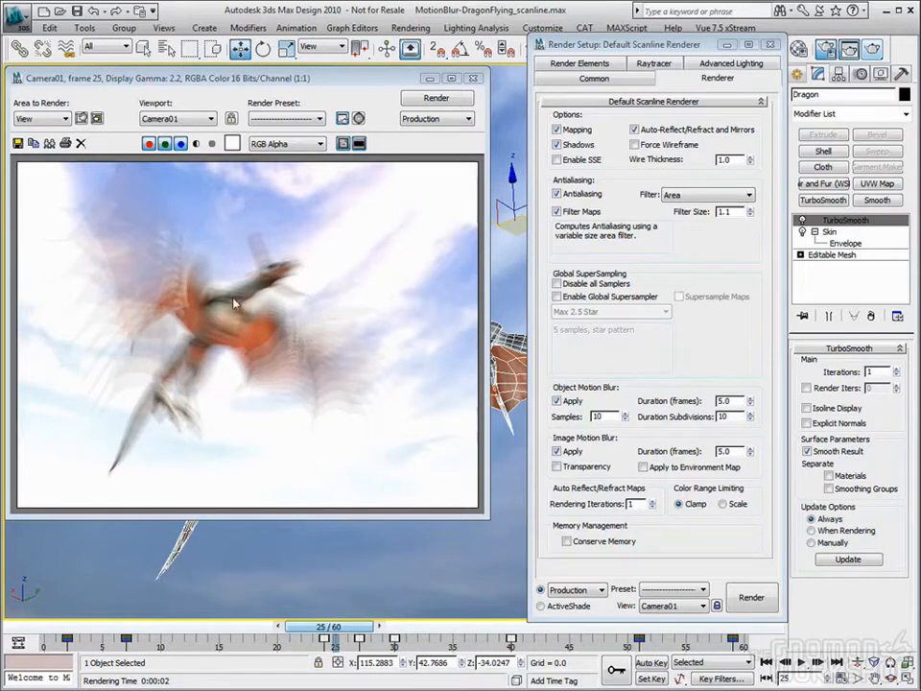
Set both the Image and Object Motion Blur durations to 0.5 frames, and close the render settings and rendered frame windows
drag(740, 450, 657, 454)
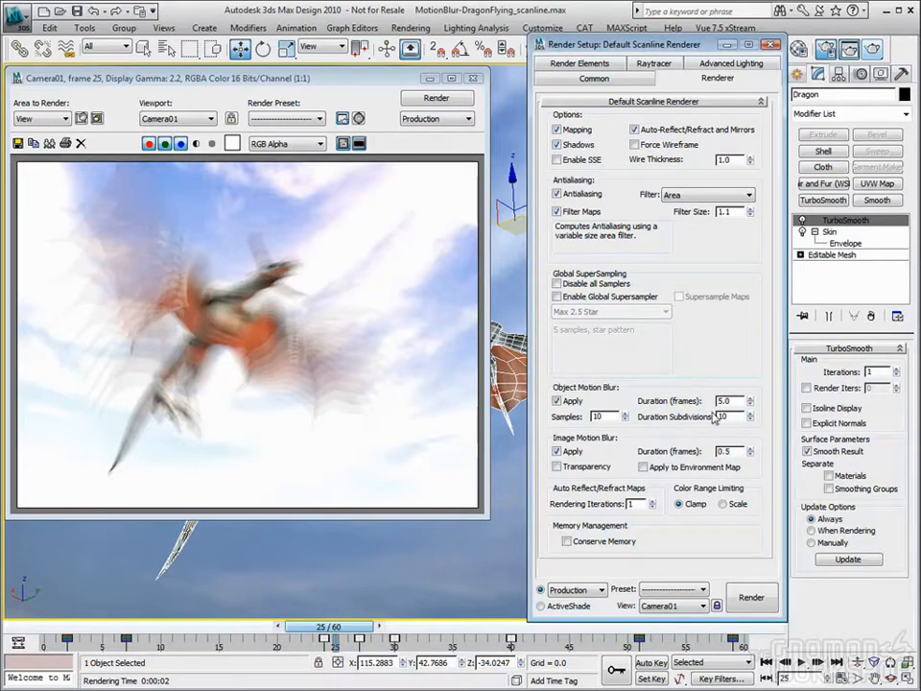
drag(738, 402, 679, 407)
text(.5)
key(Tab)
click(770, 45)
click(474, 79)
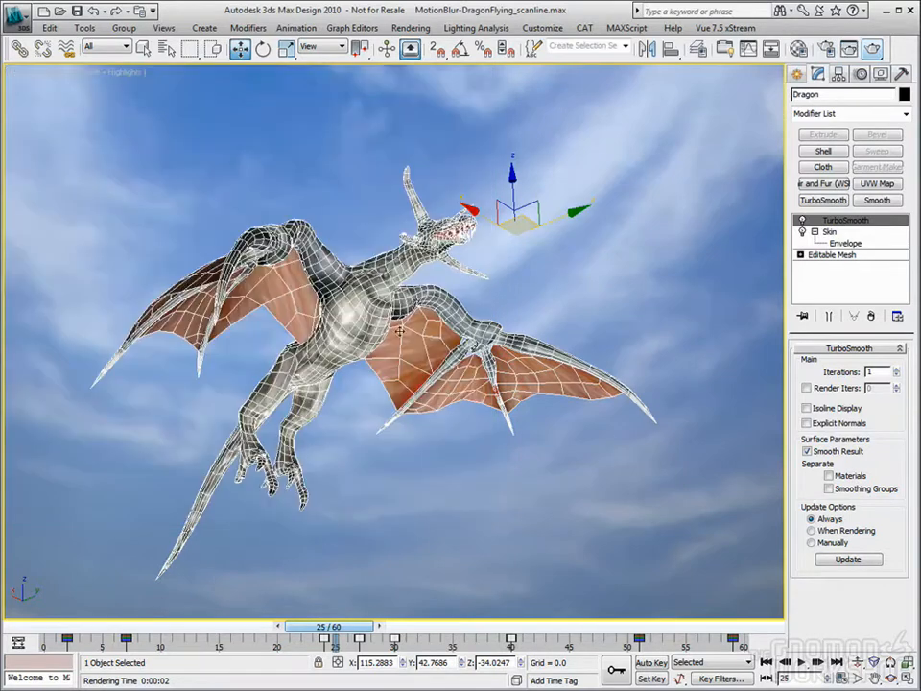
Set the dragon's Motion Blur type to None in its object properties
right_click(399, 330)
click(413, 410)
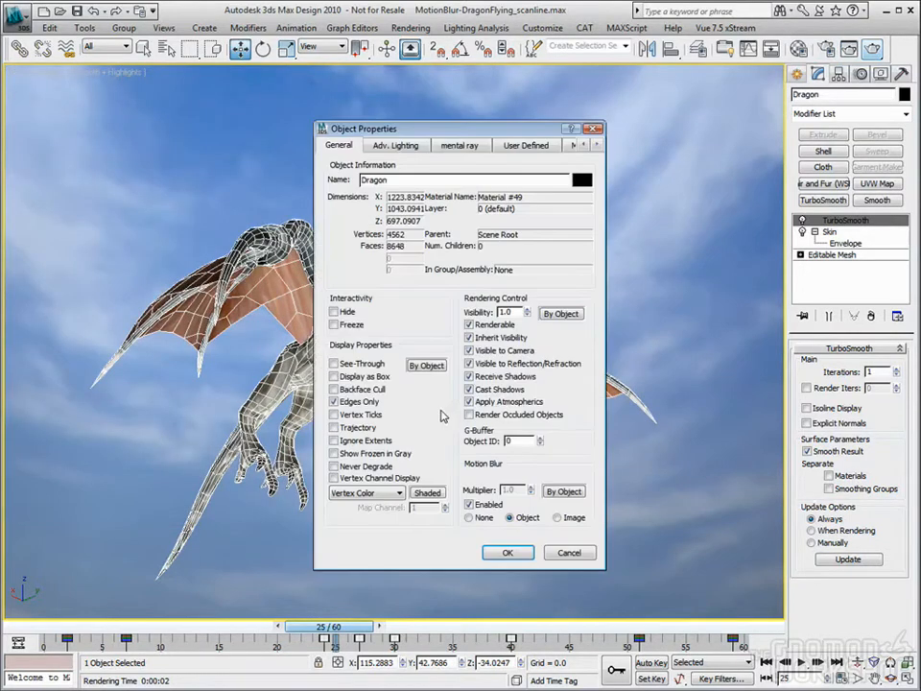
click(469, 517)
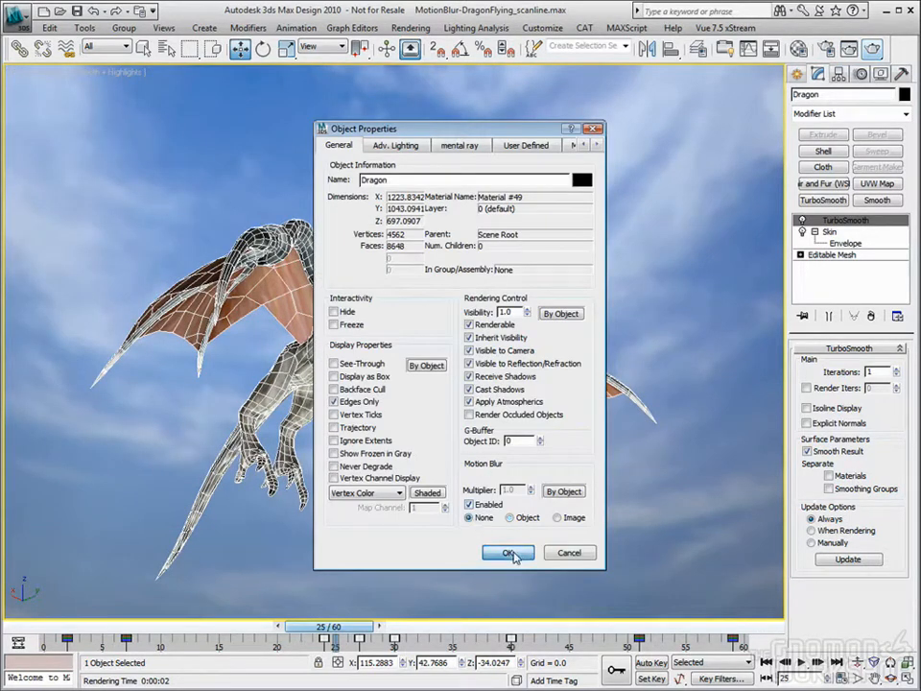
click(508, 554)
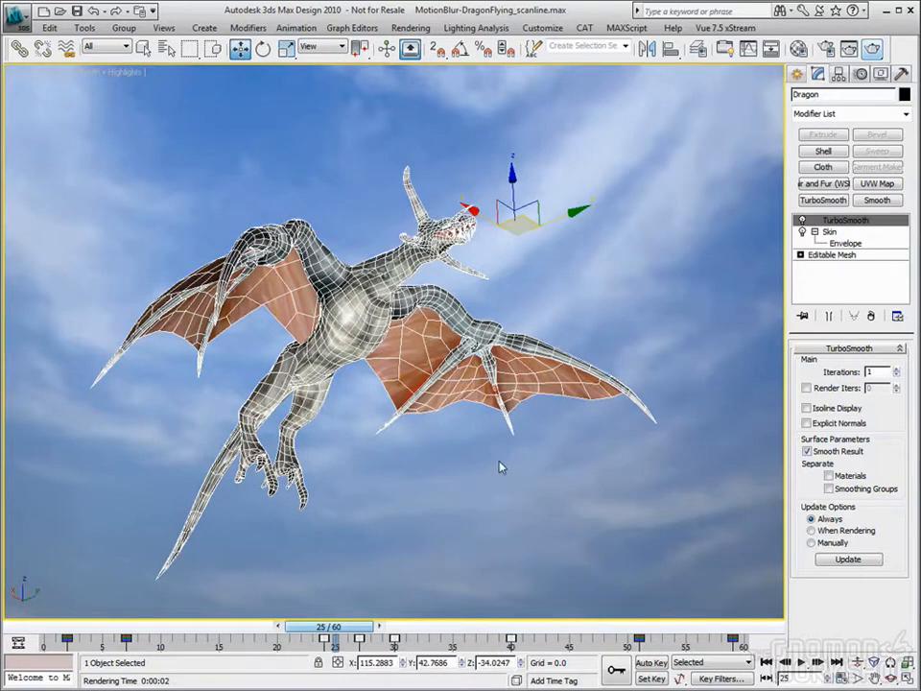
Add a Velocity render element to the scanline render setup and render the frame
click(823, 50)
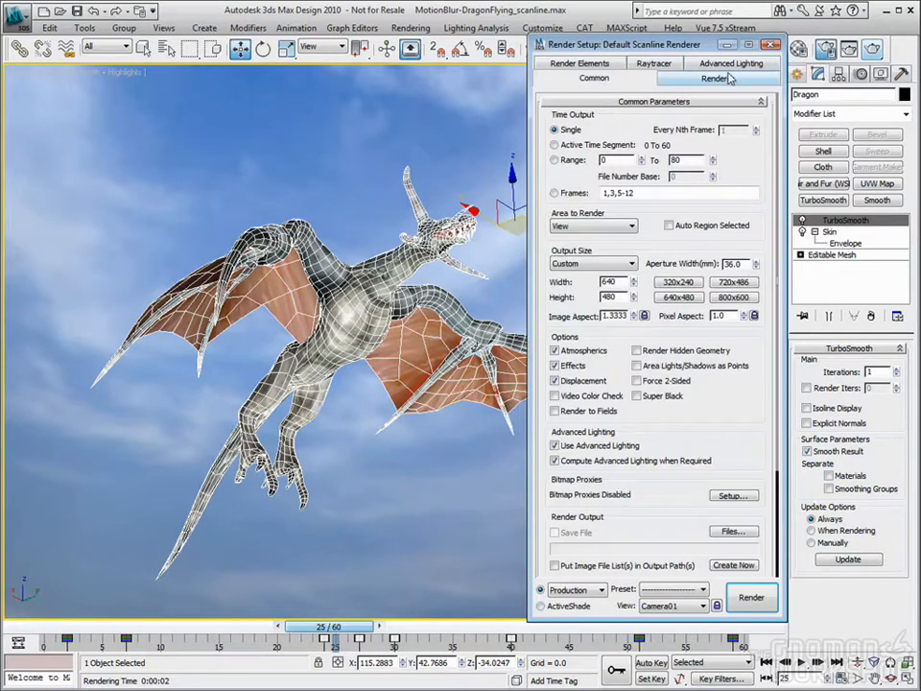
click(660, 63)
click(592, 80)
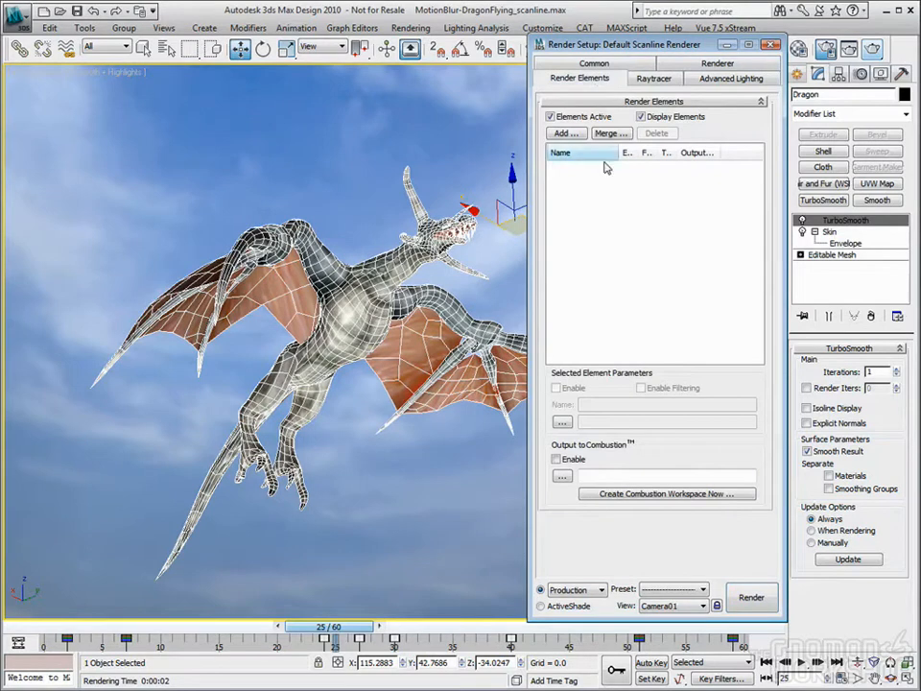
click(564, 135)
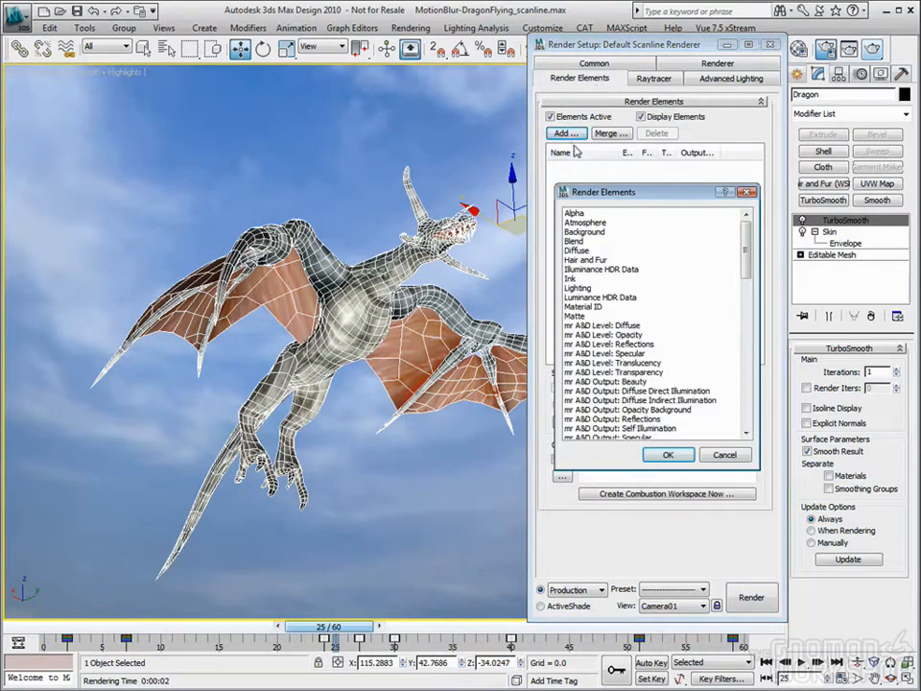
drag(745, 237, 748, 326)
click(579, 381)
click(668, 454)
click(751, 597)
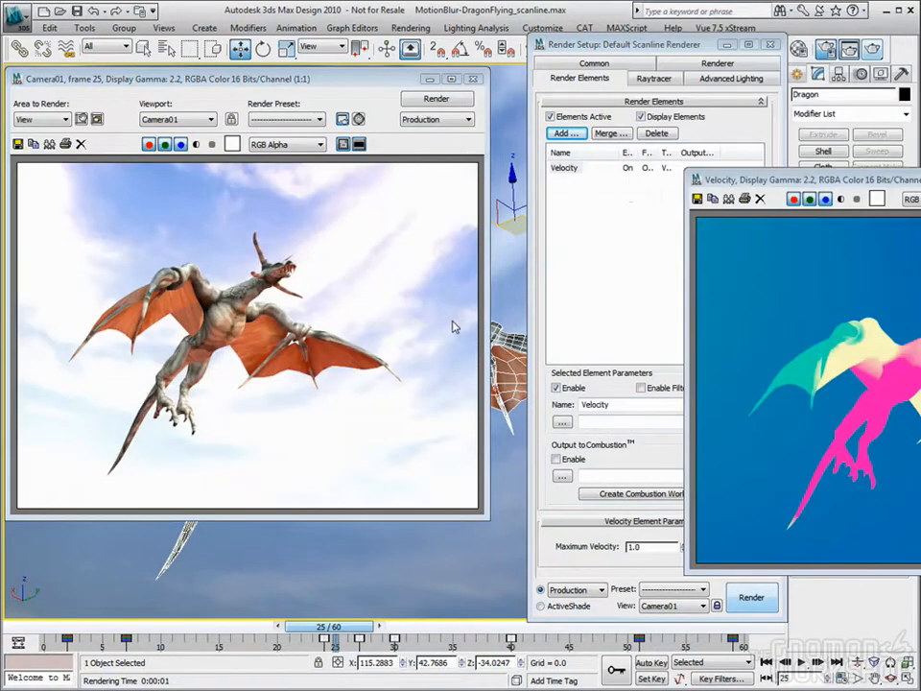
Examine the Velocity element's image beside the rendered frame, and close both image windows
drag(817, 182, 456, 175)
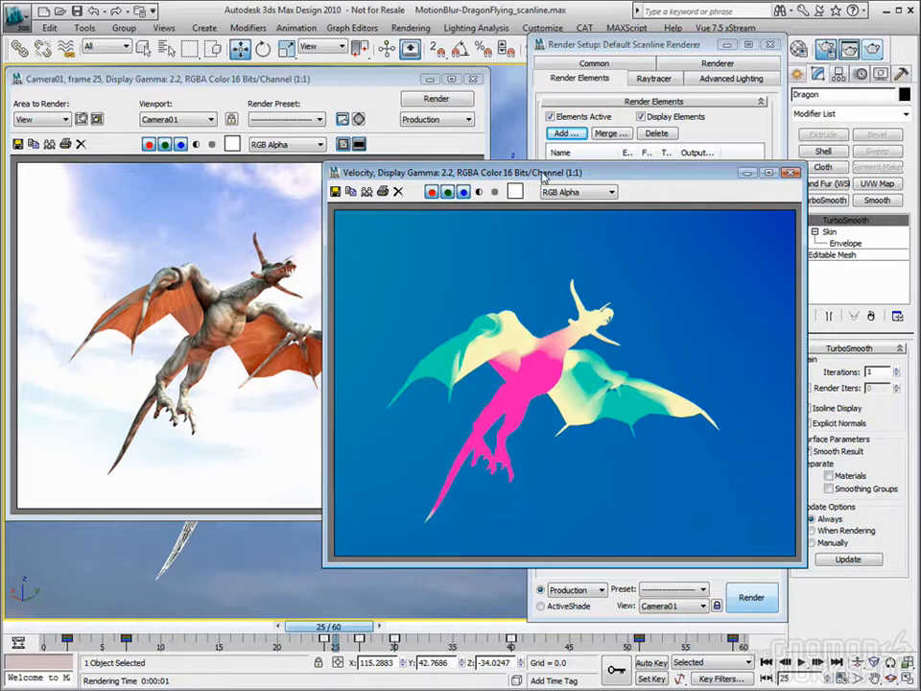
mouse_move(543, 175)
mouse_down()
mouse_move(586, 219)
mouse_move(593, 199)
mouse_move(545, 197)
mouse_up()
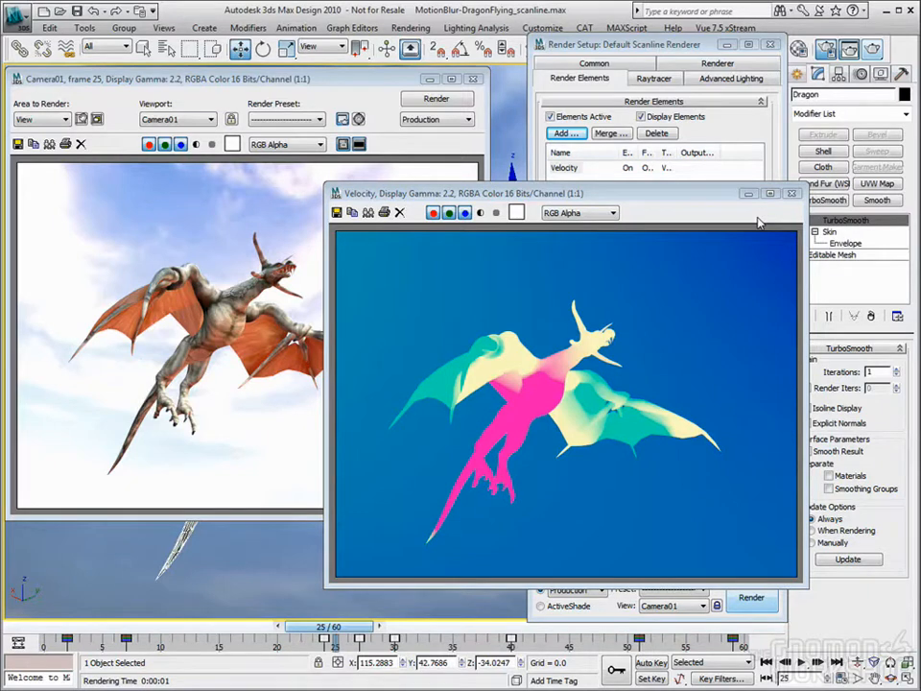
click(792, 192)
click(472, 79)
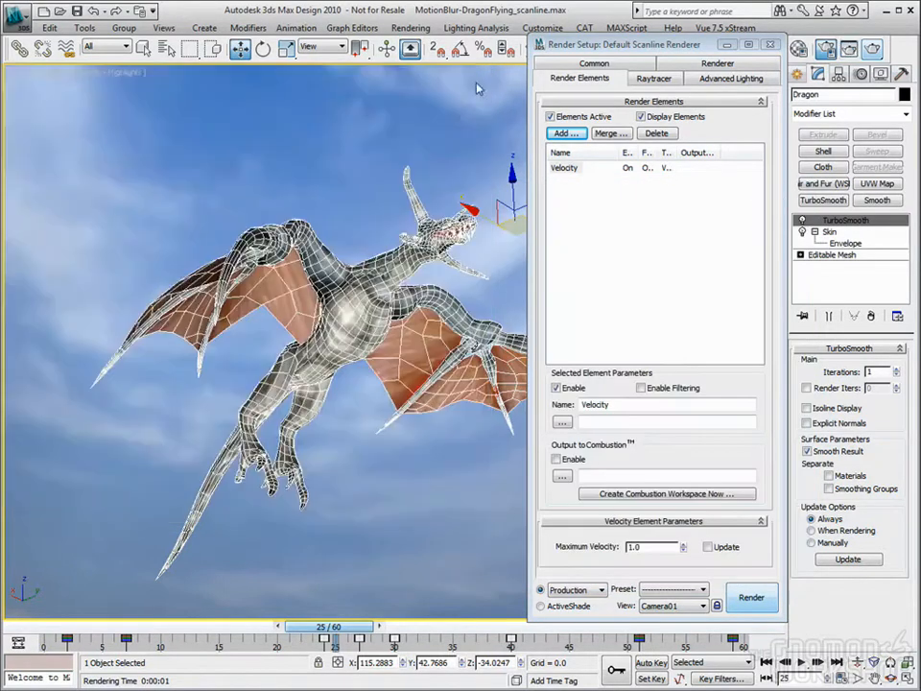
Close the render settings and open the scene MB_offset.max, discarding the changes to the dragon scene
click(770, 44)
click(14, 15)
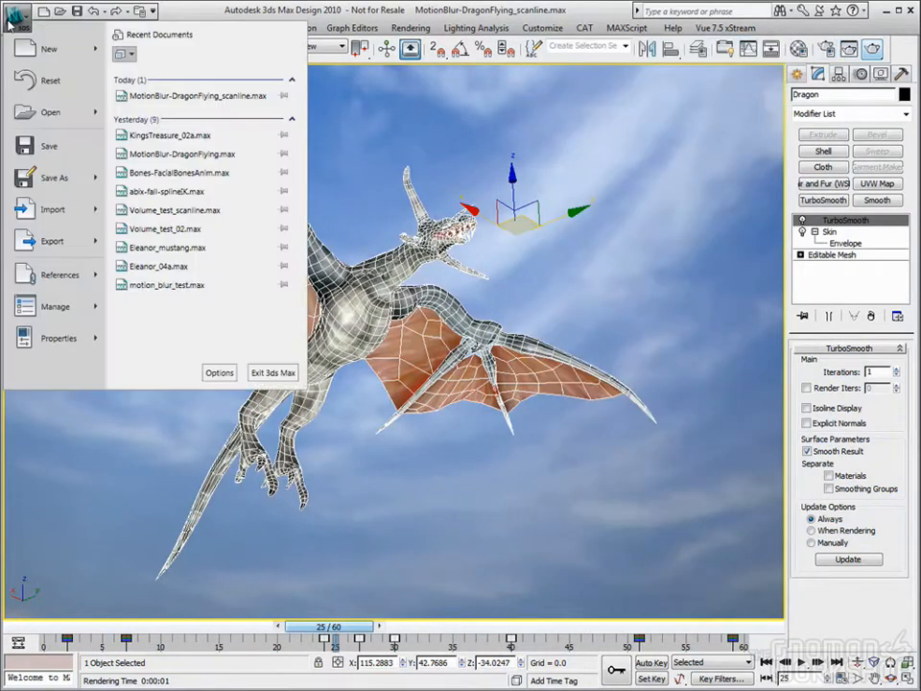
mouse_move(36, 107)
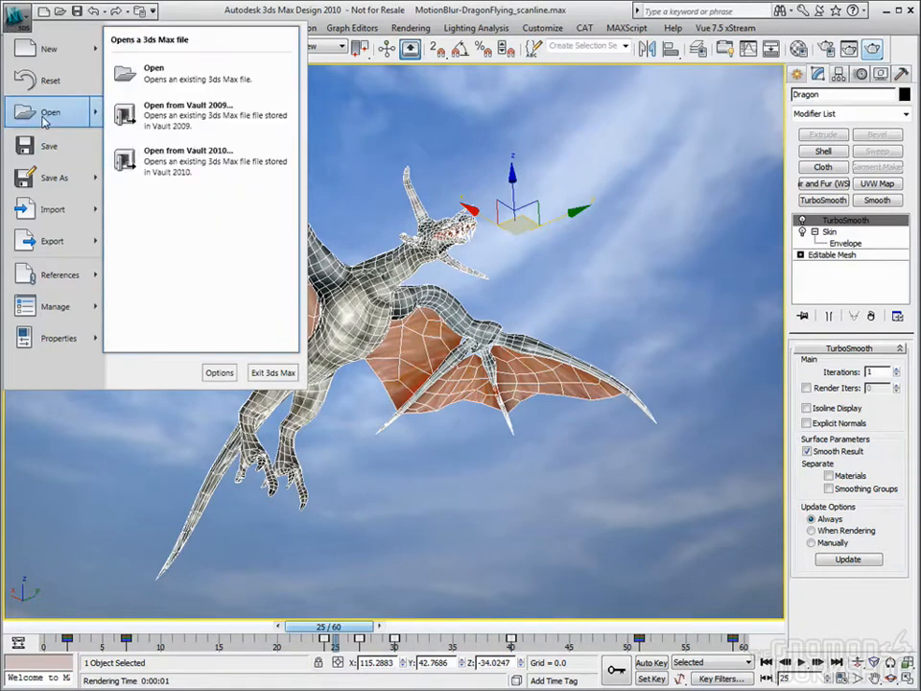
click(171, 77)
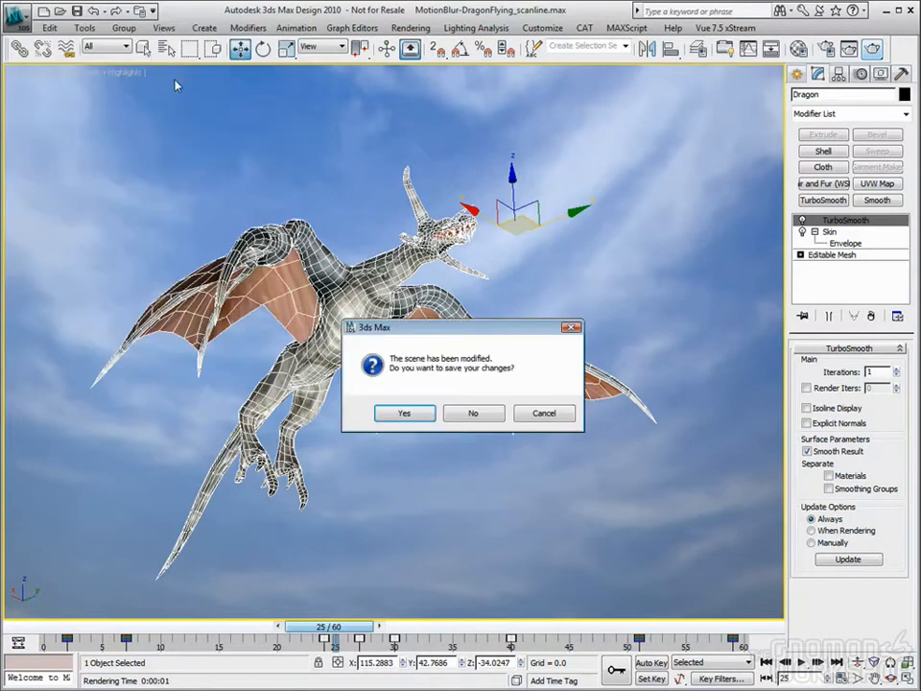
click(481, 413)
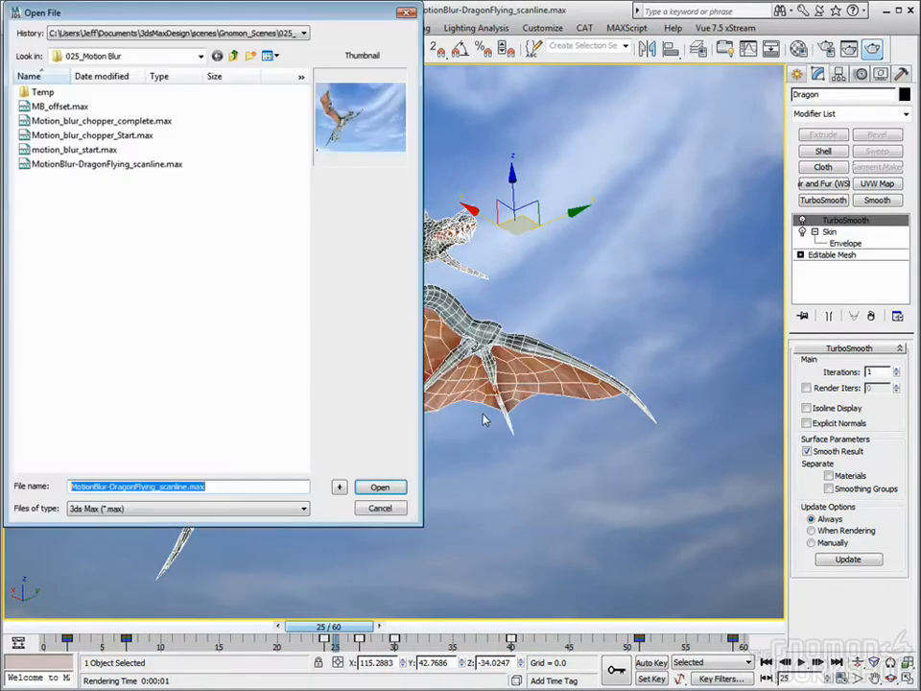
click(39, 106)
double_click(38, 107)
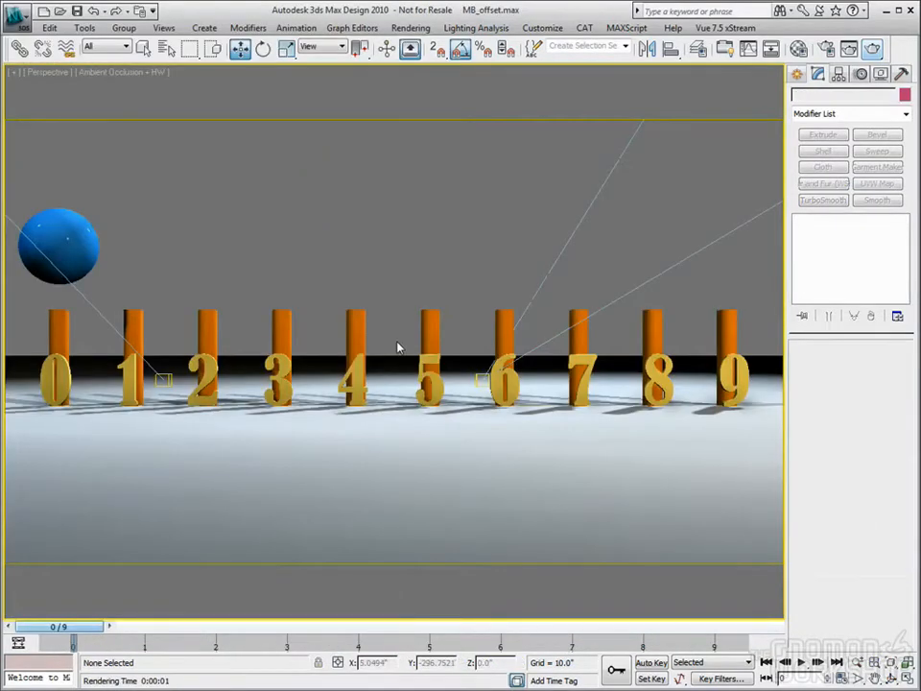
View the scene through Camera01 and scrub the ball's animation across frames 0 to 9, stopping at frame 4
key(c)
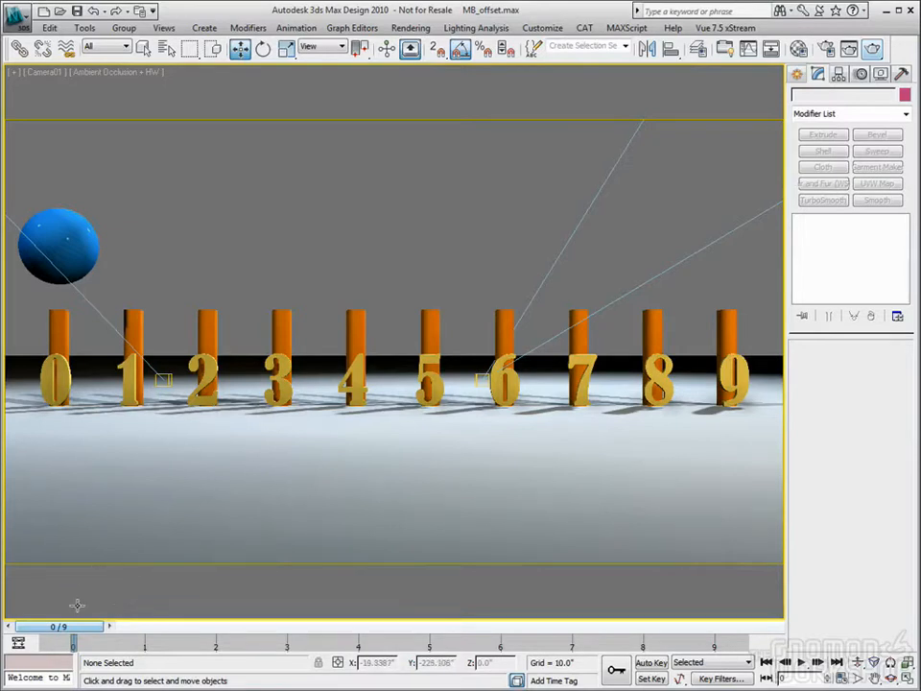
drag(83, 630, 760, 634)
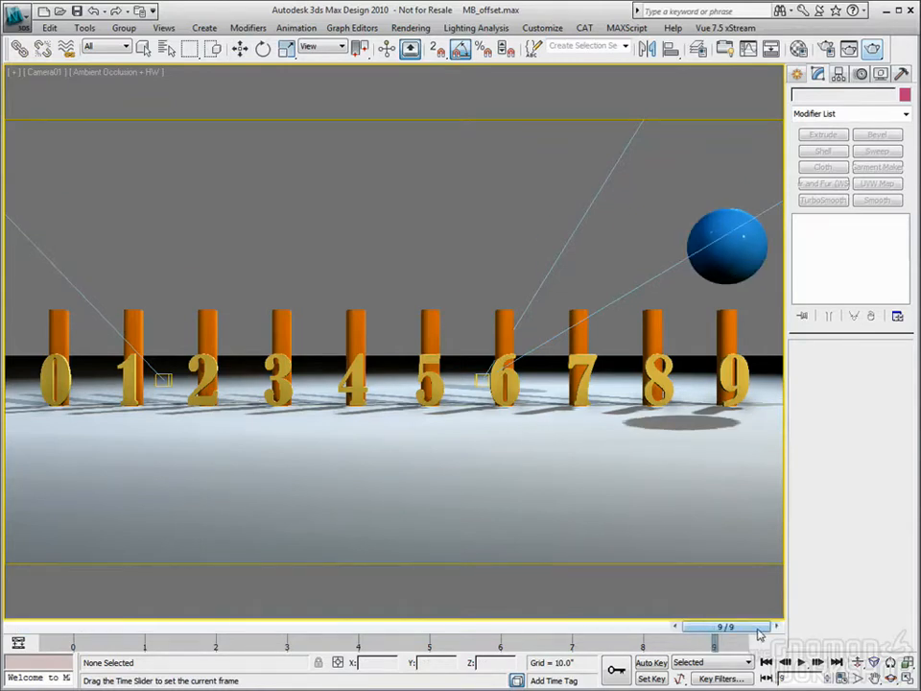
drag(759, 634, 6, 628)
drag(103, 648, 374, 655)
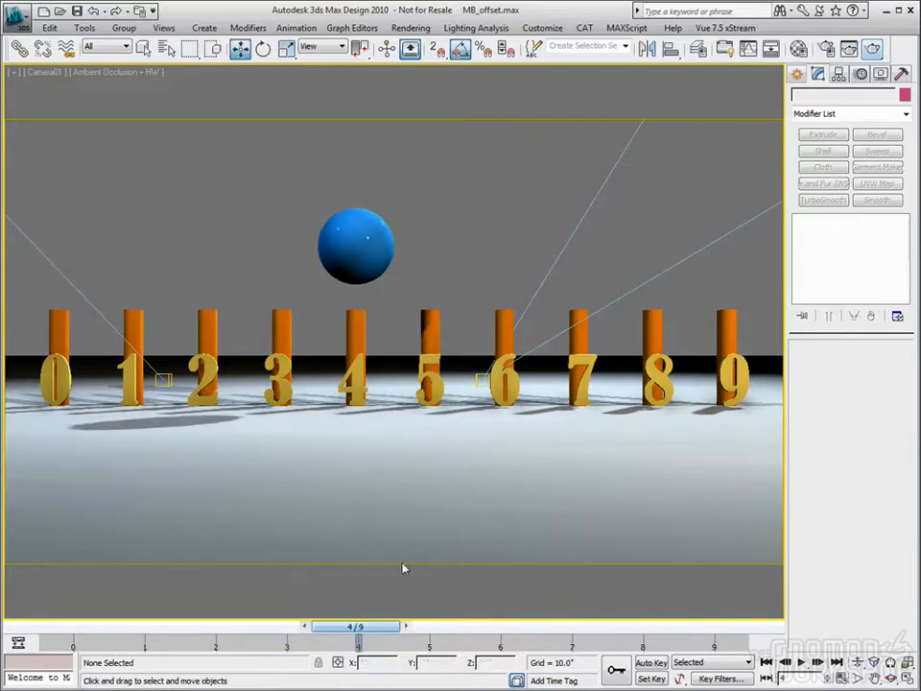
mouse_move(355, 628)
mouse_down()
mouse_move(694, 625)
mouse_move(153, 624)
mouse_move(722, 624)
mouse_move(356, 623)
mouse_up()
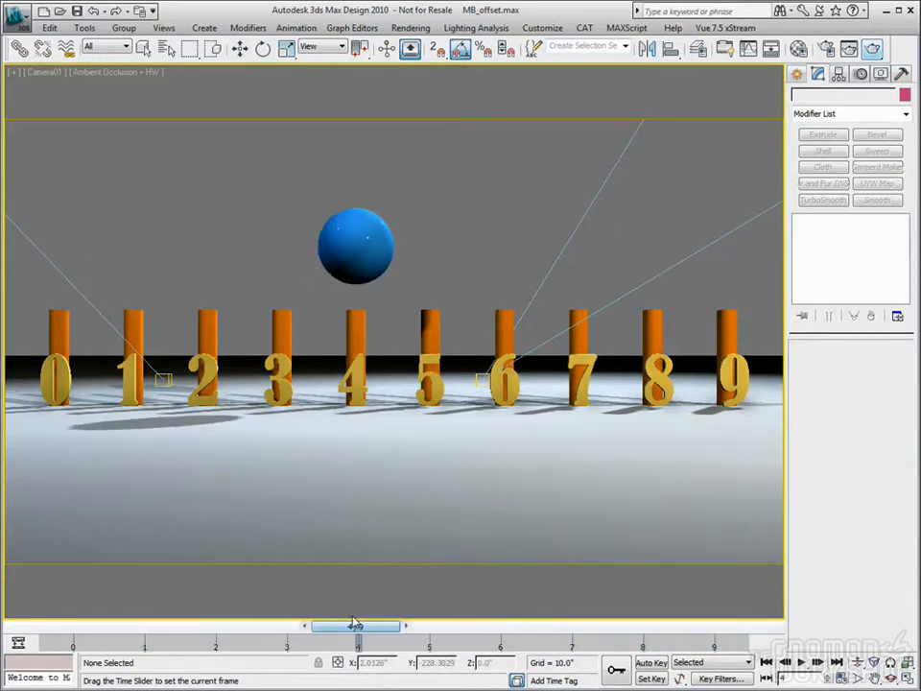
mouse_move(354, 624)
mouse_down()
mouse_move(648, 626)
mouse_move(282, 625)
mouse_move(351, 626)
mouse_up()
key(w)
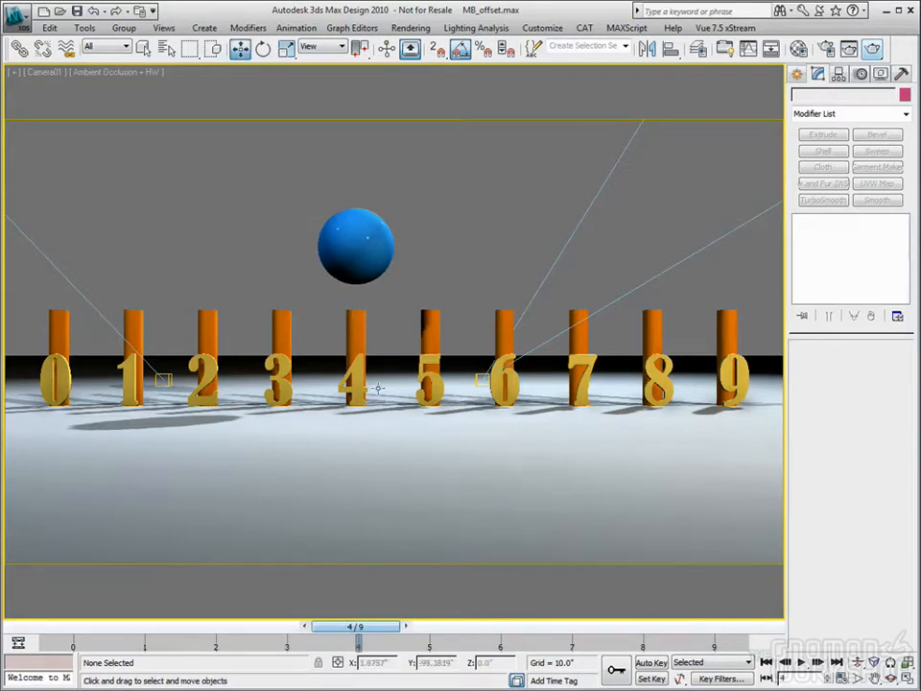
Go to frame 6, render it without motion blur, and close the rendered image
drag(357, 626, 540, 641)
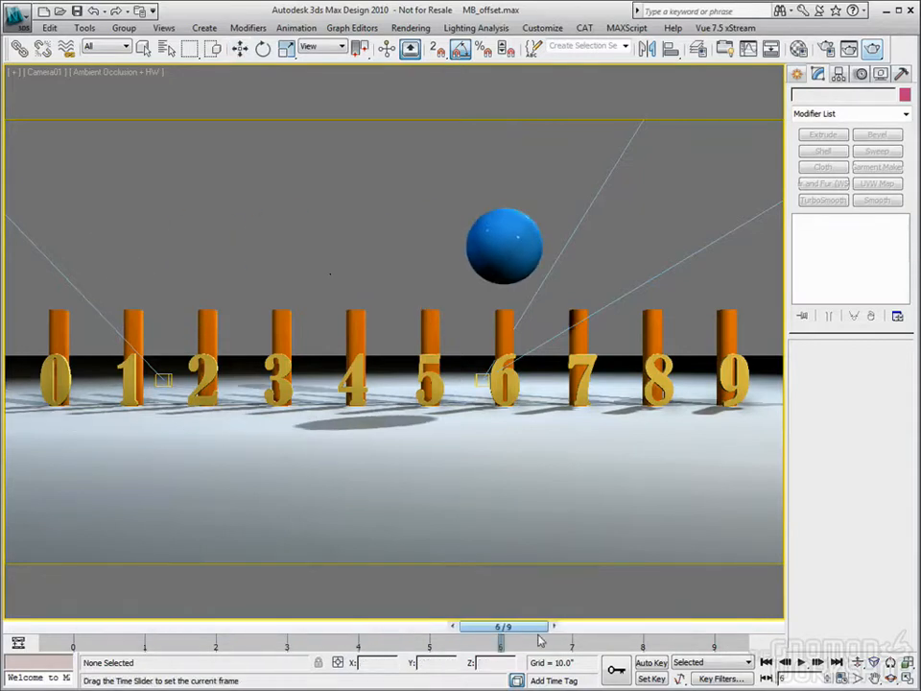
click(871, 48)
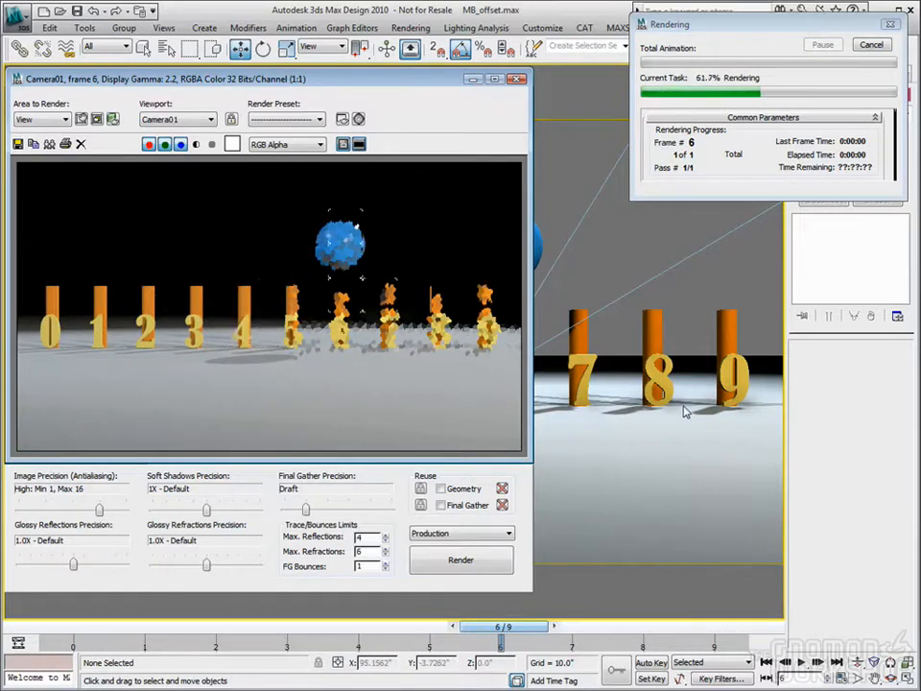
click(515, 81)
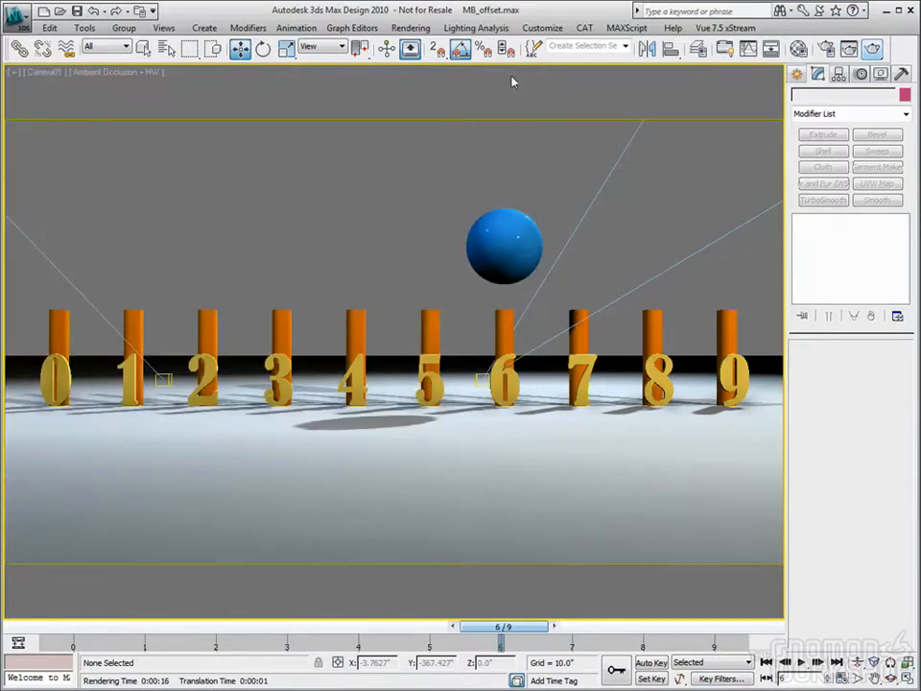
Select Camera01, enable its multi-pass effect, and set the effect type to Motion Blur
key(h)
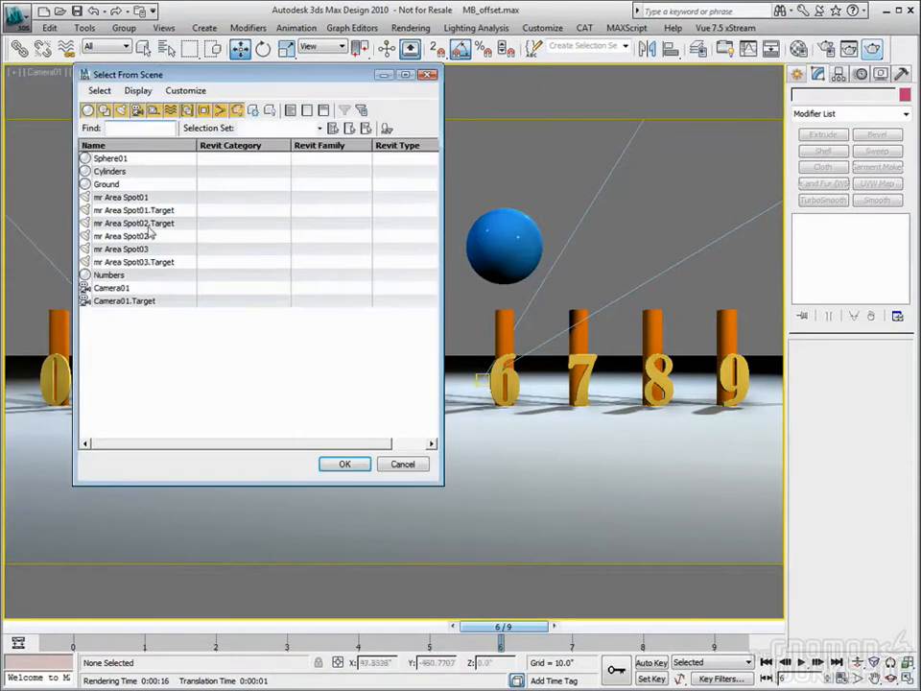
double_click(105, 288)
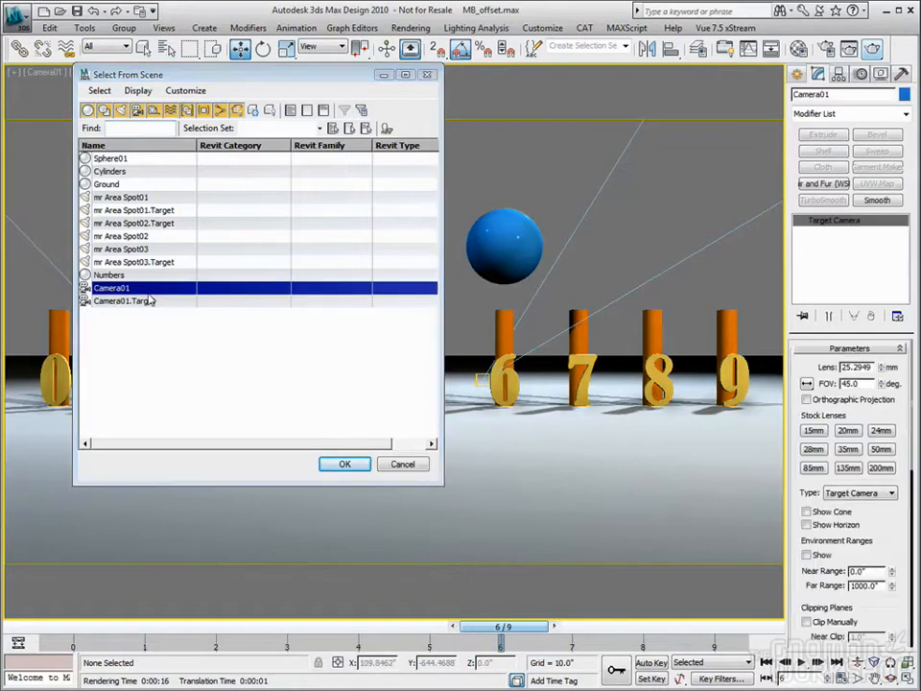
scroll(825, 479, down, 6)
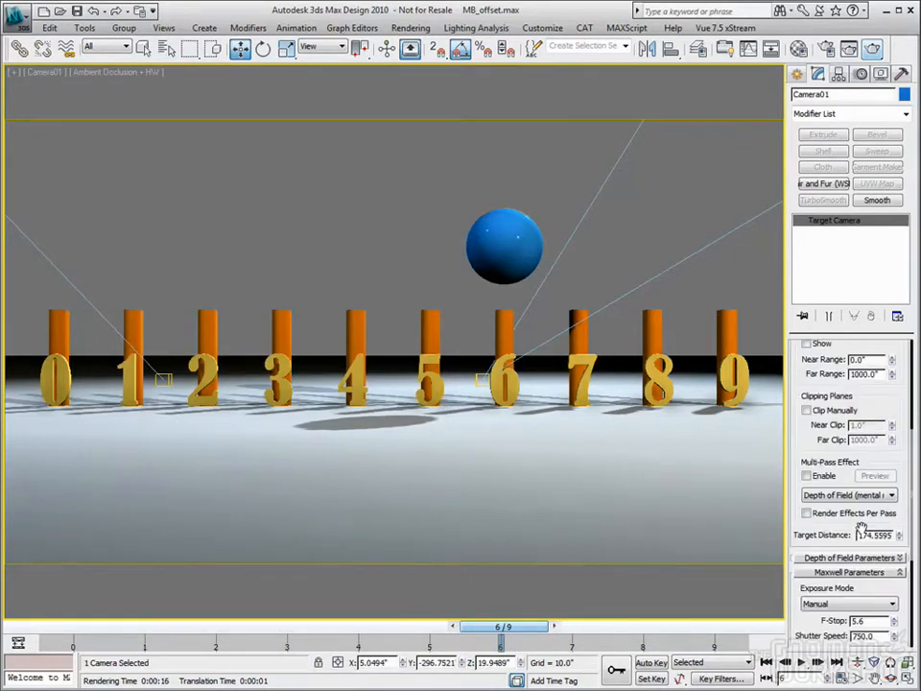
click(807, 476)
click(849, 495)
click(825, 516)
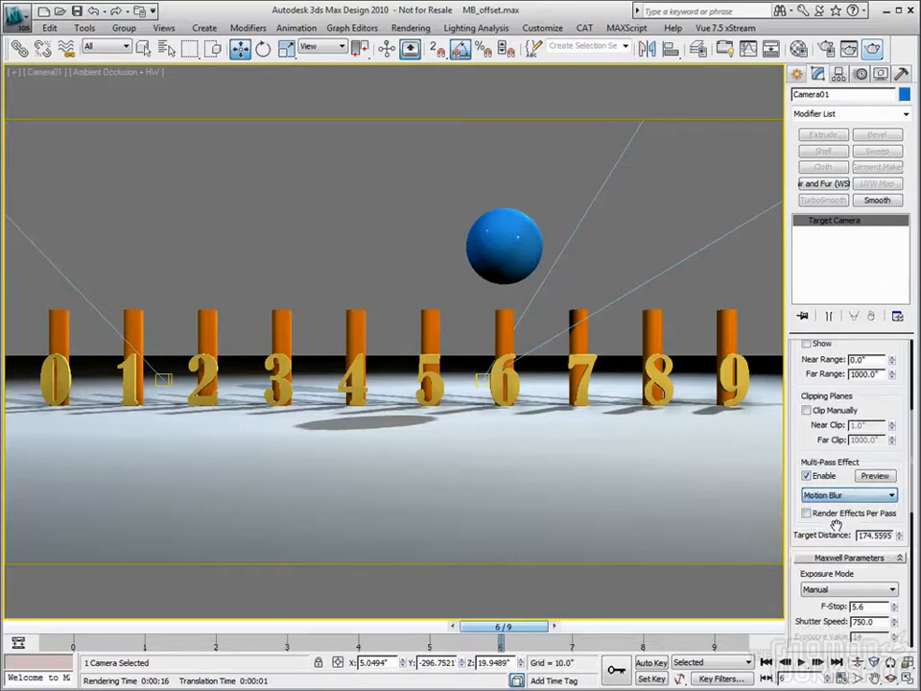
Start a render of frame 6 with the multi-pass camera blur, cancel it, and check the camera's effect type
click(871, 50)
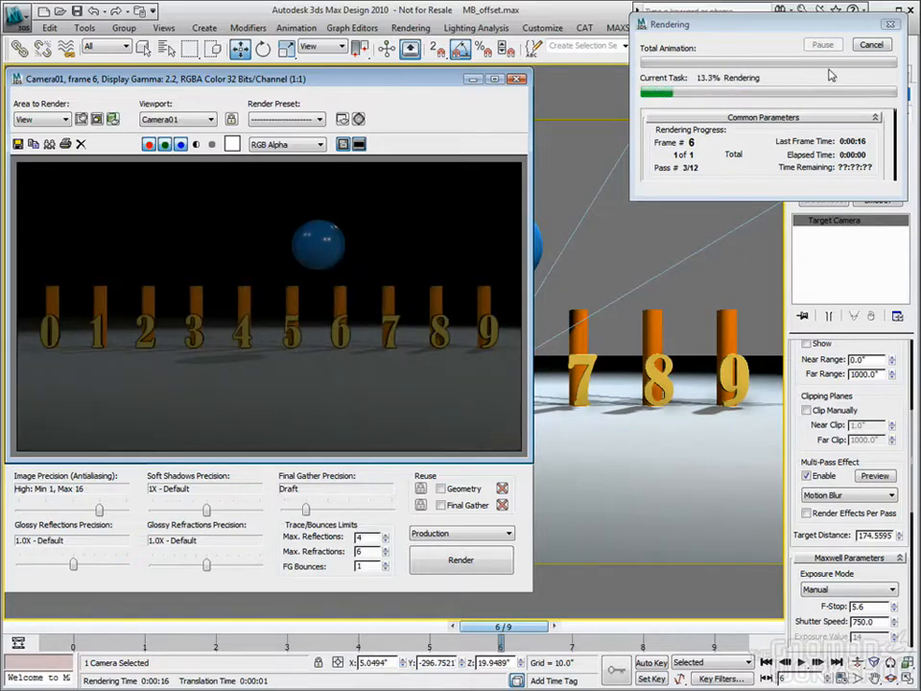
click(870, 44)
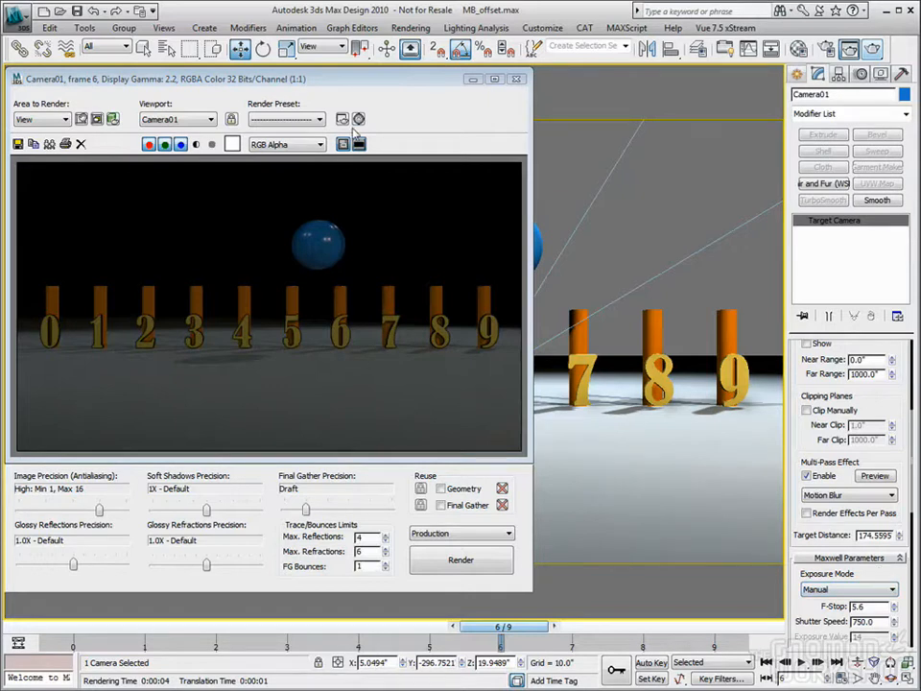
click(326, 82)
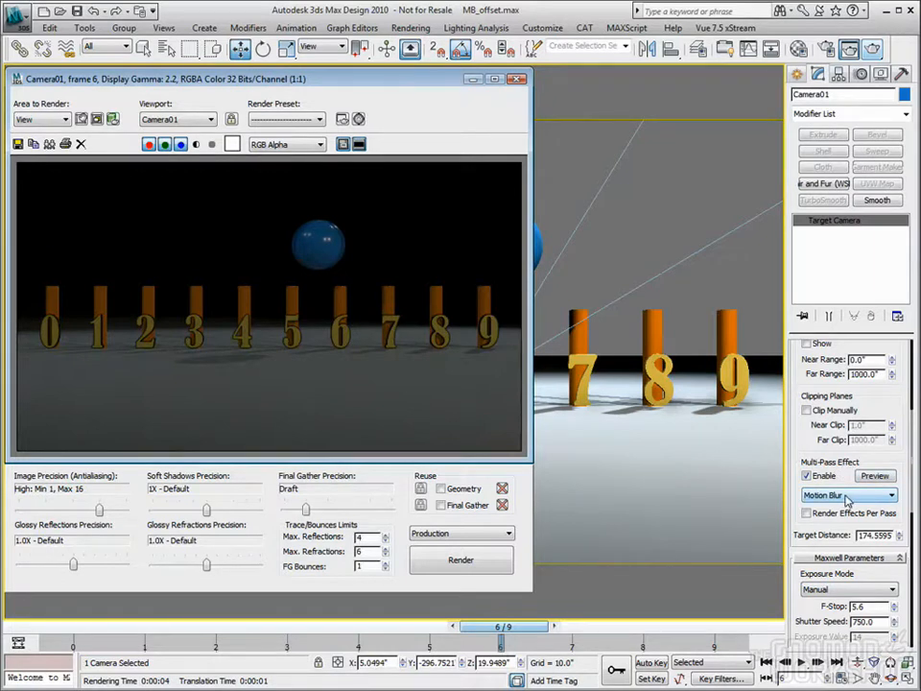
click(846, 499)
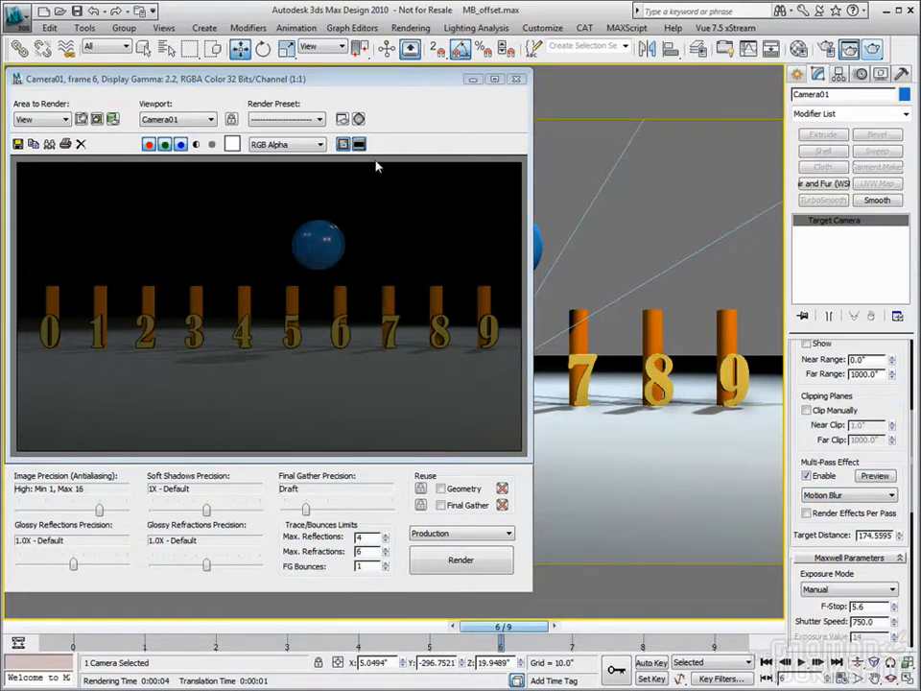
Enable Motion Blur in the mental ray renderer's Camera Effects, and move the render settings aside
click(824, 49)
scroll(737, 407, down, 2)
scroll(735, 344, down, 3)
scroll(733, 340, up, 2)
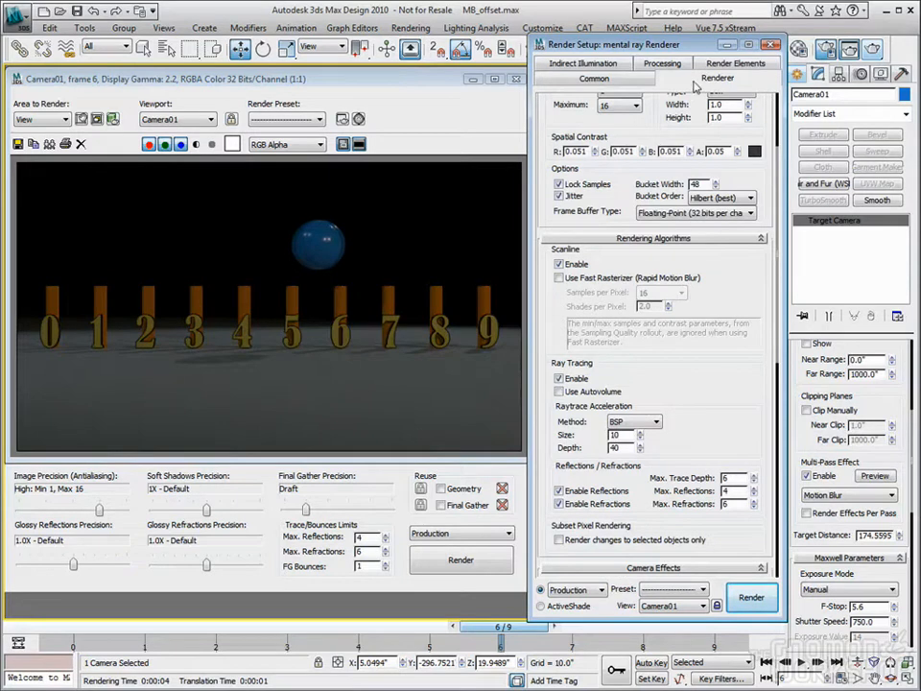
scroll(738, 336, down, 2)
scroll(738, 337, down, 4)
scroll(738, 336, up, 1)
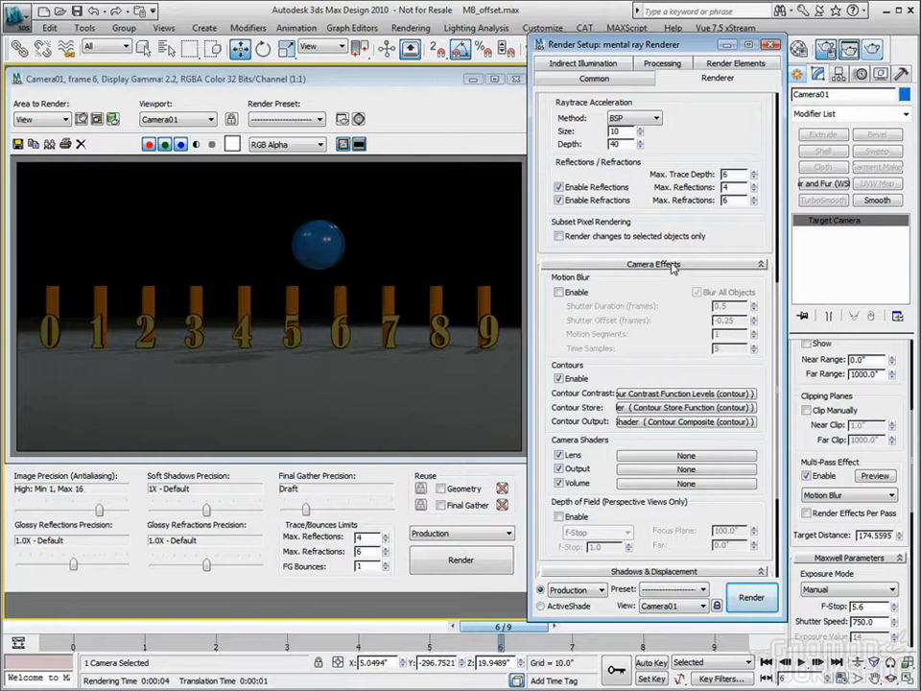
click(560, 293)
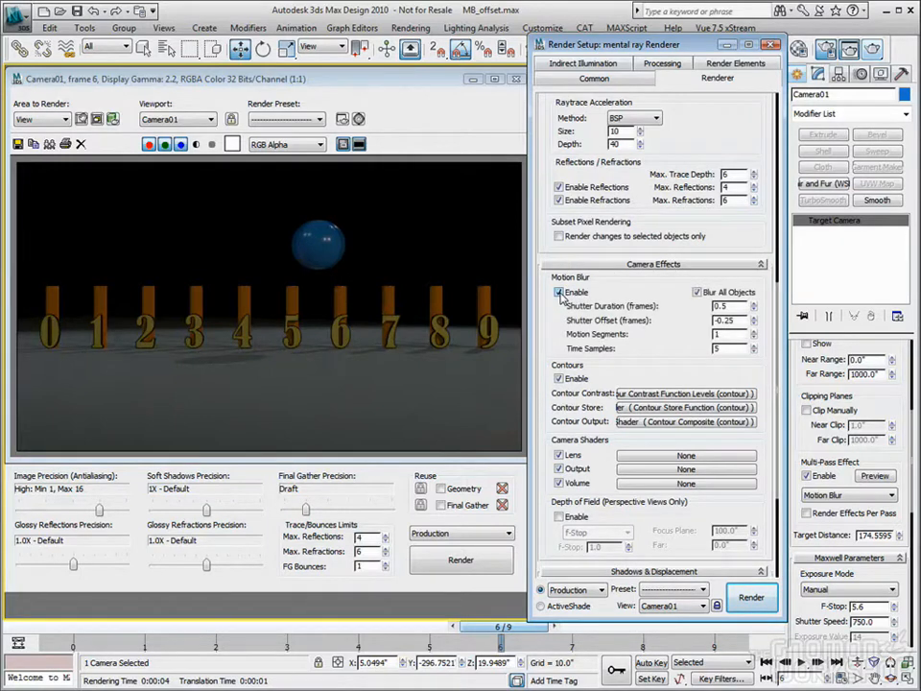
drag(656, 45, 686, 60)
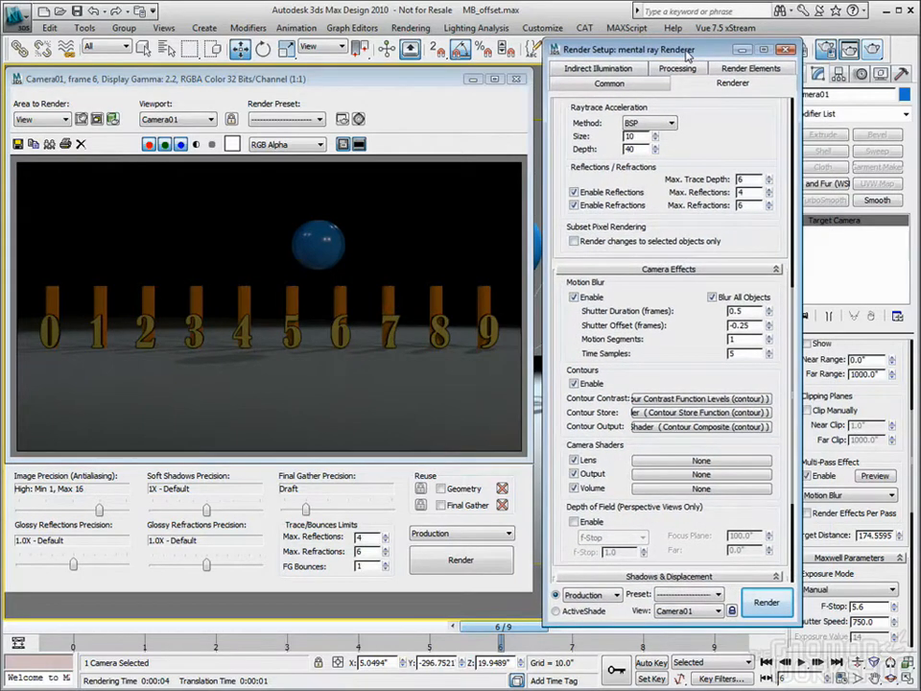
Cancel the multi-pass render, disable Camera01's multi-pass effect, and render frame 6 with mental ray motion blur
click(871, 50)
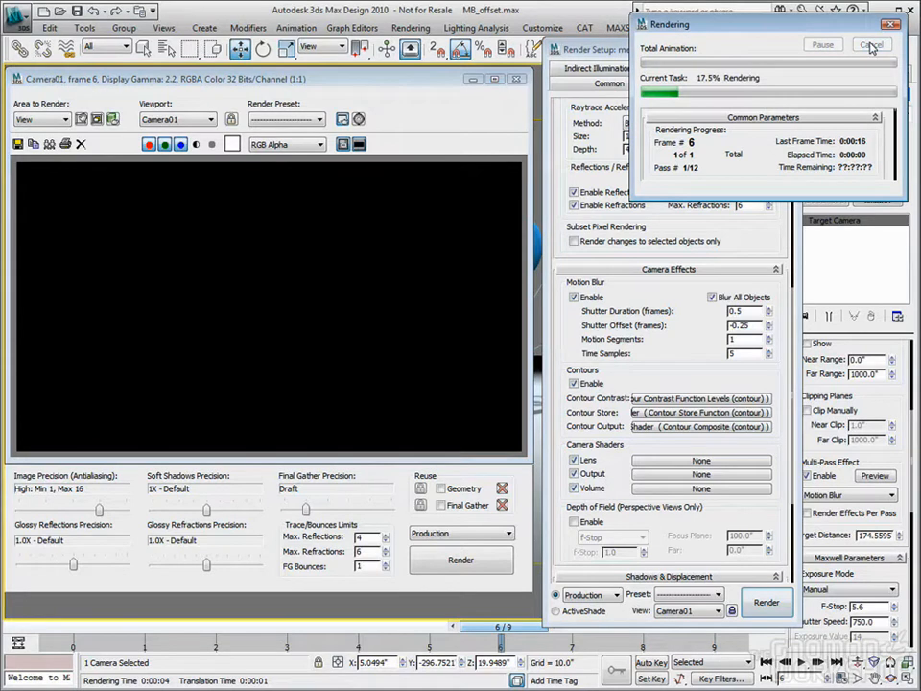
click(871, 46)
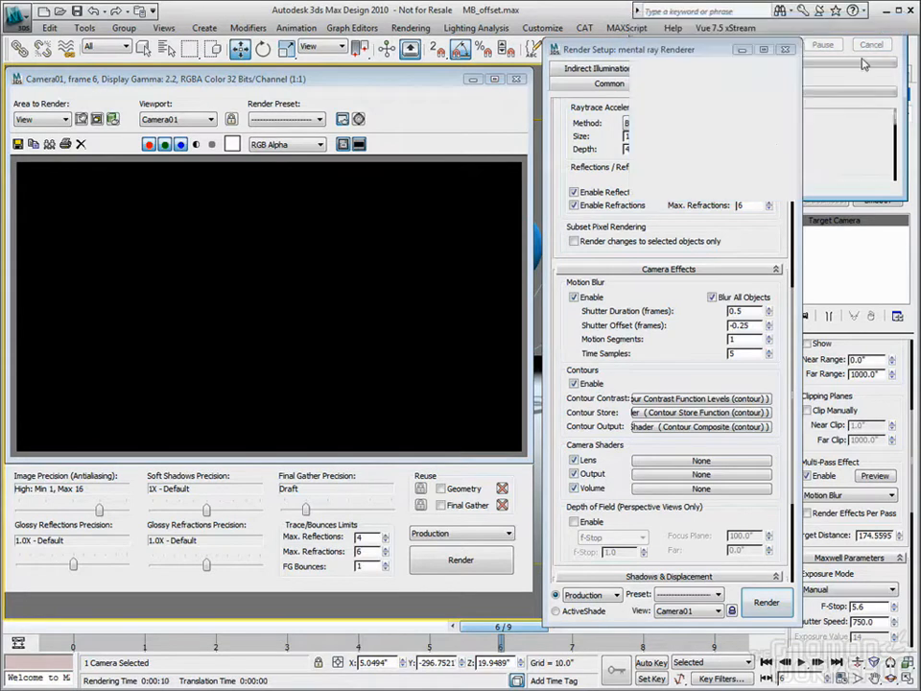
click(807, 476)
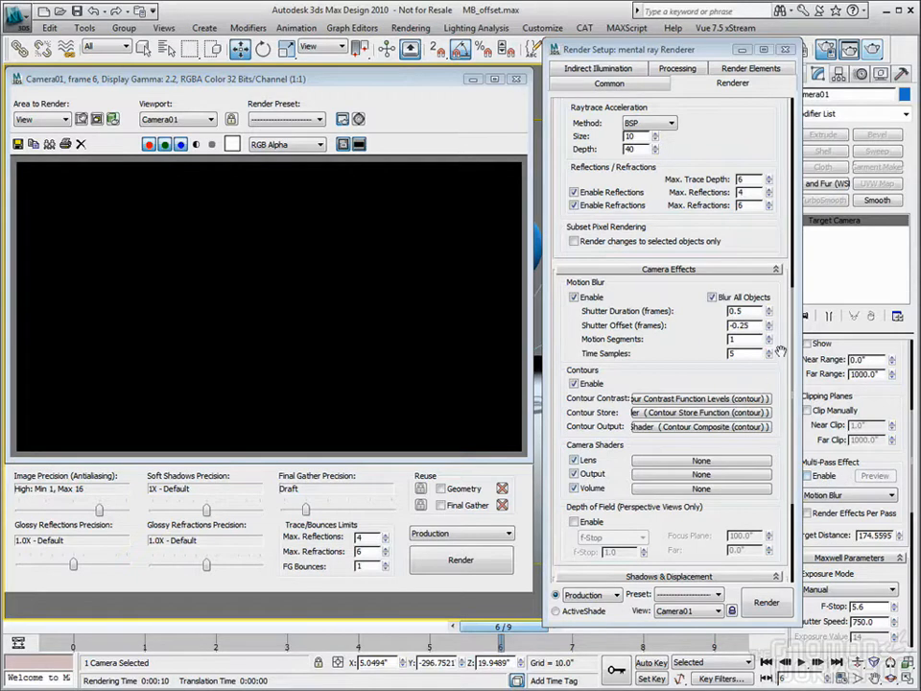
key(shift+q)
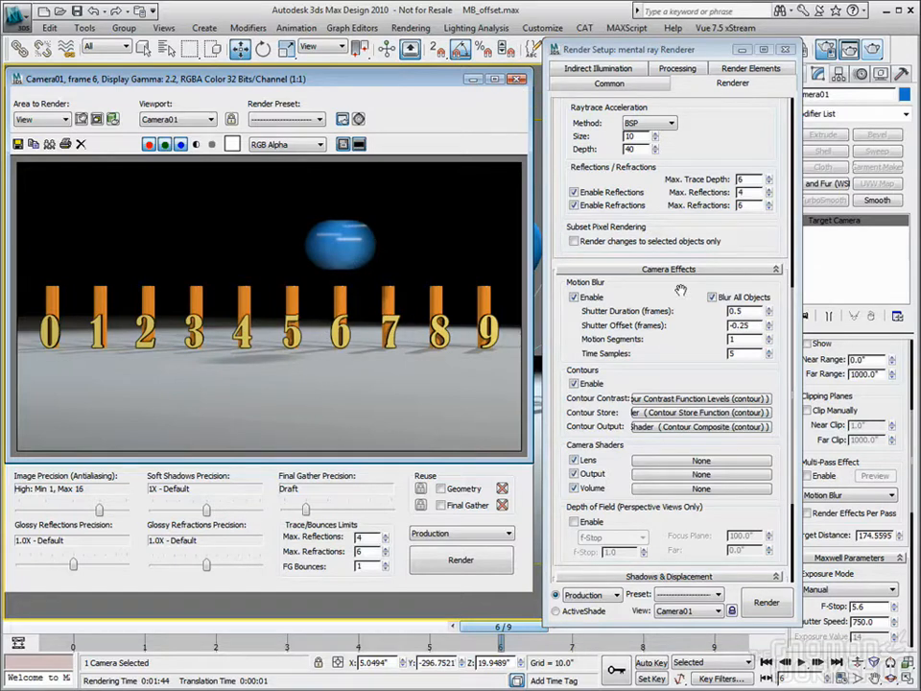
Turn off Blur All Objects in the mental ray motion blur settings and close the rendered image
click(711, 296)
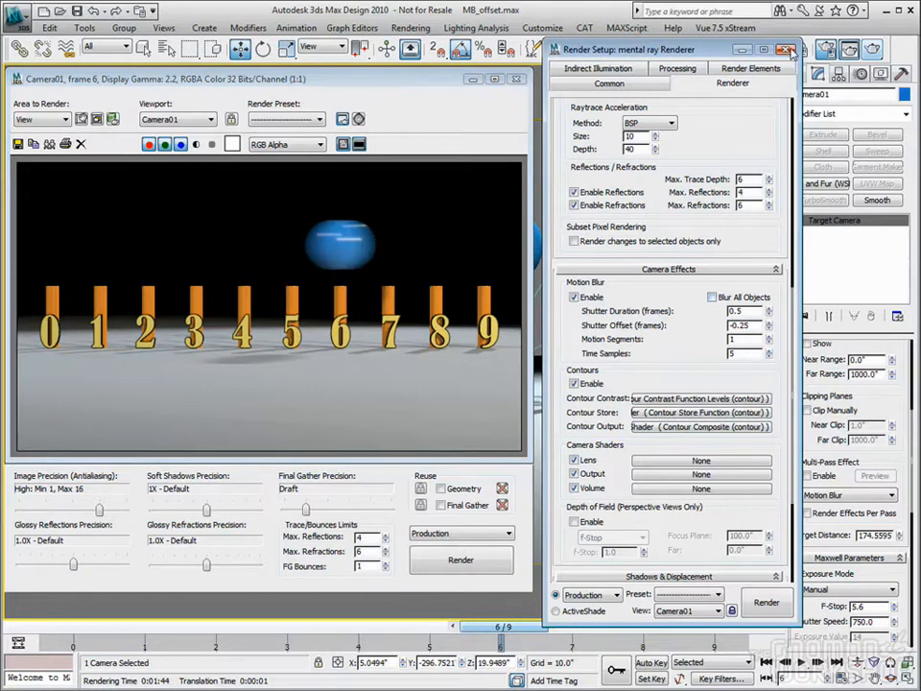
drag(683, 51, 782, 51)
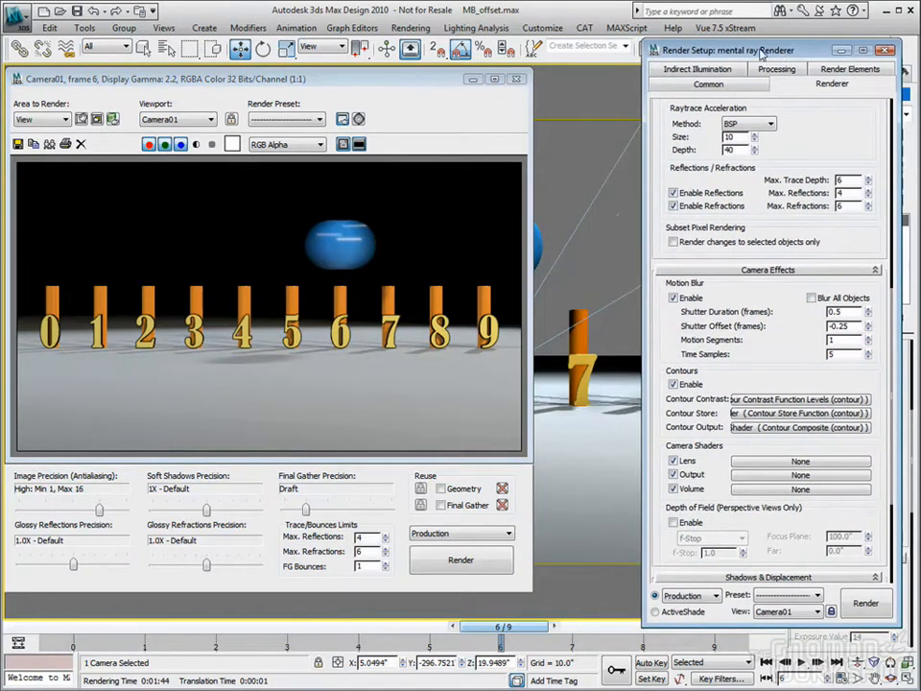
click(516, 80)
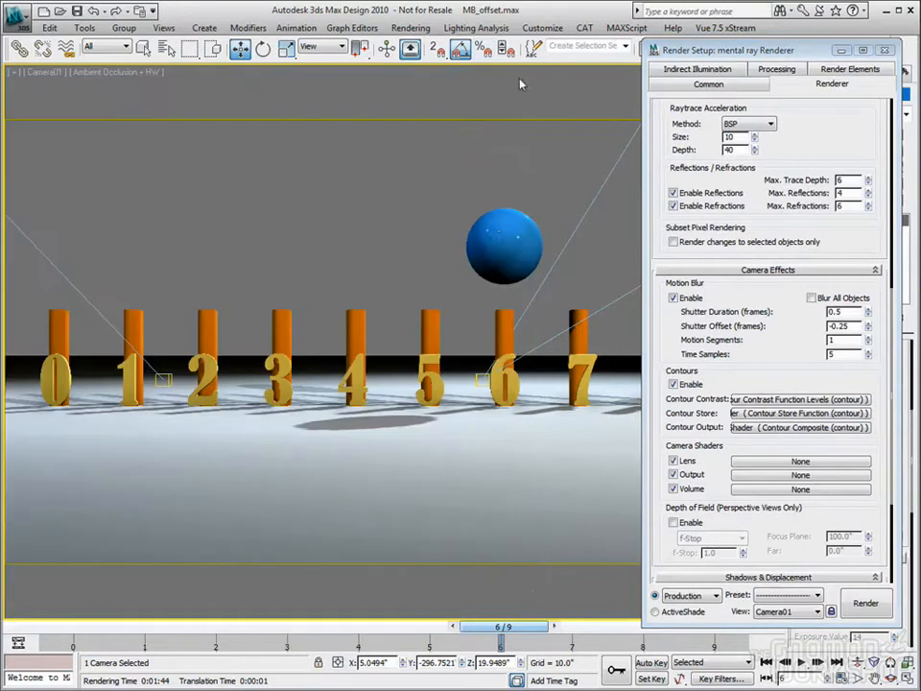
Inspect the blue ball's motion blur options in its object properties with the control switched to By Object, and close the dialog
click(493, 242)
right_click(495, 244)
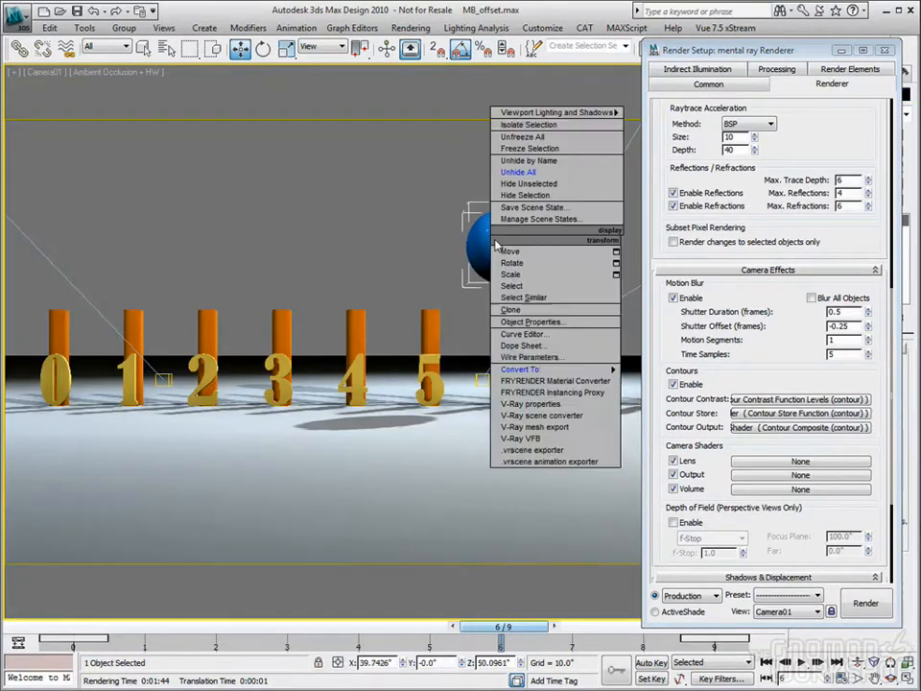
click(532, 321)
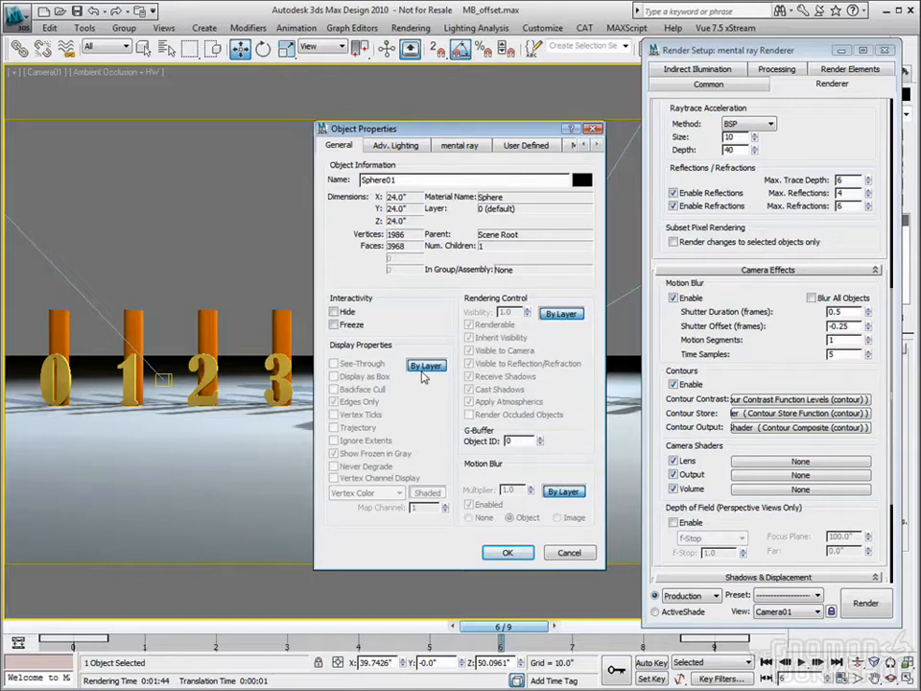
click(562, 491)
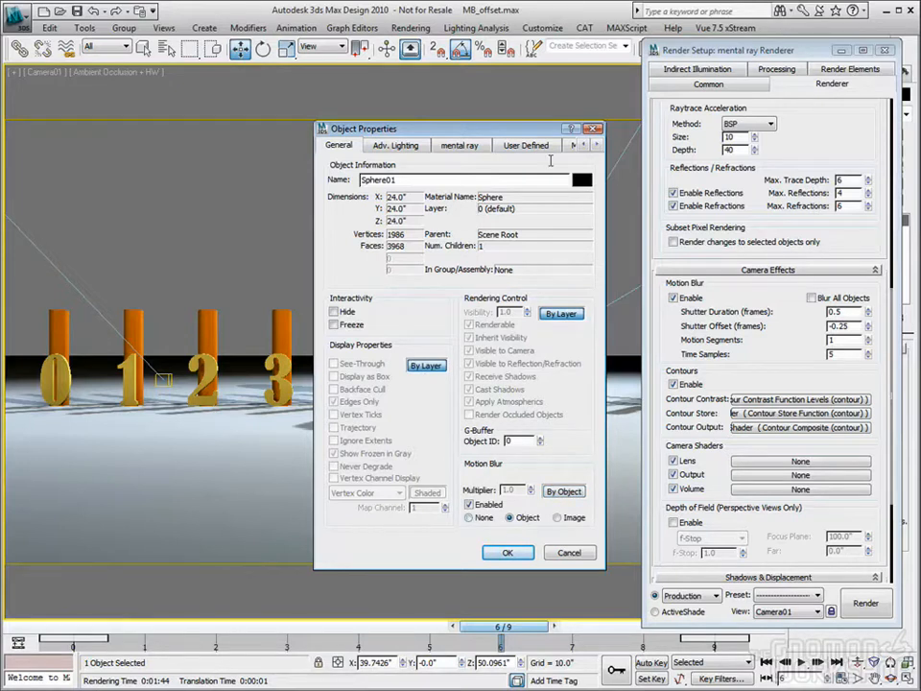
drag(403, 129, 191, 132)
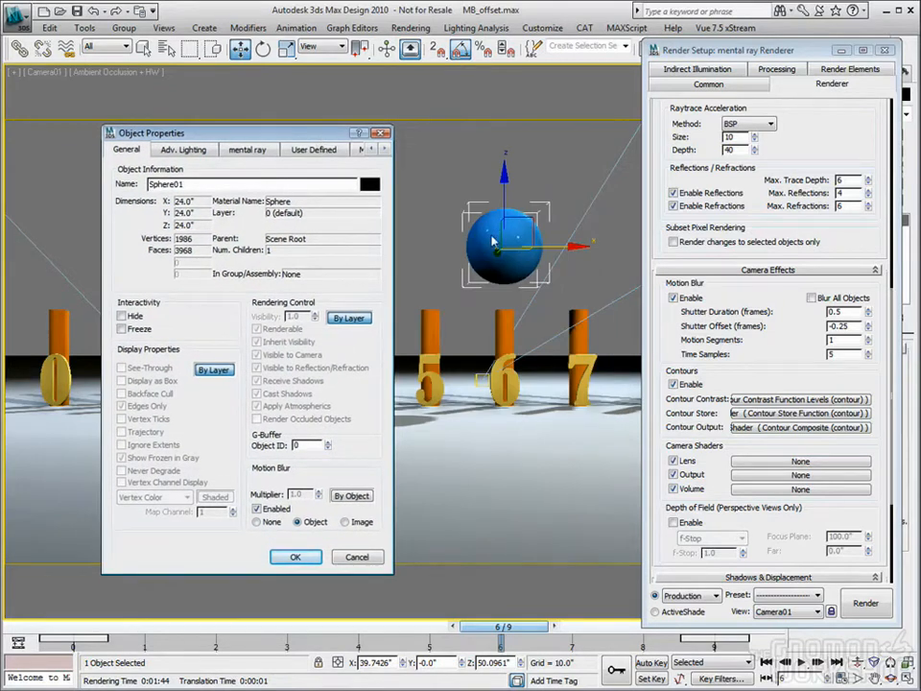
click(381, 133)
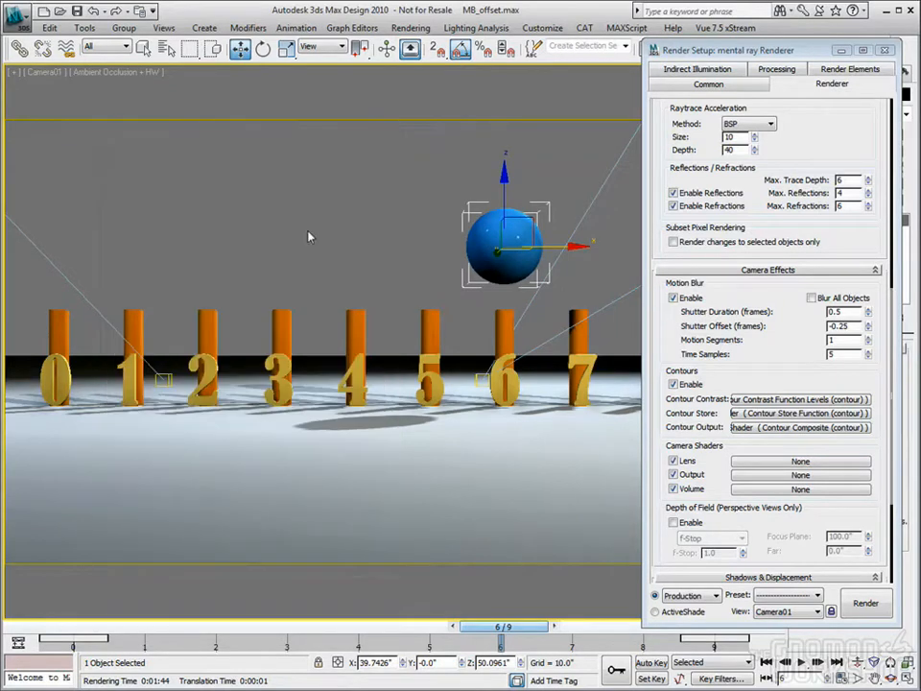
Set the motion blur of the row of numbers and posts to By Object with type None, and render frame 6
drag(21, 309, 619, 427)
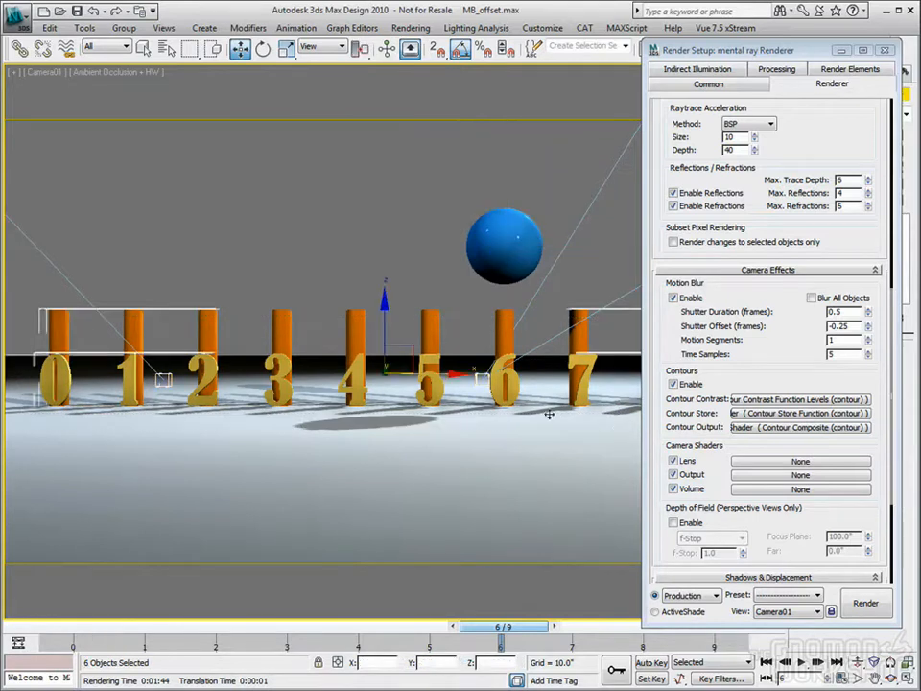
right_click(207, 320)
click(197, 304)
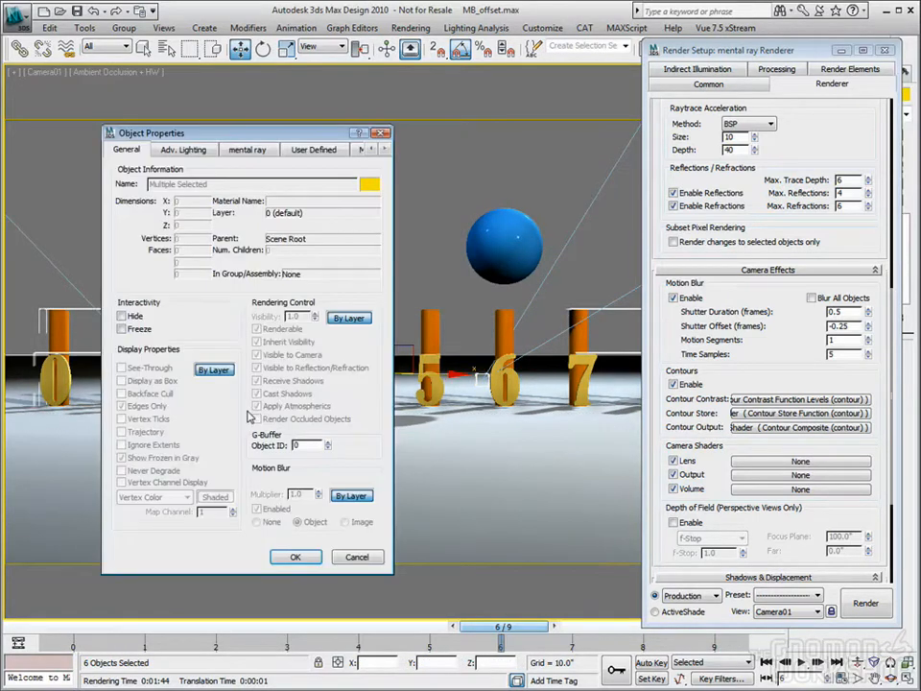
click(351, 495)
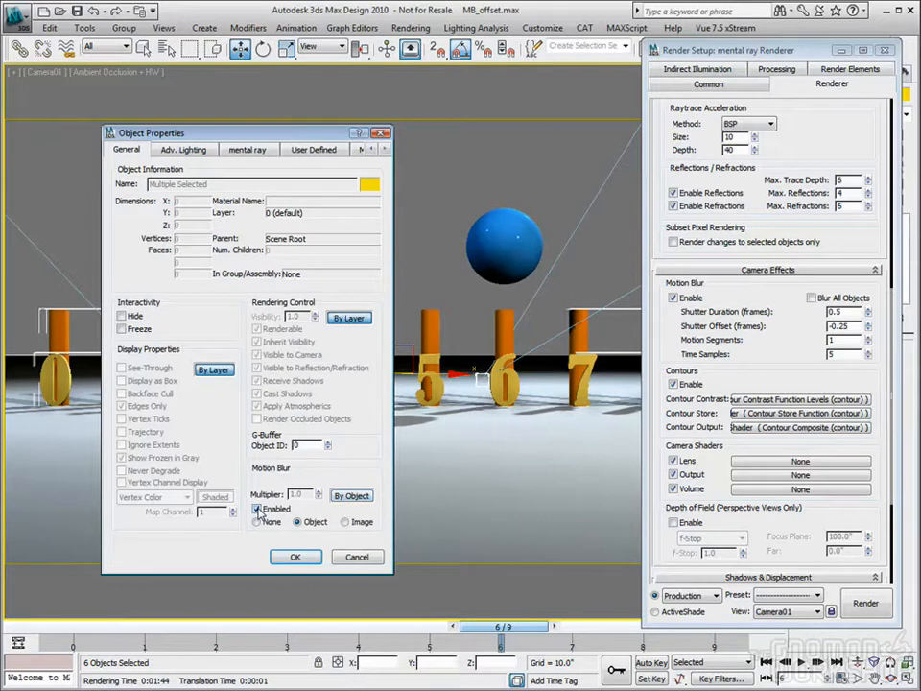
click(268, 522)
click(295, 560)
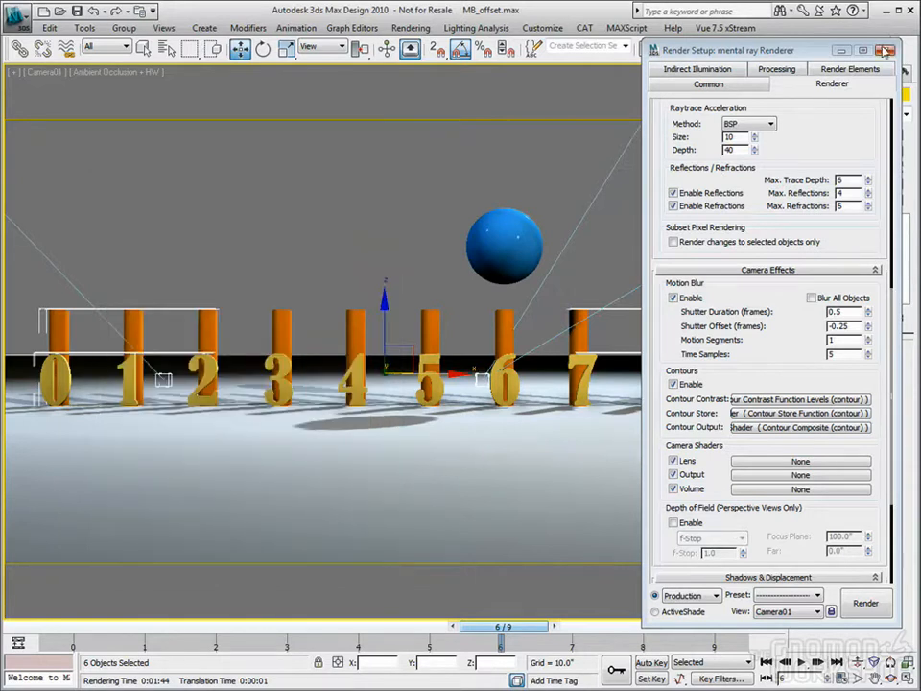
click(887, 53)
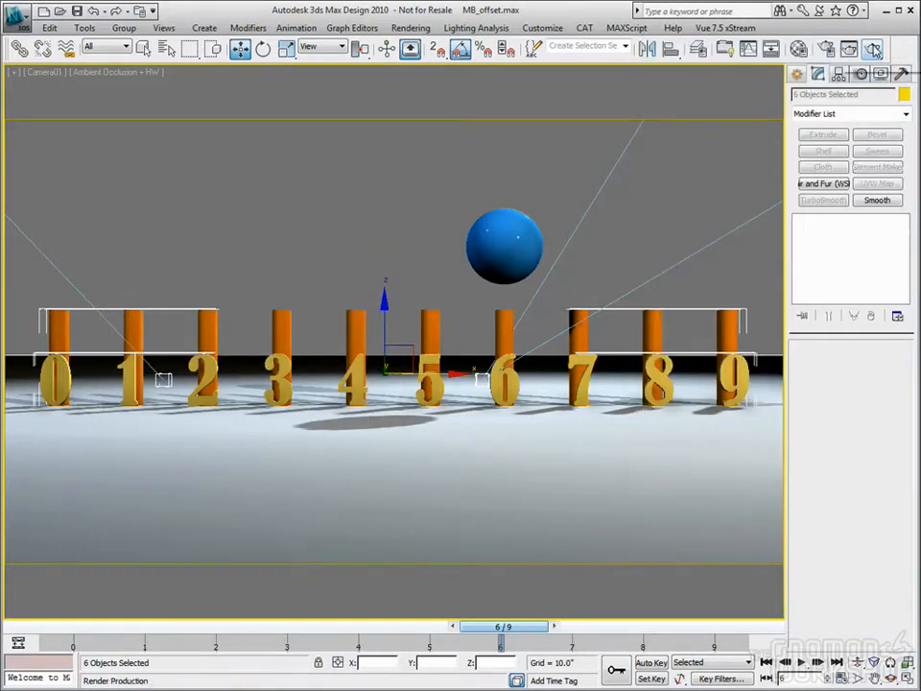
key(shift+q)
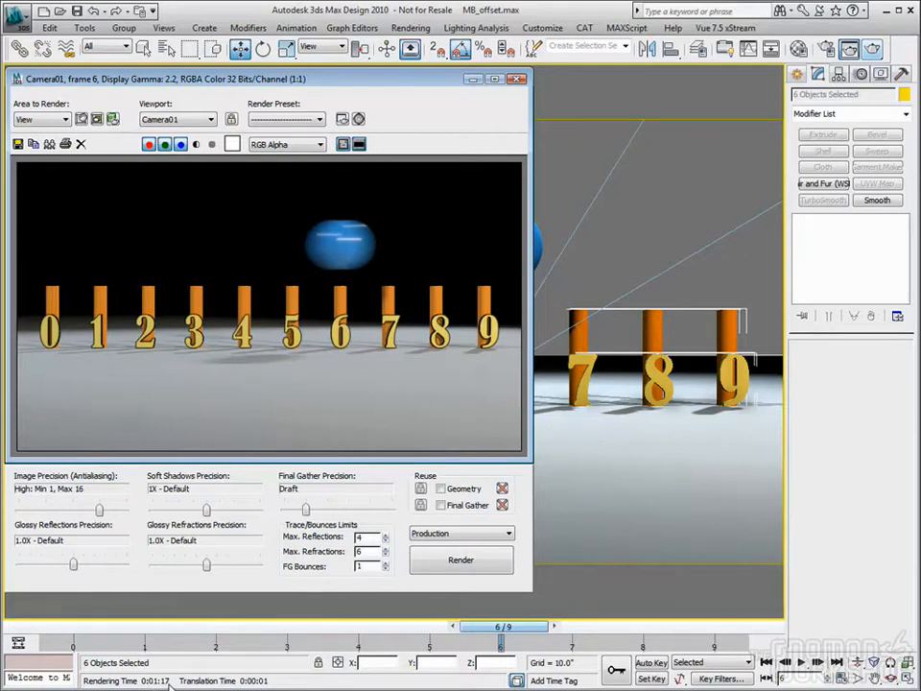
Enable Use Fast Rasterizer (Rapid Motion Blur) in the mental ray rendering algorithms, and render frame 6 again
click(826, 49)
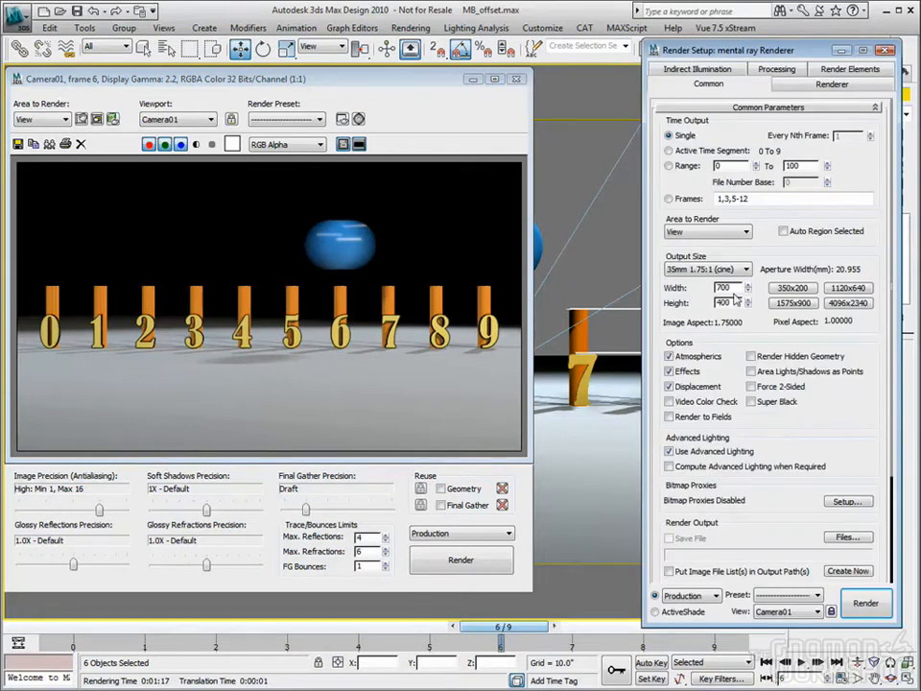
click(831, 84)
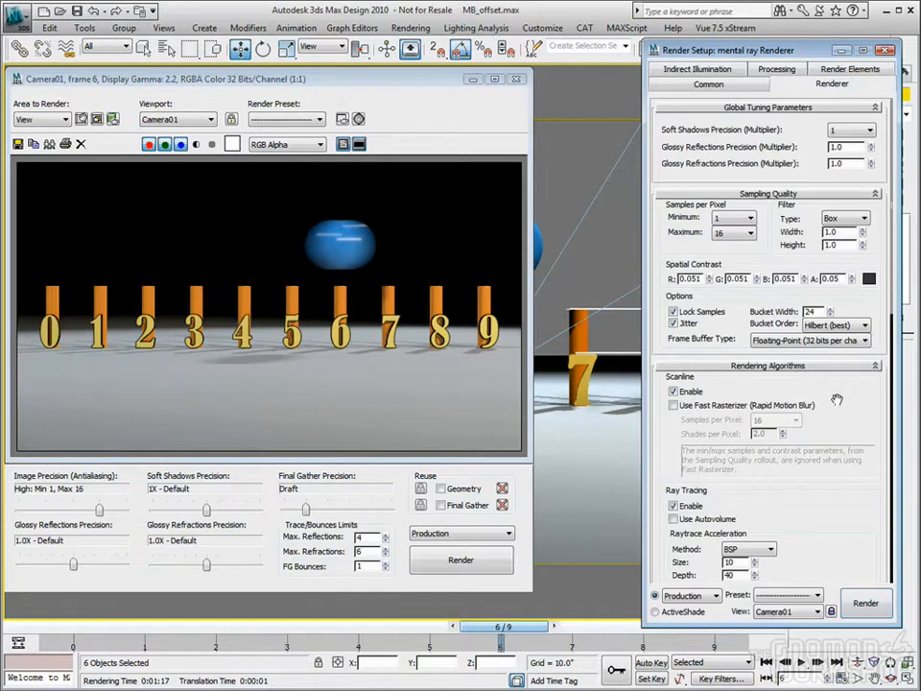
scroll(836, 399, down, 2)
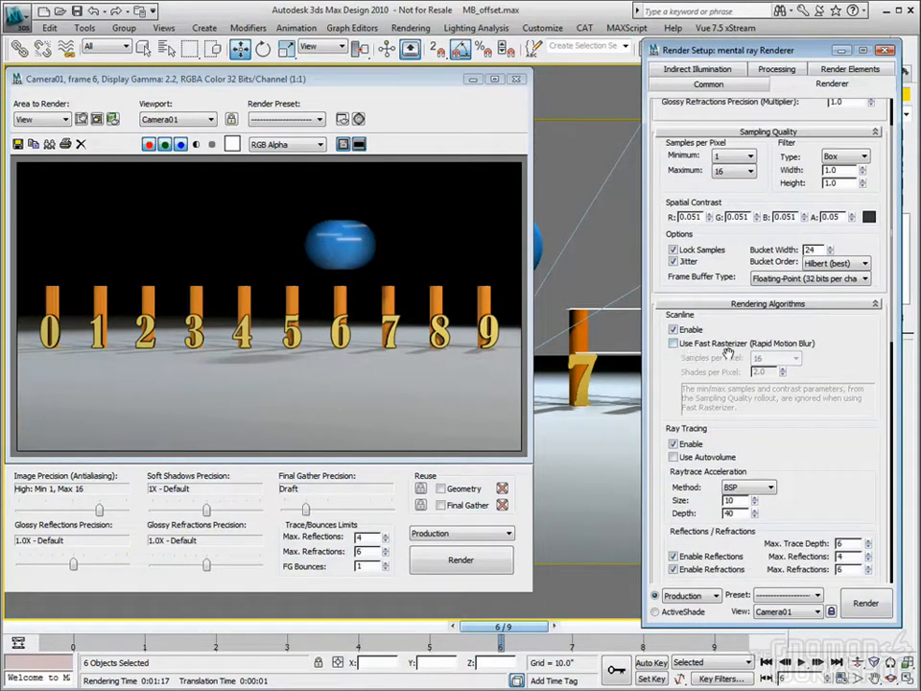
click(673, 344)
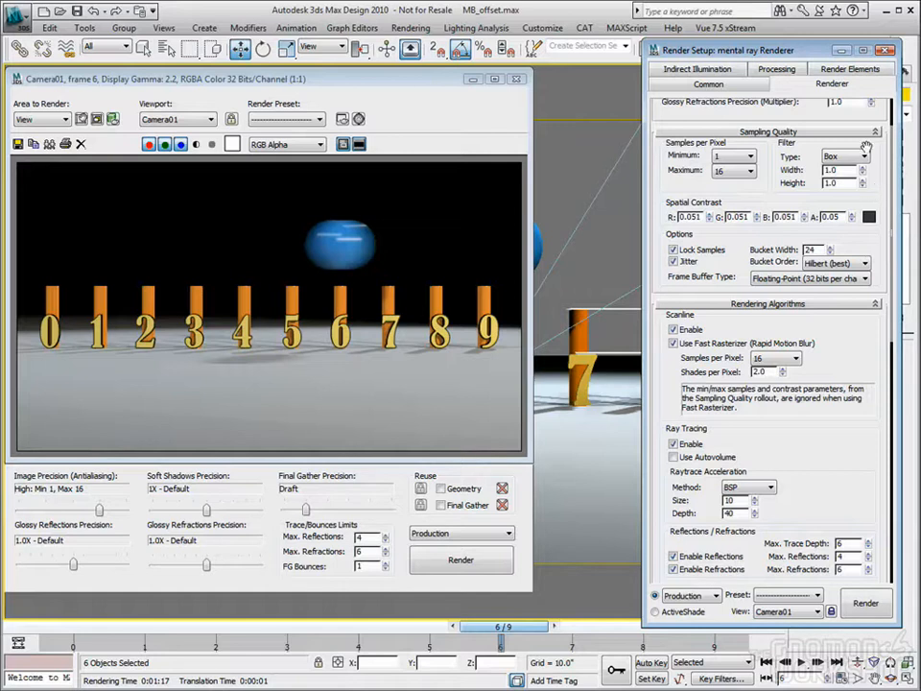
click(886, 50)
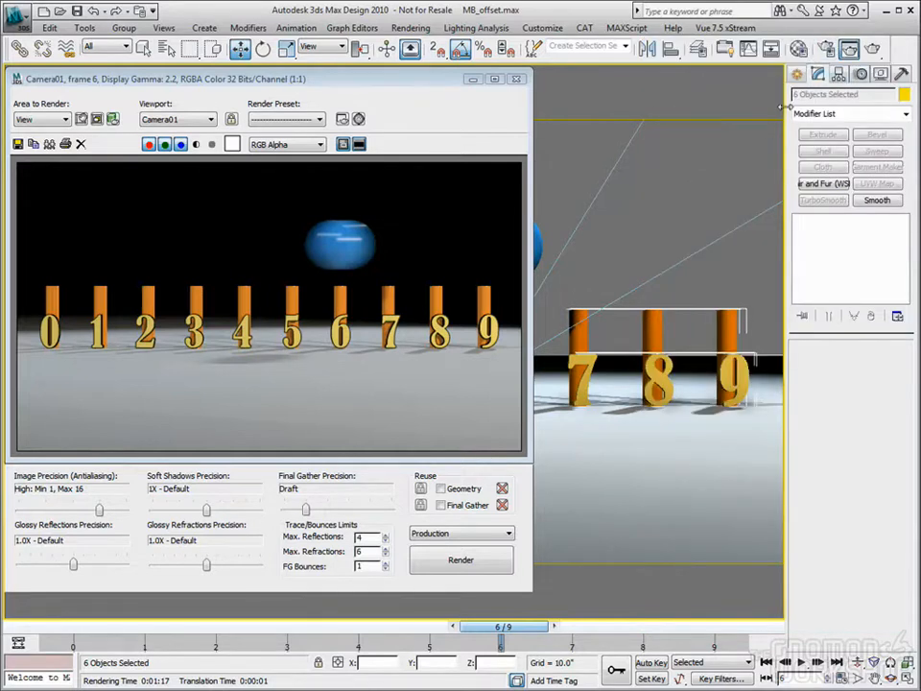
key(shift+q)
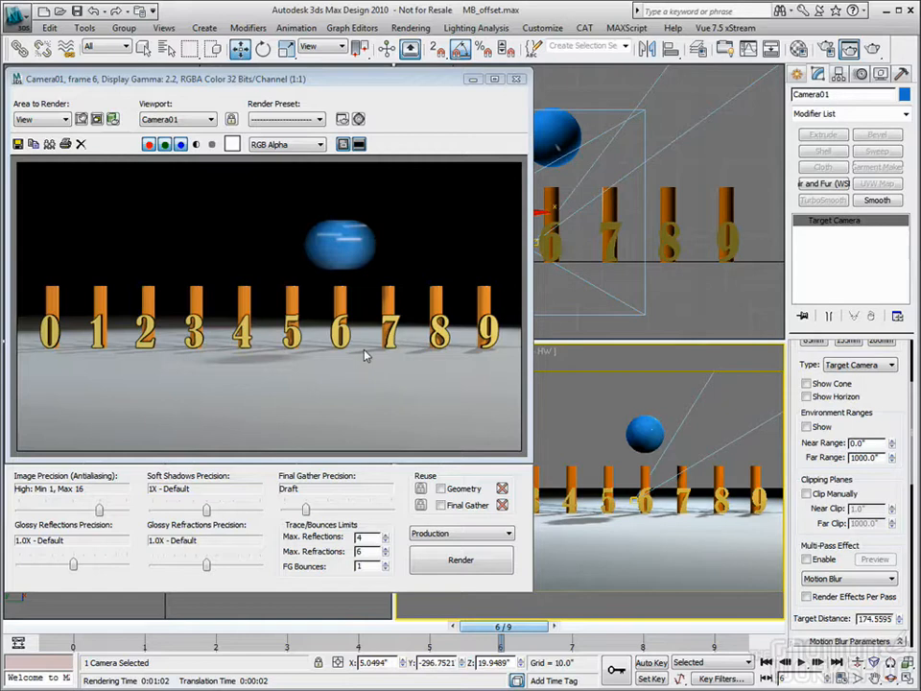
Set the shadow type of mr Area Spot02 to mental ray Shadow Map, and render frame 6 from Camera01
click(516, 80)
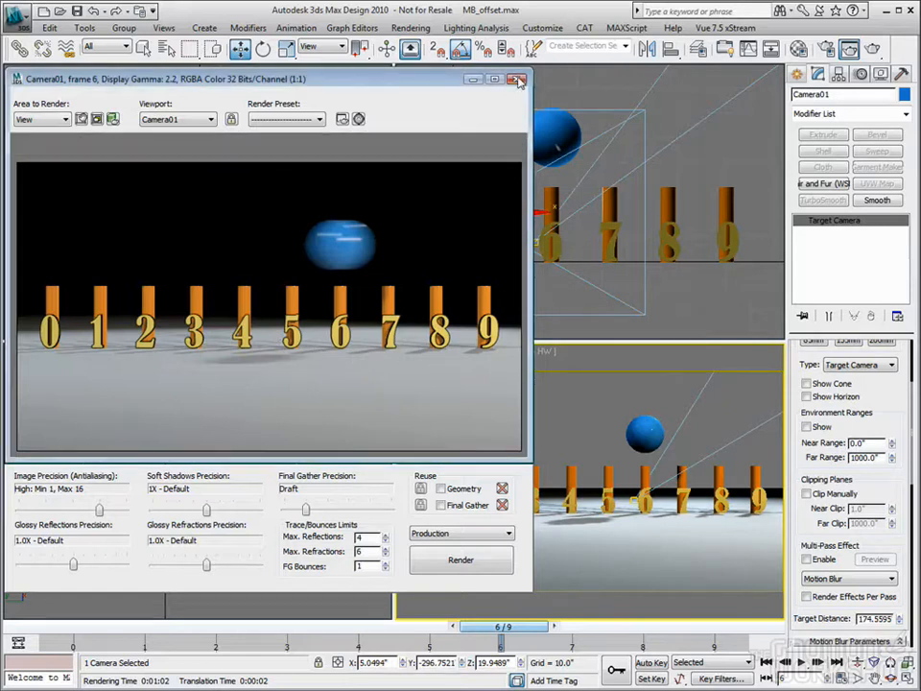
click(237, 247)
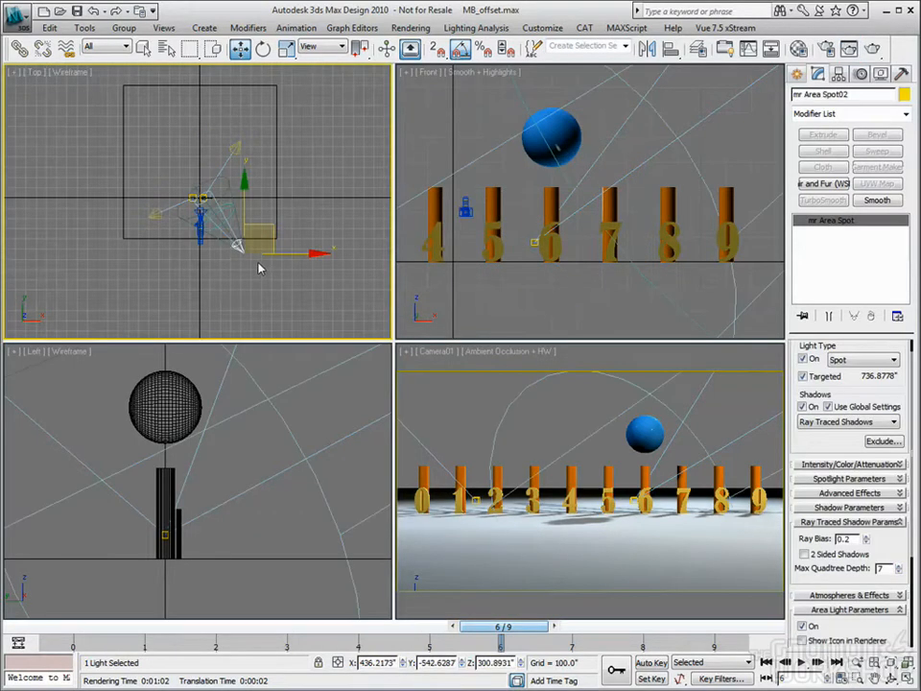
click(834, 423)
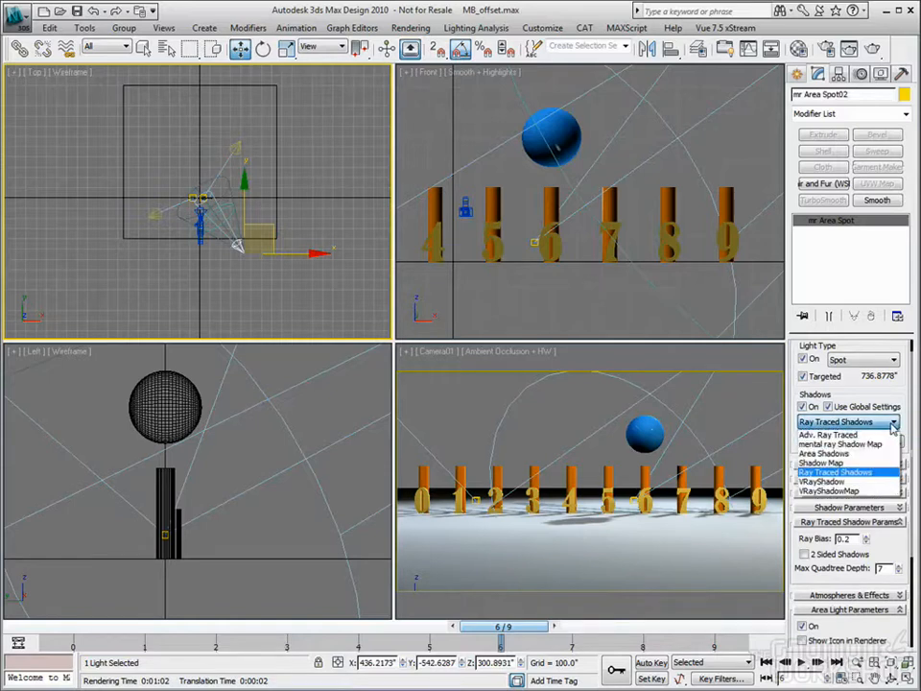
click(849, 445)
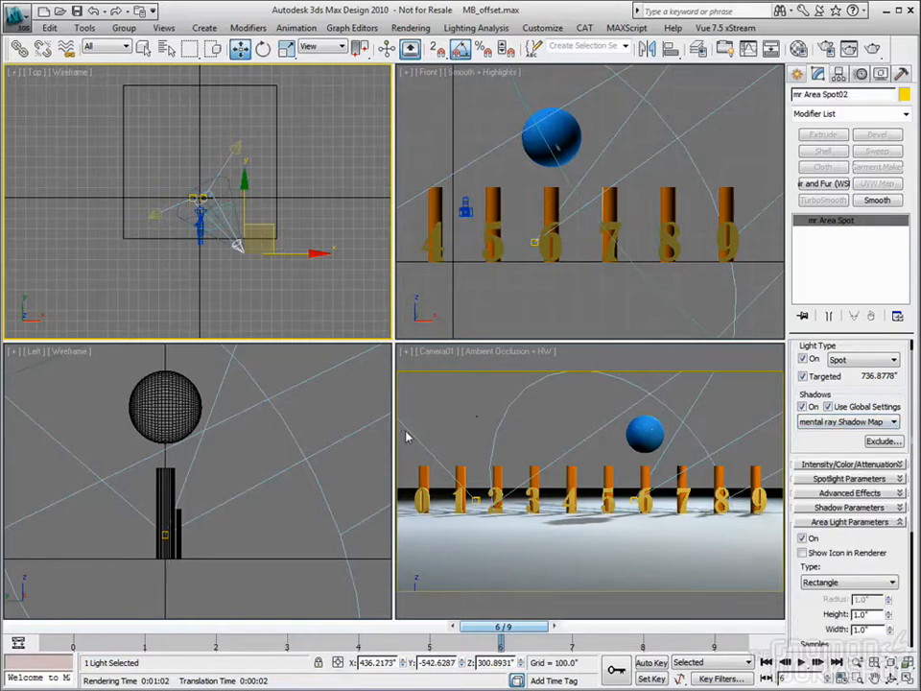
click(434, 422)
click(872, 49)
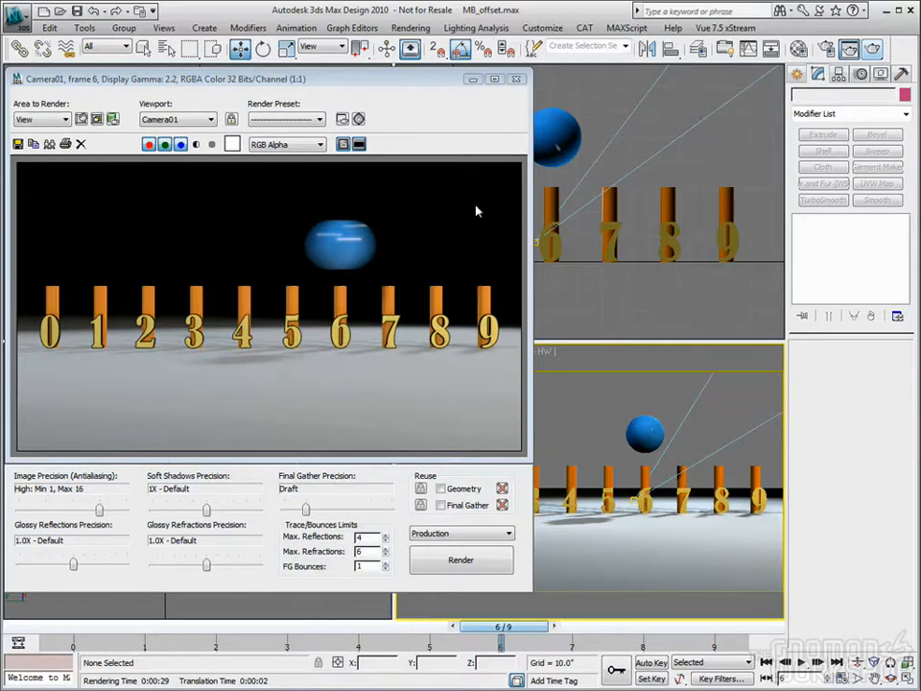
Set the mental ray Shadow Map samples of mr Area Spot02 to 8, and render the camera view
click(515, 78)
click(238, 248)
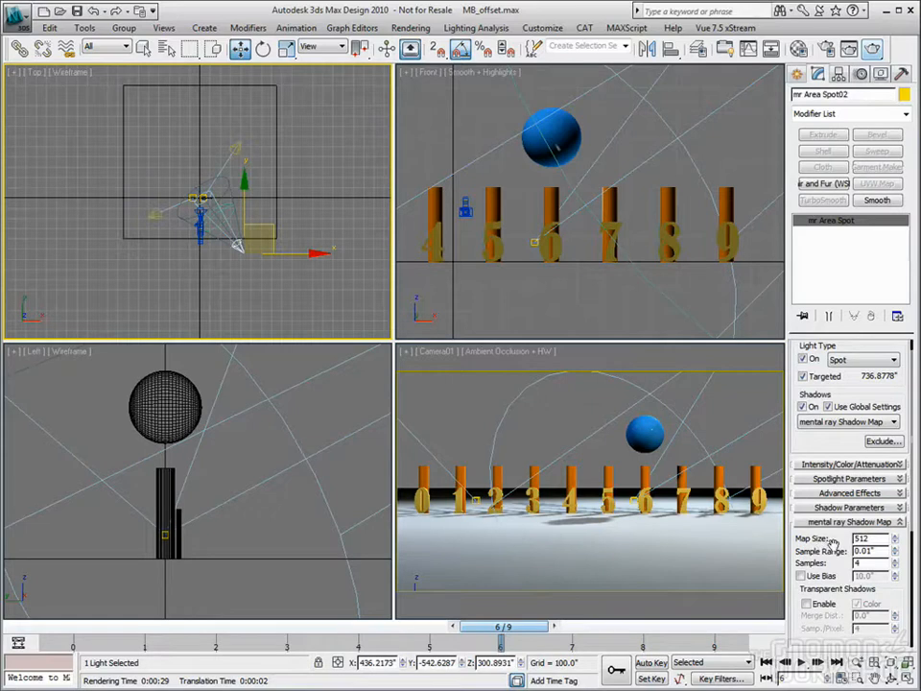
drag(871, 563, 800, 561)
key(Return)
right_click(511, 377)
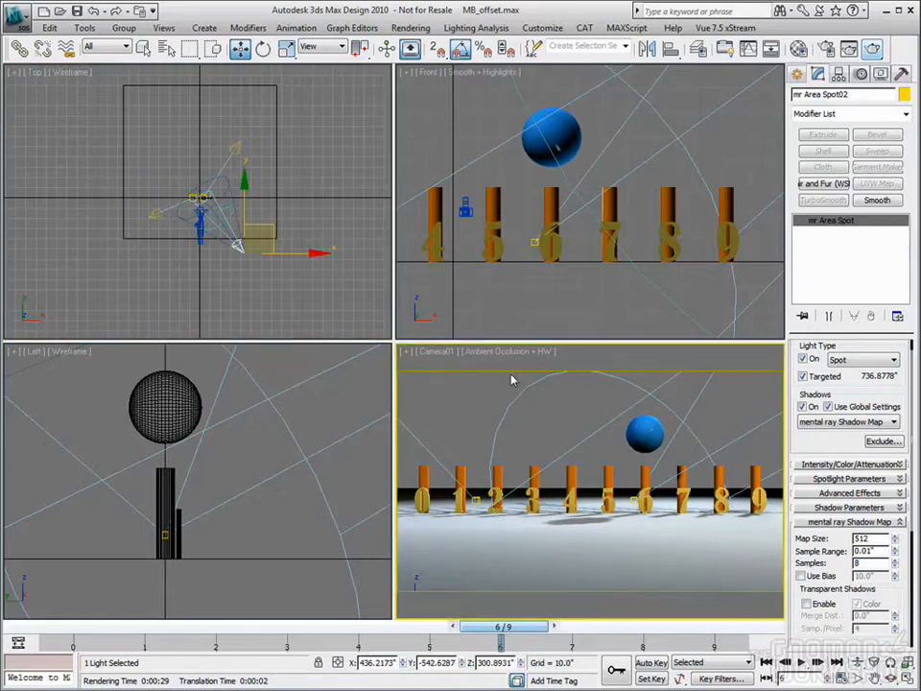
click(892, 45)
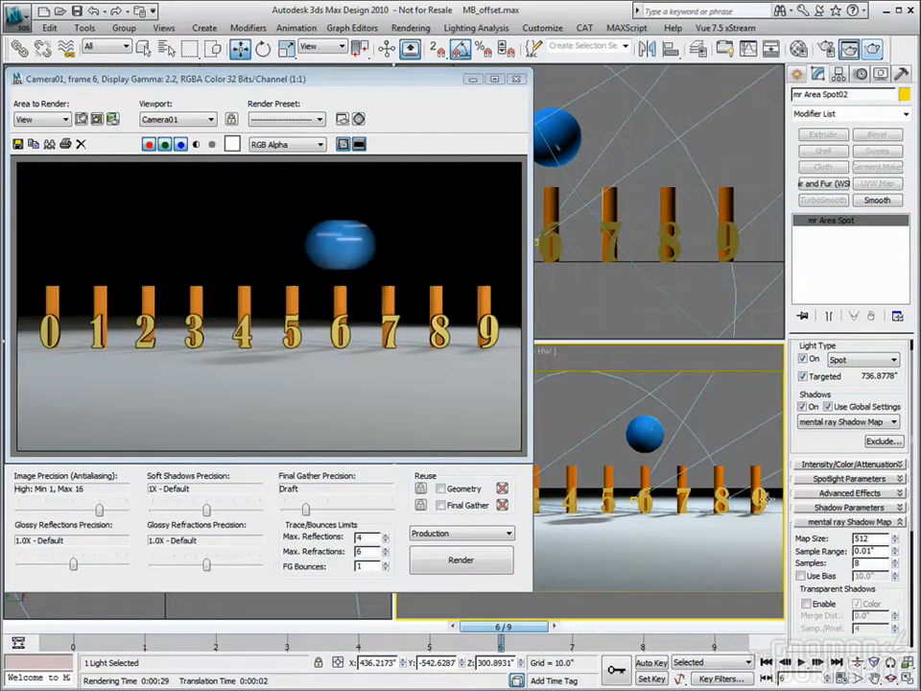
Set the spotlight's shadow map samples to 24, and render frame 6 from Camera01
double_click(864, 564)
click(873, 49)
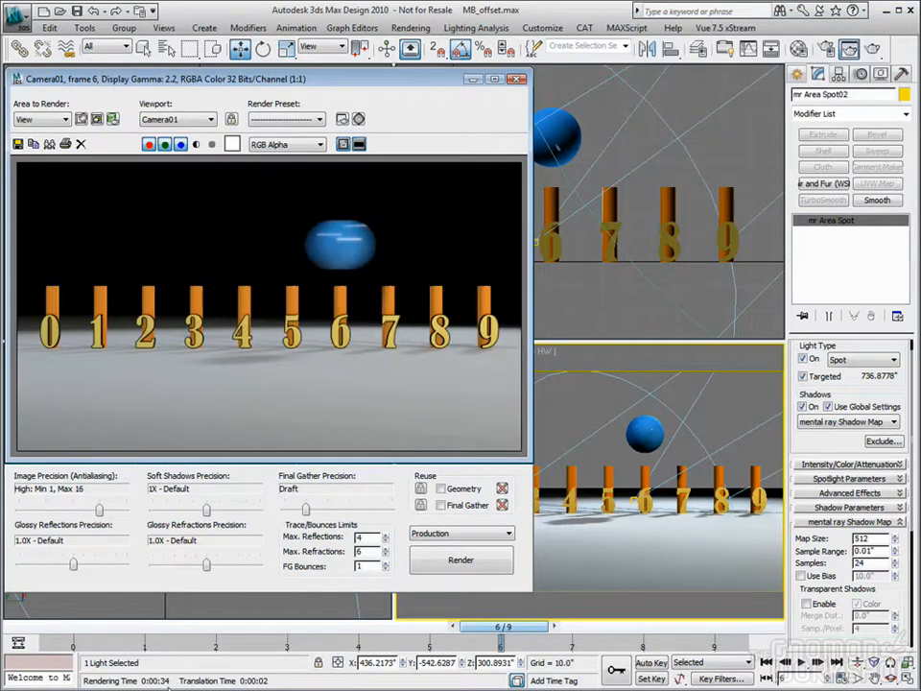
double_click(857, 563)
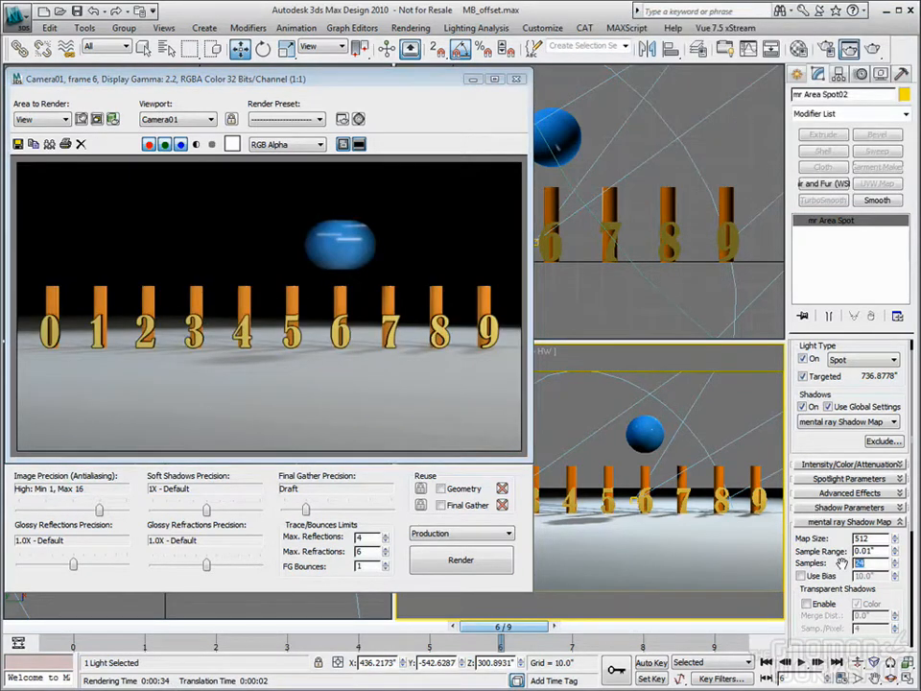
key(Return)
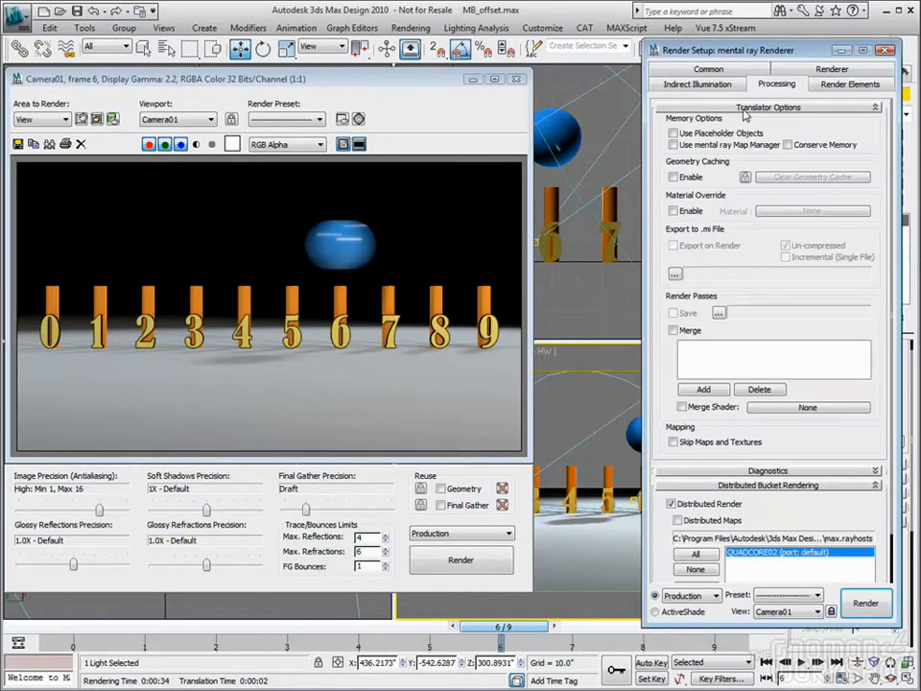
Set the Fast Rasterizer's Samples per Pixel to 64 in the mental ray renderer settings, and render frame 6
click(837, 74)
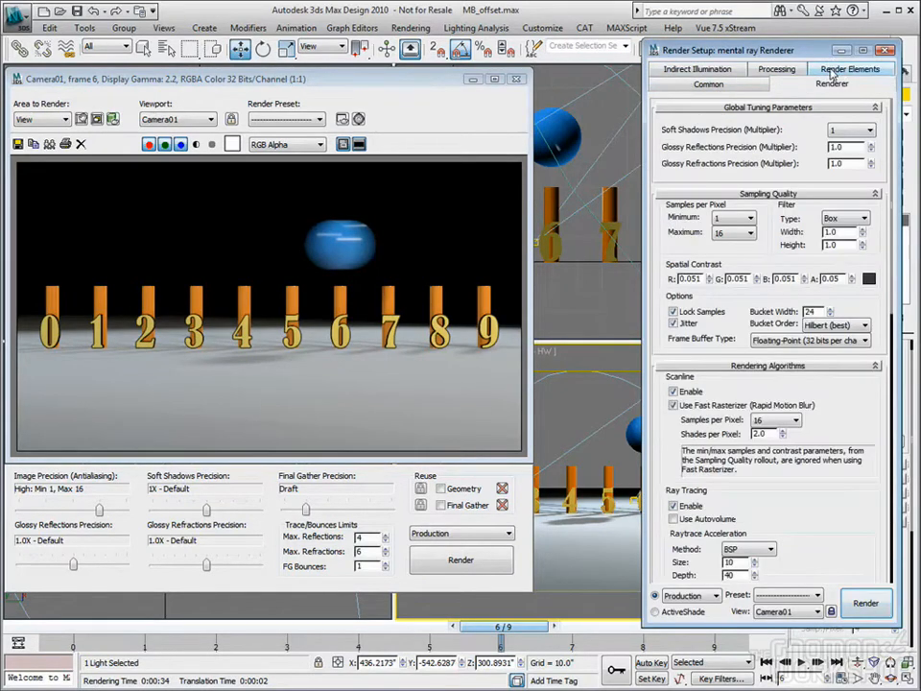
scroll(821, 328, down, 5)
scroll(820, 328, down, 5)
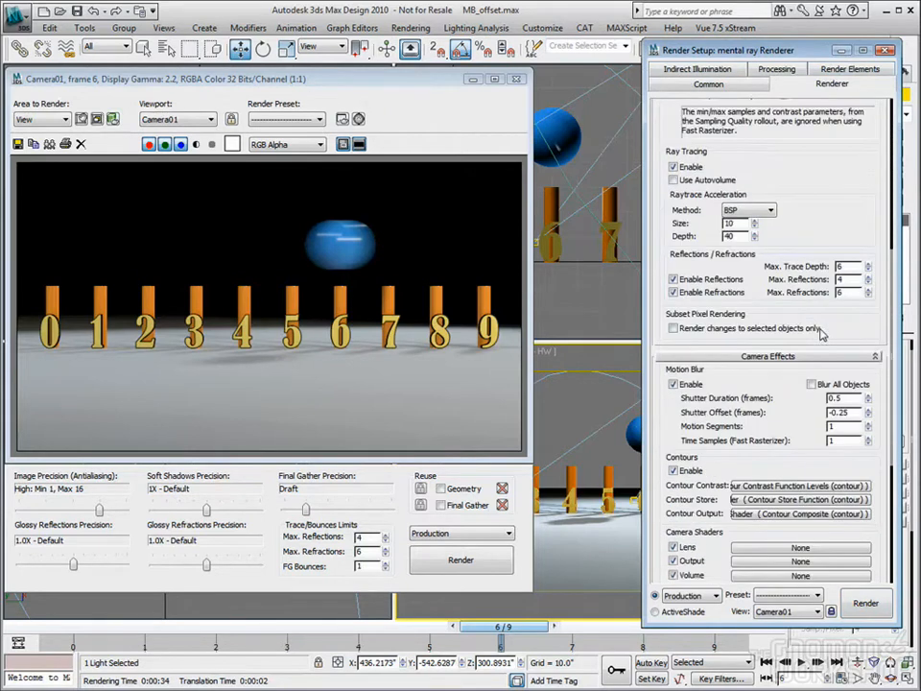
scroll(819, 328, up, 8)
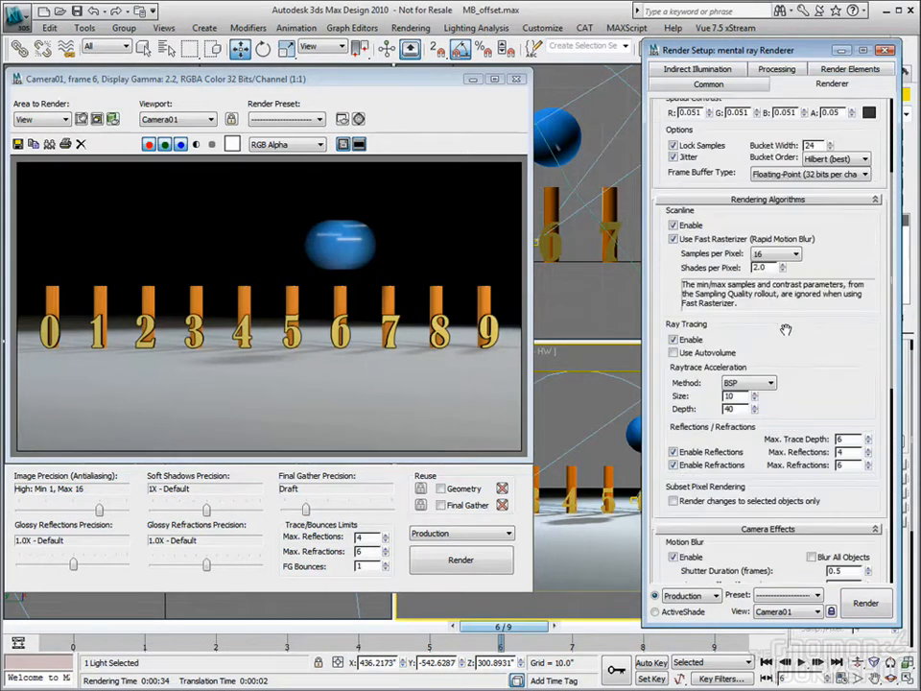
click(782, 275)
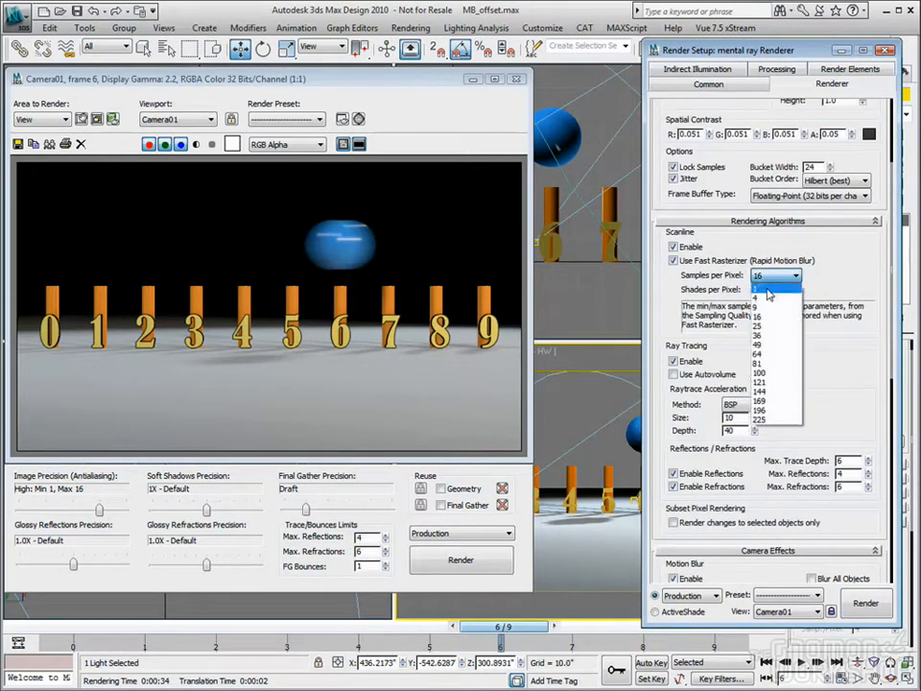
click(774, 355)
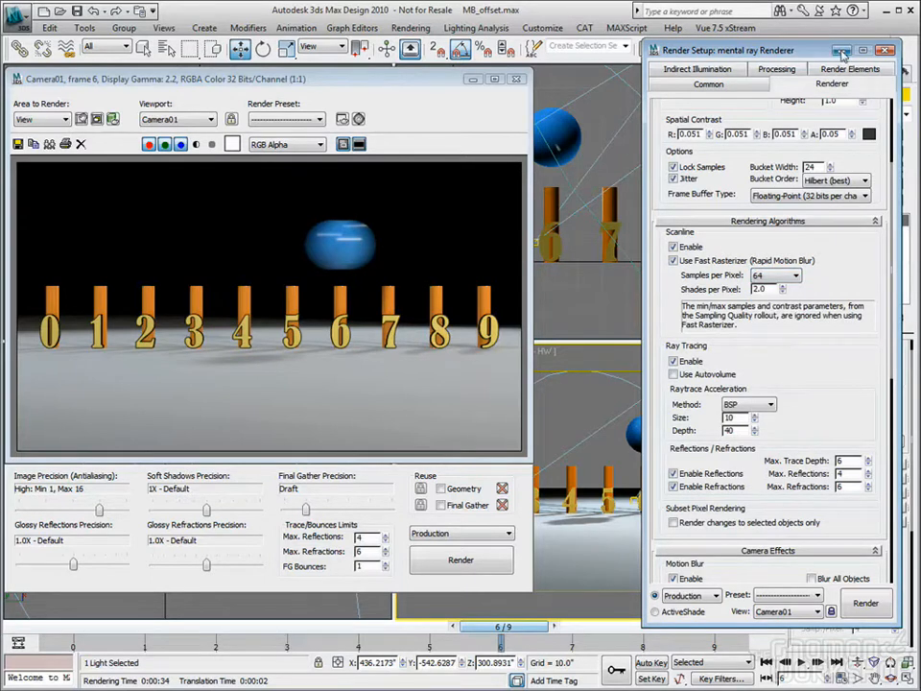
click(865, 602)
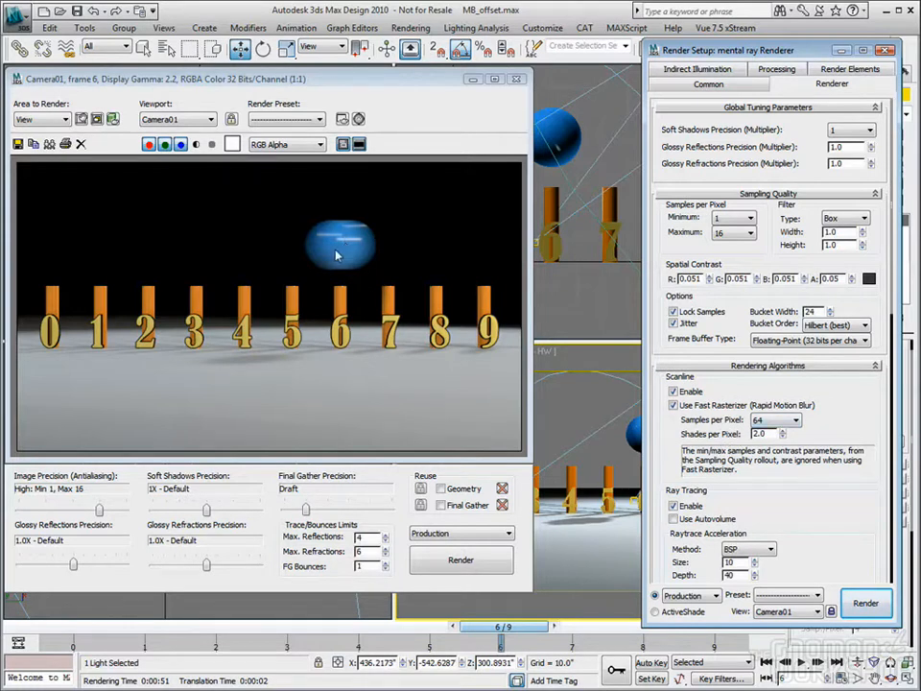
scroll(691, 314, down, 3)
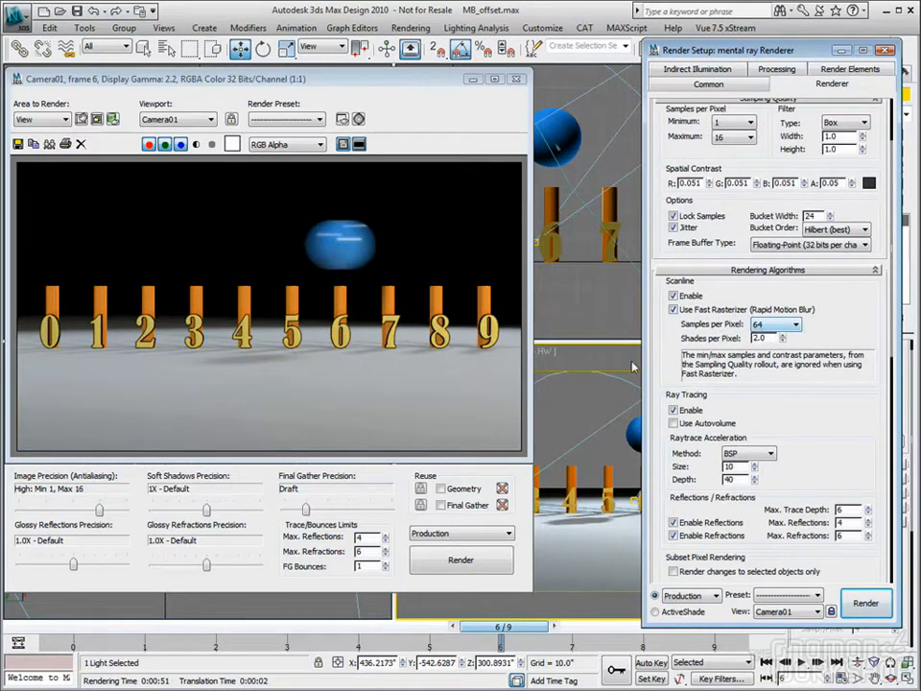
Lower the image precision to Medium (Min 1/4, Max 4) and set the Fast Rasterizer's Samples per Pixel to 36
mouse_move(100, 509)
mouse_down()
mouse_move(45, 513)
mouse_move(104, 518)
mouse_up()
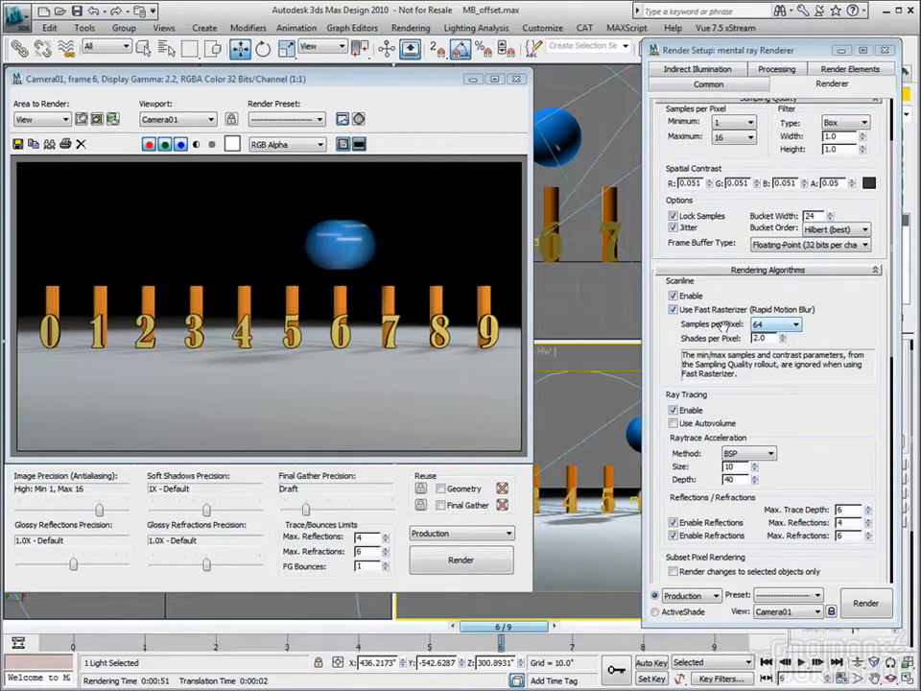
click(793, 326)
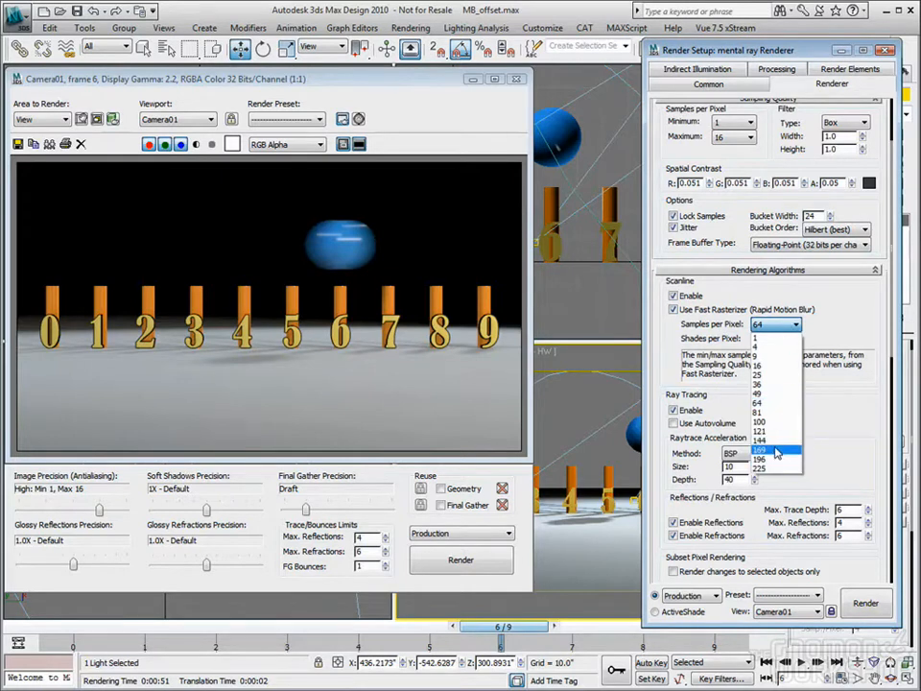
click(102, 512)
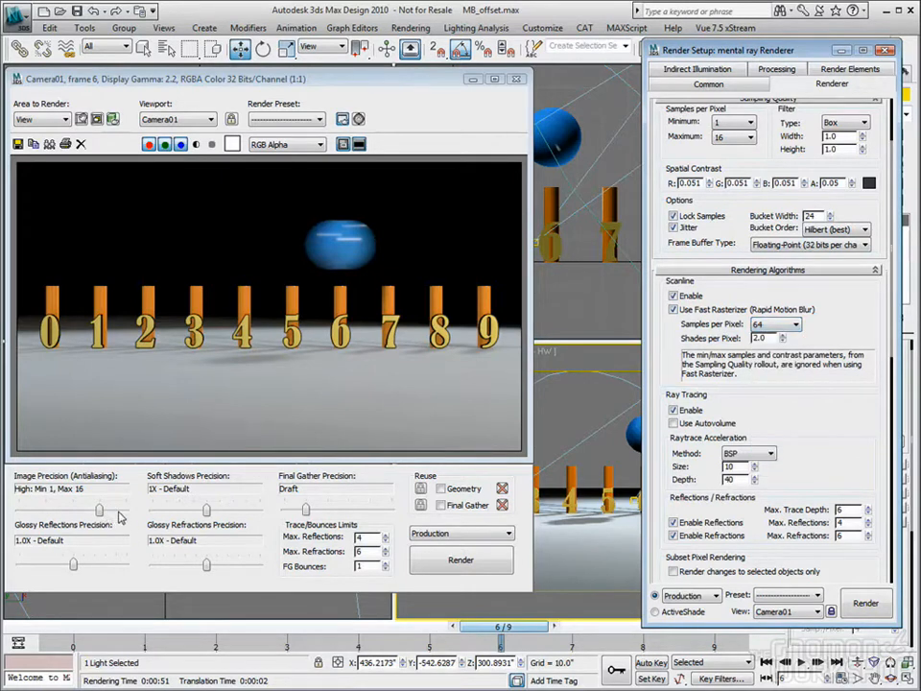
drag(100, 515, 80, 519)
click(779, 324)
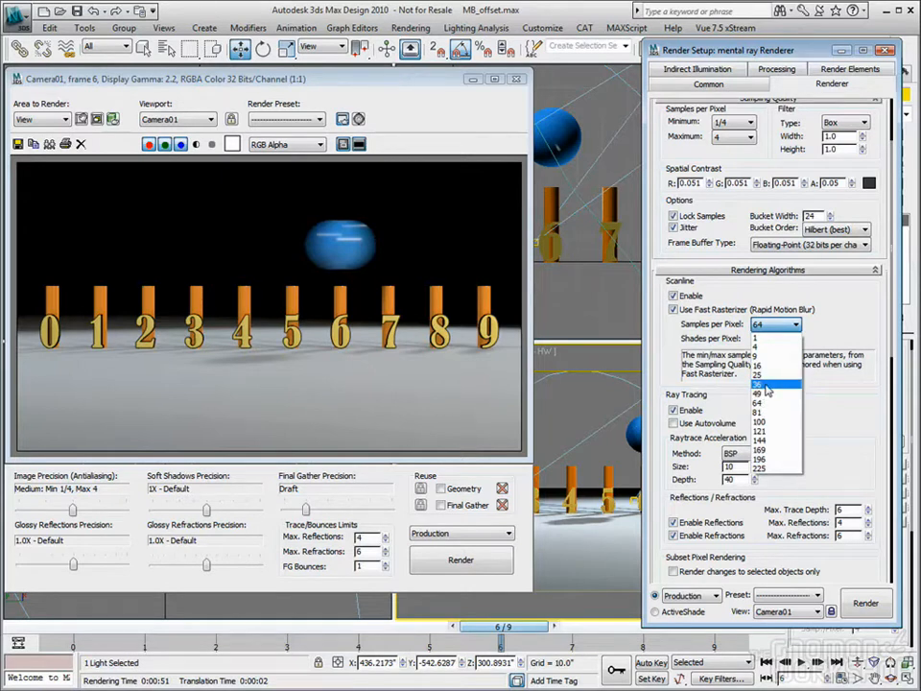
click(766, 385)
scroll(739, 335, down, 6)
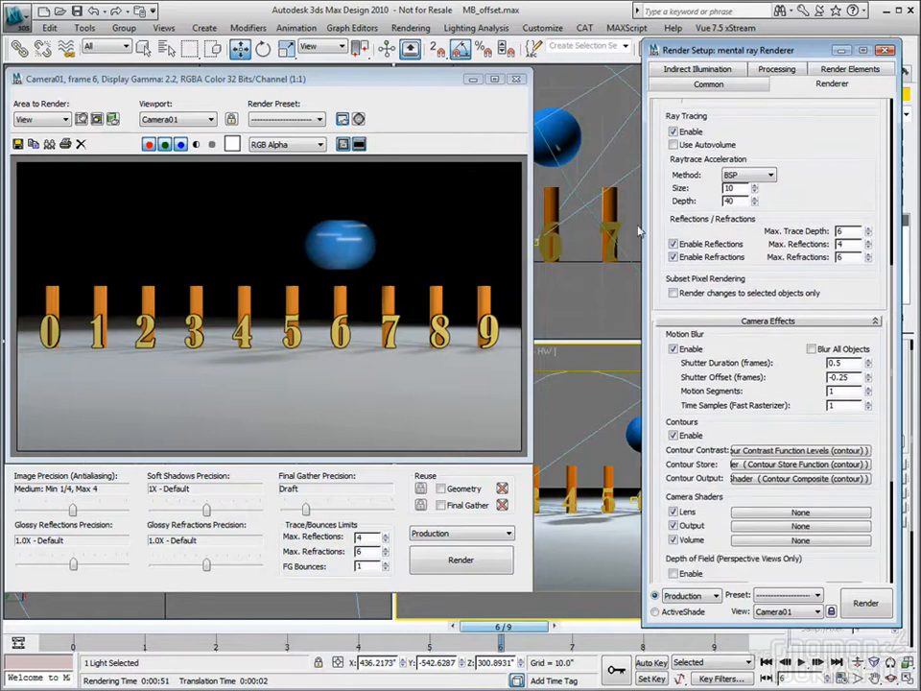
Close the rendered frame, go to frame 5, and render the Camera01 view
click(517, 79)
drag(484, 625, 448, 628)
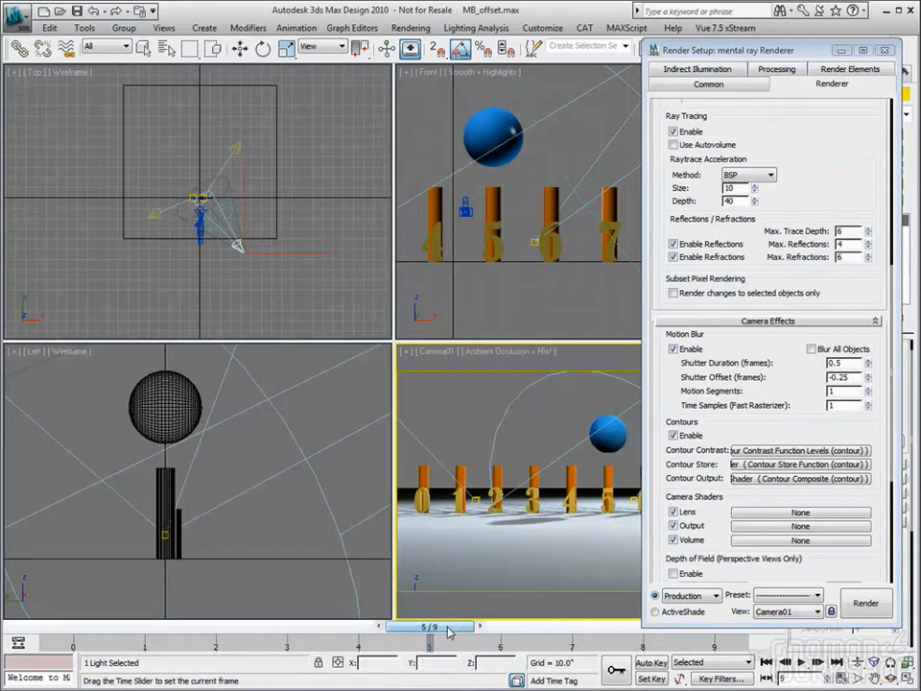
drag(781, 55, 209, 60)
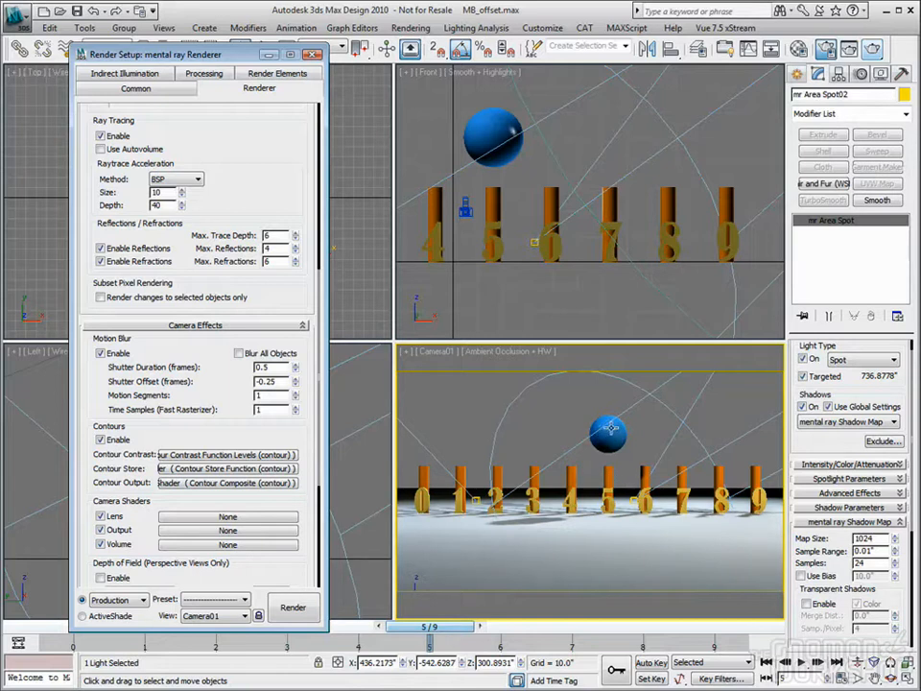
key(shift+q)
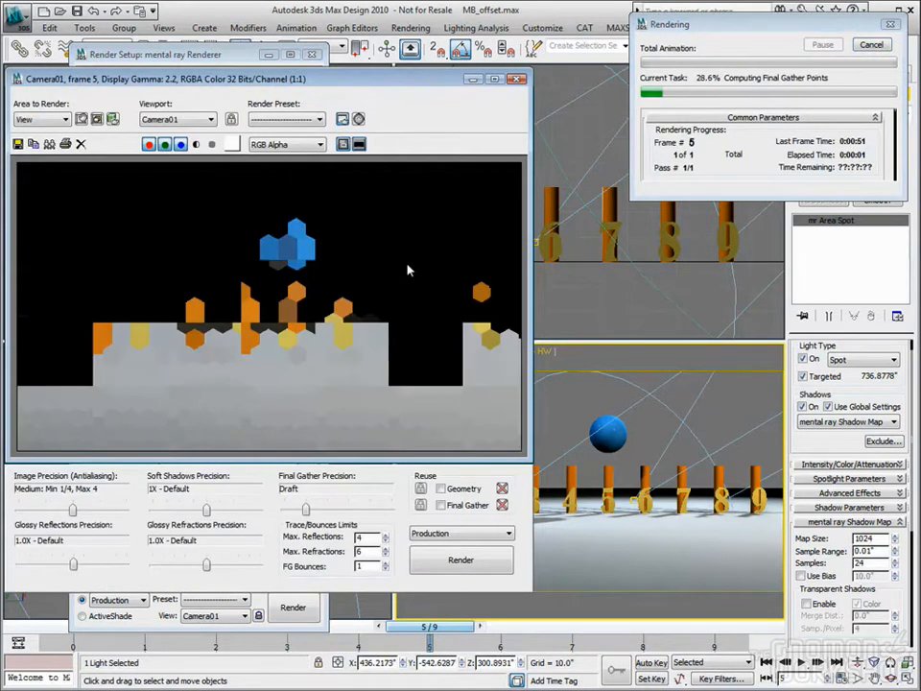
Load the last rendered image of the blurred ball into RAM Player channel B at 700x400
click(410, 26)
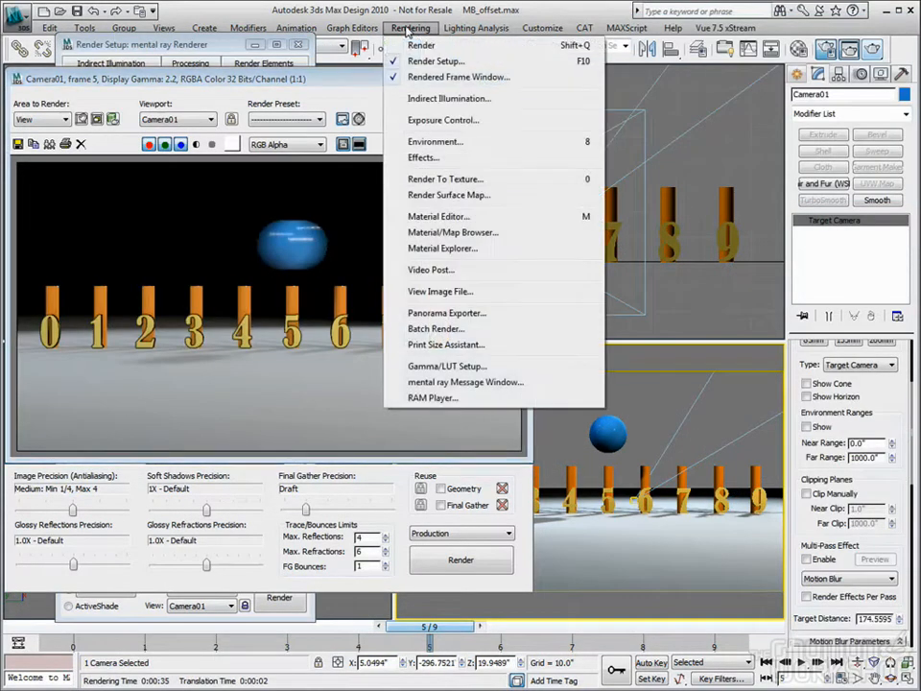
click(432, 397)
click(394, 235)
click(482, 418)
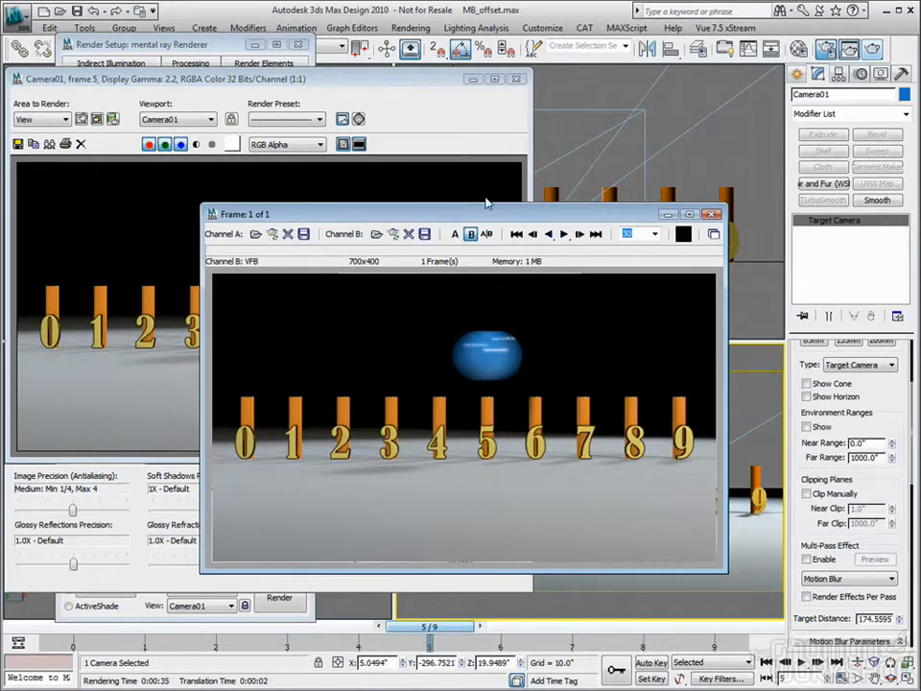
drag(422, 220, 361, 97)
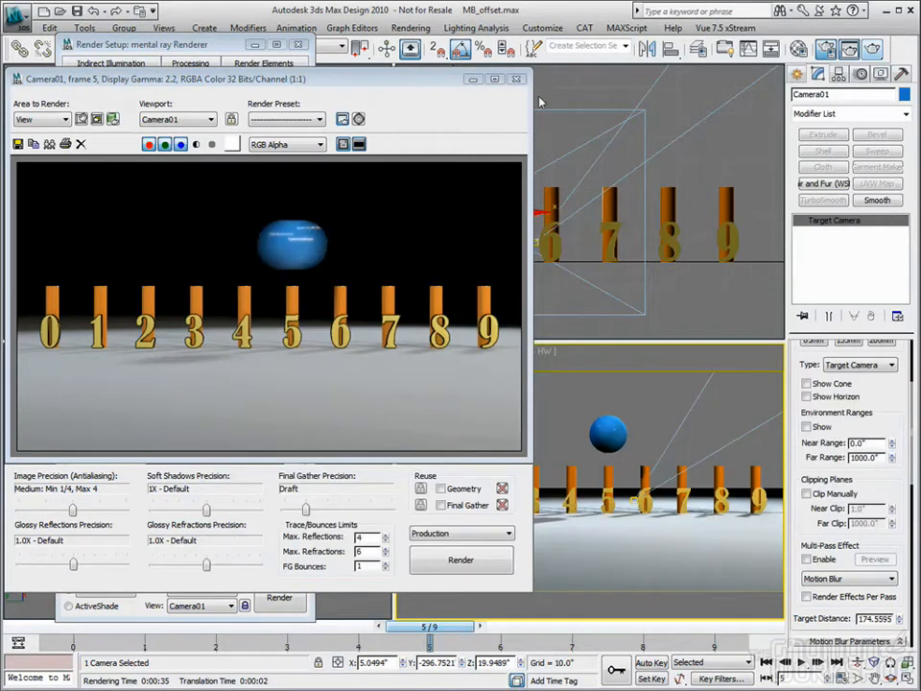
Set the motion blur Shutter Duration to 1.5 frames in the mental ray settings, and close Render Setup
click(160, 48)
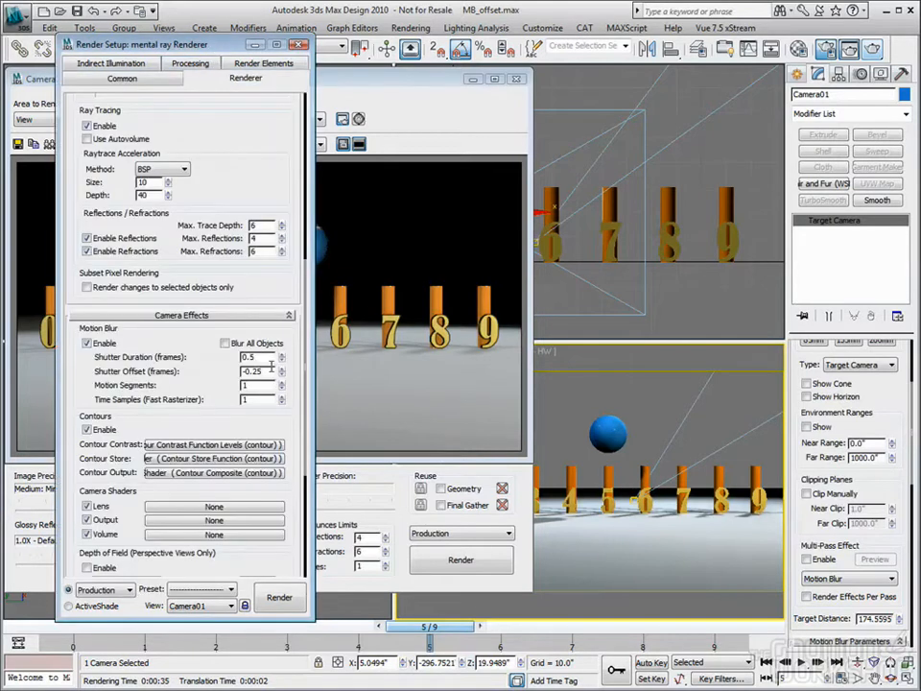
drag(261, 358, 207, 357)
text(1.5)
key(Tab)
click(299, 45)
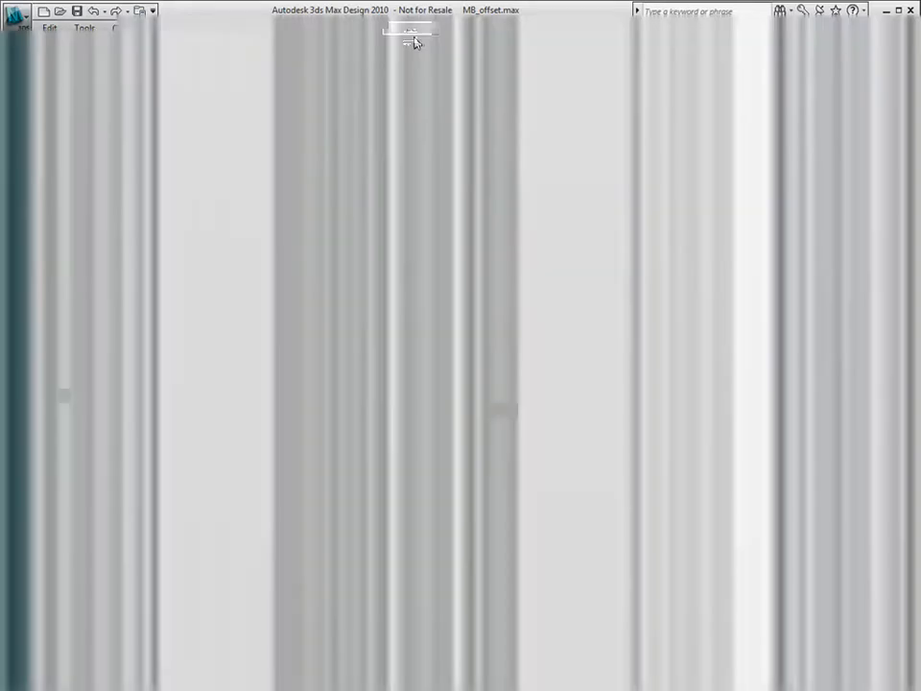
Load the last render of the purple object into RAM Player channel B at 700x400
click(410, 29)
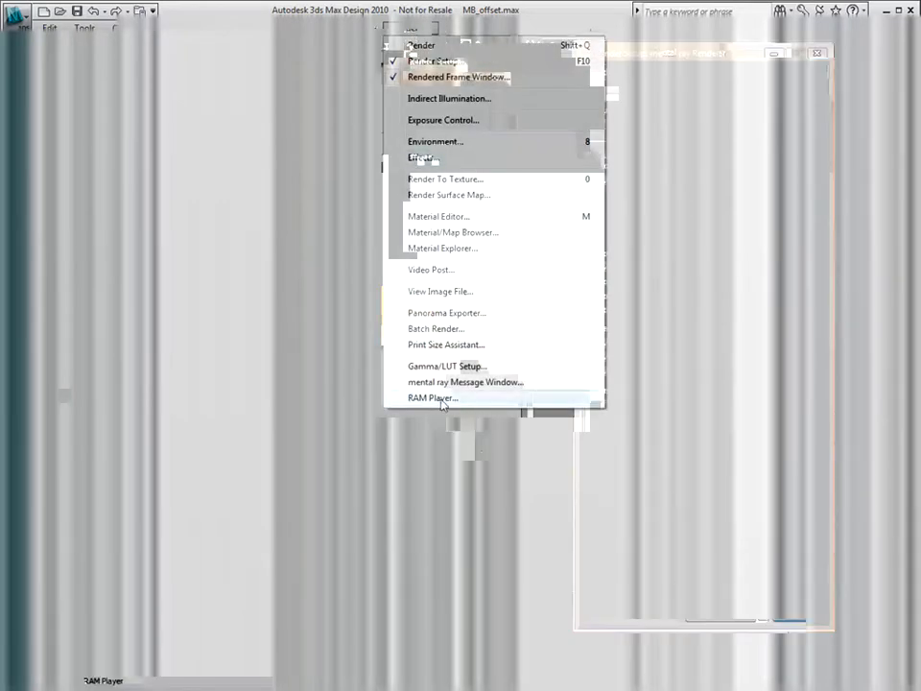
click(441, 399)
click(394, 234)
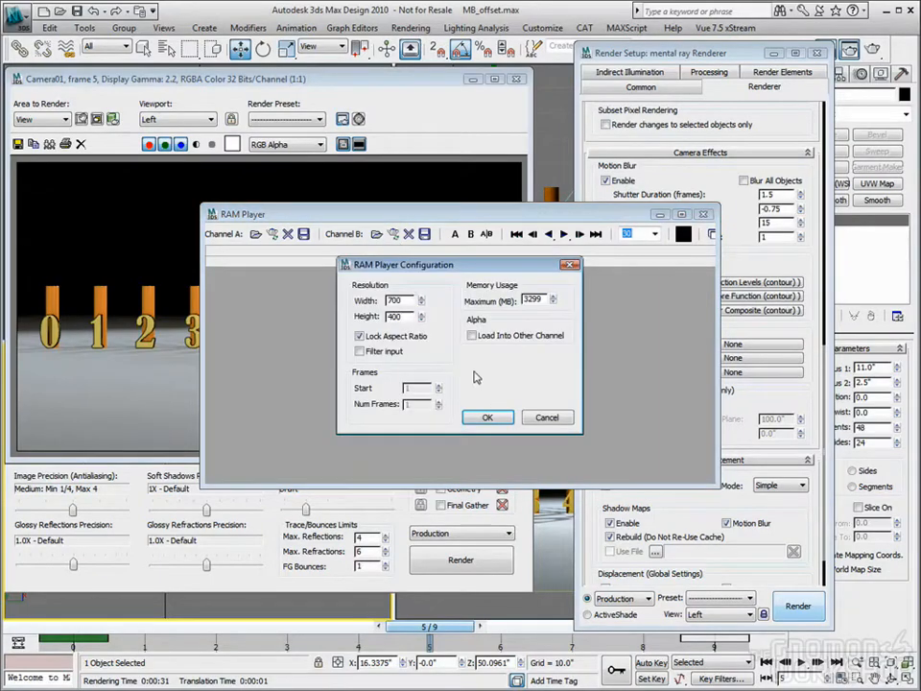
click(487, 418)
click(723, 212)
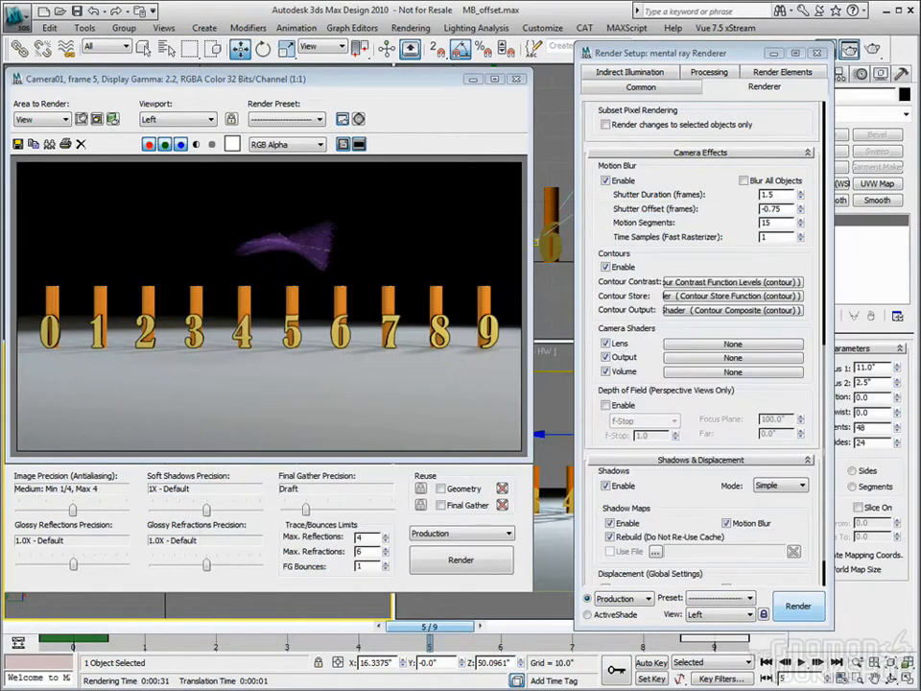
Switch the render view from Left to Camera01, lock it, and render frame 5
click(797, 606)
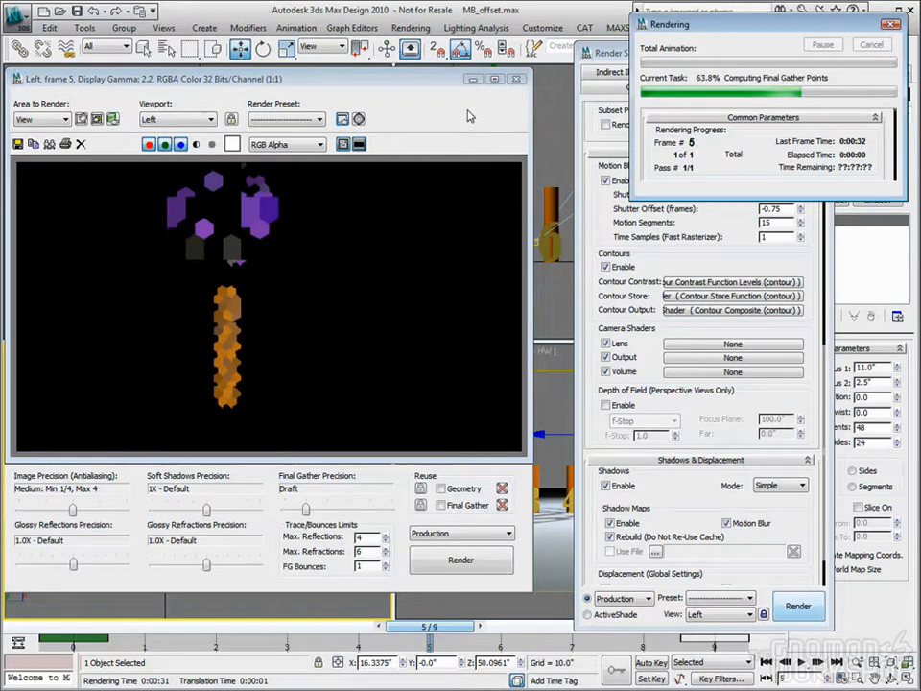
click(210, 120)
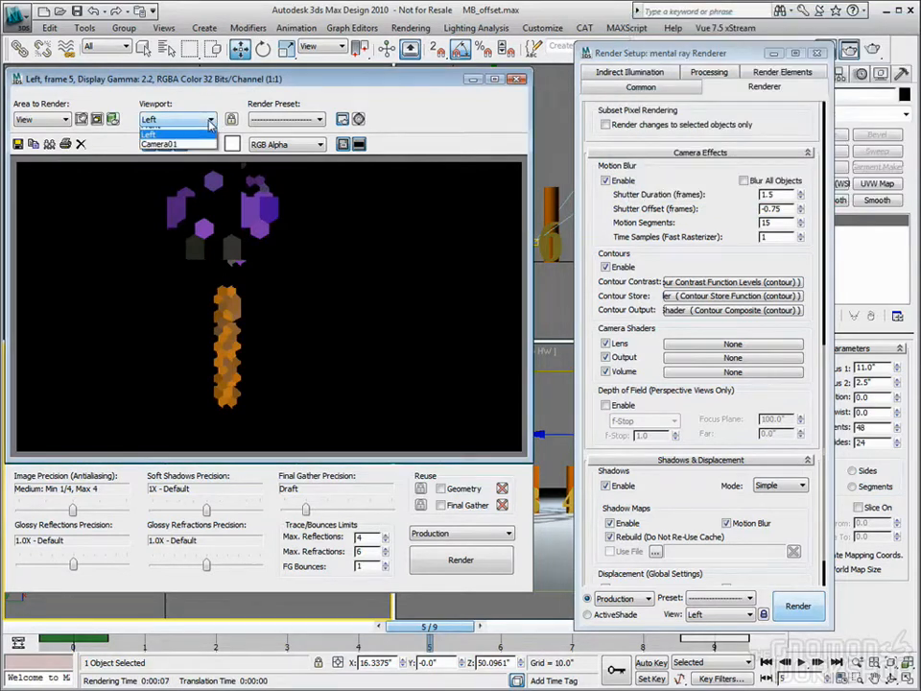
click(160, 144)
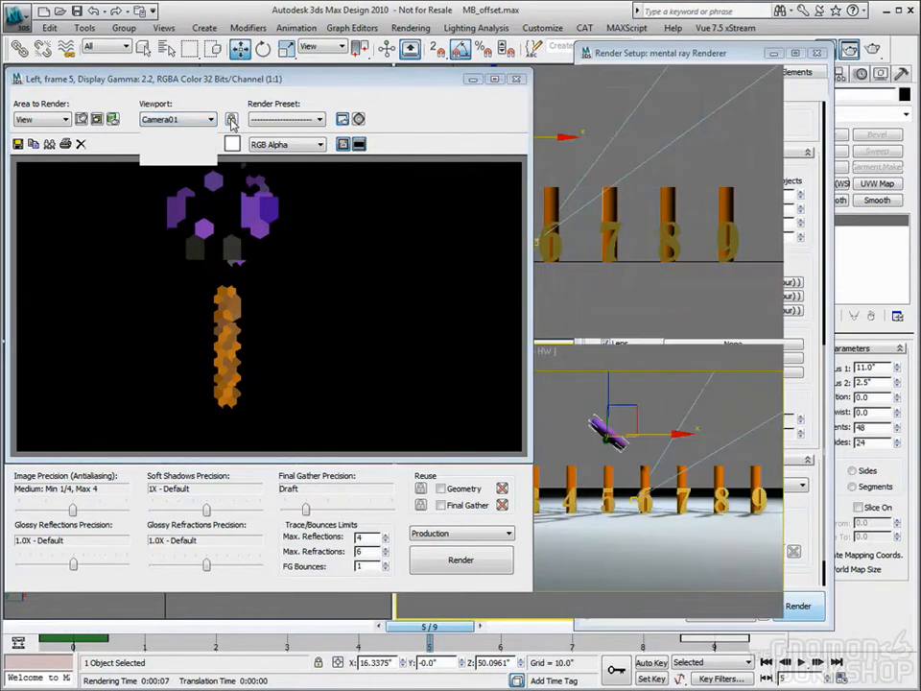
click(463, 561)
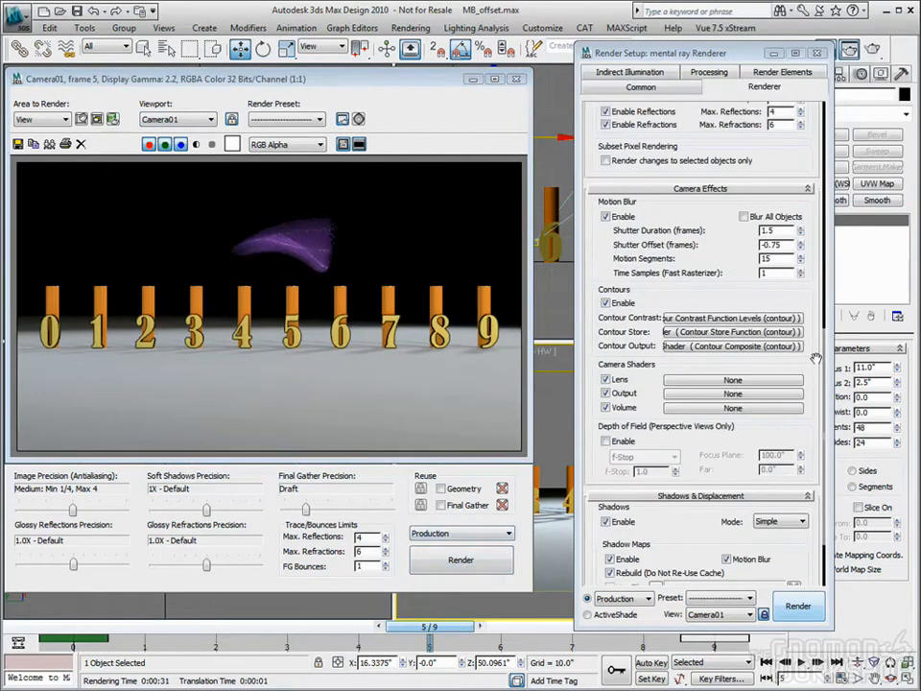
Load the new render into RAM Player channel A and compare the purple object's blur in both channels with the split divider
drag(273, 238, 512, 204)
click(432, 223)
click(652, 449)
drag(630, 268, 716, 271)
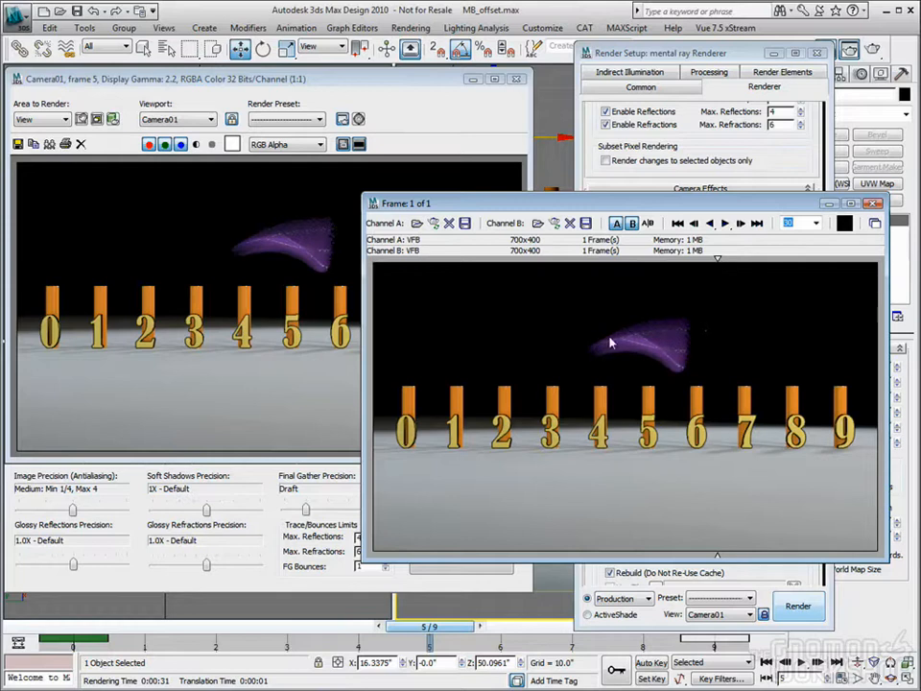
mouse_move(718, 261)
mouse_down()
mouse_move(641, 275)
mouse_move(653, 288)
mouse_move(696, 286)
mouse_move(666, 290)
mouse_up()
drag(791, 207, 537, 267)
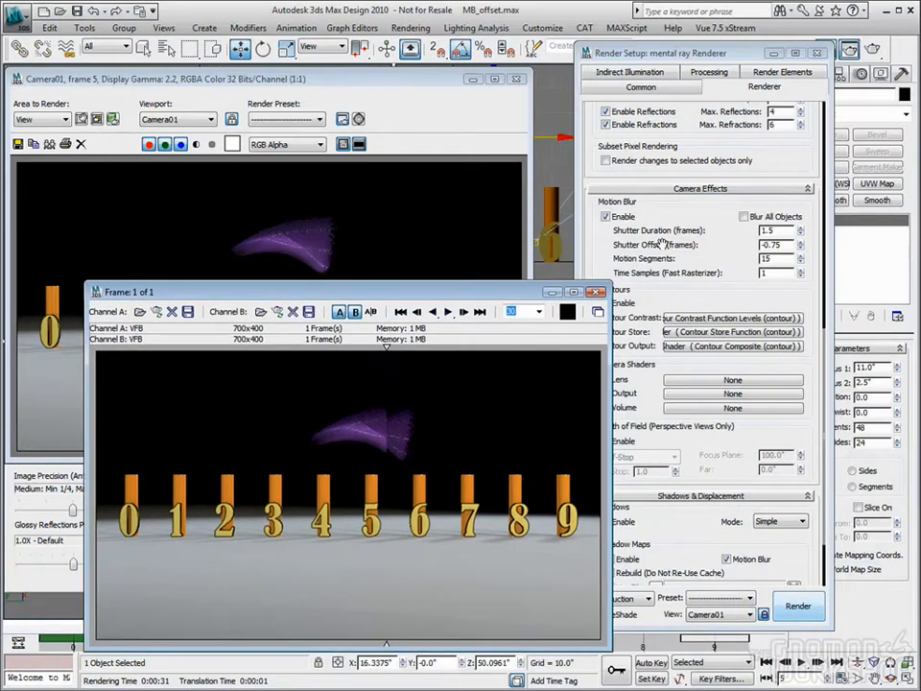
drag(501, 268, 625, 310)
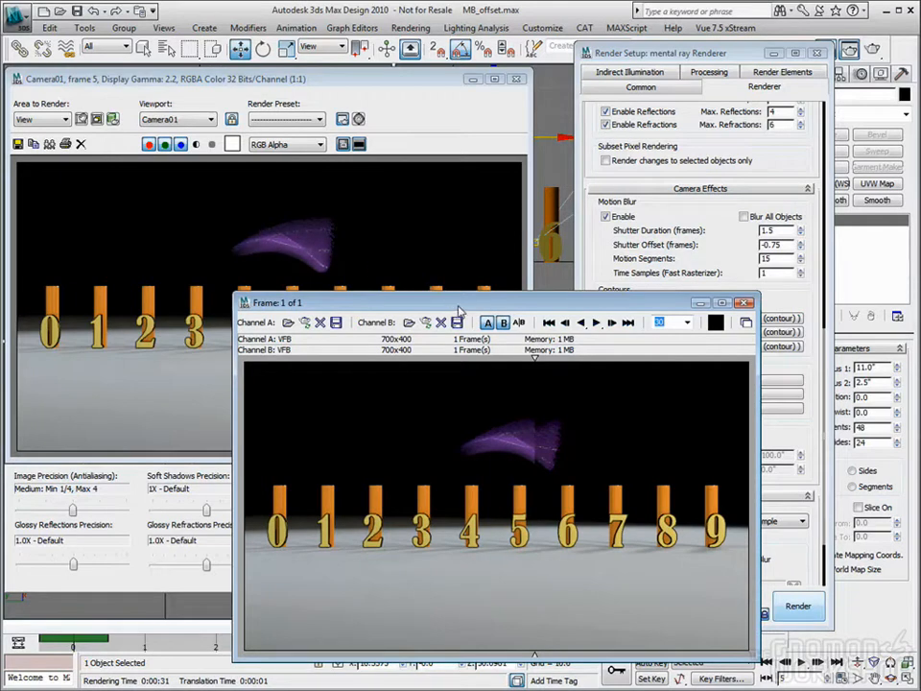
drag(409, 303, 408, 226)
click(763, 211)
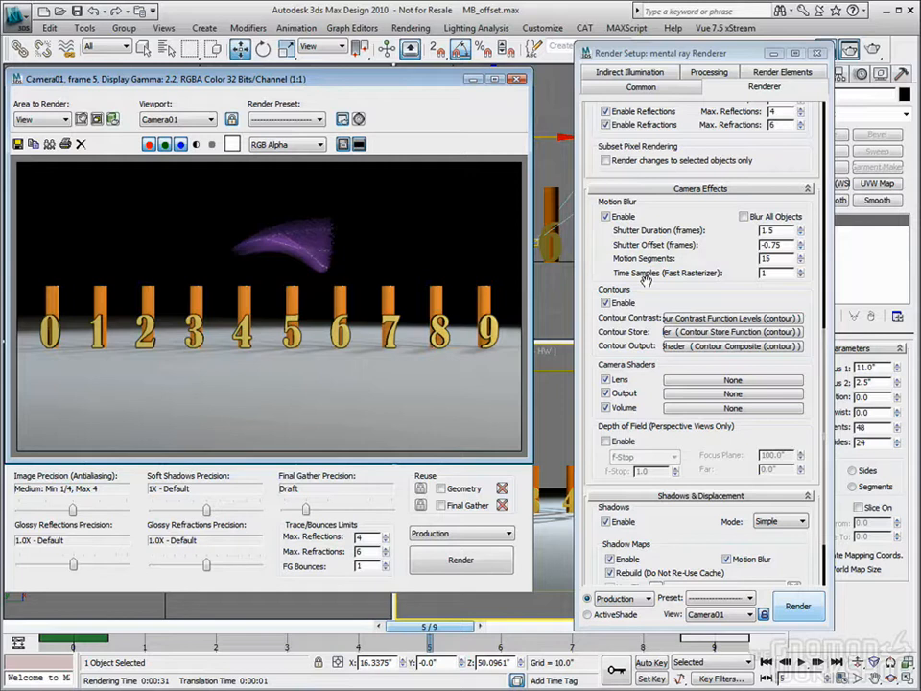
Review the Fast Rasterizer and motion blur settings, and load the last render into RAM Player channel B at 700x400
scroll(646, 277, up, 3)
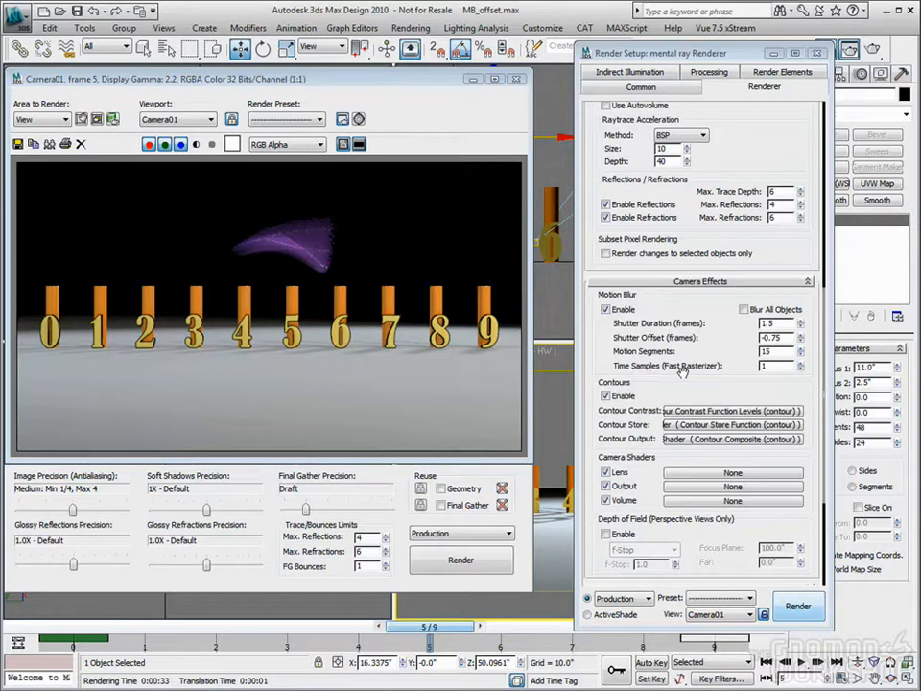
scroll(757, 245, up, 5)
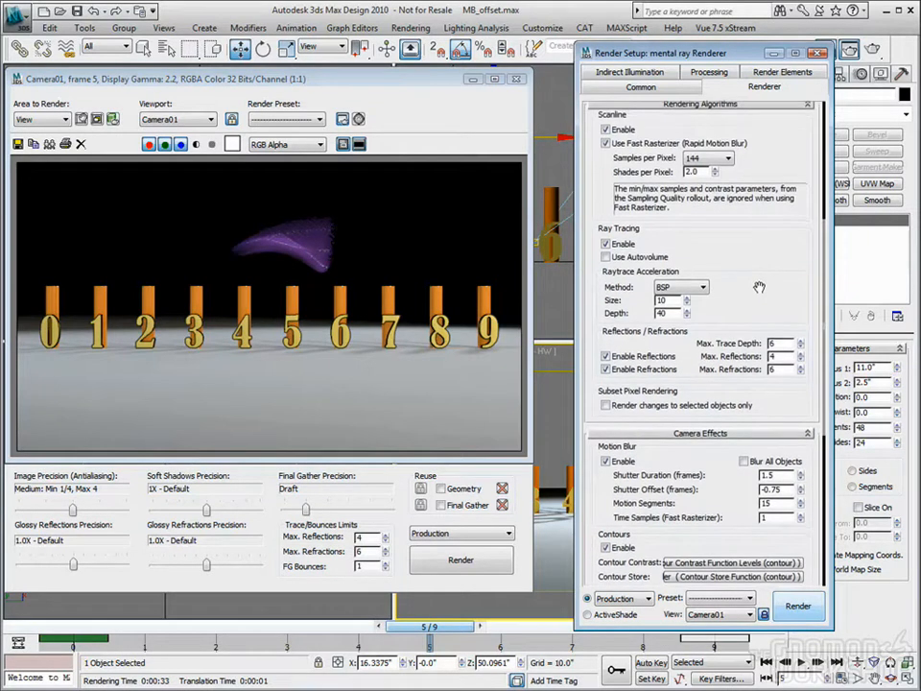
scroll(759, 287, down, 2)
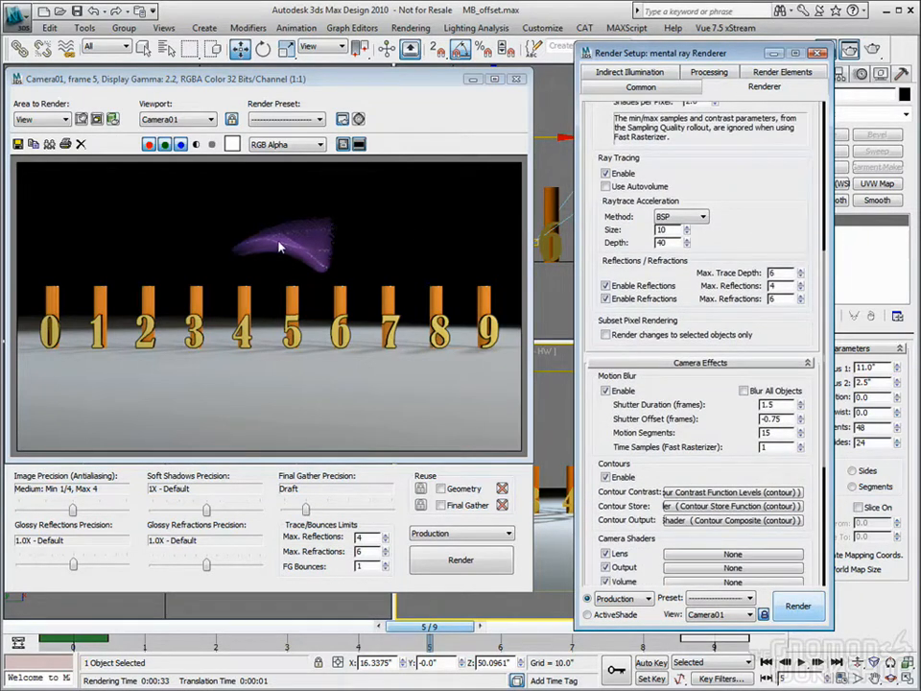
click(410, 27)
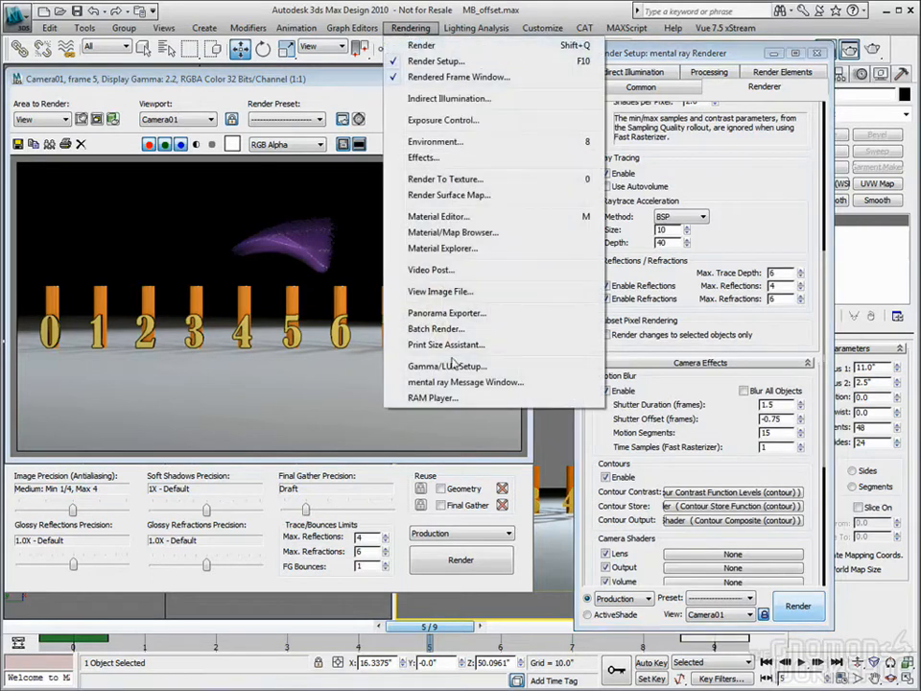
click(434, 397)
click(392, 235)
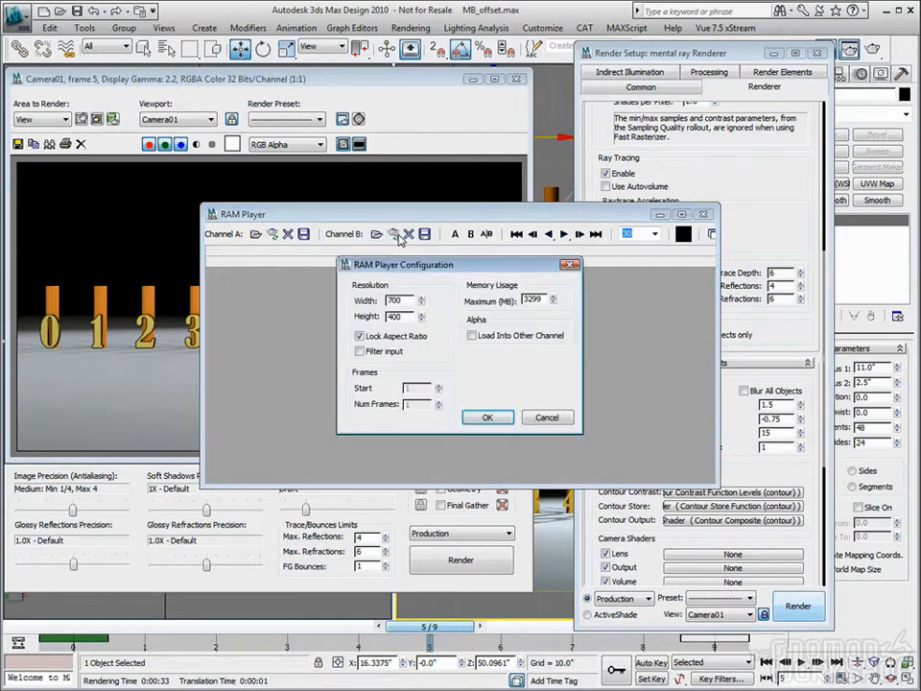
click(487, 417)
drag(551, 218, 425, 348)
Set the motion blur Time Samples (Fast Rasterizer) to 128, and render frame 5 from Camera01
click(742, 457)
drag(801, 447, 810, 195)
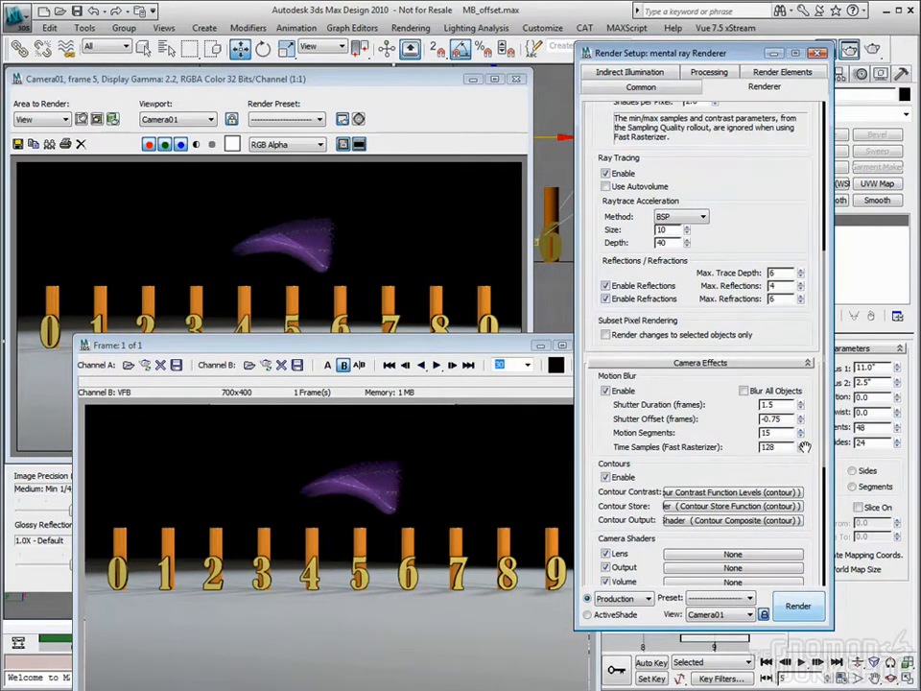
click(798, 606)
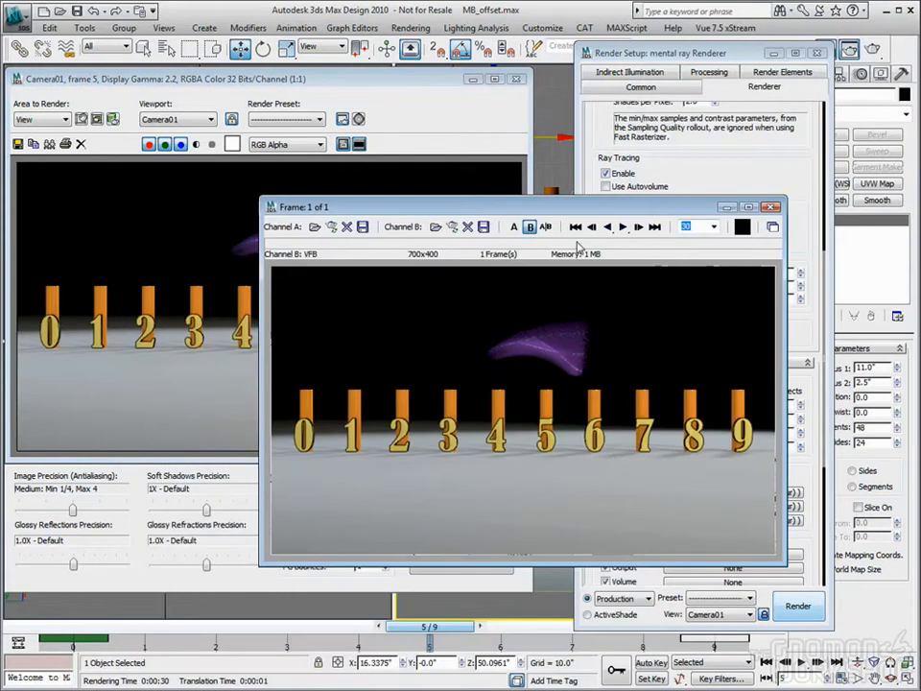
Load the 128-time-sample render into RAM Player channel A and compare its blur against channel B
click(332, 227)
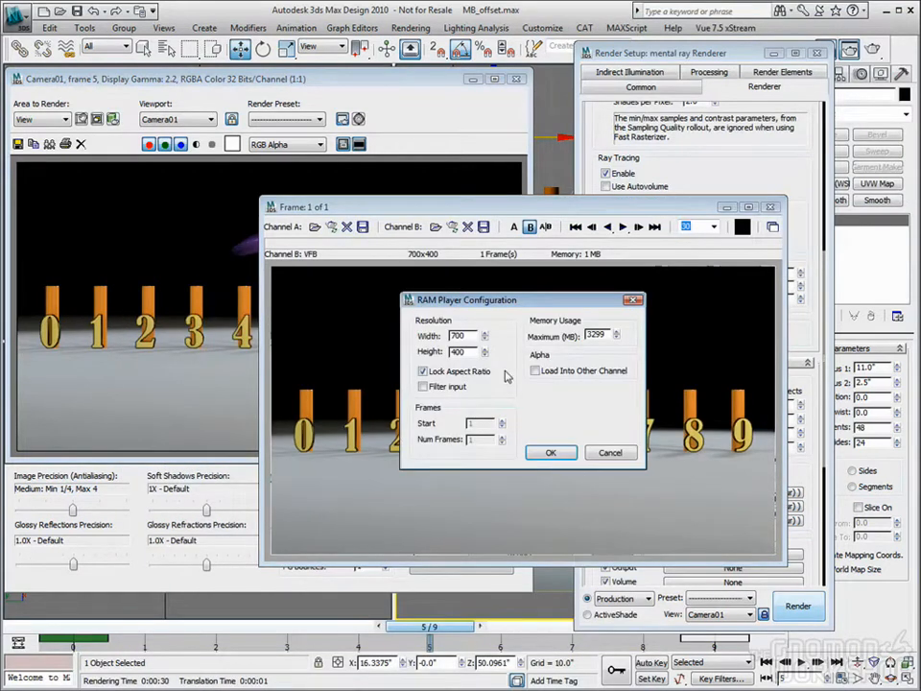
click(550, 452)
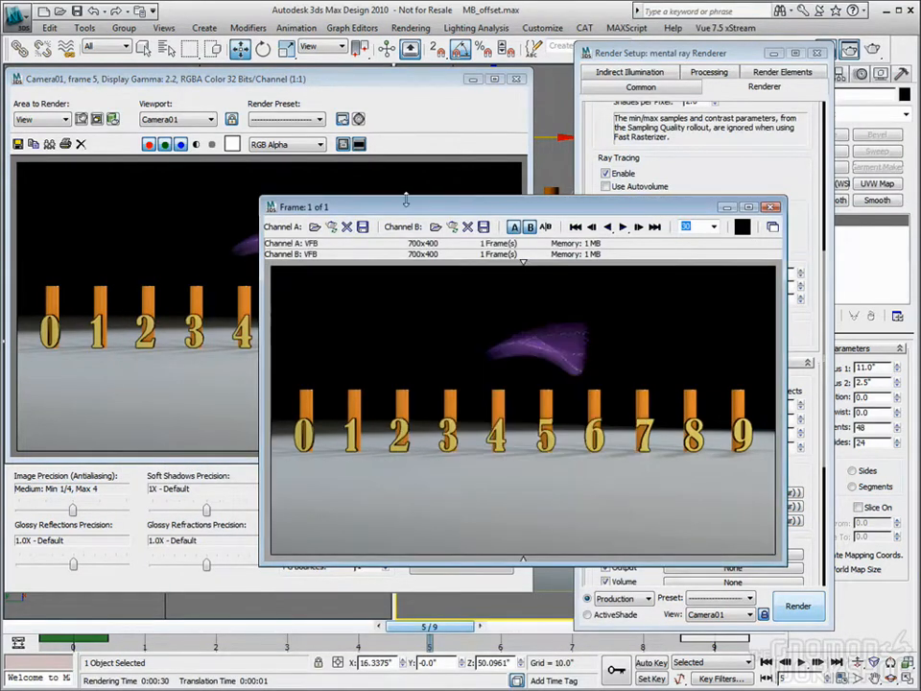
drag(521, 263, 543, 326)
drag(647, 212, 494, 308)
click(740, 207)
Turn off Use Fast Rasterizer in the Rendering Algorithms, and bring up the motion blur Time Samples setting
scroll(738, 209, up, 5)
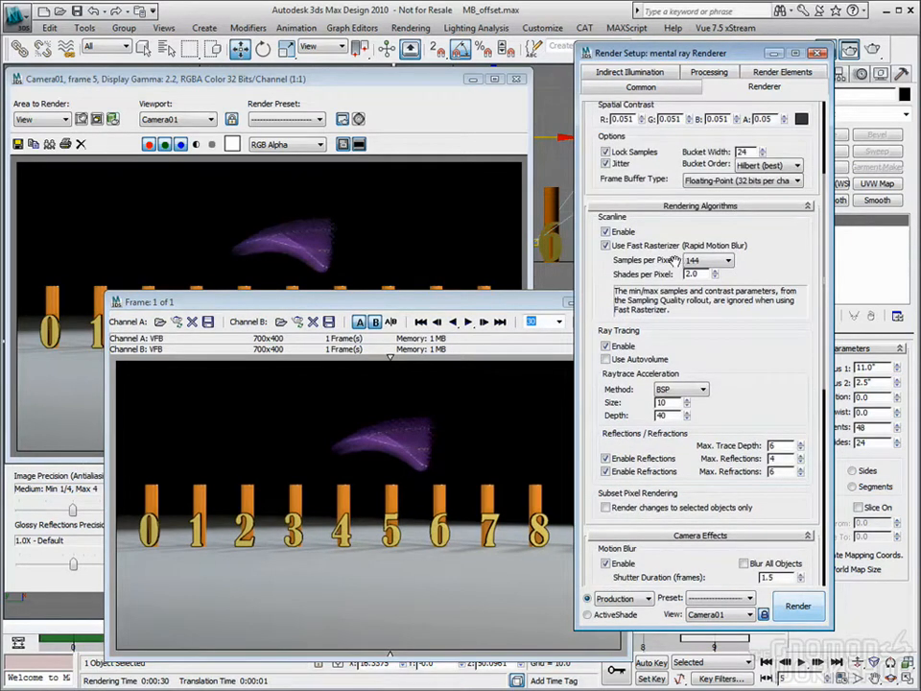
click(606, 247)
scroll(731, 284, down, 5)
scroll(731, 284, down, 1)
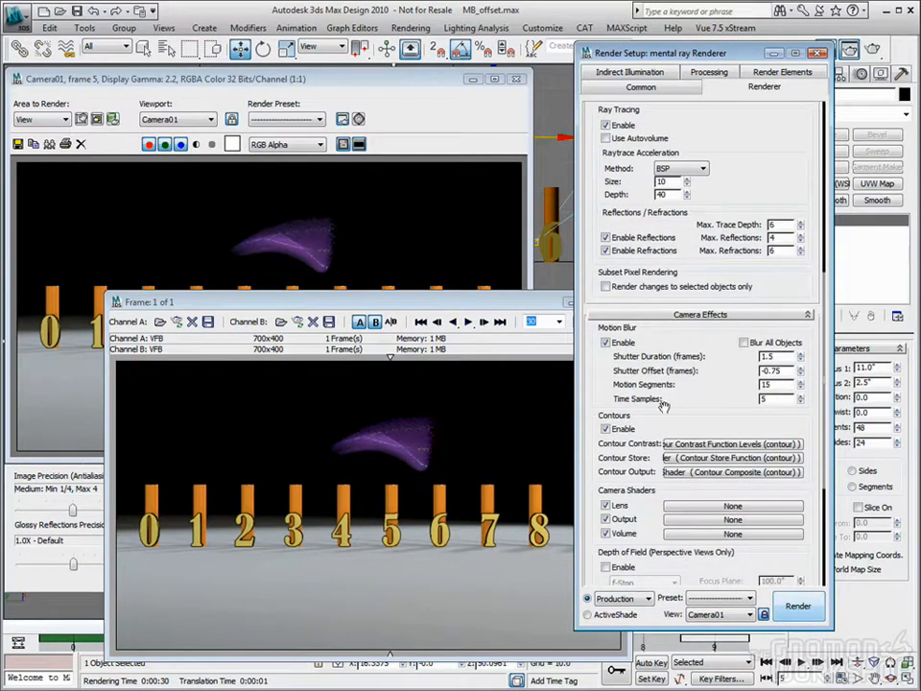
Toggle Use Fast Rasterizer on and back off to compare its Time Samples setting with the regular one
scroll(771, 156, up, 5)
click(605, 253)
scroll(629, 443, down, 5)
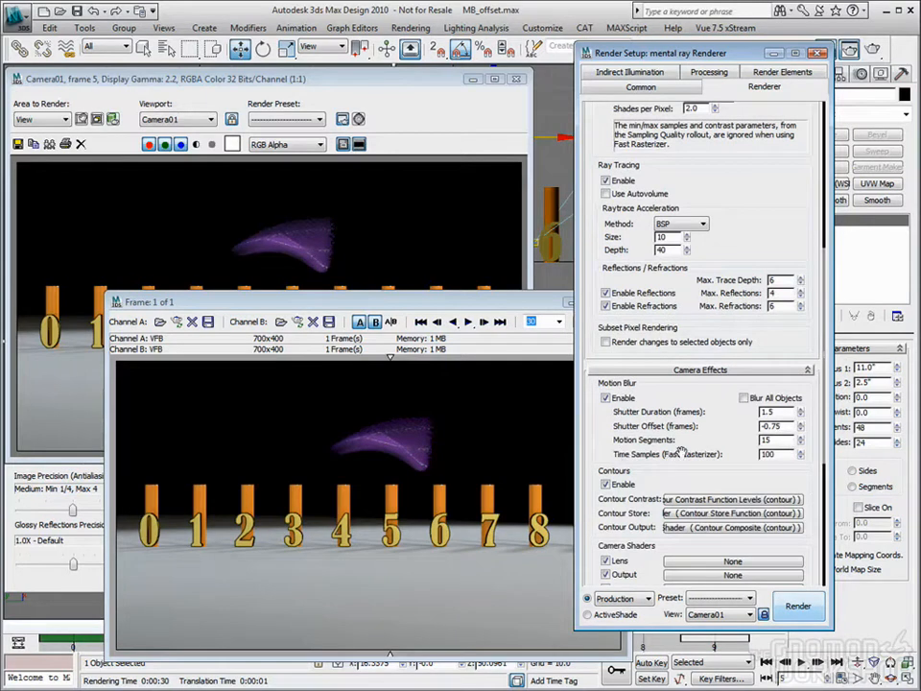
scroll(767, 232, up, 2)
scroll(768, 231, up, 10)
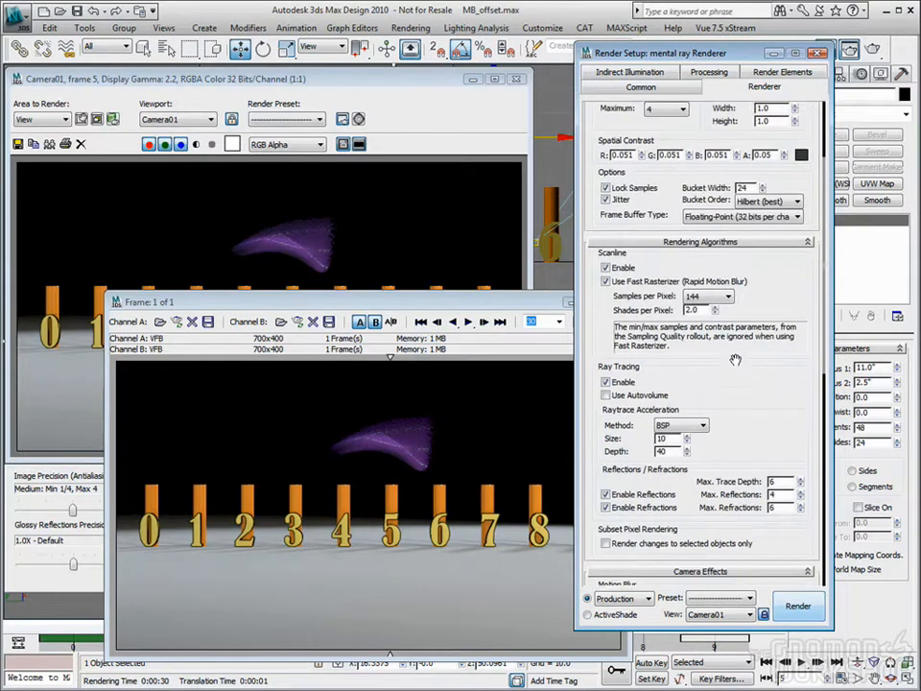
click(605, 302)
scroll(766, 389, down, 8)
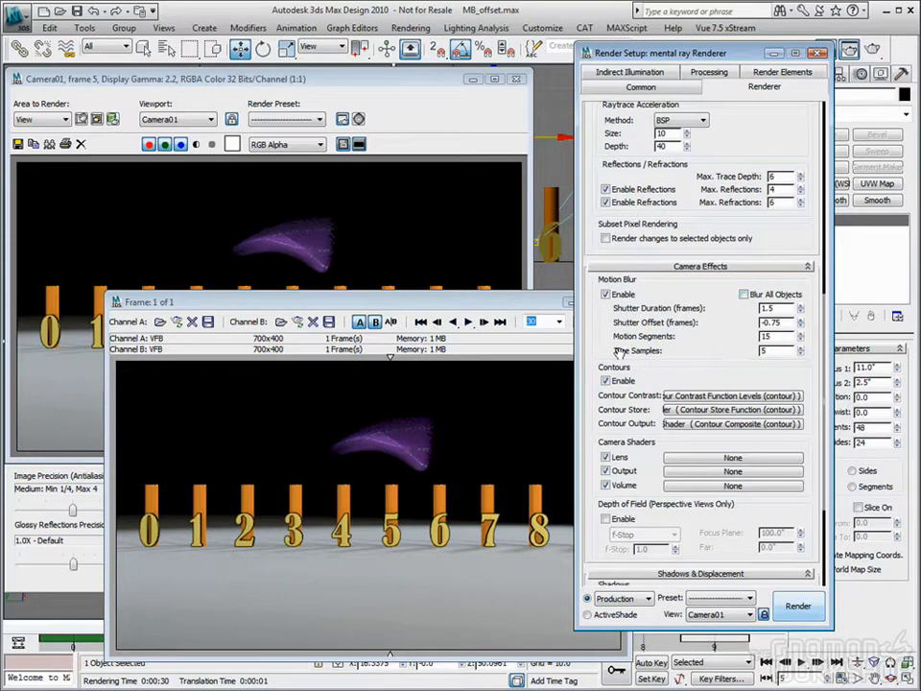
With Use Fast Rasterizer off, set the motion blur Time Samples to 1
scroll(788, 228, up, 5)
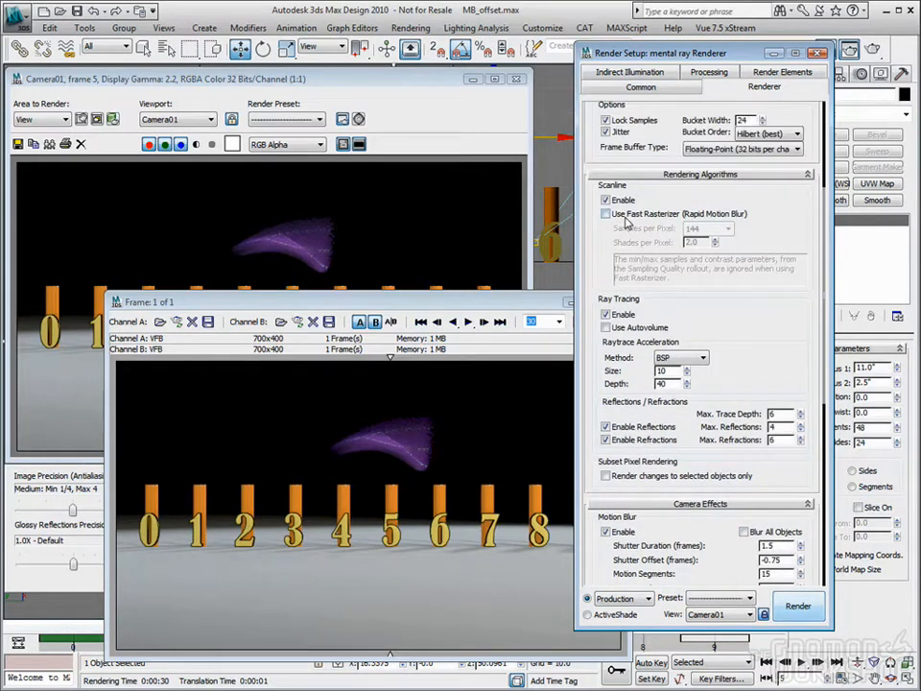
scroll(766, 288, down, 5)
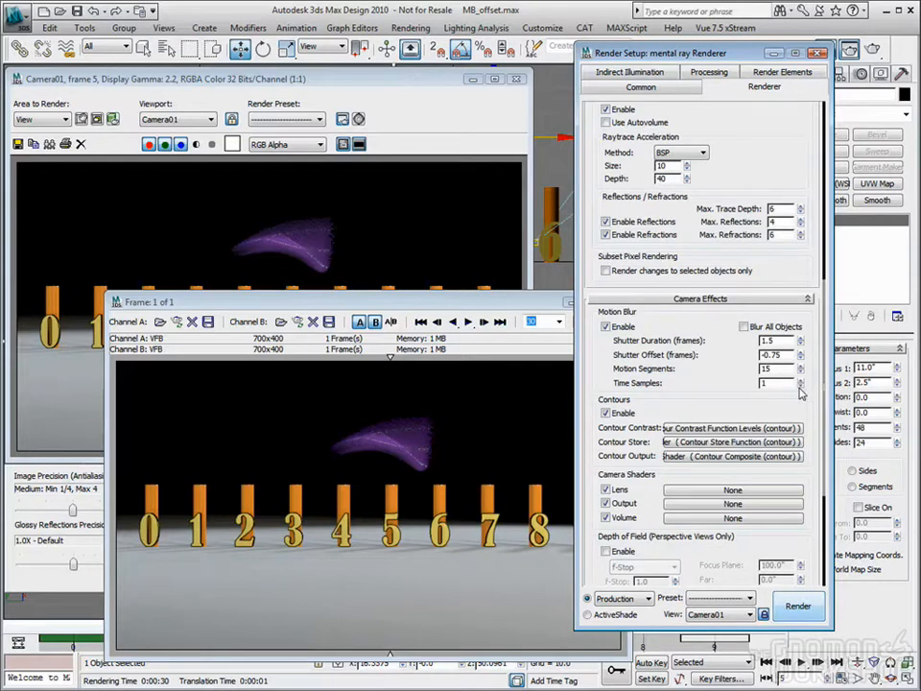
scroll(764, 221, up, 5)
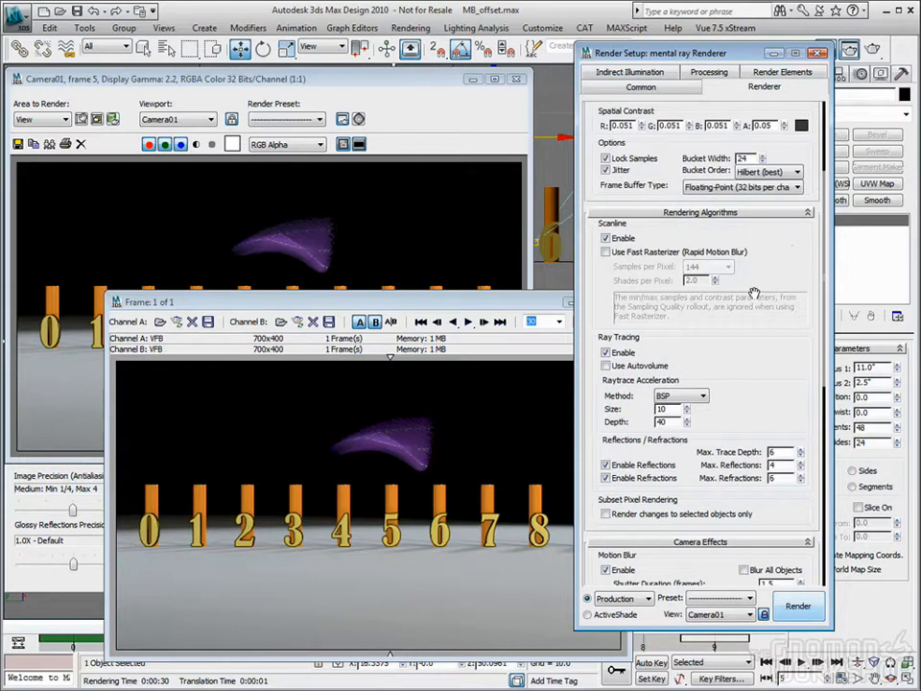
Turn on Use Fast Rasterizer and render frame 5 from Camera01
click(605, 252)
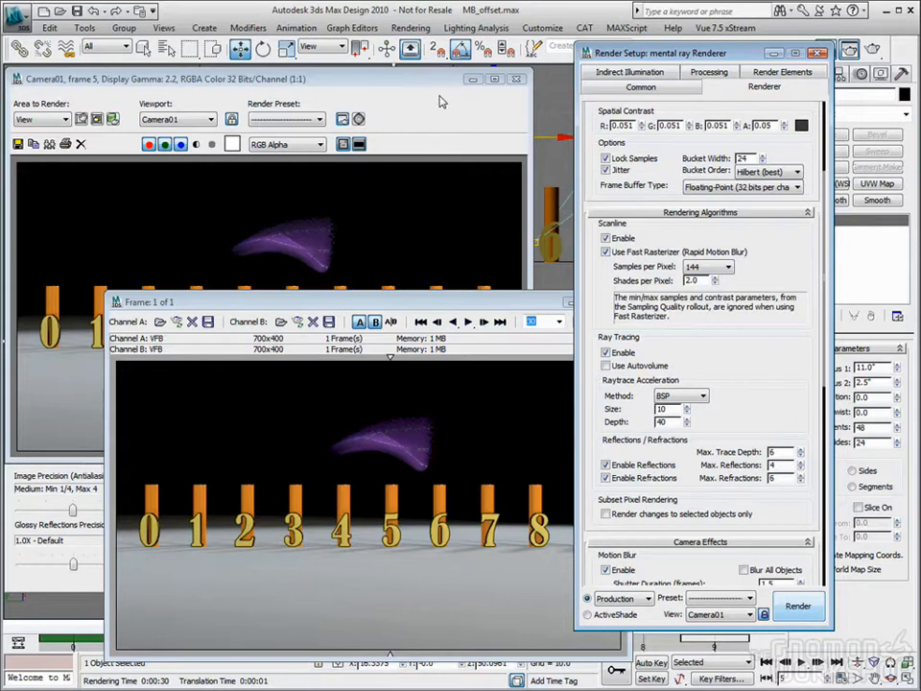
click(444, 104)
drag(793, 385, 769, 286)
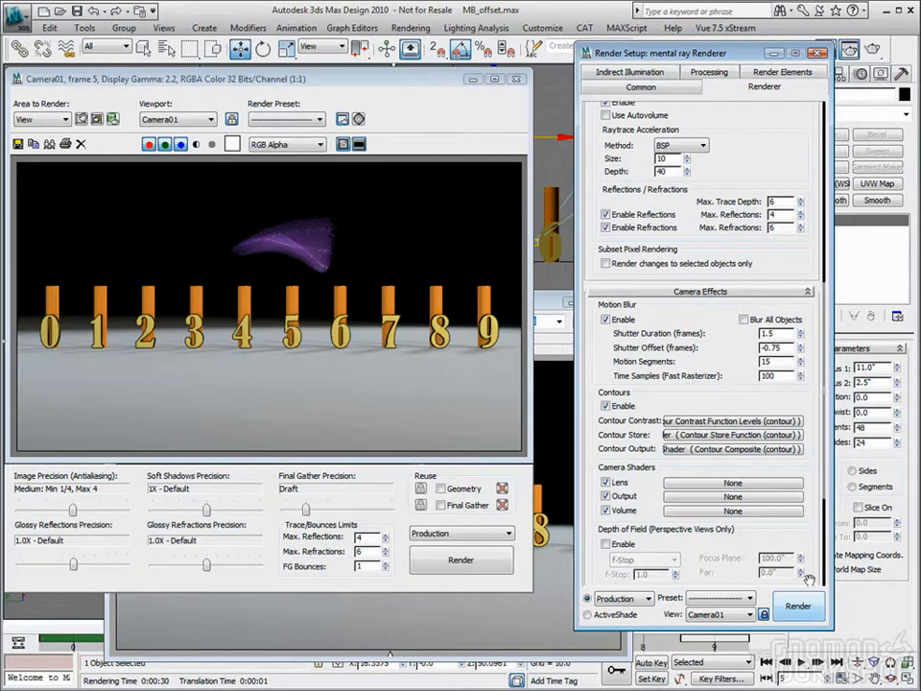
click(796, 607)
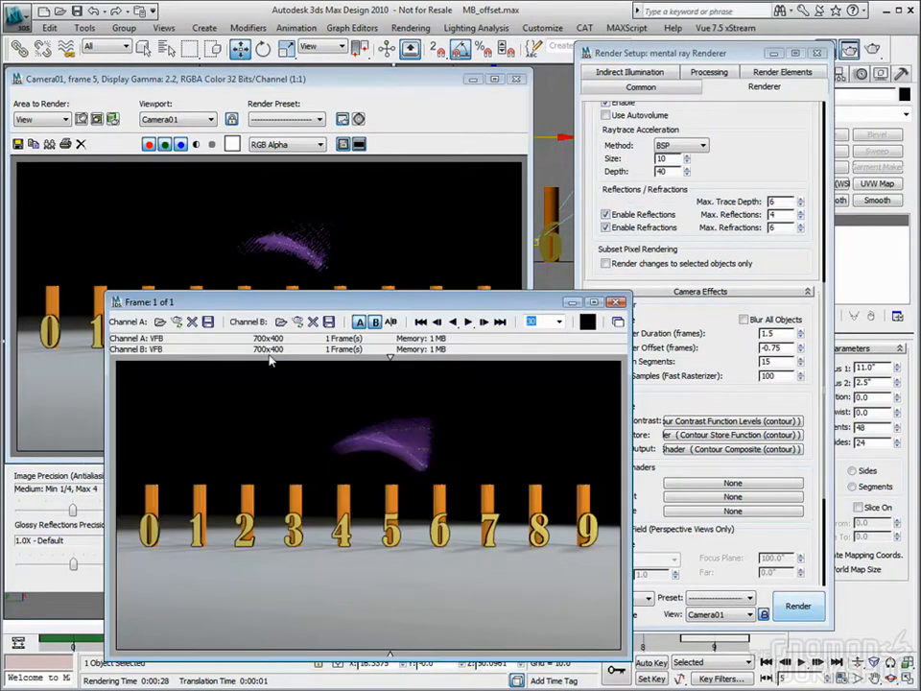
Load the last render into RAM Player channel A at 700x400 and compare its blur against channel B
click(160, 321)
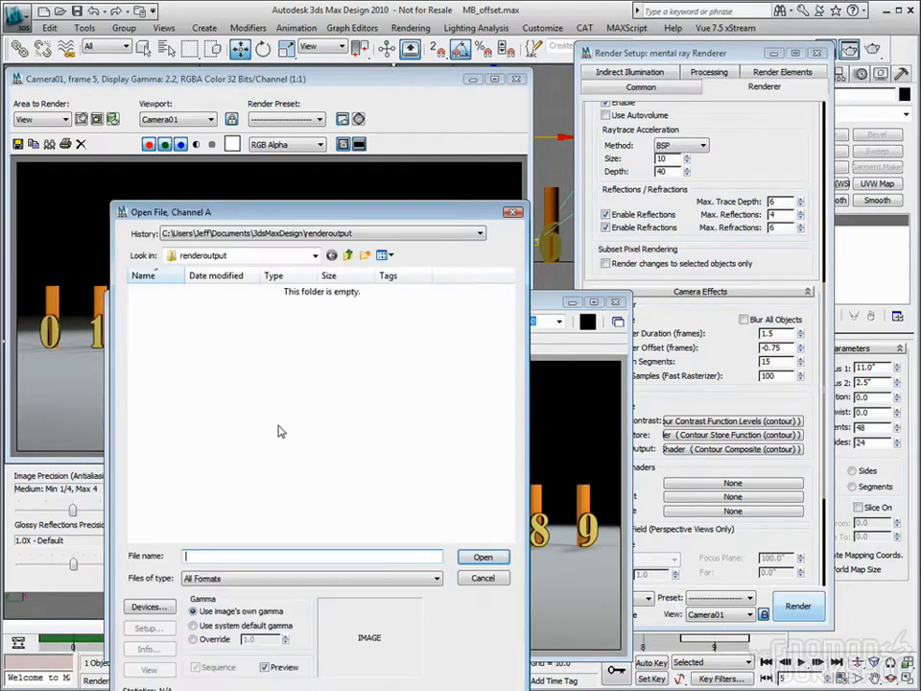
click(482, 579)
click(177, 323)
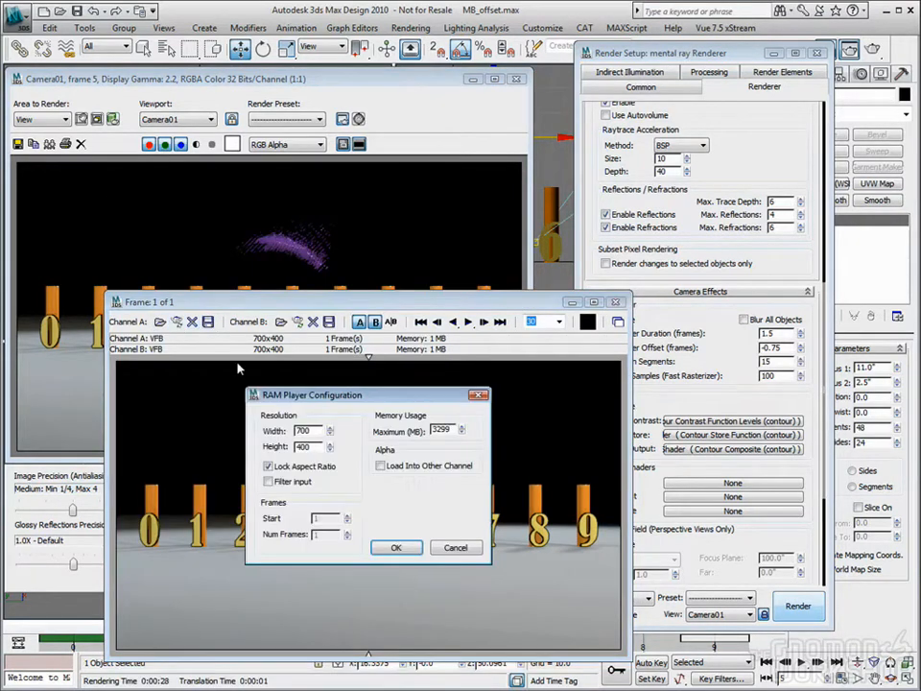
click(393, 549)
mouse_move(370, 366)
mouse_down()
mouse_move(319, 362)
mouse_move(484, 360)
mouse_move(269, 362)
mouse_move(441, 364)
mouse_move(386, 366)
mouse_move(438, 373)
mouse_move(378, 379)
mouse_up()
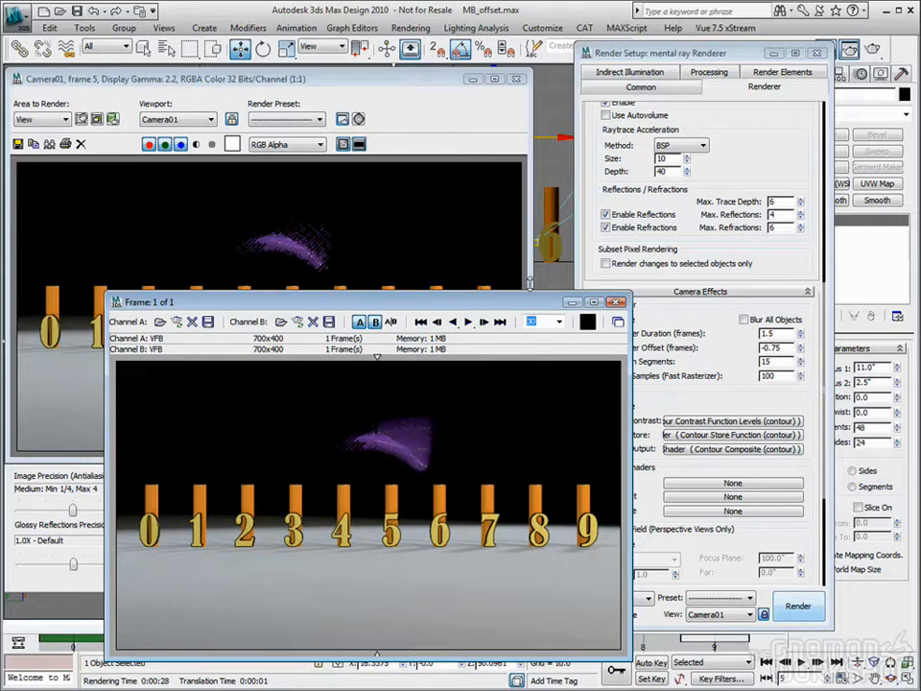
mouse_move(376, 360)
mouse_down()
mouse_move(417, 366)
mouse_move(399, 370)
mouse_up()
Turn off Use Fast Rasterizer and set the regular motion blur Time Samples to 80
drag(794, 237, 777, 342)
drag(775, 196, 775, 335)
drag(774, 227, 774, 185)
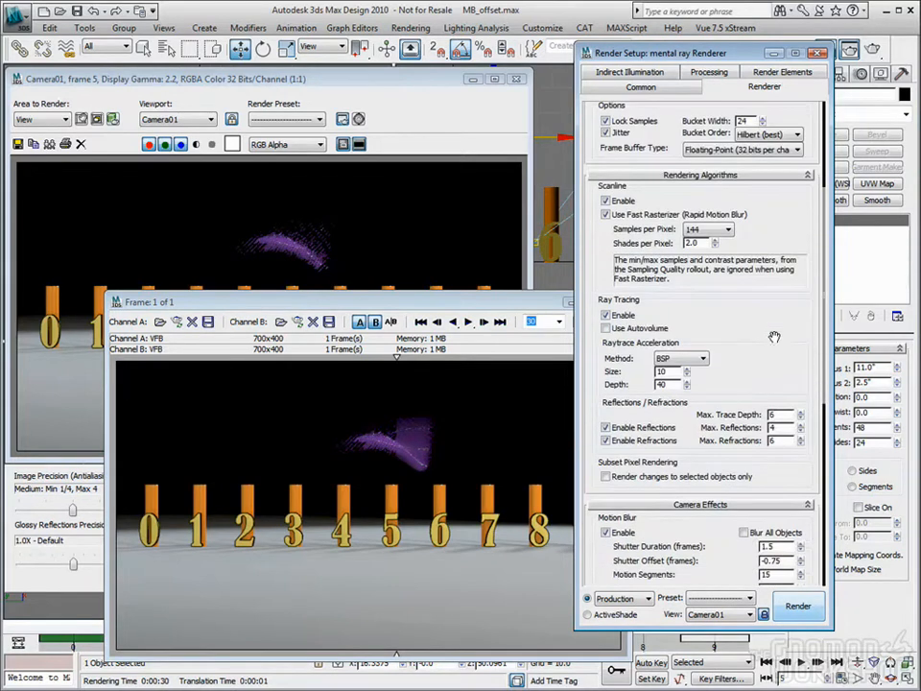
click(606, 214)
scroll(775, 340, down, 10)
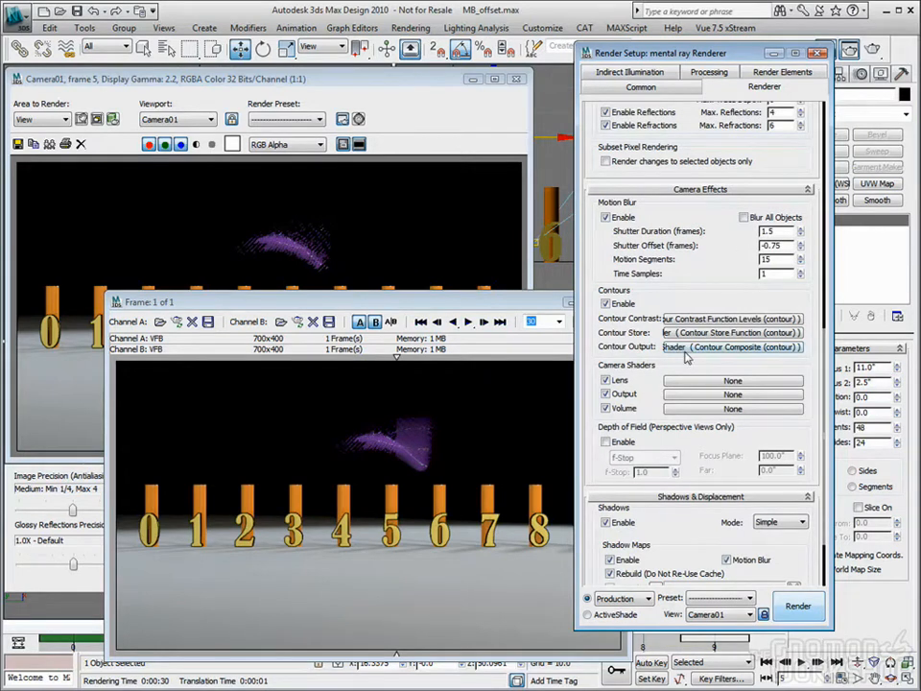
scroll(700, 354, down, 2)
double_click(775, 231)
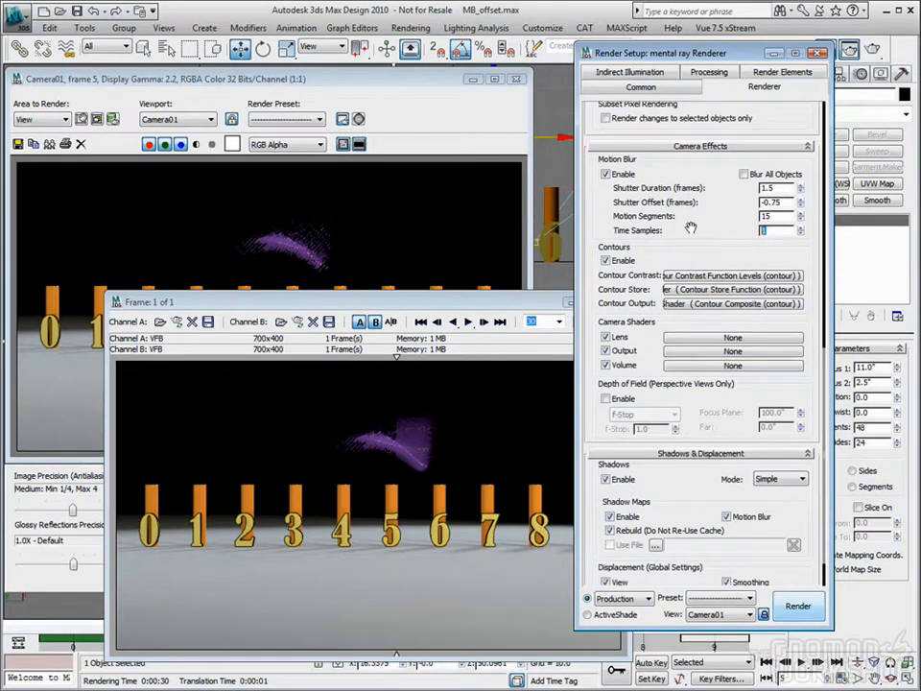
text(100)
drag(781, 401, 775, 391)
drag(781, 231, 753, 232)
Turn Use Fast Rasterizer back on and render frame 5 from Camera01 again
scroll(697, 234, up, 5)
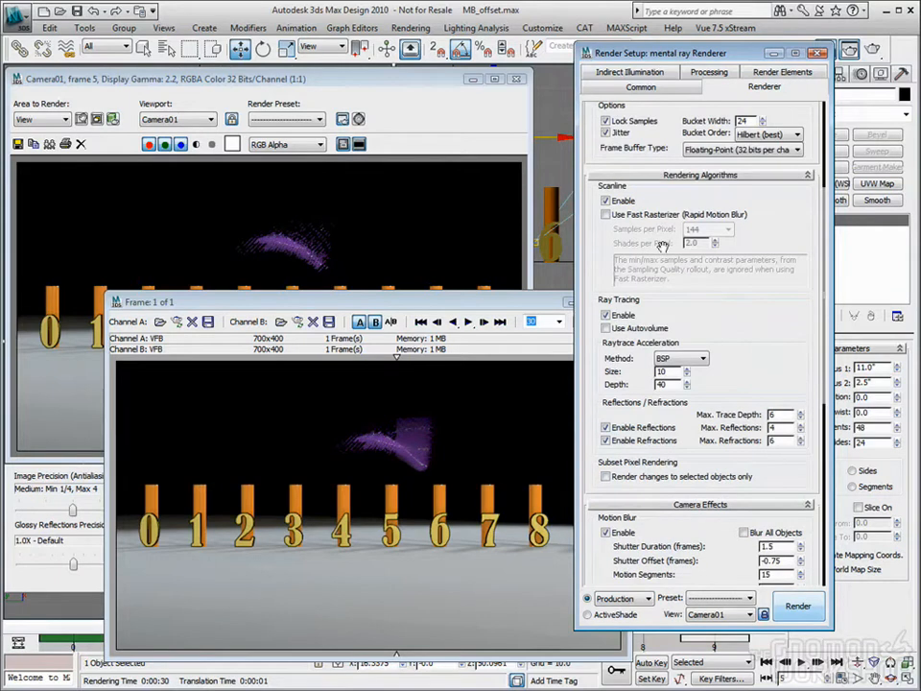
click(605, 214)
scroll(770, 278, down, 2)
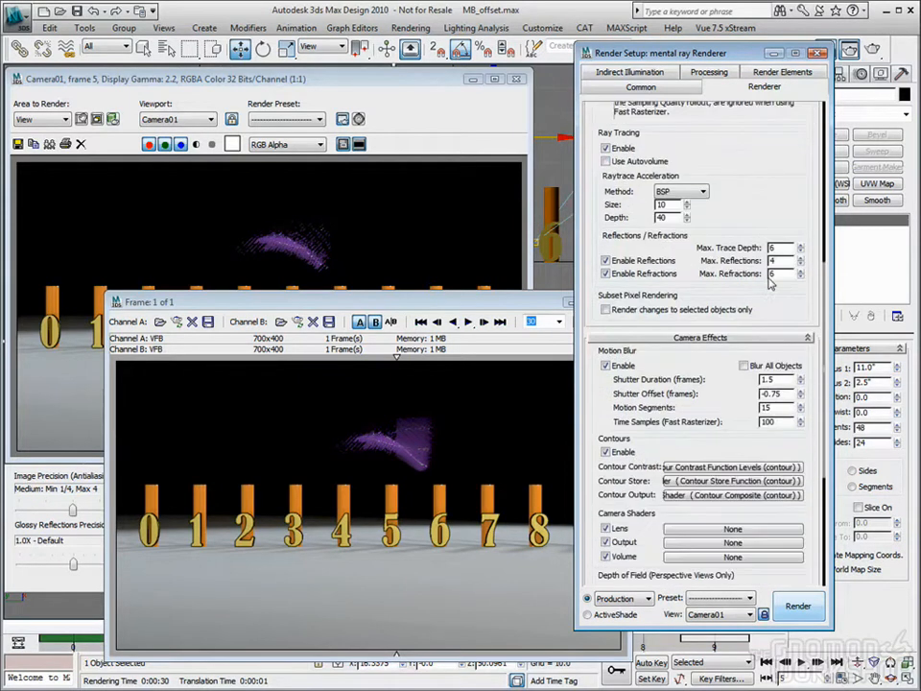
scroll(770, 280, down, 1)
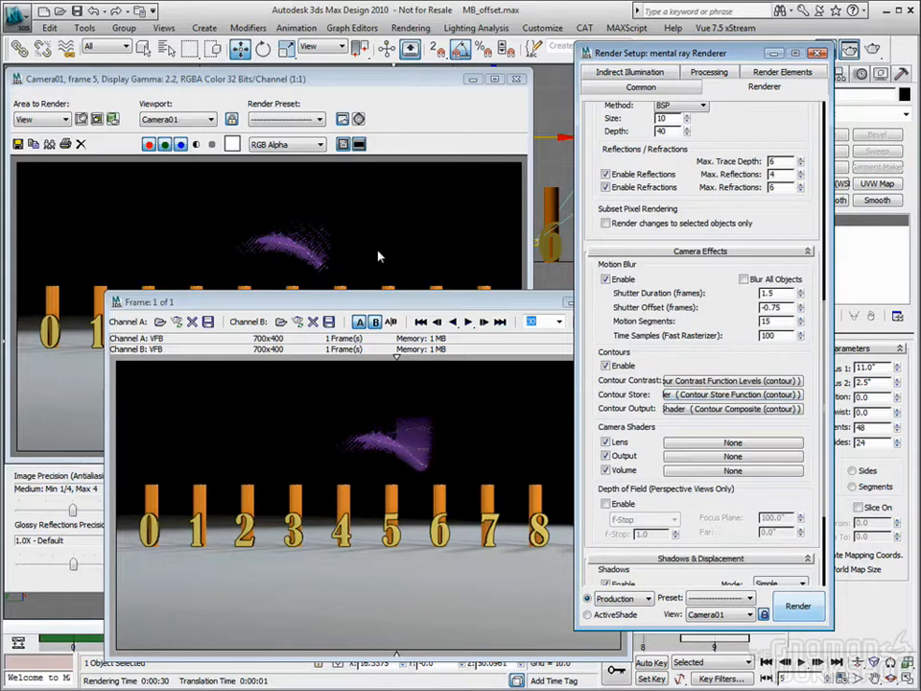
click(299, 77)
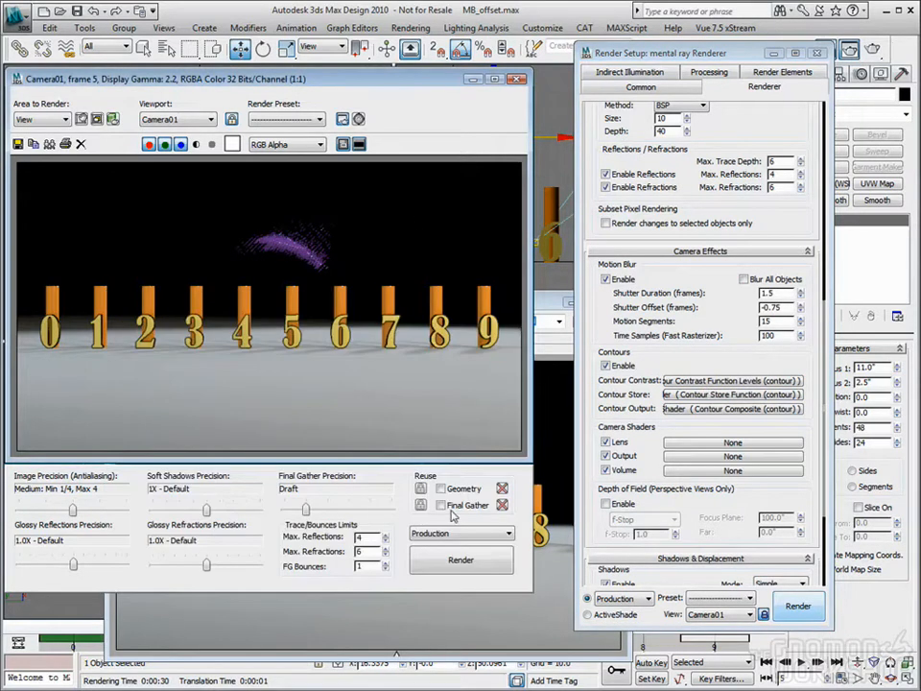
click(448, 566)
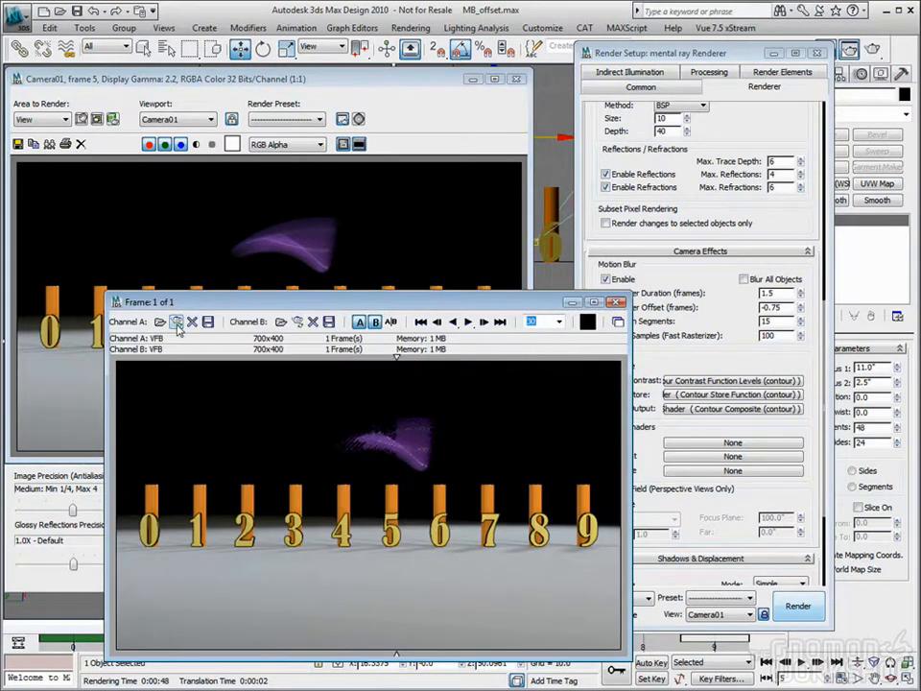
Load the new render into RAM Player channel A at 700x400, compare it with channel B, and close the RAM Player
click(178, 324)
click(398, 547)
mouse_move(364, 362)
mouse_down()
mouse_move(508, 361)
mouse_move(262, 363)
mouse_move(436, 363)
mouse_move(418, 371)
mouse_up()
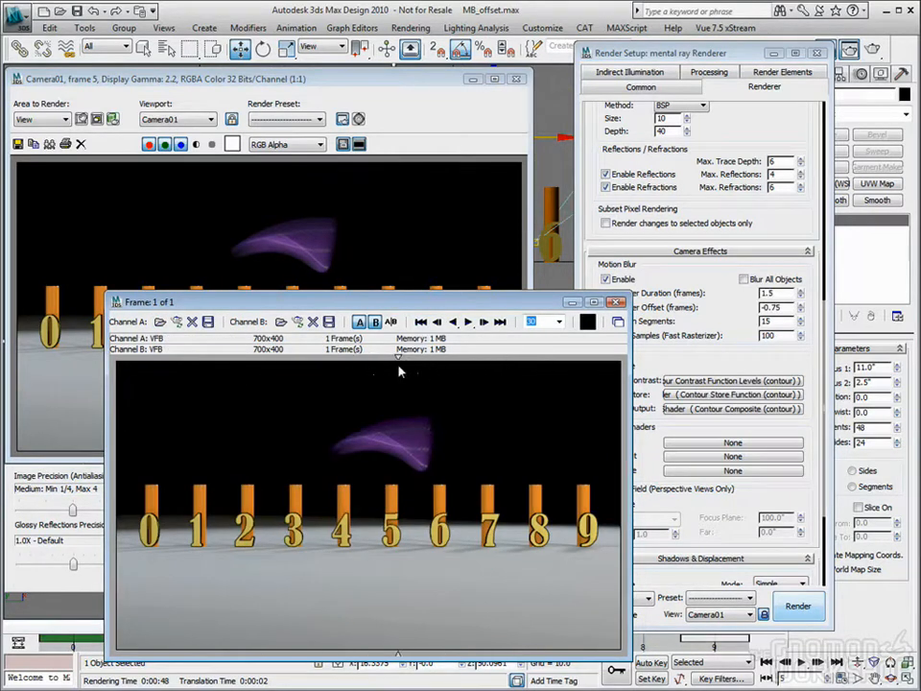
click(621, 302)
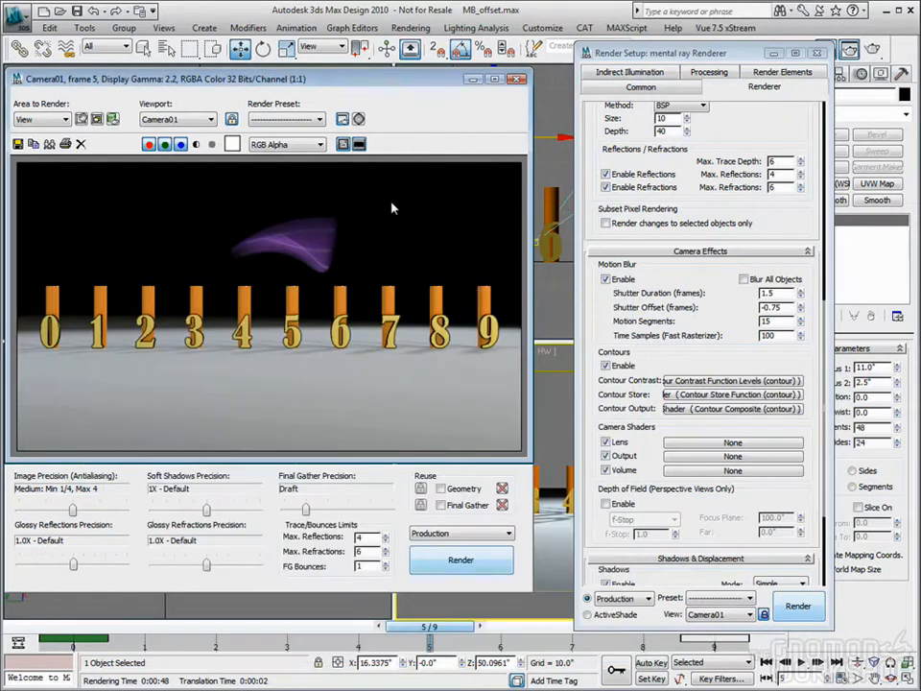
Toggle Use Fast Rasterizer off and back on to check the regular Time Samples value
scroll(622, 452, up, 5)
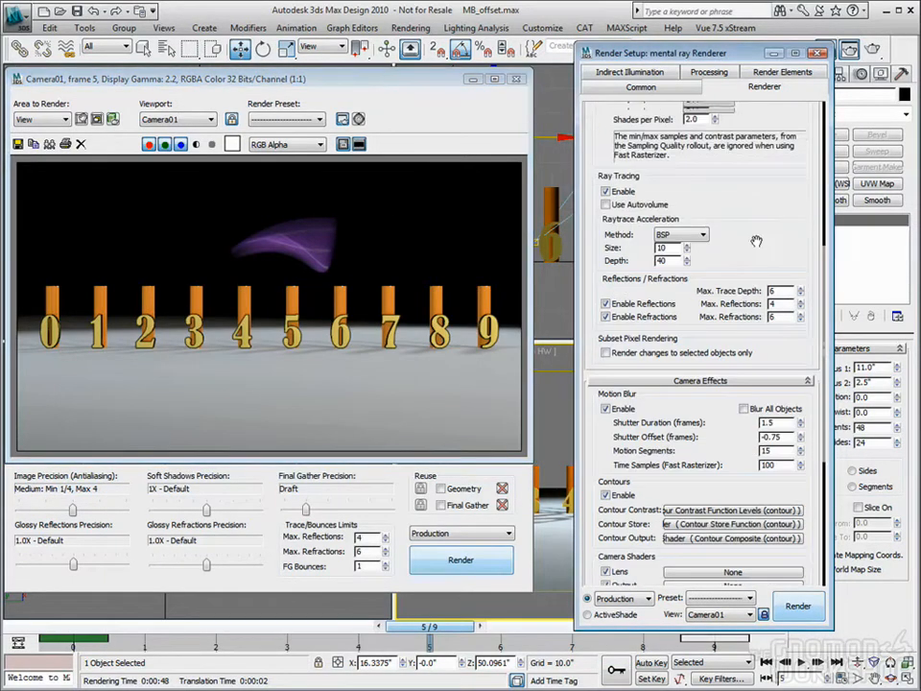
drag(789, 208, 788, 313)
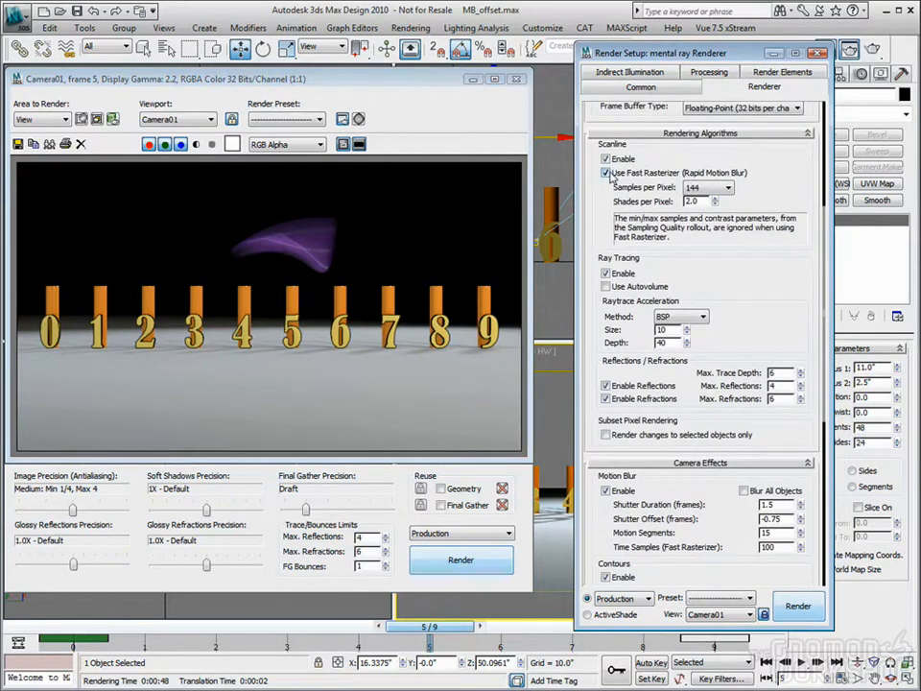
click(607, 174)
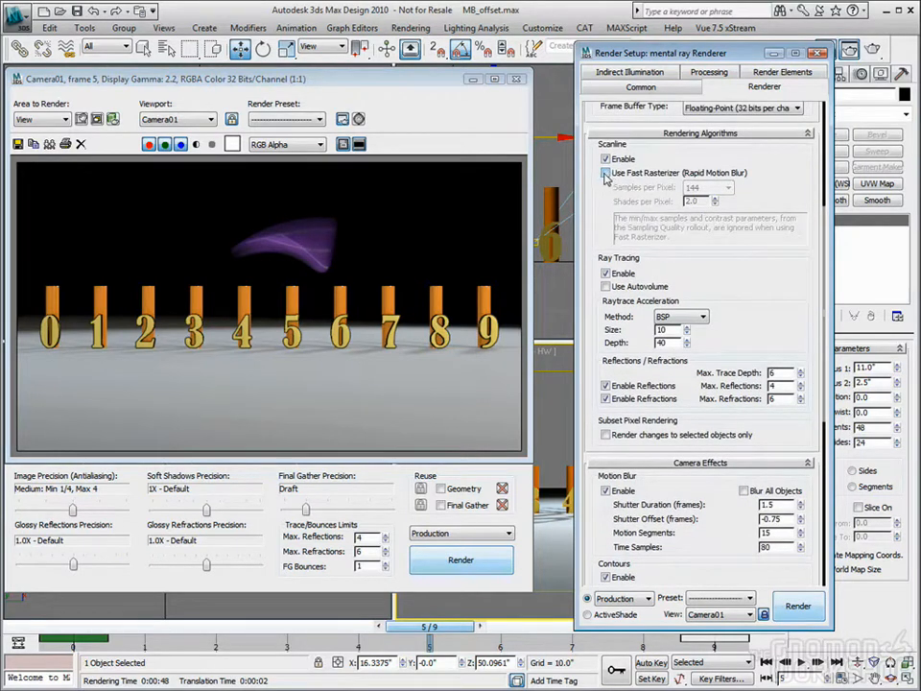
click(606, 173)
Set the motion blur Time Samples (Fast Rasterizer) to 1 and render frame 5 from Camera01
mouse_move(766, 318)
mouse_down()
mouse_move(769, 262)
mouse_move(770, 344)
mouse_move(769, 305)
mouse_up()
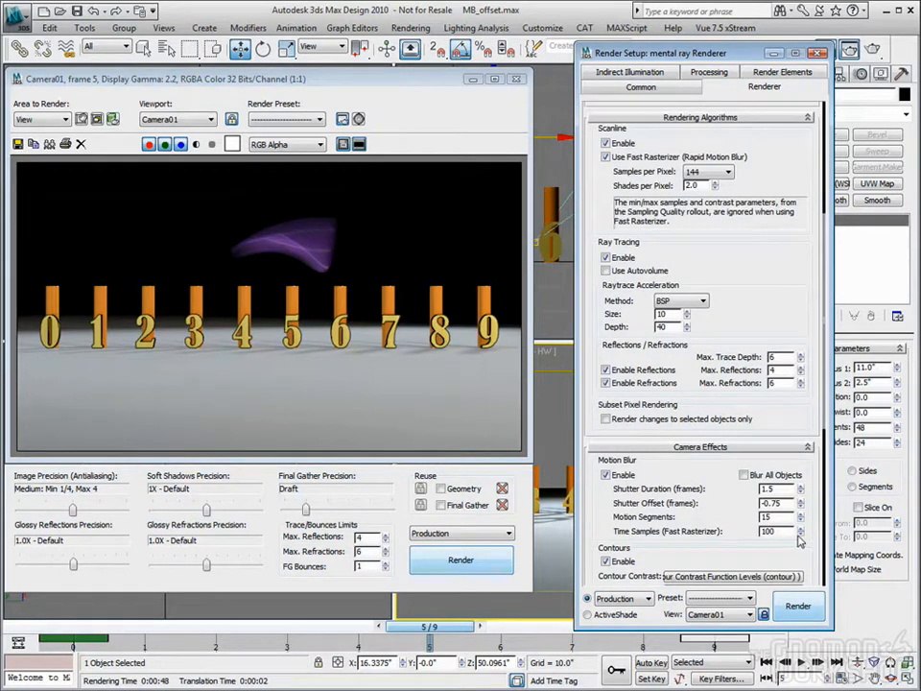
click(807, 608)
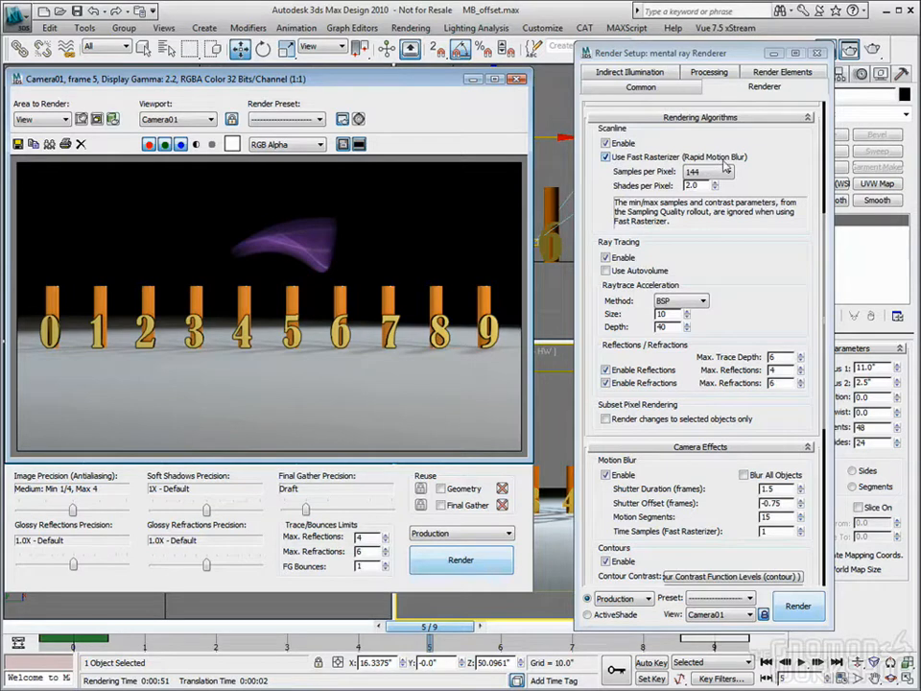
Review the regular motion blur Time Samples with Use Fast Rasterizer off, ending with the rasterizer turned back on
click(605, 156)
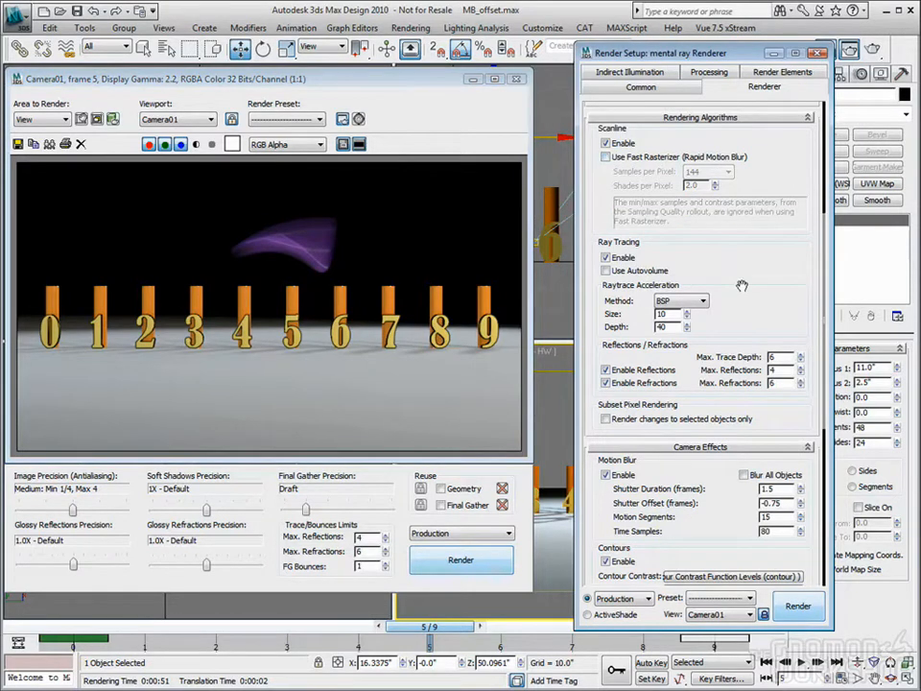
scroll(715, 175, down, 3)
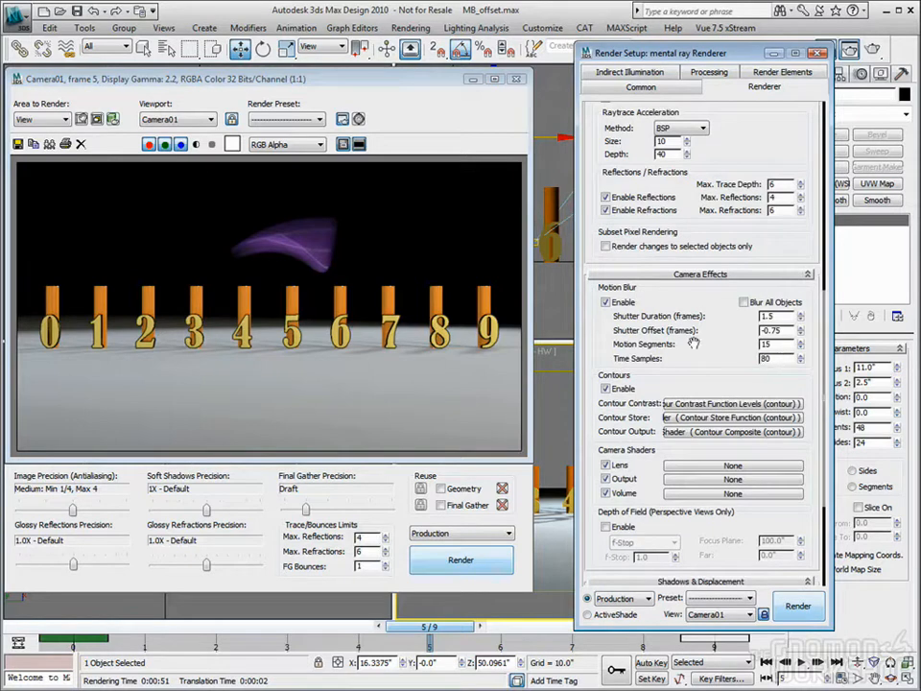
scroll(717, 175, up, 3)
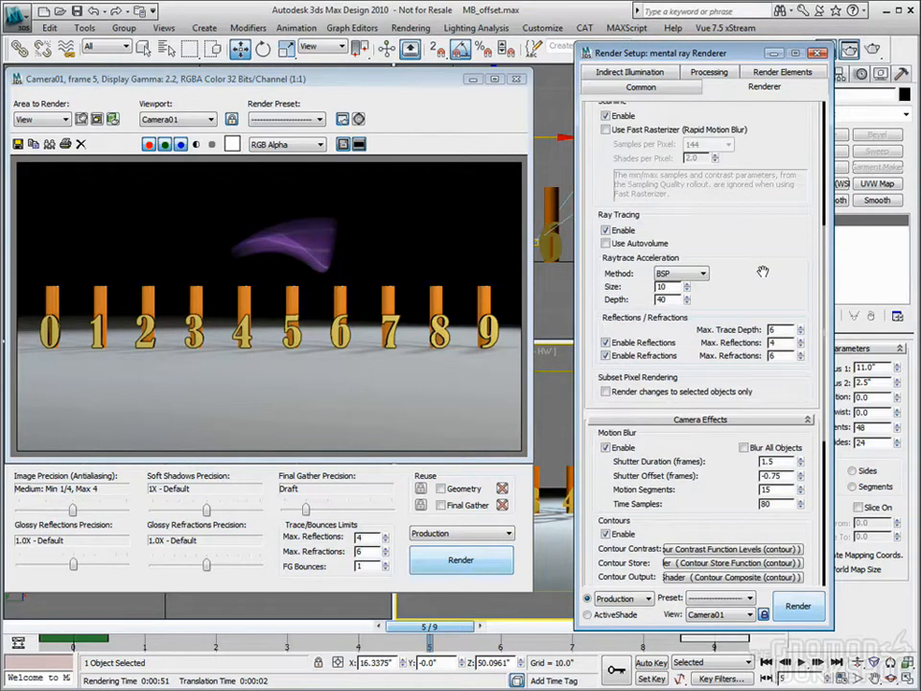
click(605, 129)
click(606, 130)
double_click(764, 504)
scroll(739, 306, up, 3)
drag(740, 306, 767, 266)
click(606, 216)
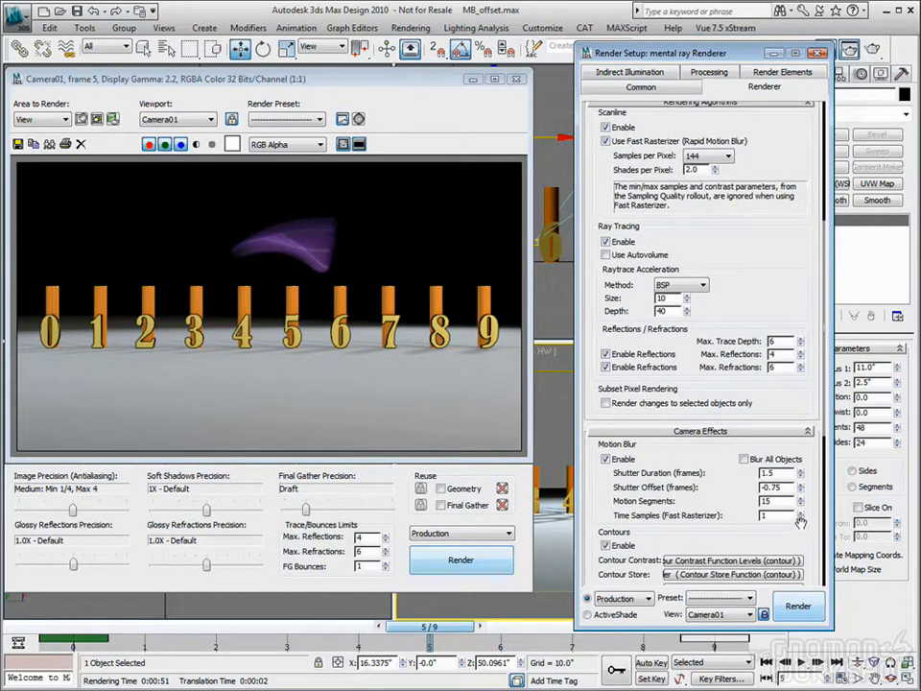
Set the motion blur Time Samples (Fast Rasterizer) to 100
drag(803, 518, 806, 486)
drag(791, 432, 791, 423)
scroll(729, 279, up, 3)
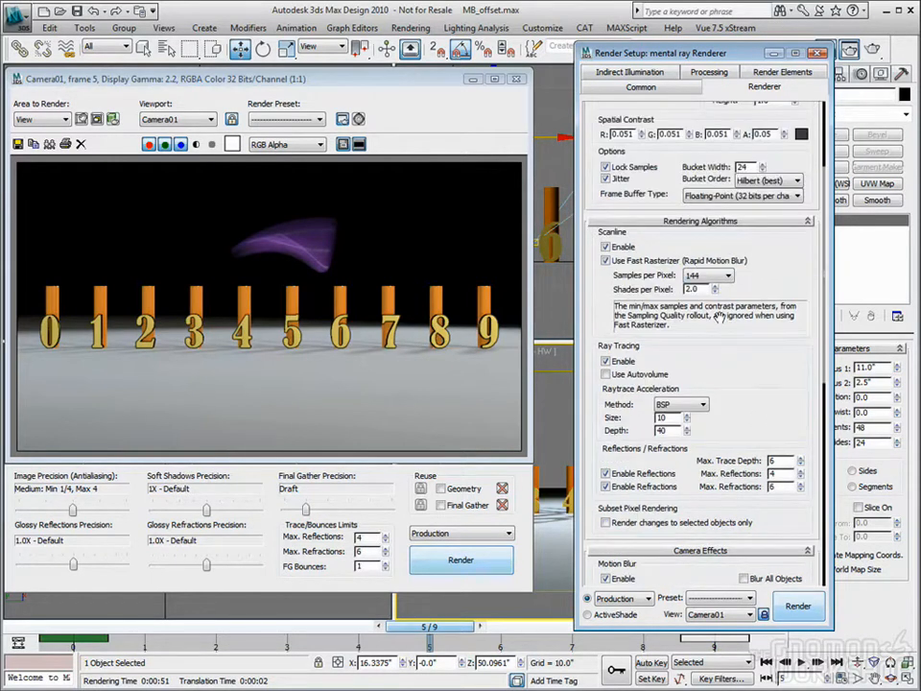
Switch Use Fast Rasterizer off and on once more, and review the motion blur settings under Camera Effects
click(605, 260)
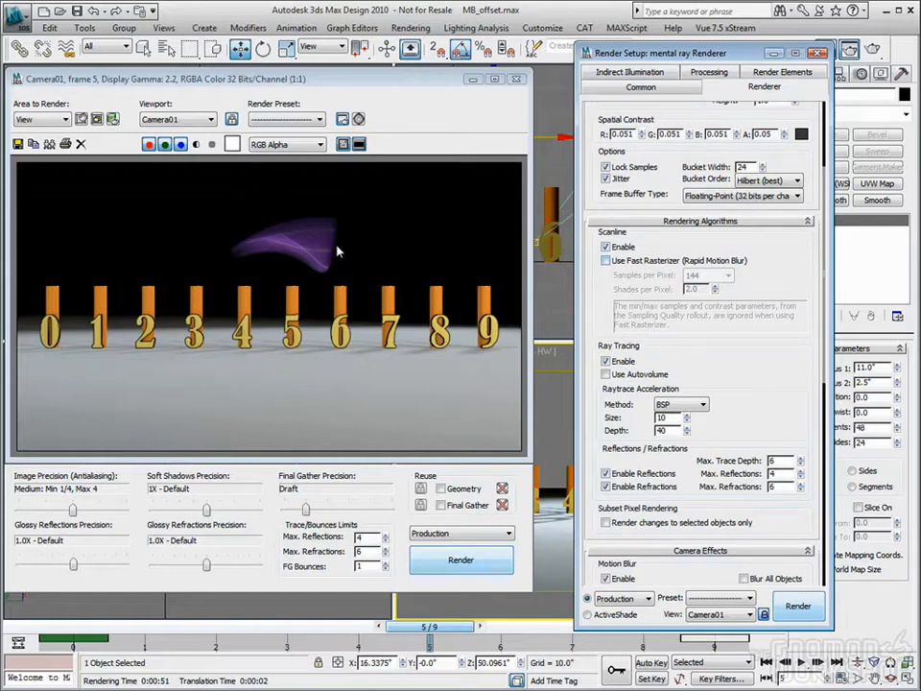
click(606, 261)
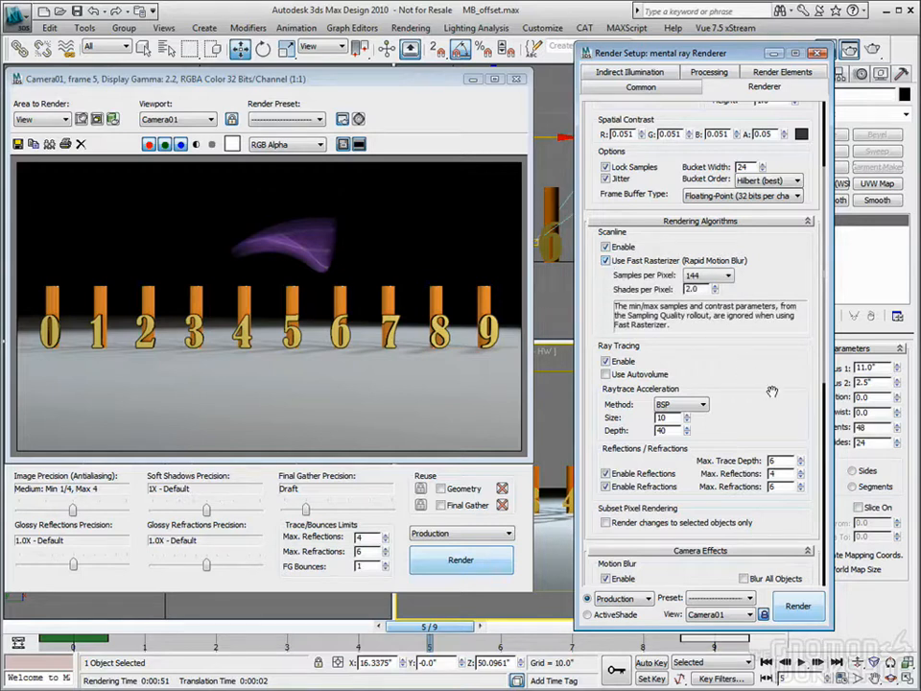
scroll(758, 374, down, 5)
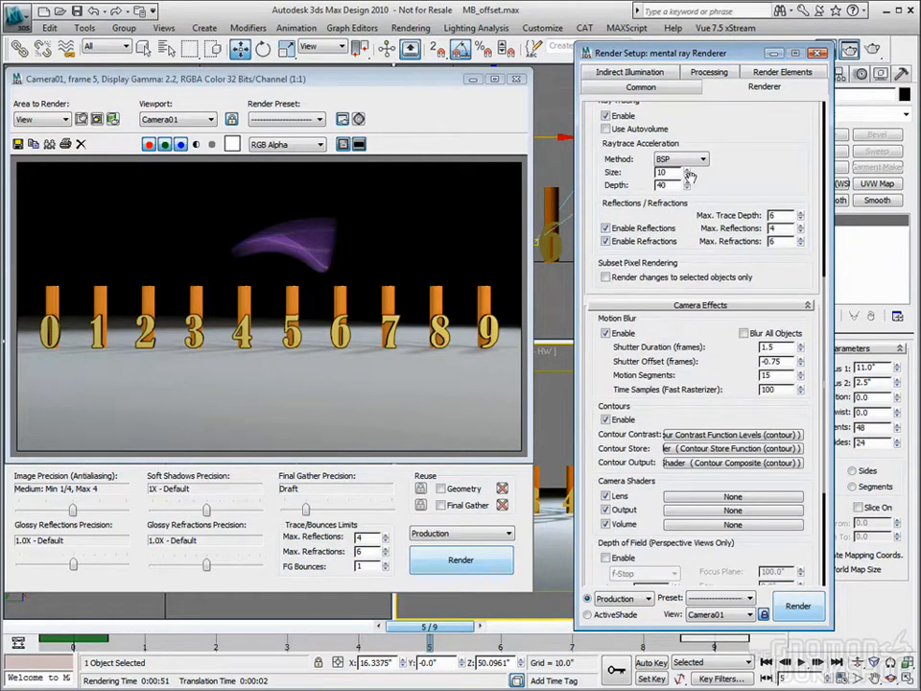
Toggle Use Fast Rasterizer off and back on to compare how the Time Samples setting changes under Camera Effects
drag(734, 143, 734, 217)
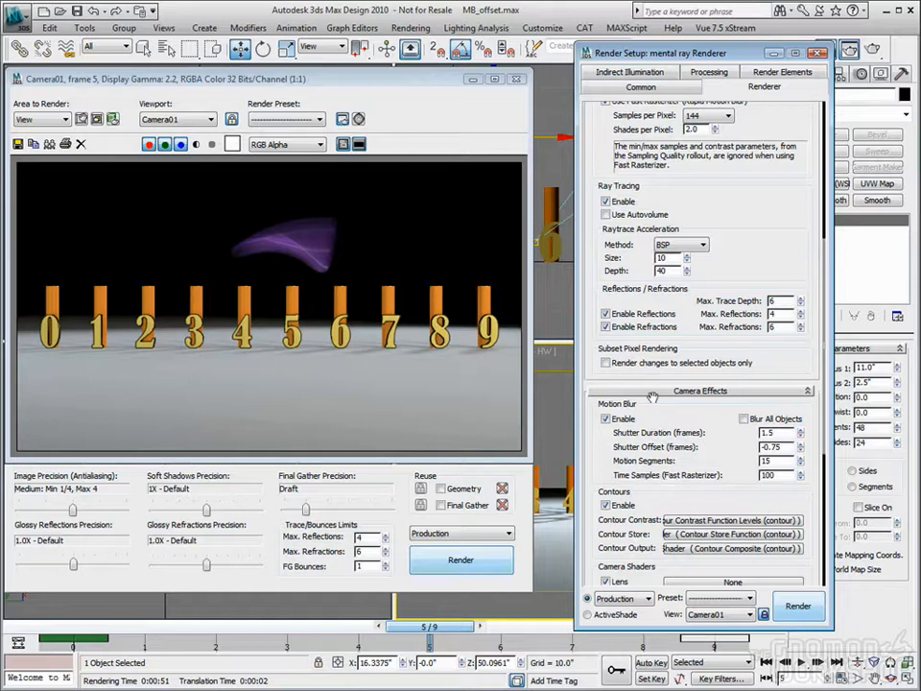
scroll(710, 274, up, 3)
drag(768, 324, 773, 271)
click(605, 137)
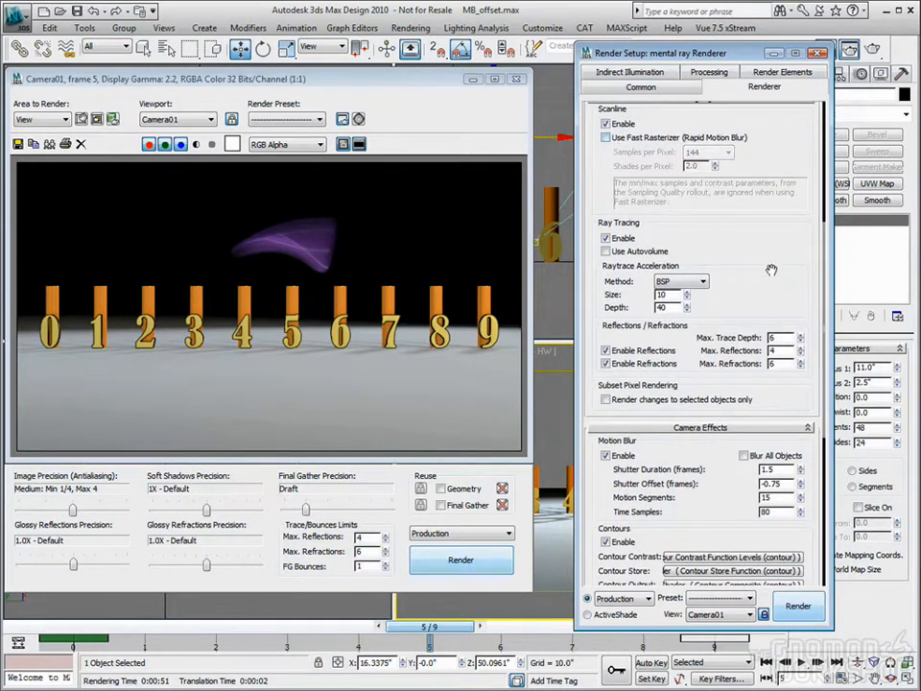
scroll(732, 268, down, 3)
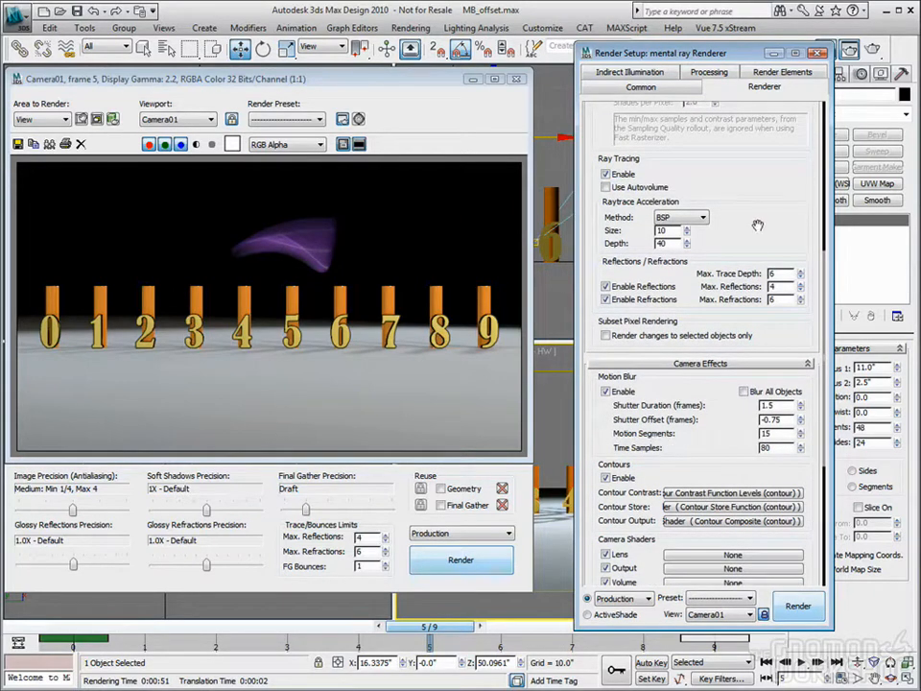
scroll(633, 240, up, 7)
click(634, 230)
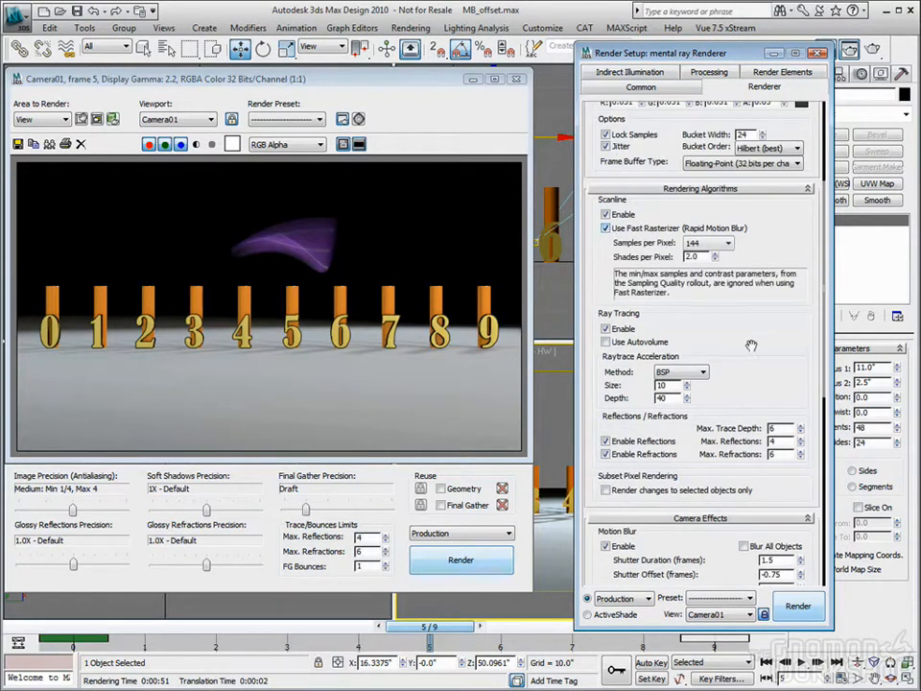
drag(758, 345, 733, 264)
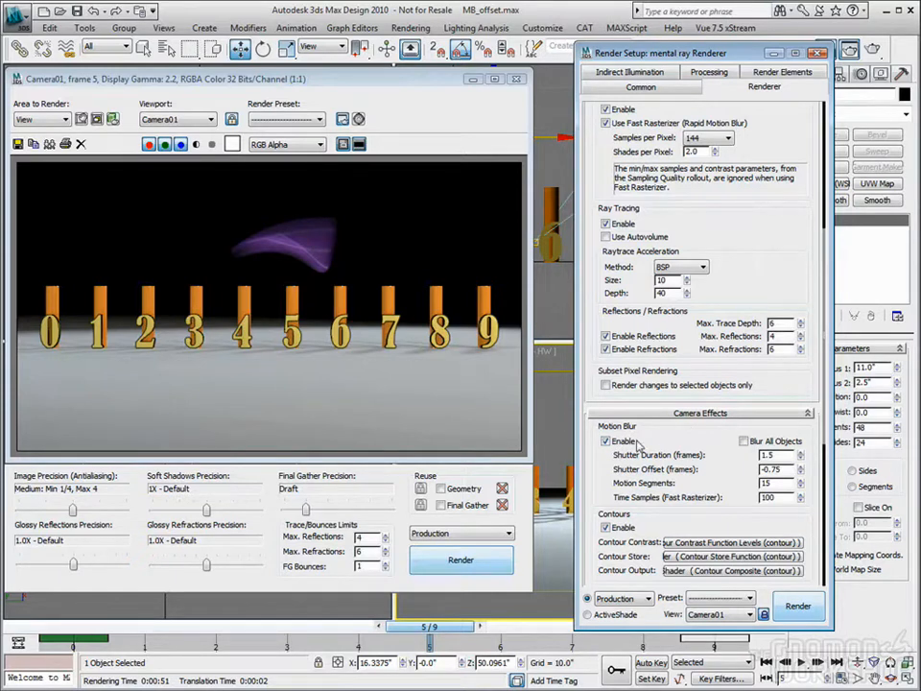
Disable Motion Blur under Camera Effects and turn off Use Fast Rasterizer under Rendering Algorithms
click(606, 442)
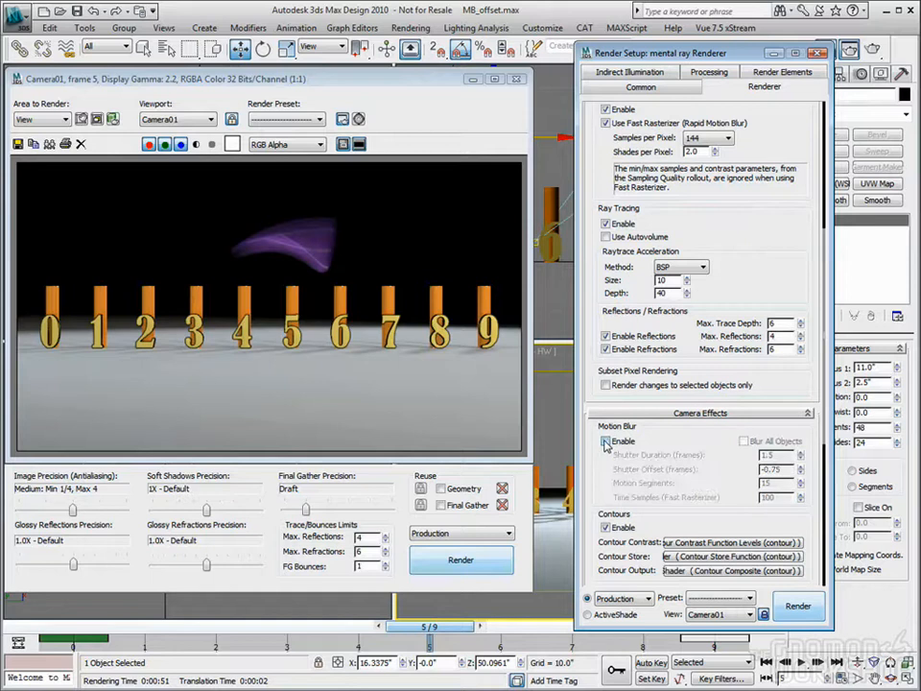
drag(815, 287, 815, 363)
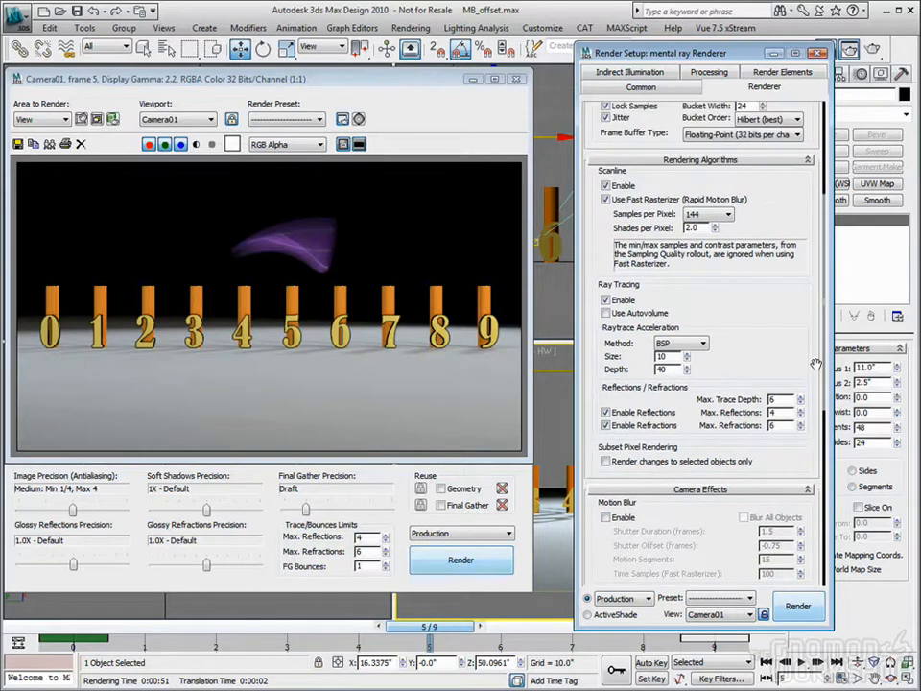
click(607, 199)
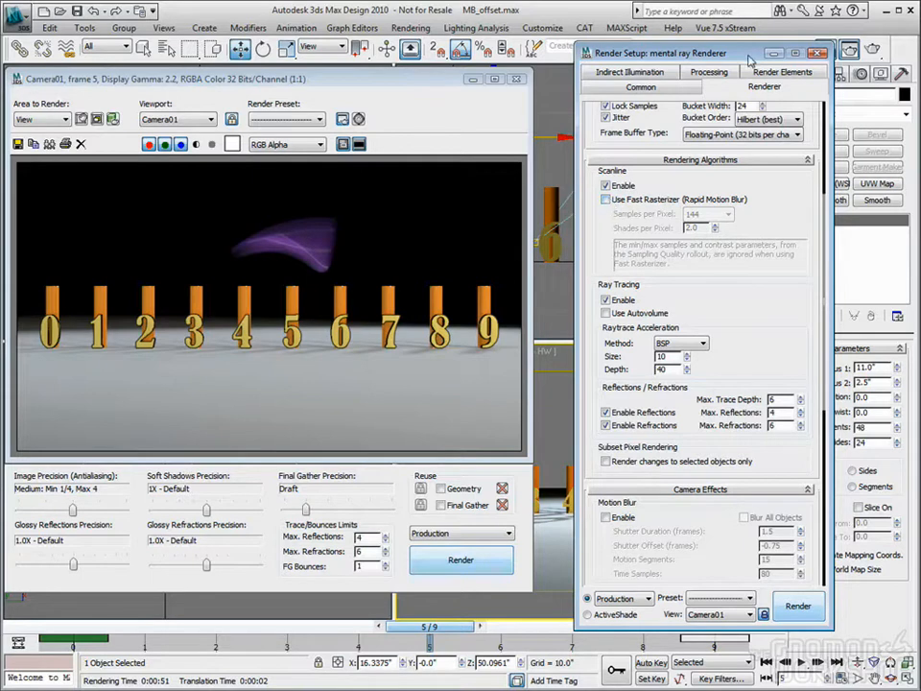
Hide the Torus layer and unhide the Sphere layer, and close the layer manager and the rendered frame window
drag(671, 53, 667, 95)
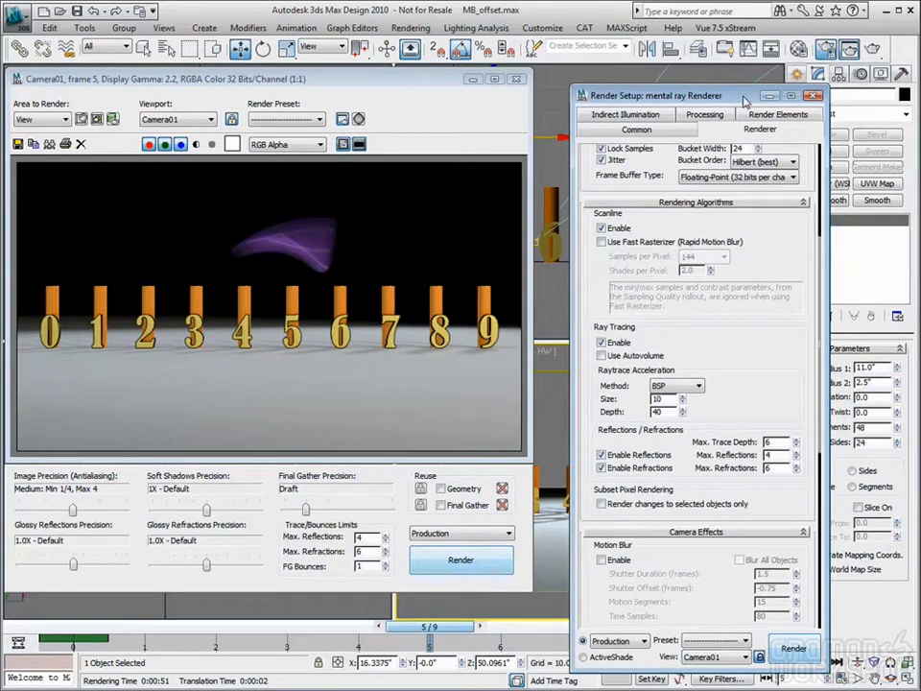
click(700, 50)
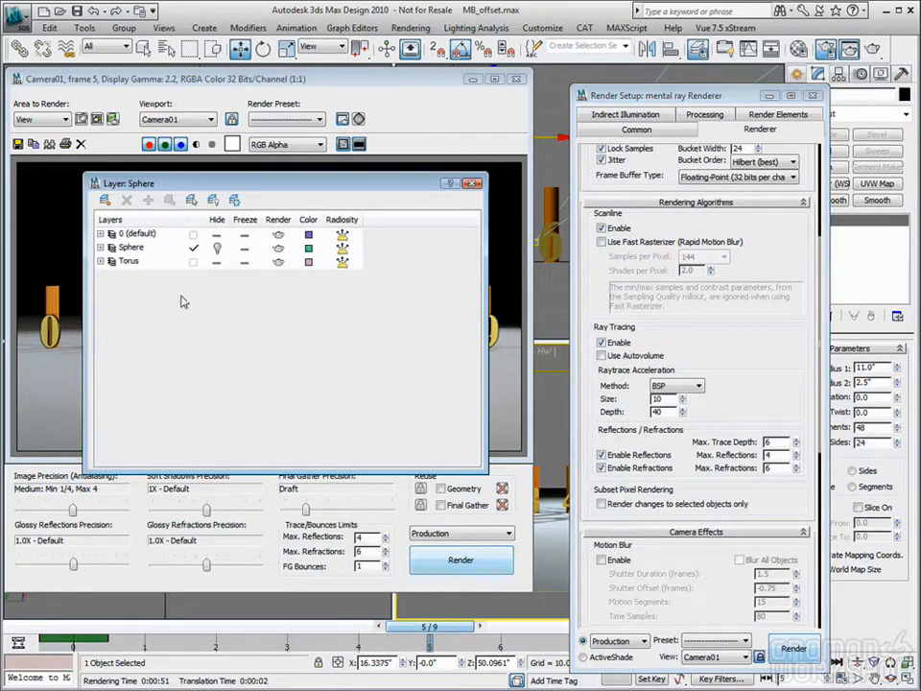
click(216, 261)
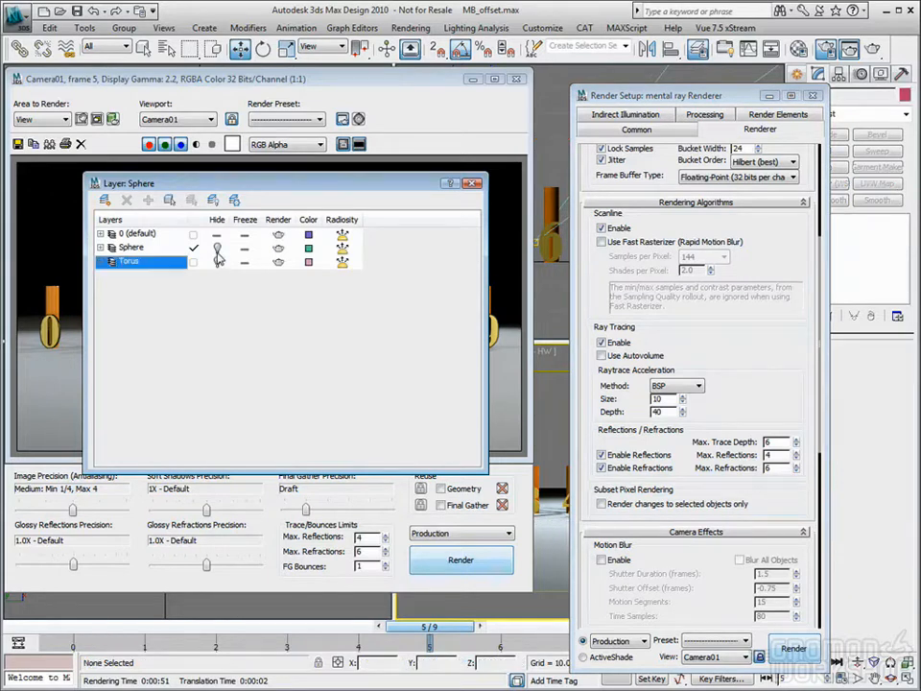
click(217, 247)
click(471, 183)
click(516, 78)
Assign an HDR Image Motion Blur (mi) map as the Output camera shader under Camera Effects
drag(705, 96, 596, 36)
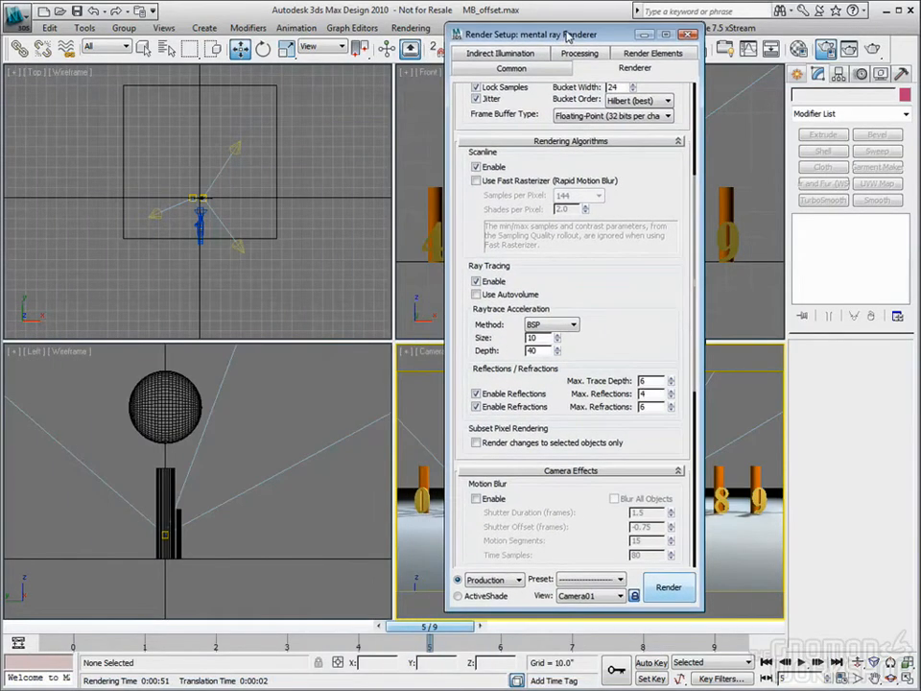
scroll(649, 240, down, 4)
scroll(649, 240, down, 5)
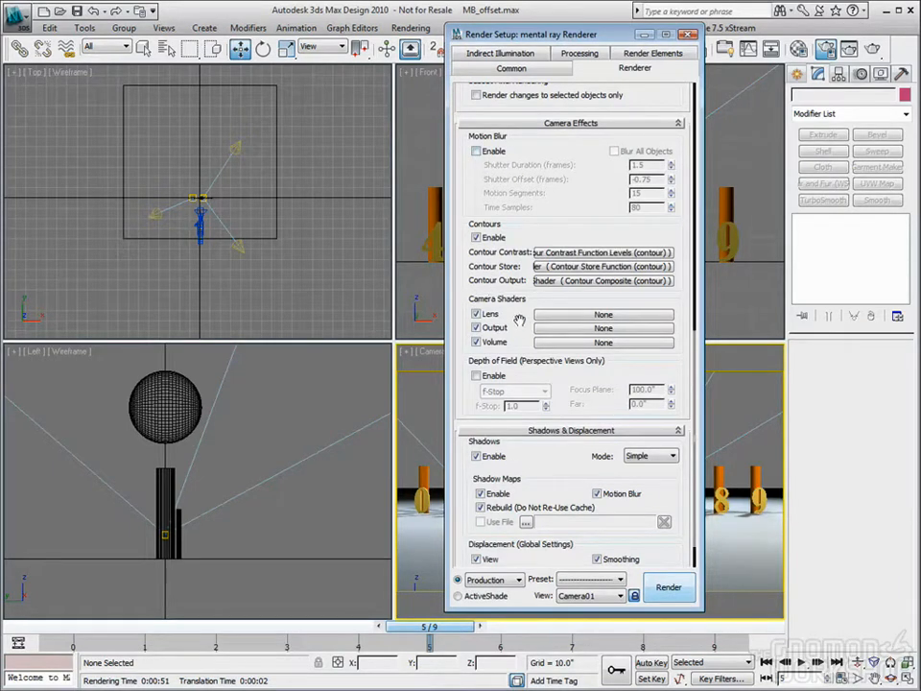
click(575, 328)
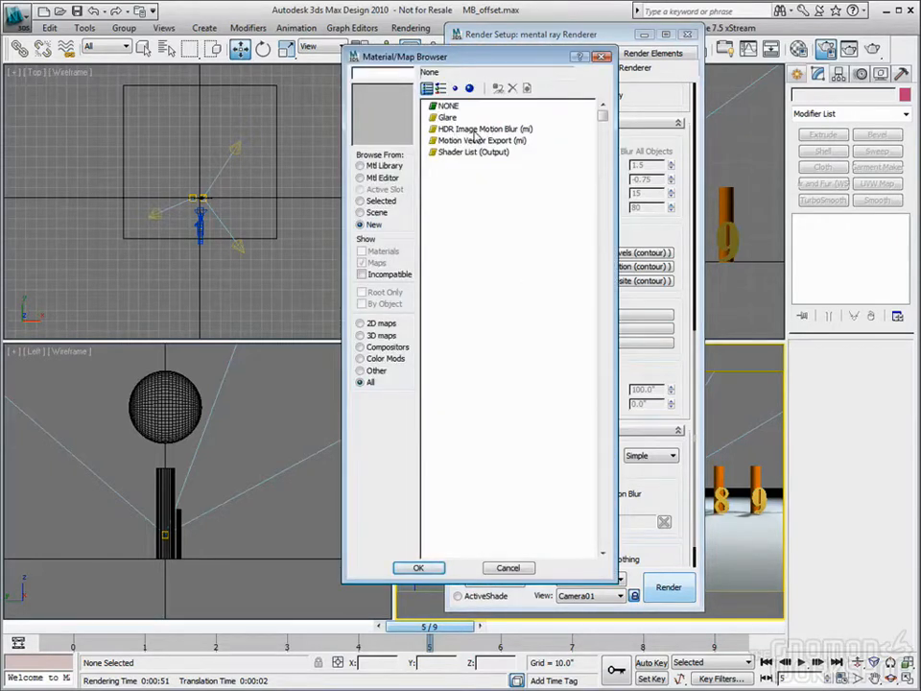
double_click(472, 131)
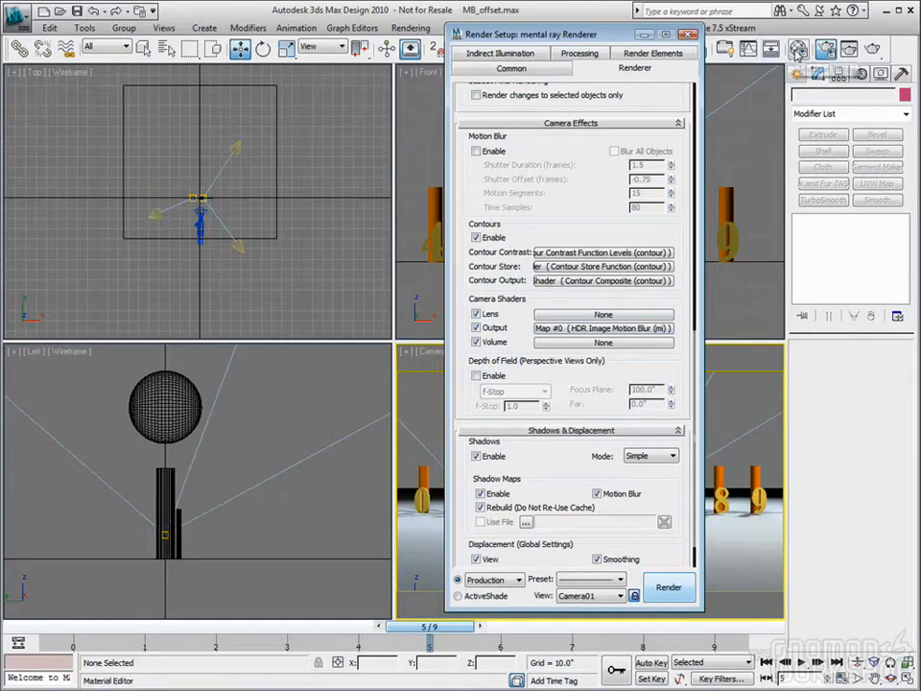
Place the Output camera shader in the first Material Editor slot as an instance to expose its parameters
click(797, 50)
drag(595, 332, 50, 100)
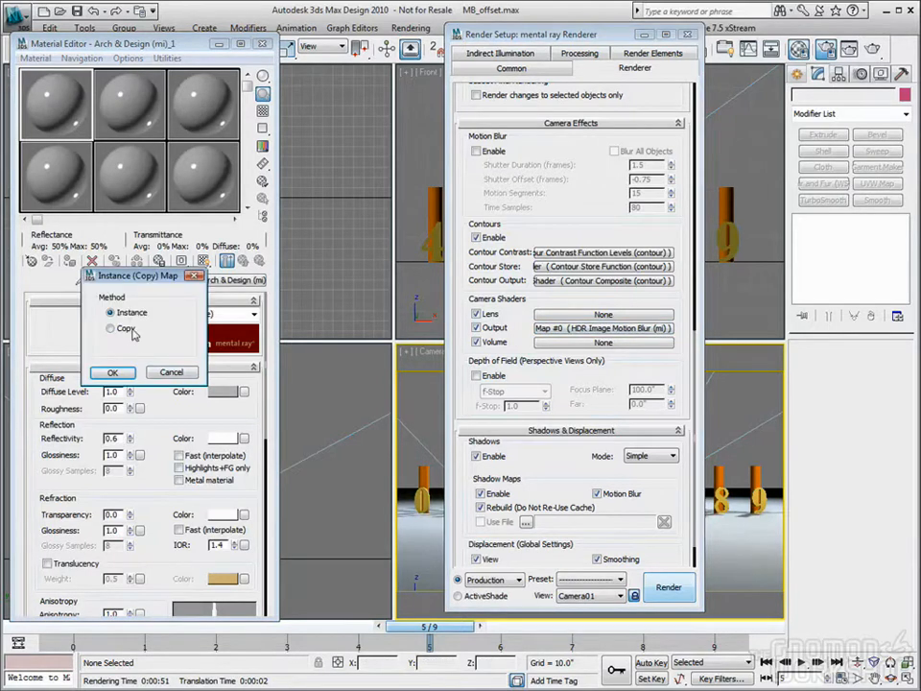
click(112, 372)
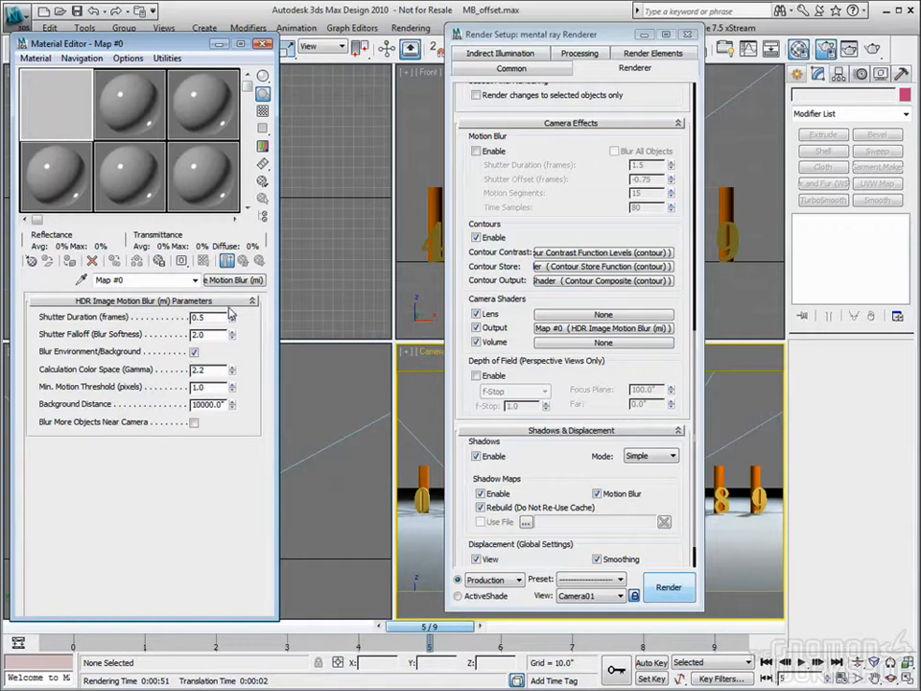
Close the render settings and render frame 5 of the sphere from Camera01, keeping the frame window beside the shader parameters
click(687, 35)
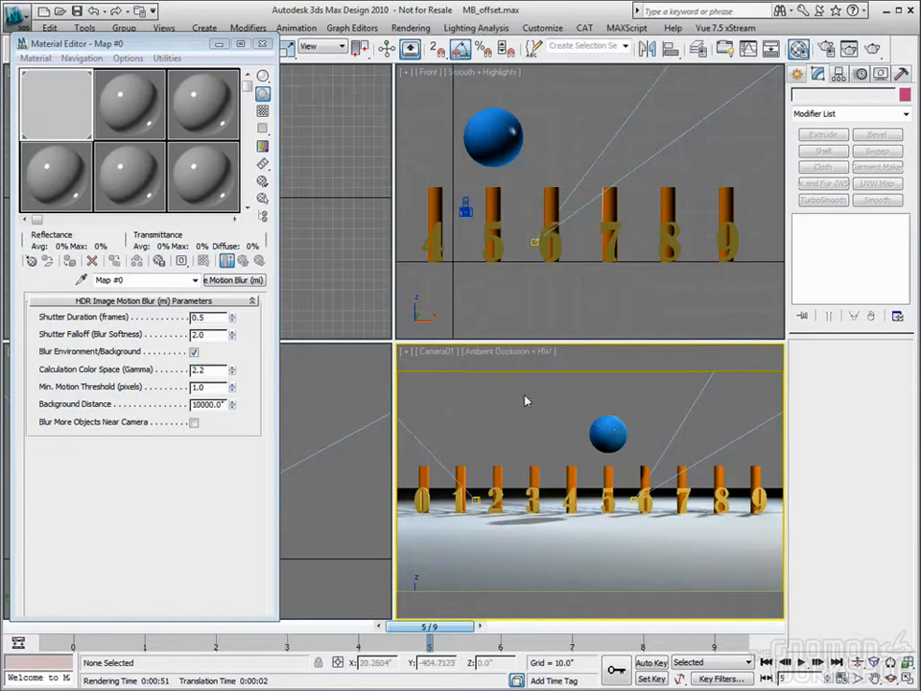
click(872, 49)
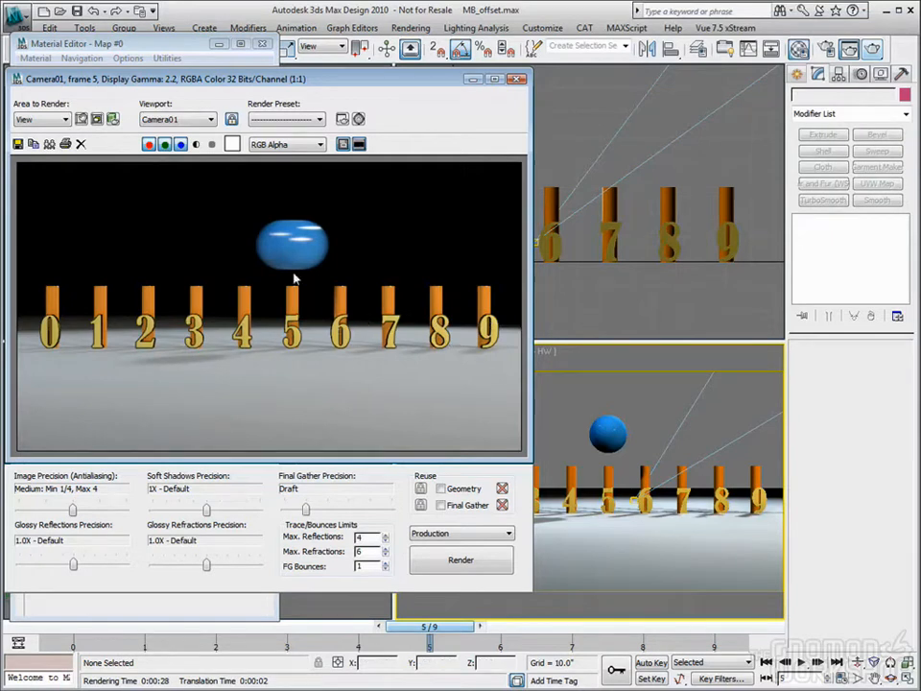
drag(267, 76, 552, 69)
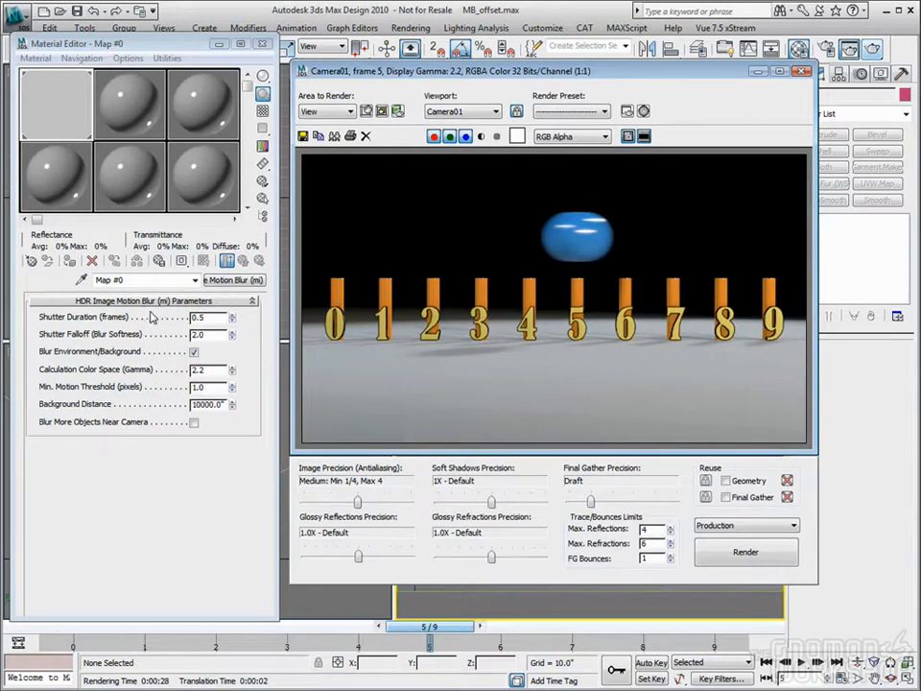
click(746, 551)
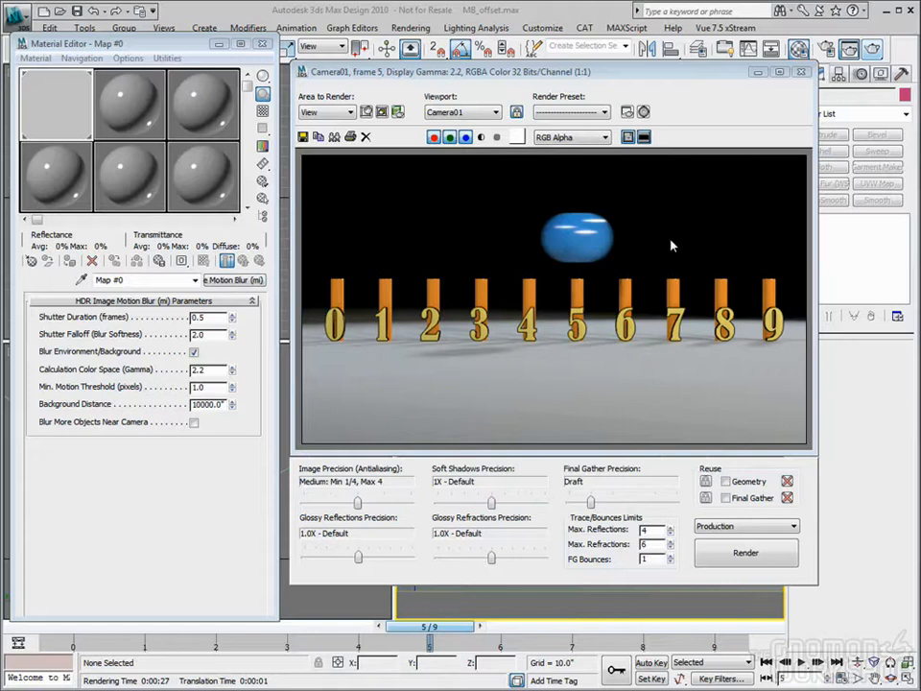
Unhide the Torus layer, hide the Sphere layer, and move the animation to frame 6
click(757, 73)
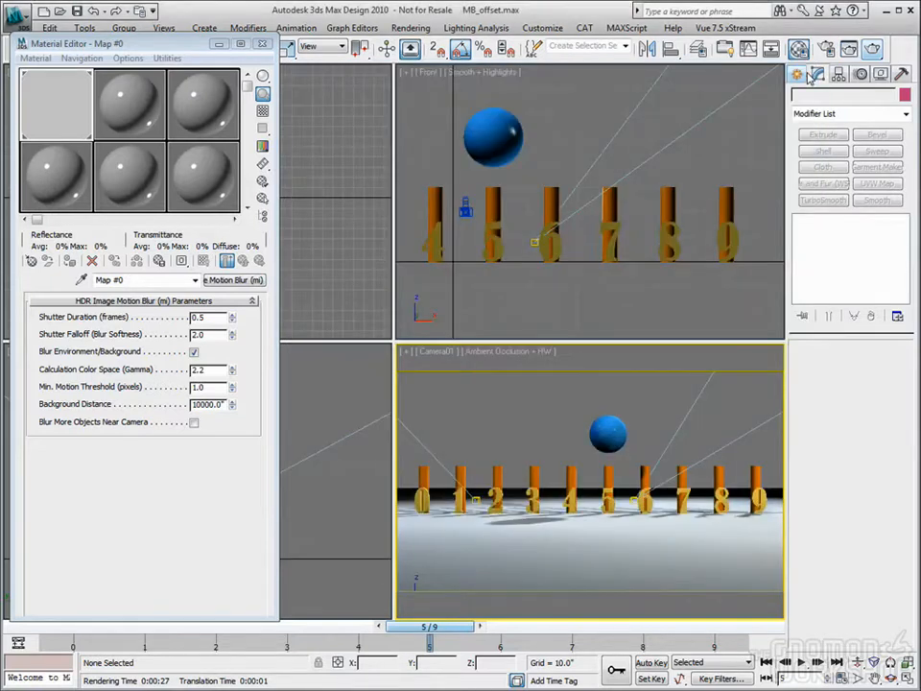
click(698, 50)
click(217, 261)
click(217, 247)
click(472, 182)
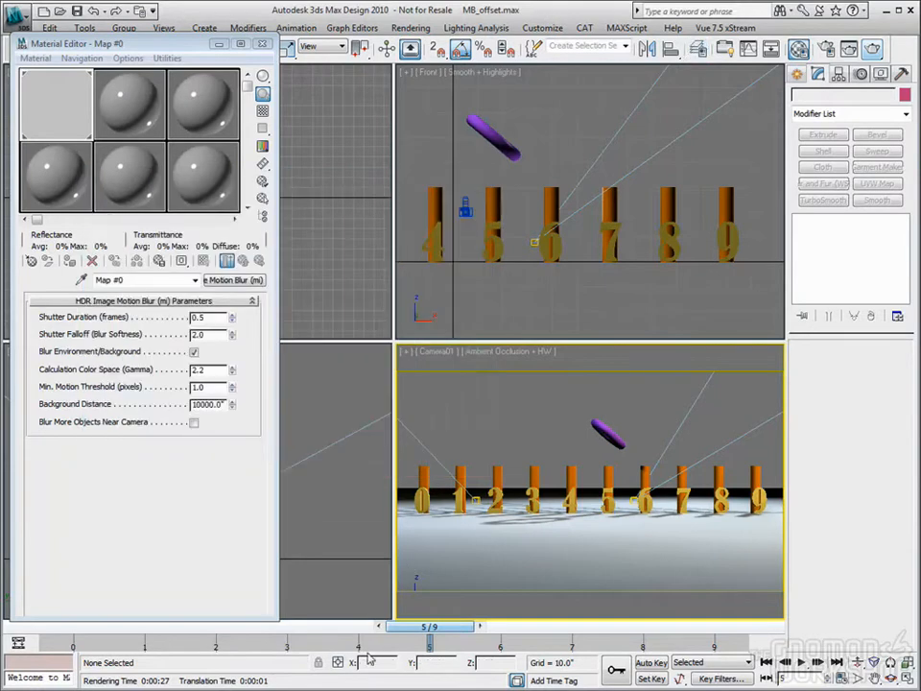
click(482, 627)
mouse_move(486, 632)
mouse_down()
mouse_move(338, 632)
mouse_move(484, 632)
mouse_up()
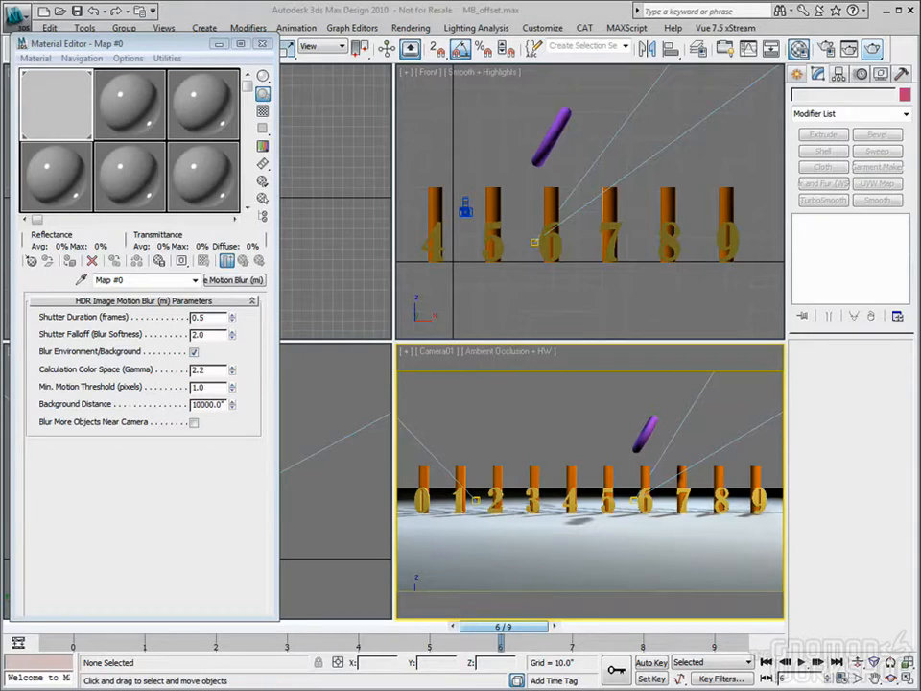
In the movie player, play and scrub through hdr_motionblur_test to examine the torus's HDR image motion blur
drag(428, 94, 468, 137)
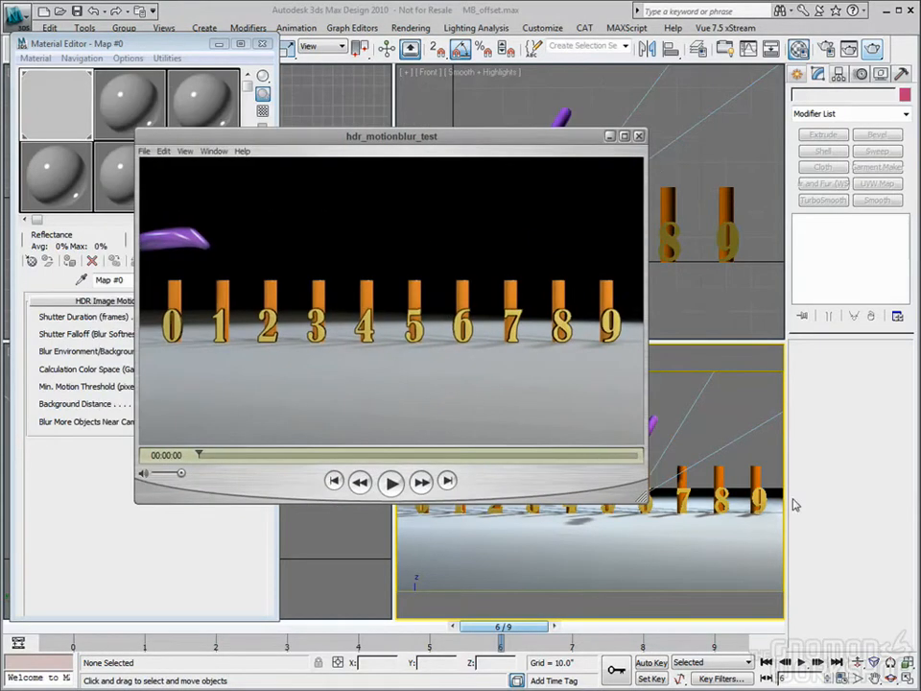
click(390, 482)
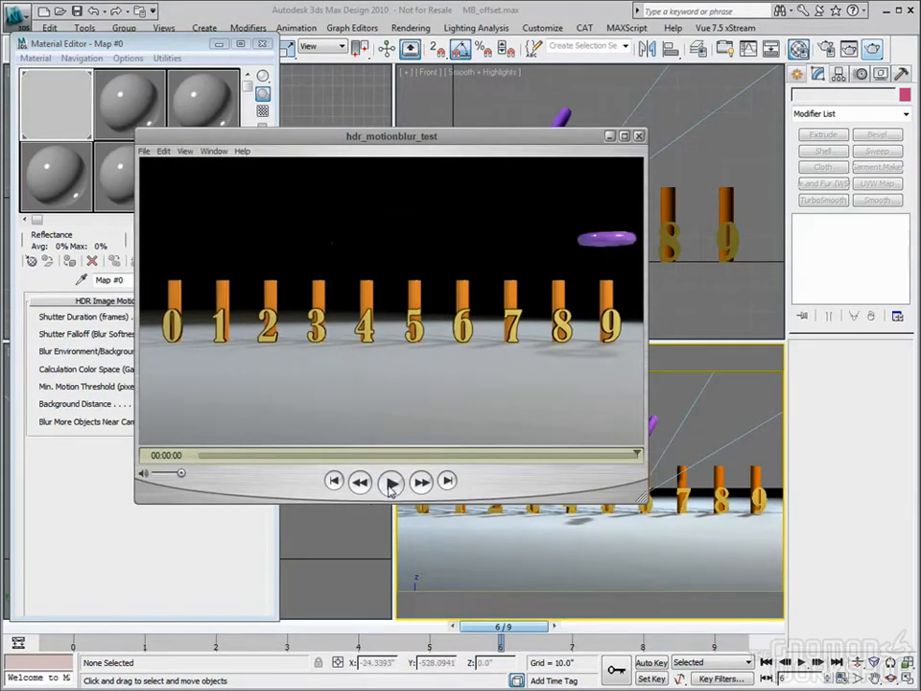
click(391, 482)
click(393, 482)
drag(635, 457, 578, 450)
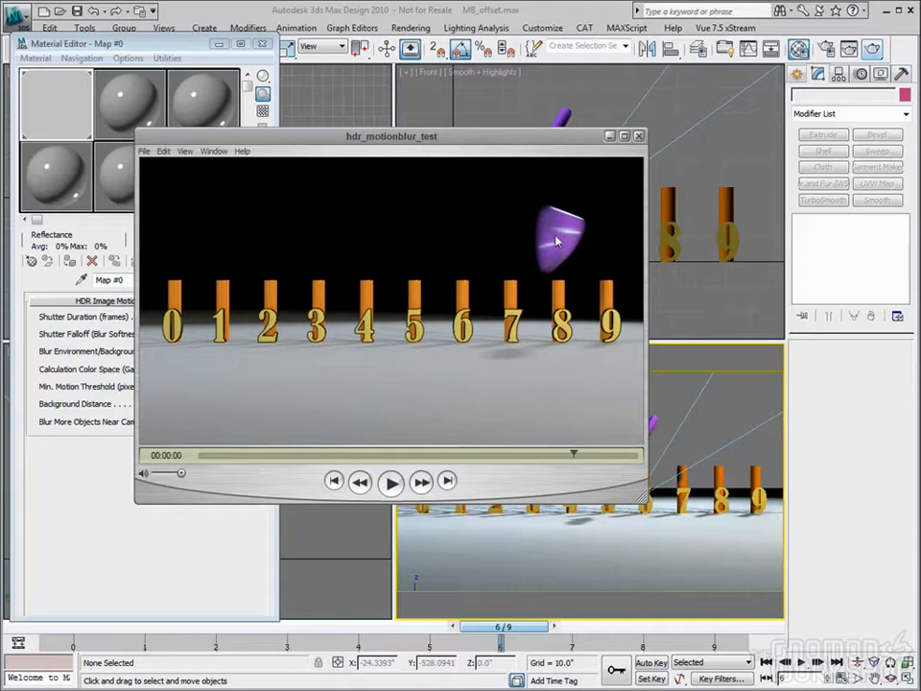
drag(573, 453, 343, 466)
click(389, 481)
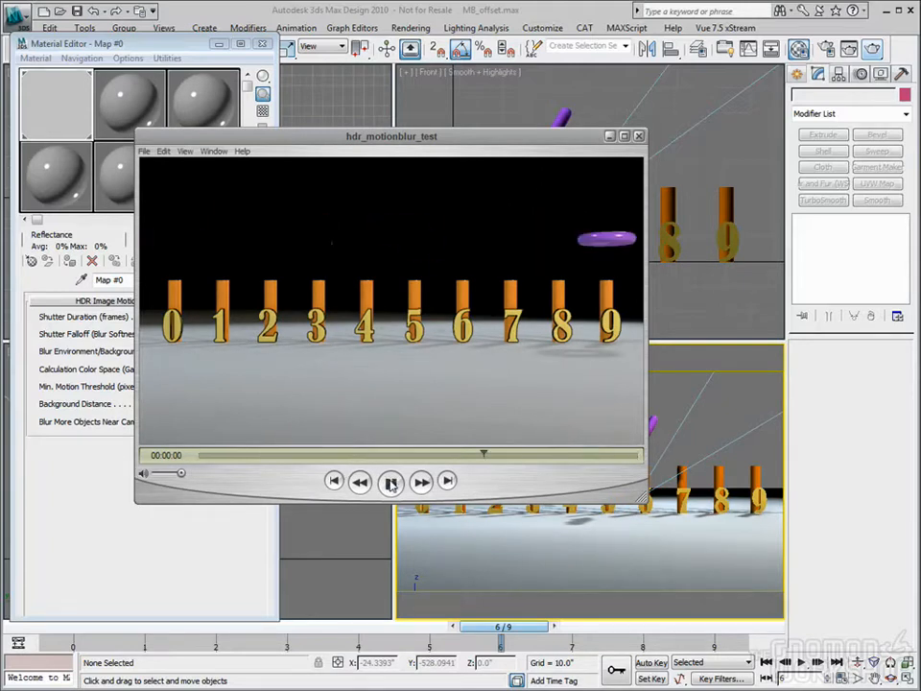
Turn on looping for hdr_motionblur_test and watch it play beside the HDR Image Motion Blur parameters
click(185, 152)
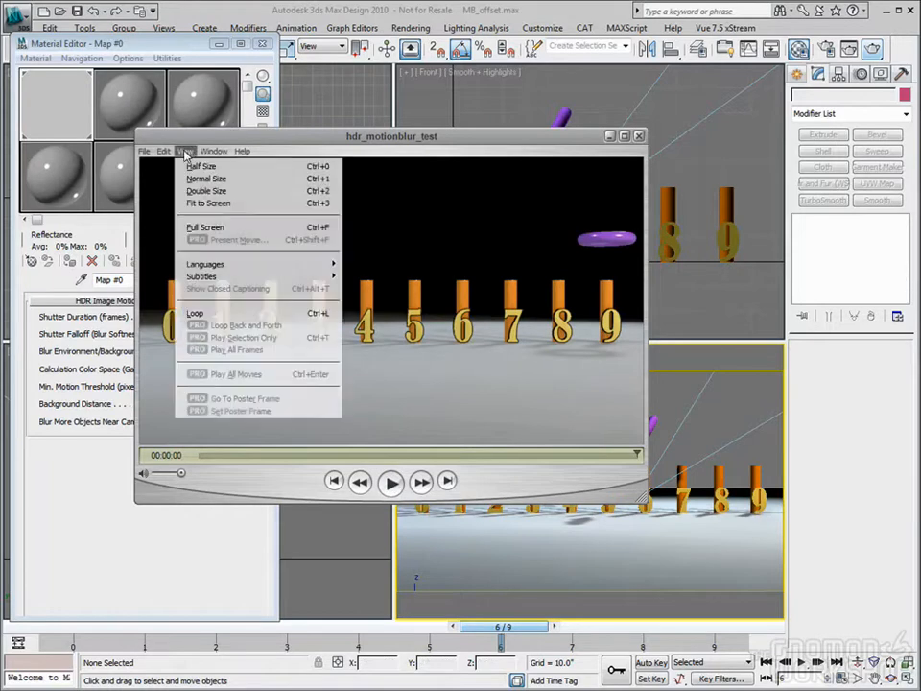
click(195, 312)
click(391, 482)
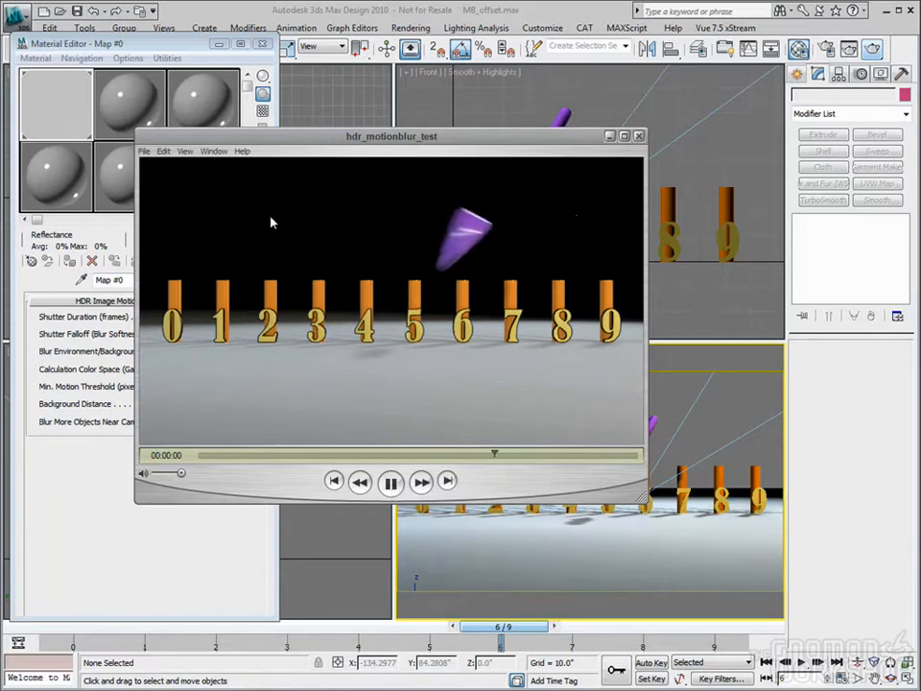
drag(305, 141, 409, 148)
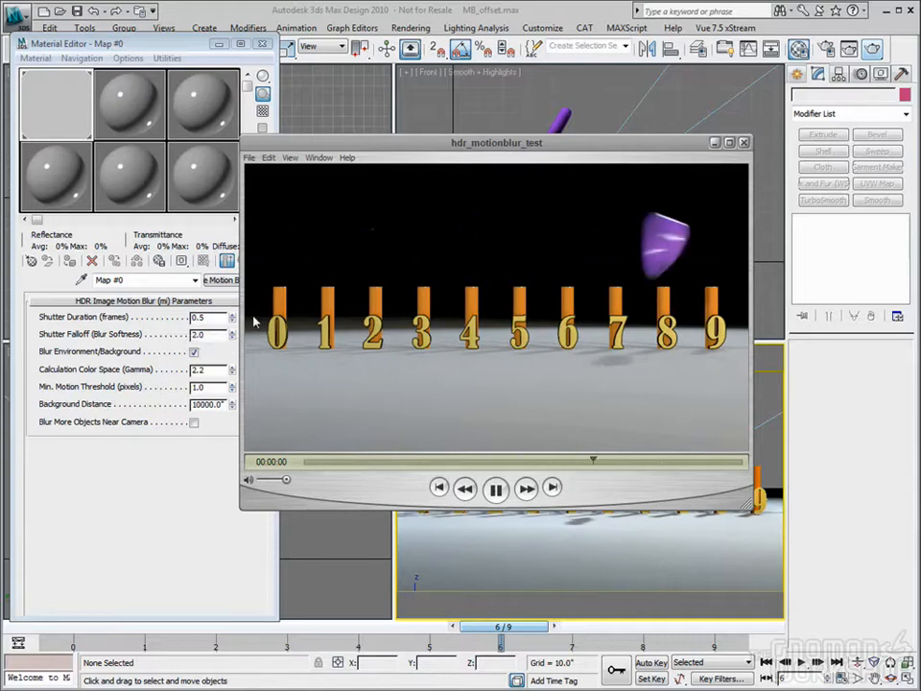
click(498, 490)
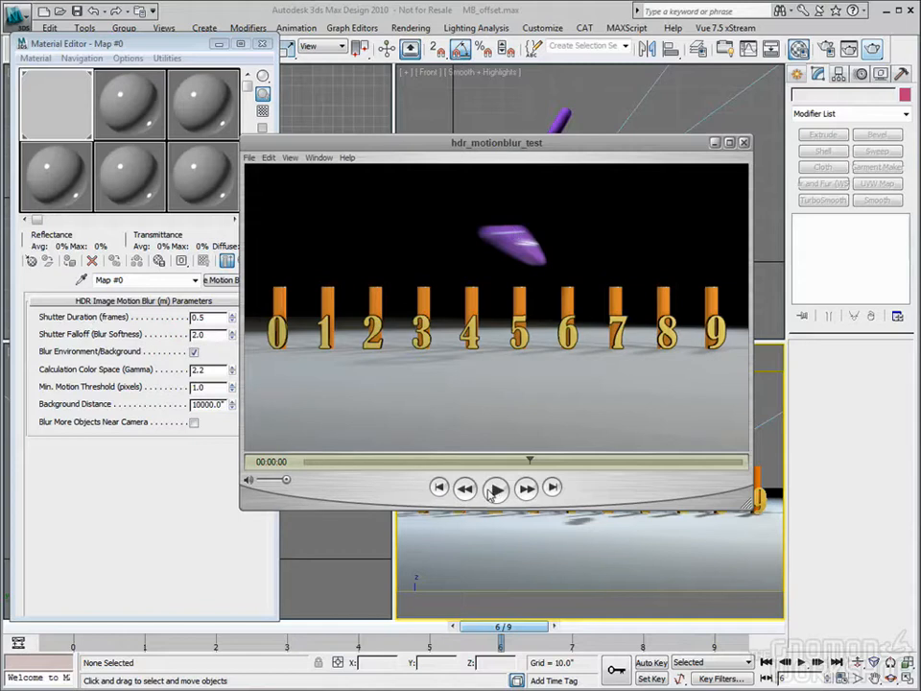
click(496, 489)
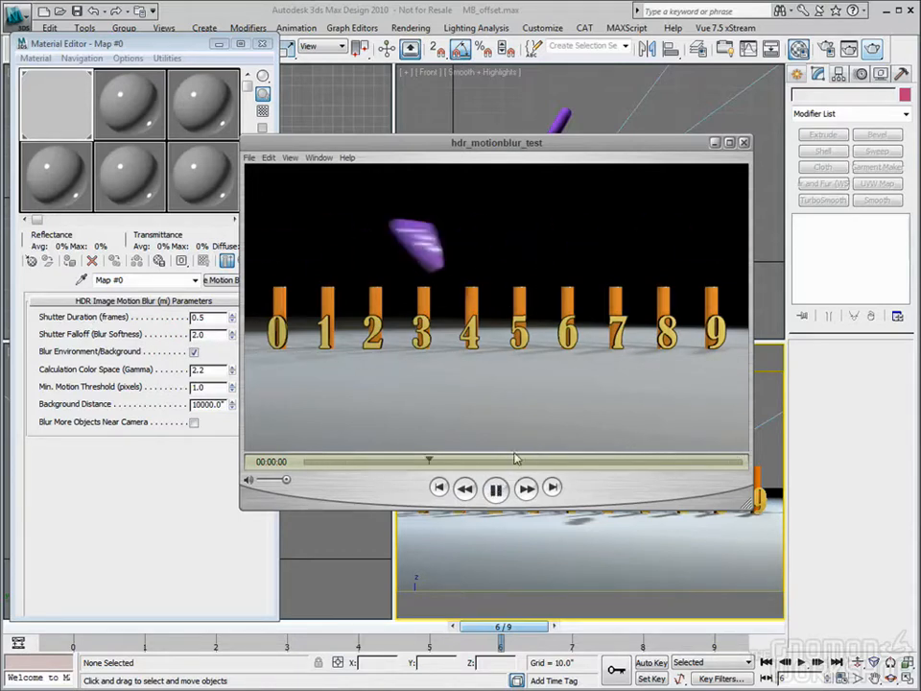
Review the sphere's blur in the hdr_motionblur_test2 movie and close it
click(495, 387)
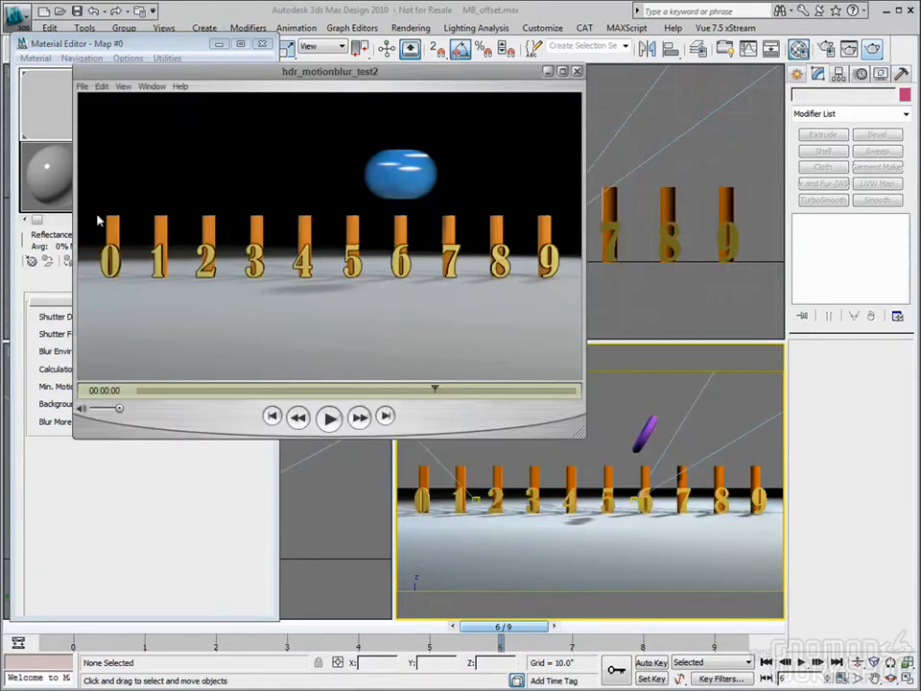
click(576, 72)
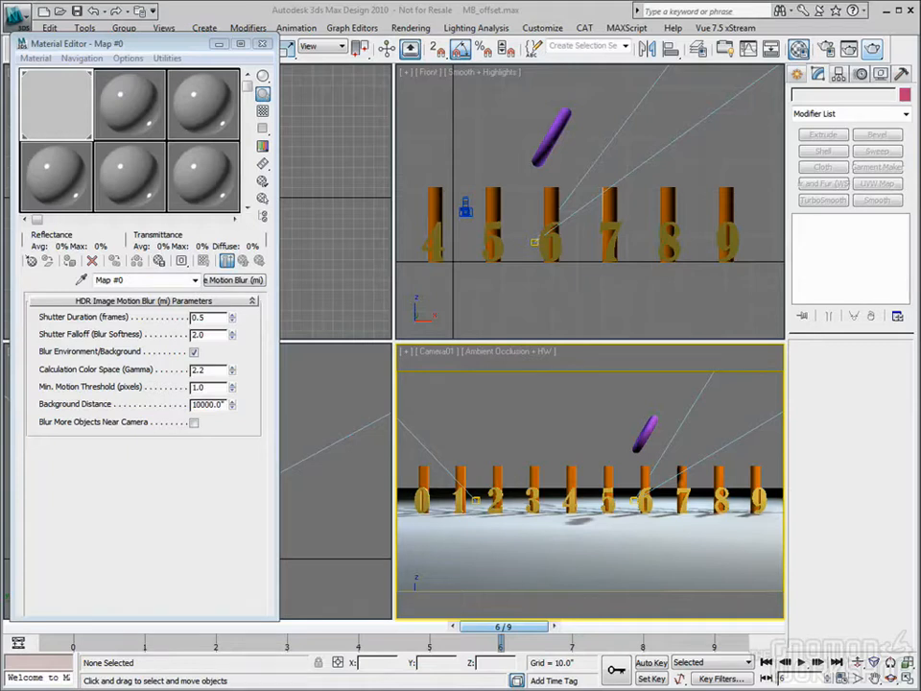
Play the hdr_motionblur_test2 movie, turn on looping for it, and examine the sphere's motion blur during playback
drag(398, 79, 480, 164)
click(413, 502)
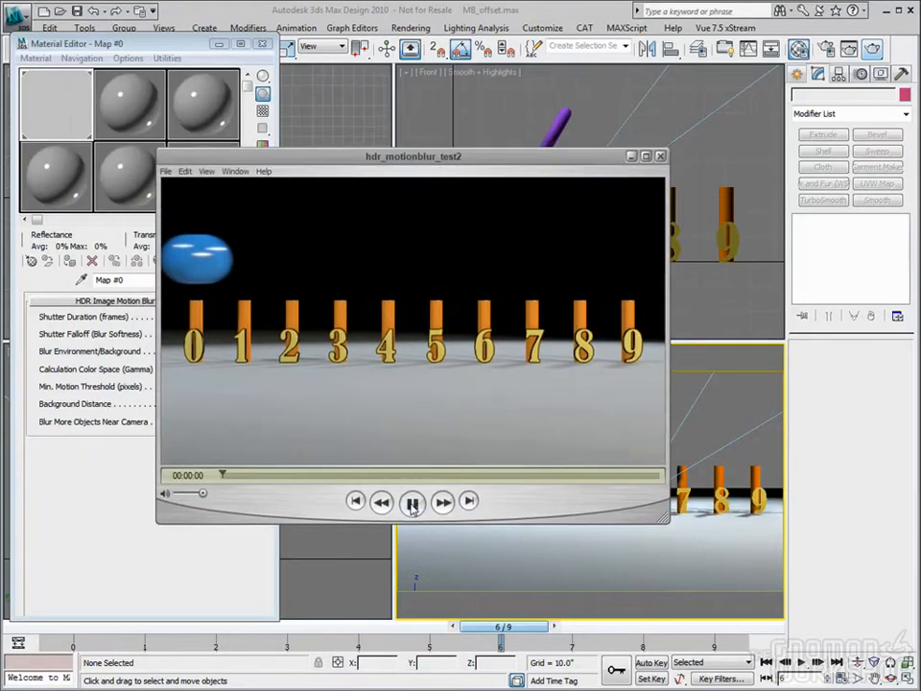
click(206, 171)
click(230, 331)
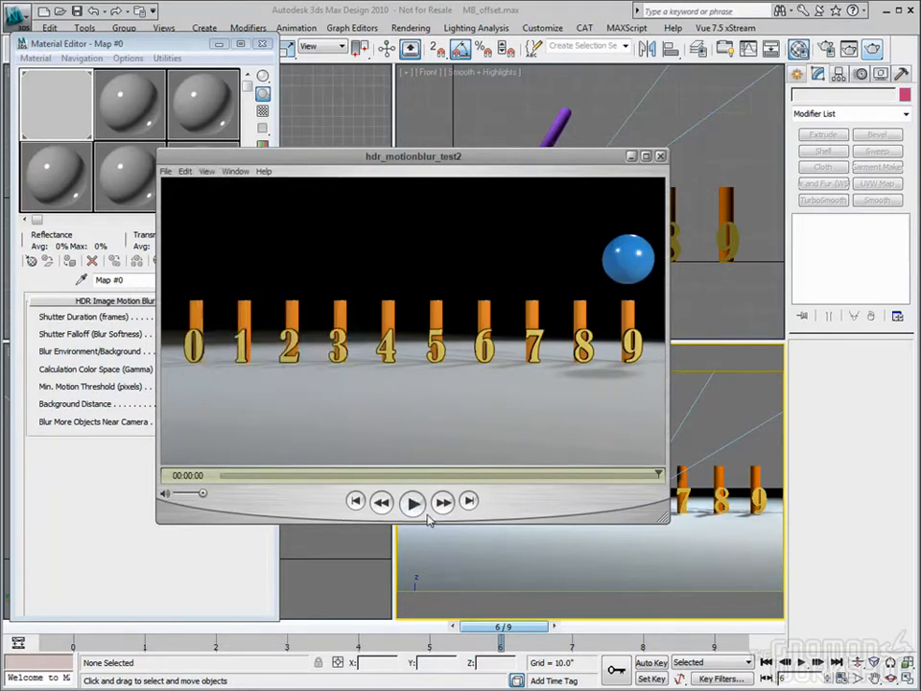
click(412, 502)
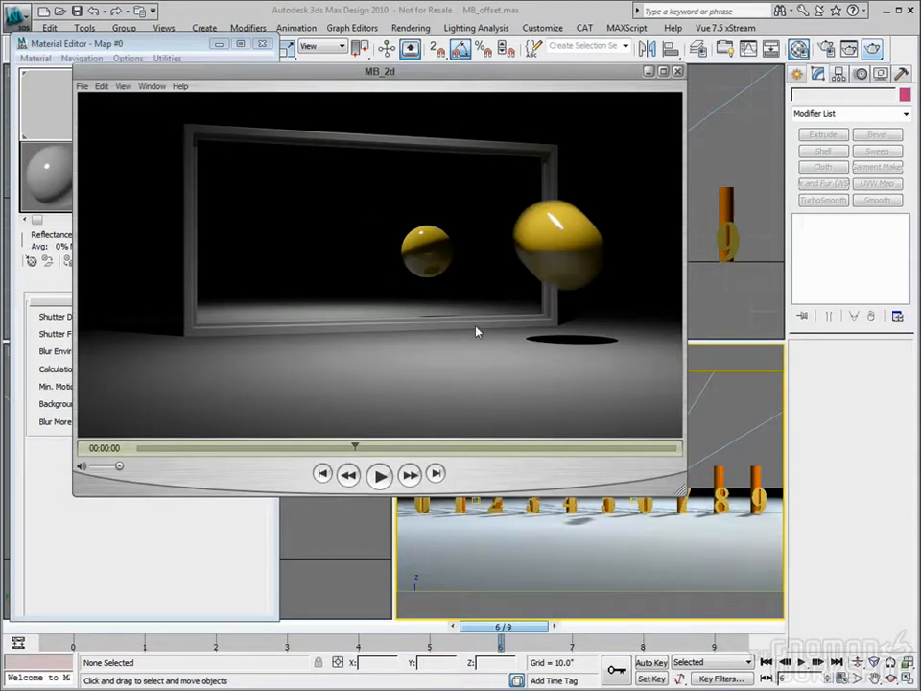
Examine the yellow ball and its mirror reflection in the MB_2d movie, and close the movie
drag(470, 74, 502, 107)
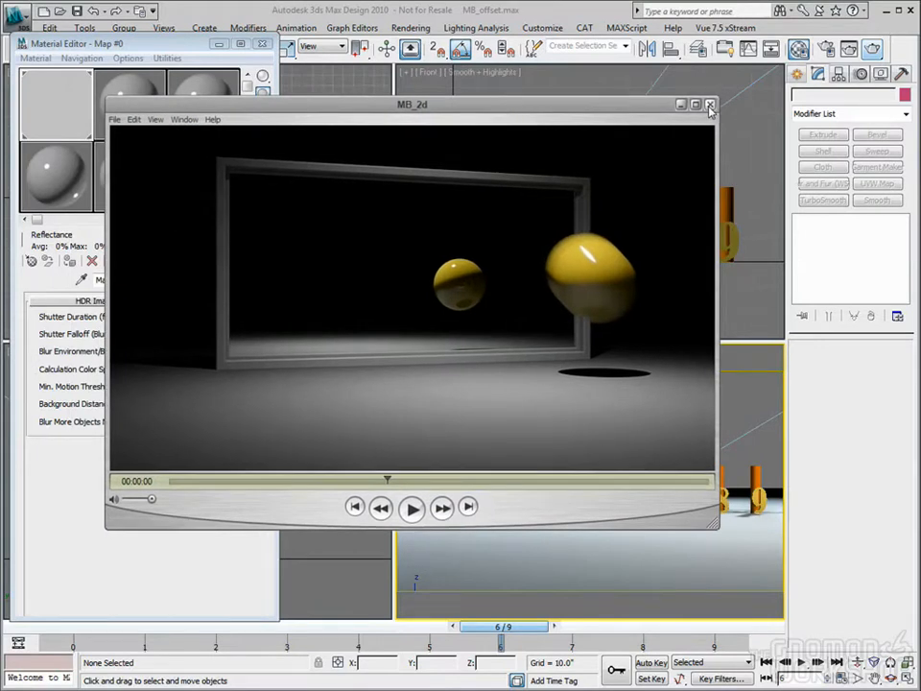
click(710, 106)
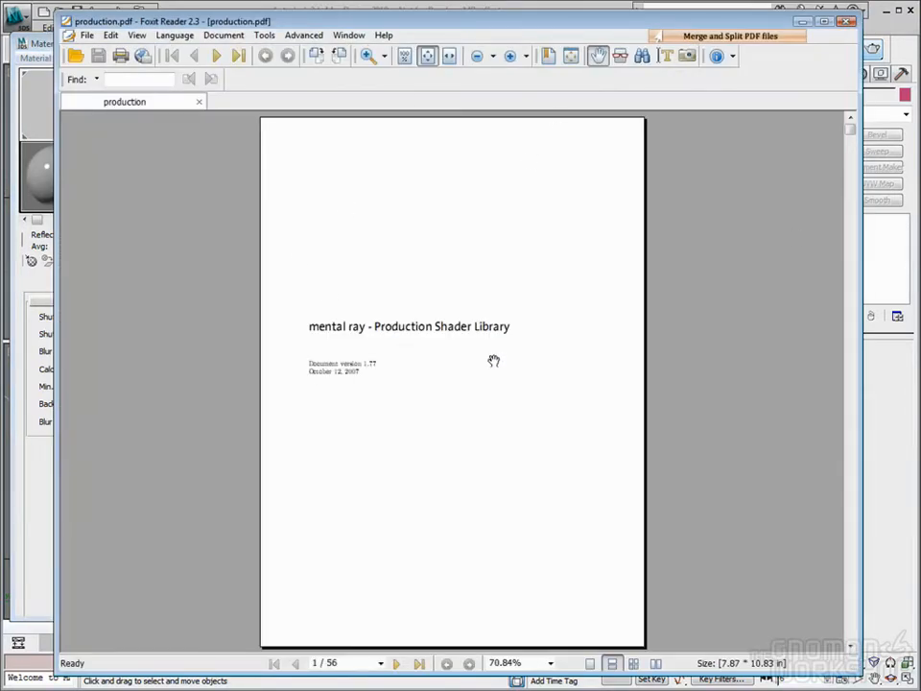
Read the Motion Blur Shaders chapter of production.pdf, from the 2d blur considerations to the mip_motionblur shader section, and close the document
scroll(702, 410, down, 1)
scroll(681, 349, down, 20)
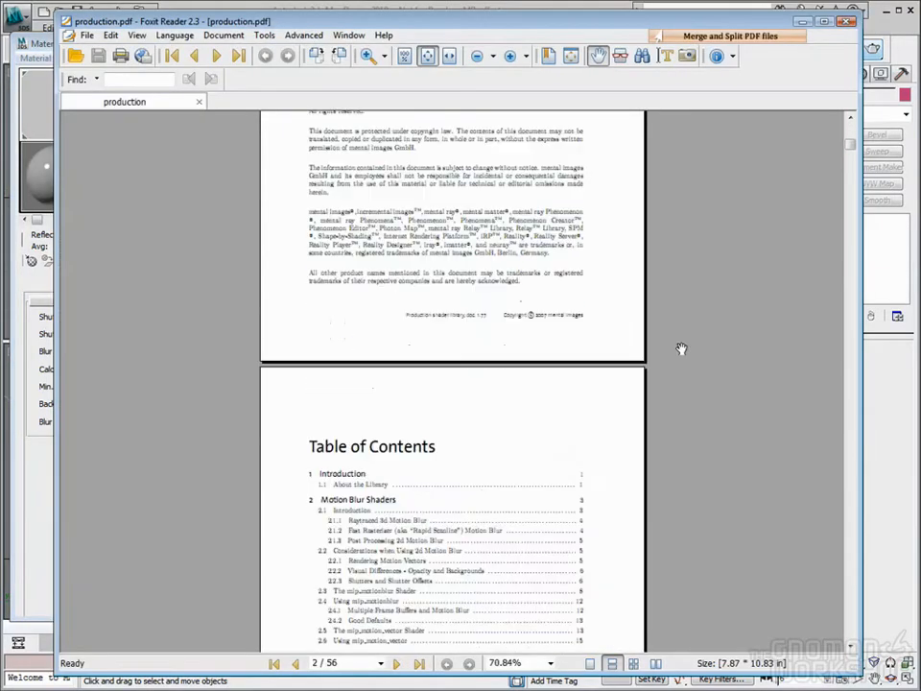
scroll(681, 349, down, 20)
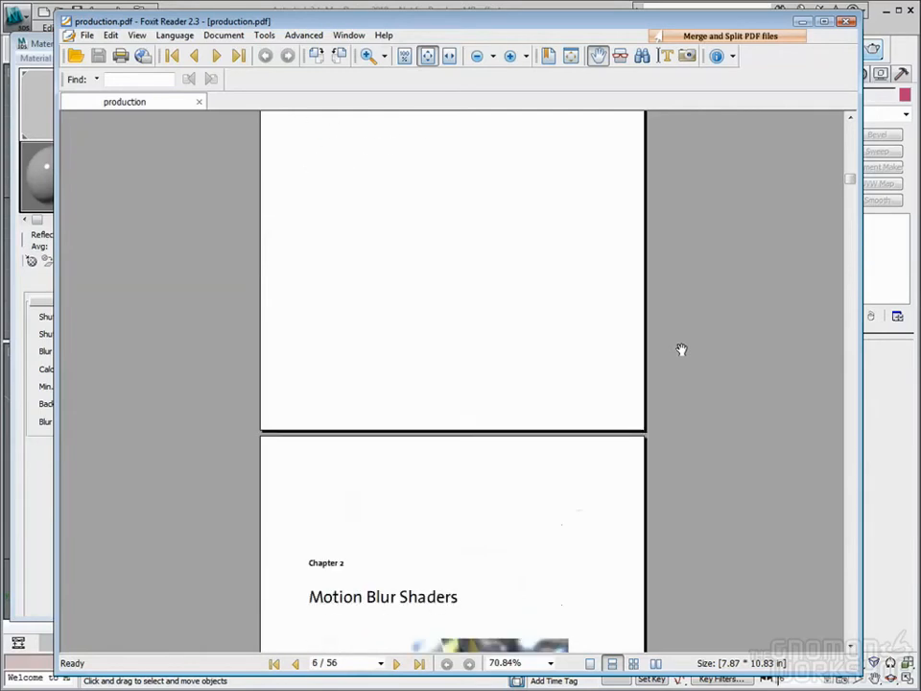
scroll(681, 349, down, 10)
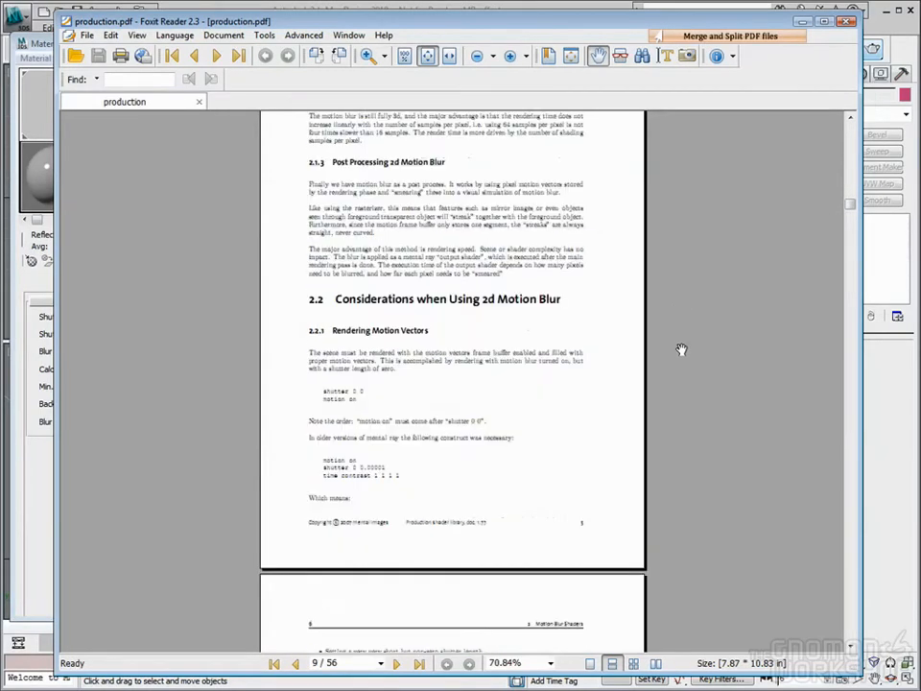
scroll(654, 421, down, 14)
scroll(653, 421, up, 3)
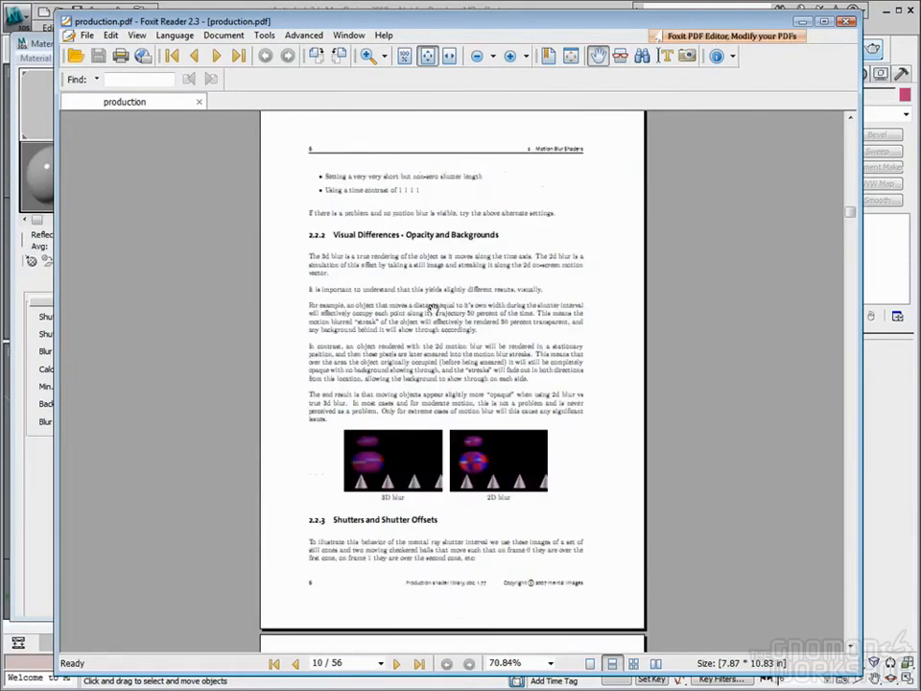
scroll(685, 361, down, 9)
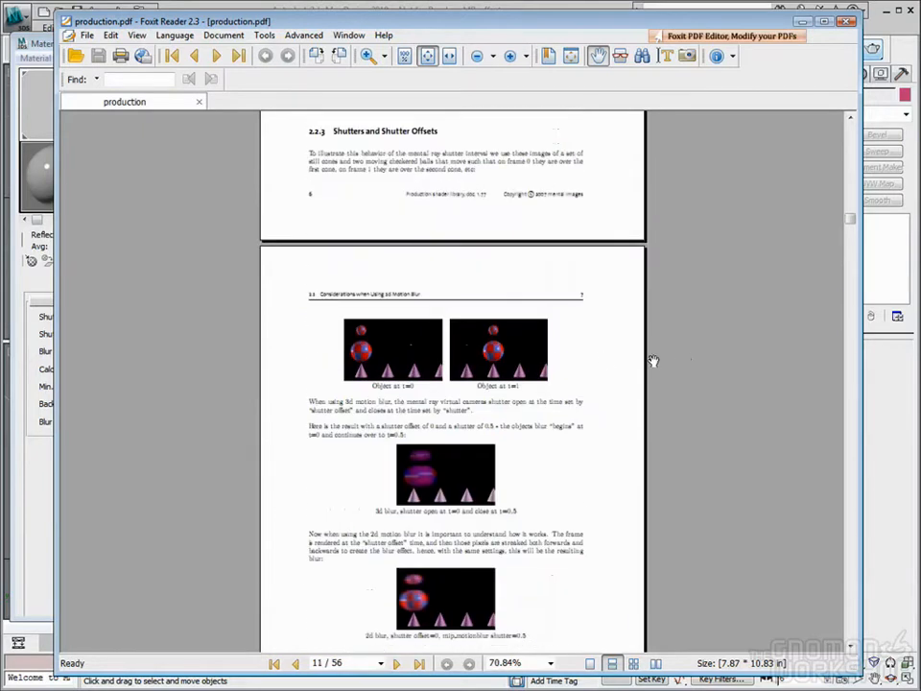
scroll(594, 359, down, 3)
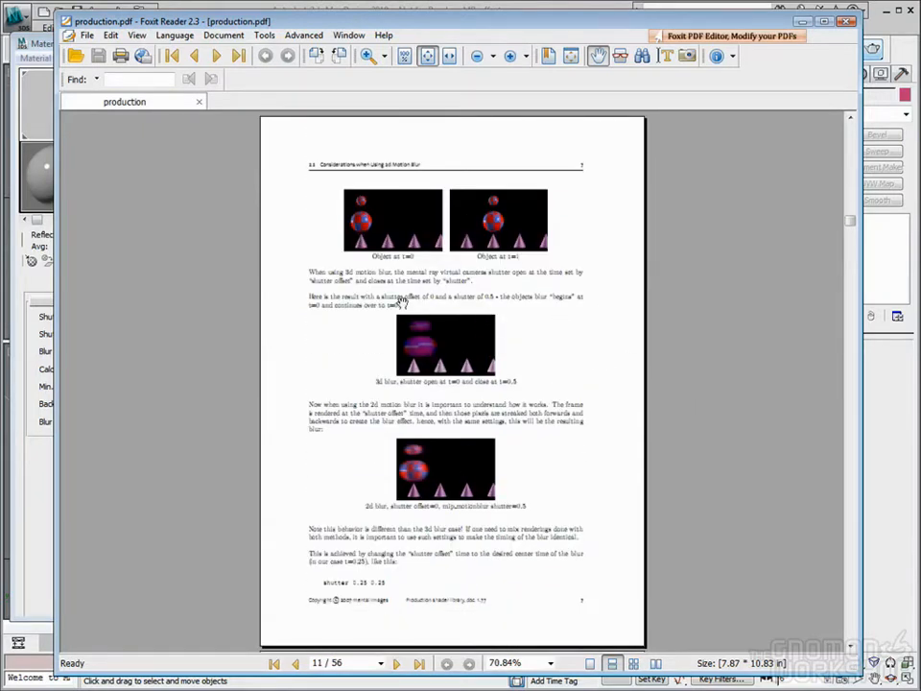
scroll(630, 375, down, 4)
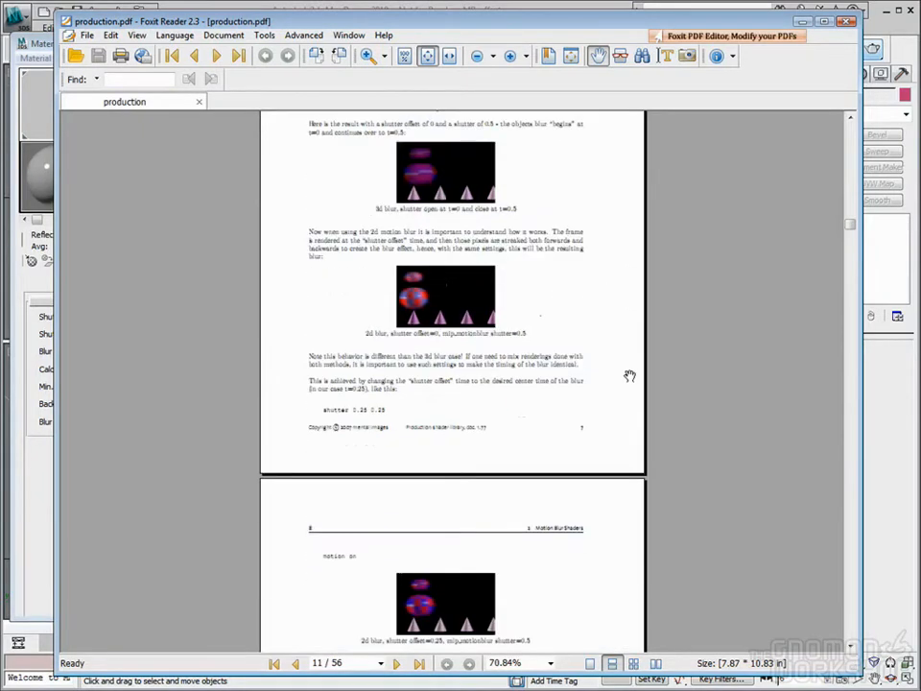
scroll(629, 375, down, 8)
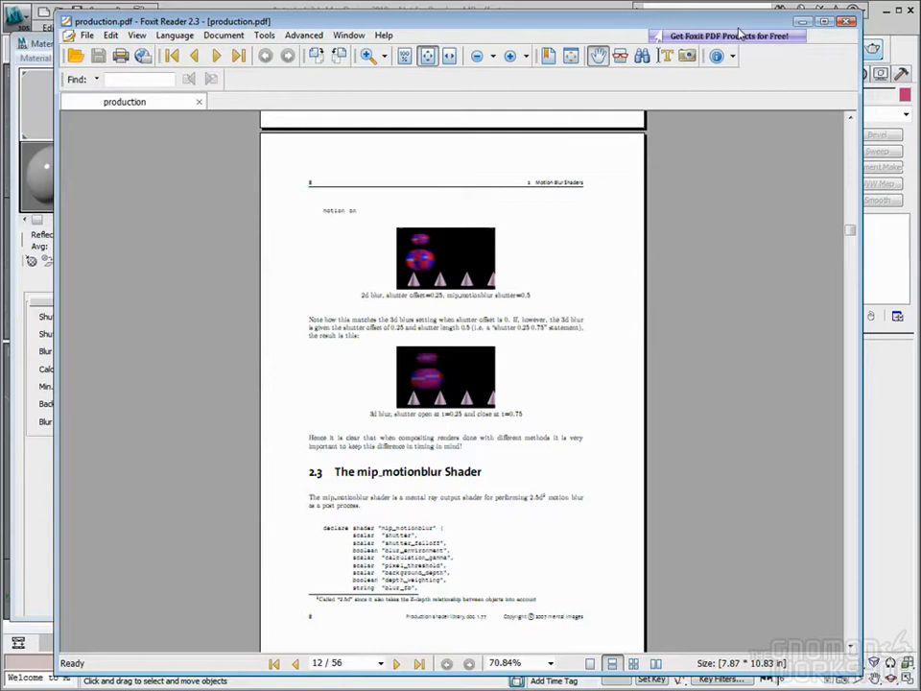
click(845, 21)
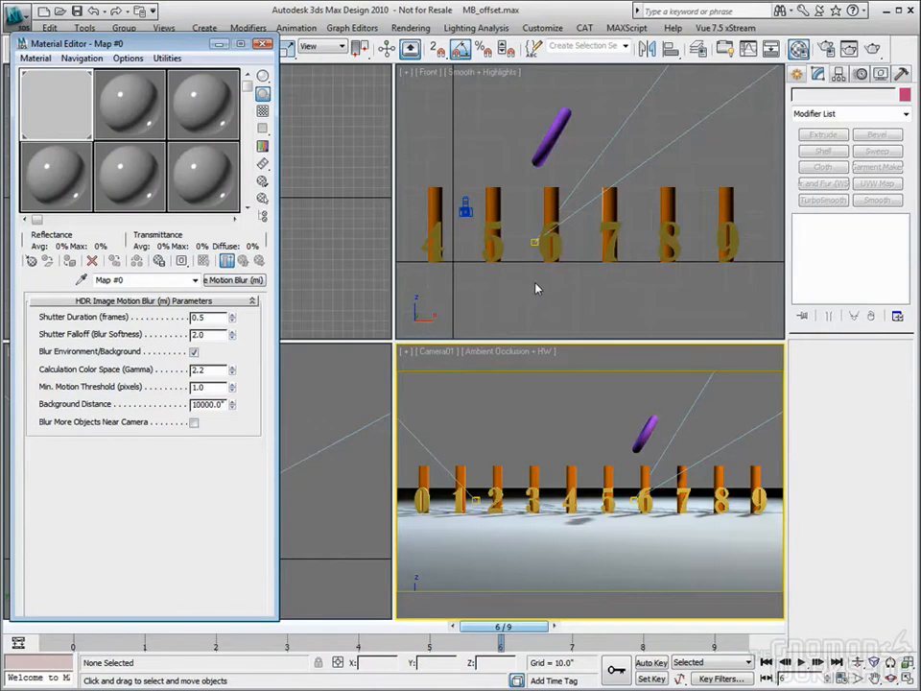
Close the Material Editor and open Motion_blur_chopper_Start.max from the 025_Motion Blur folder
click(261, 45)
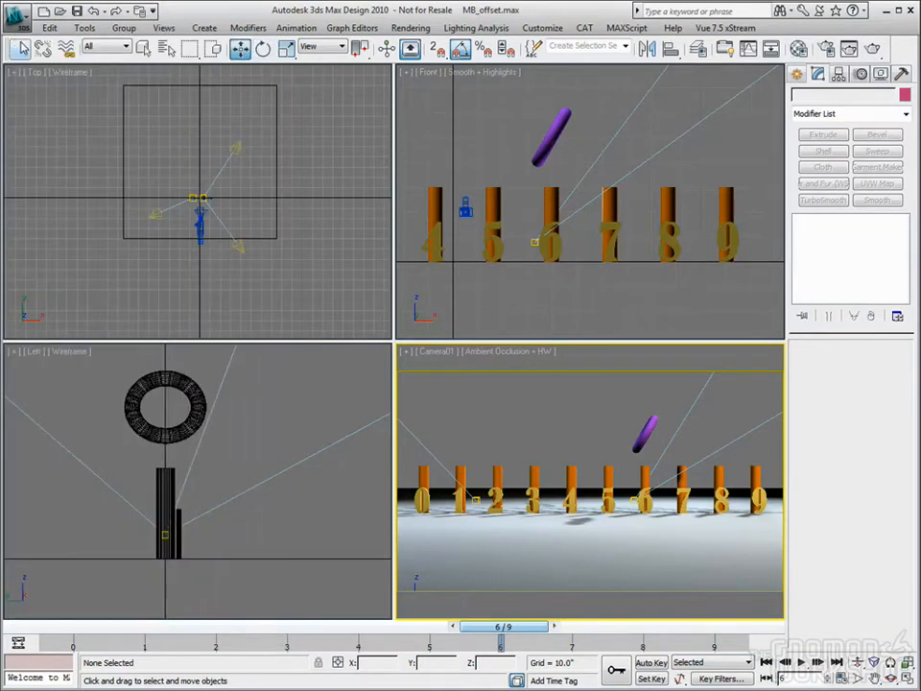
click(18, 26)
click(43, 81)
click(472, 413)
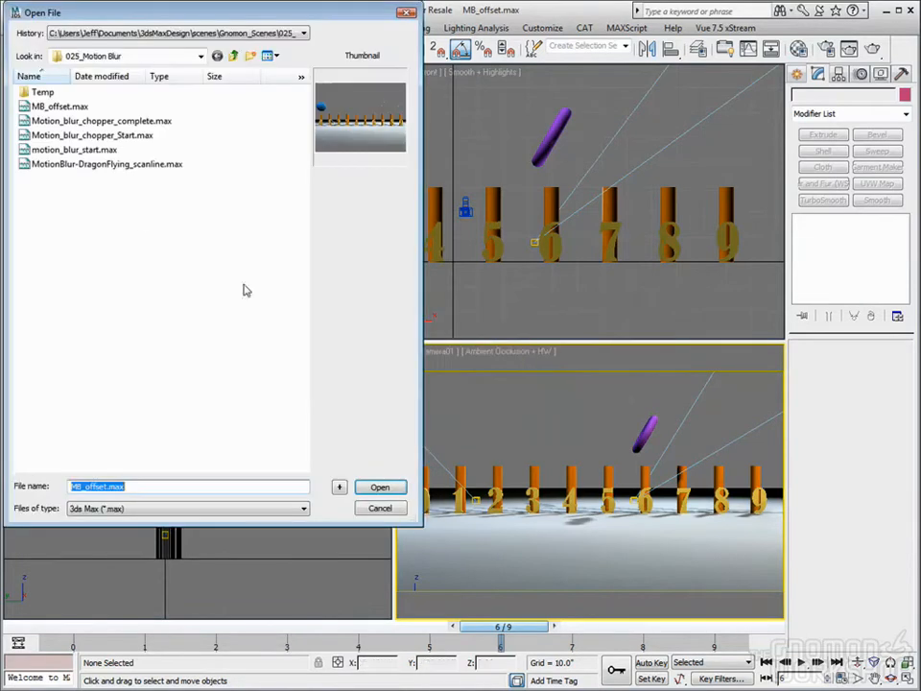
click(67, 136)
click(382, 487)
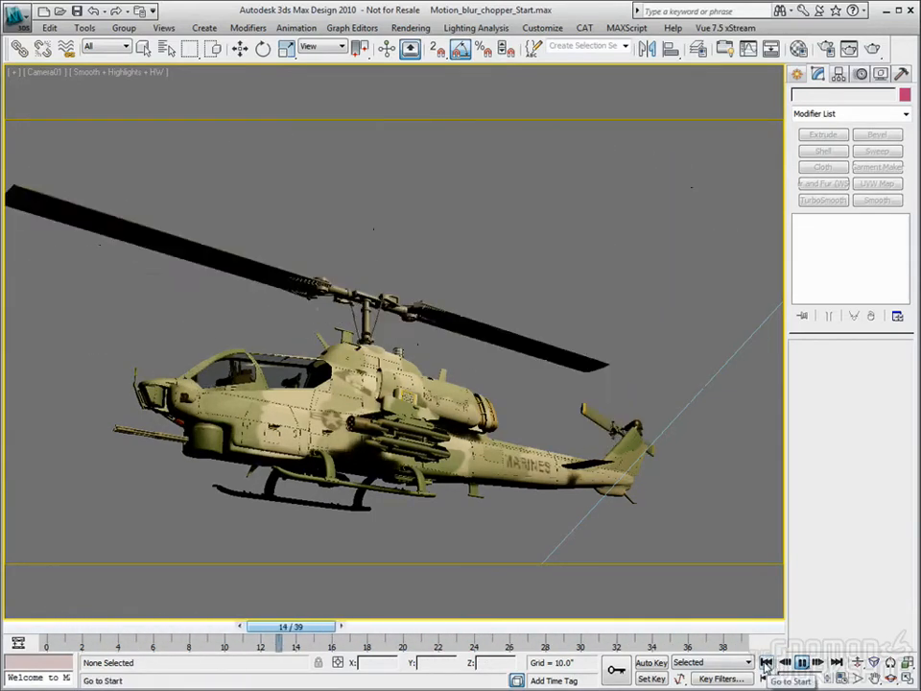
Restore the four-viewport layout and select mr Area Spot01 to examine its shadow and intensity settings and its placement around the helicopter
click(906, 678)
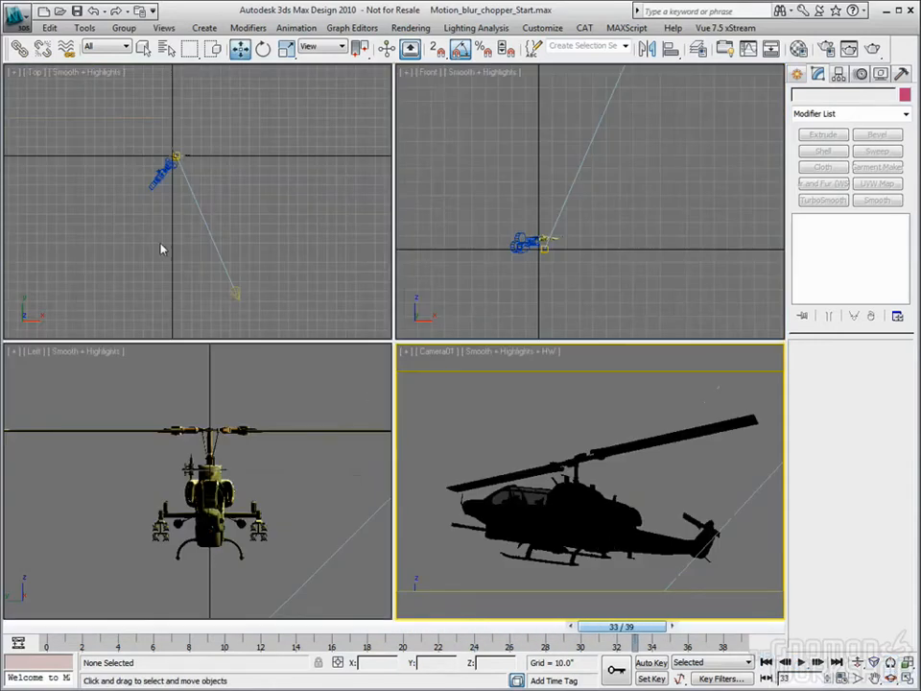
click(237, 290)
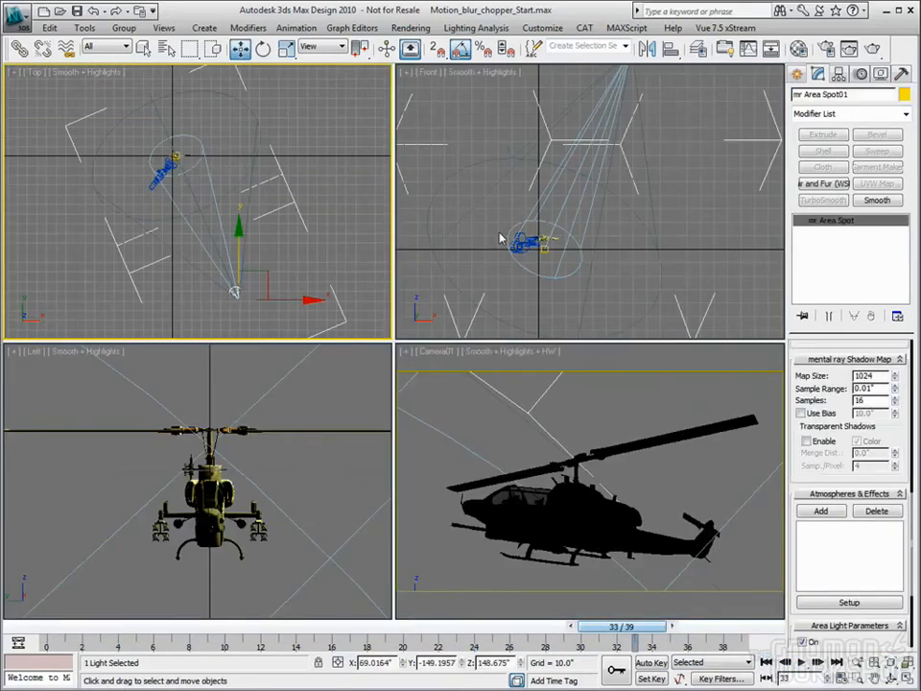
scroll(868, 446, up, 10)
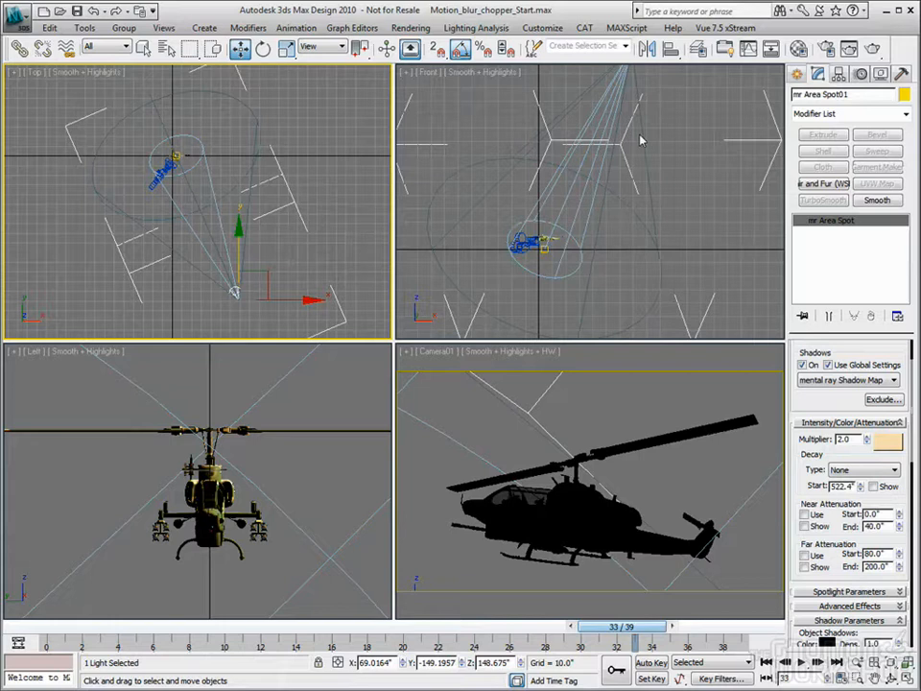
scroll(274, 442, down, 3)
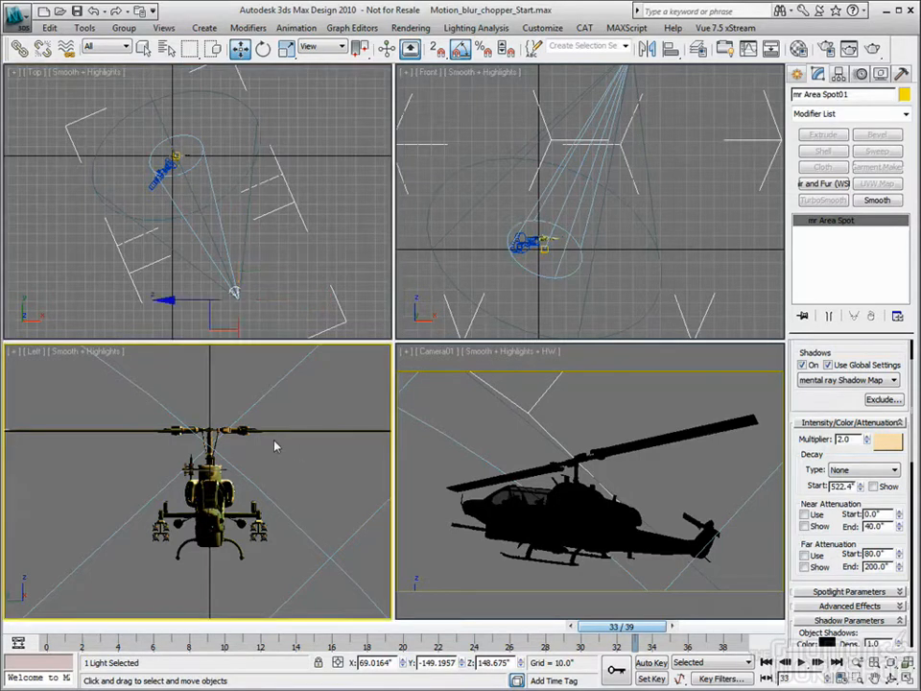
middle_drag(273, 440, 210, 461)
scroll(211, 461, up, 3)
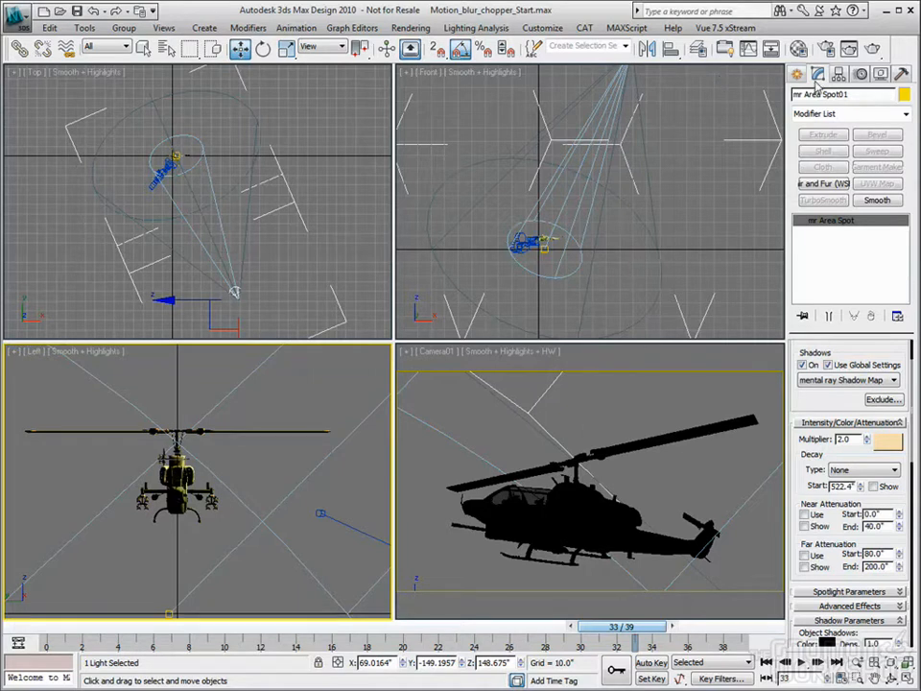
Maximize the Camera01 viewport and enable Use Fast Rasterizer (Rapid Motion Blur) in the mental ray render settings
click(825, 53)
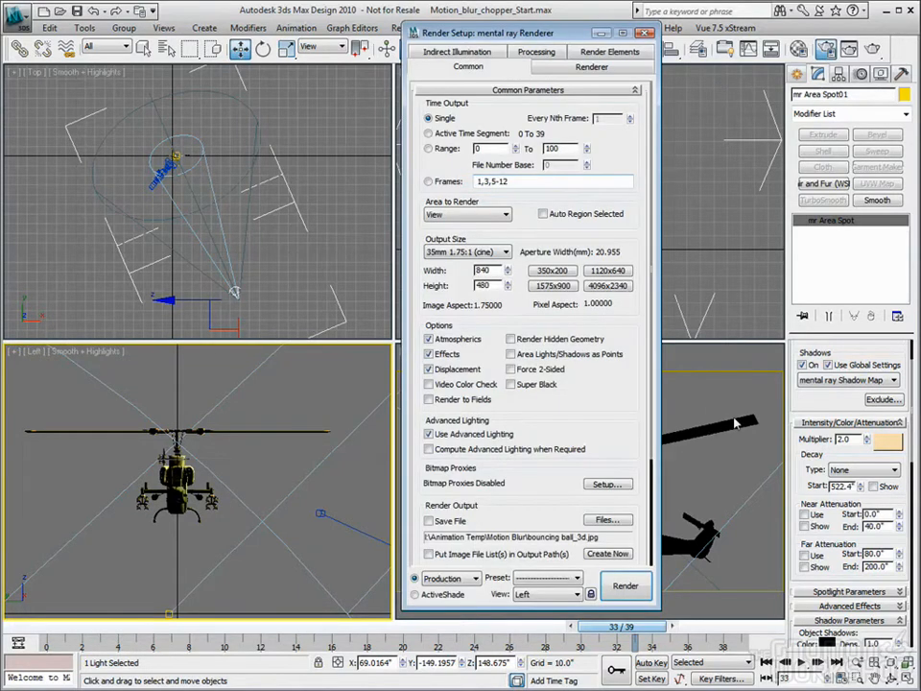
click(688, 512)
key(alt+w)
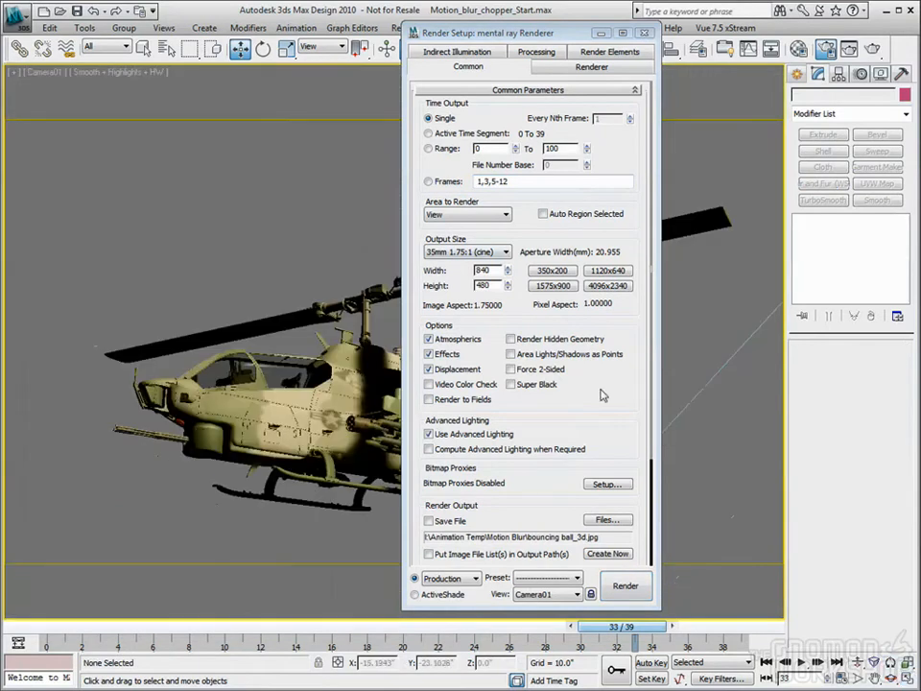
click(562, 71)
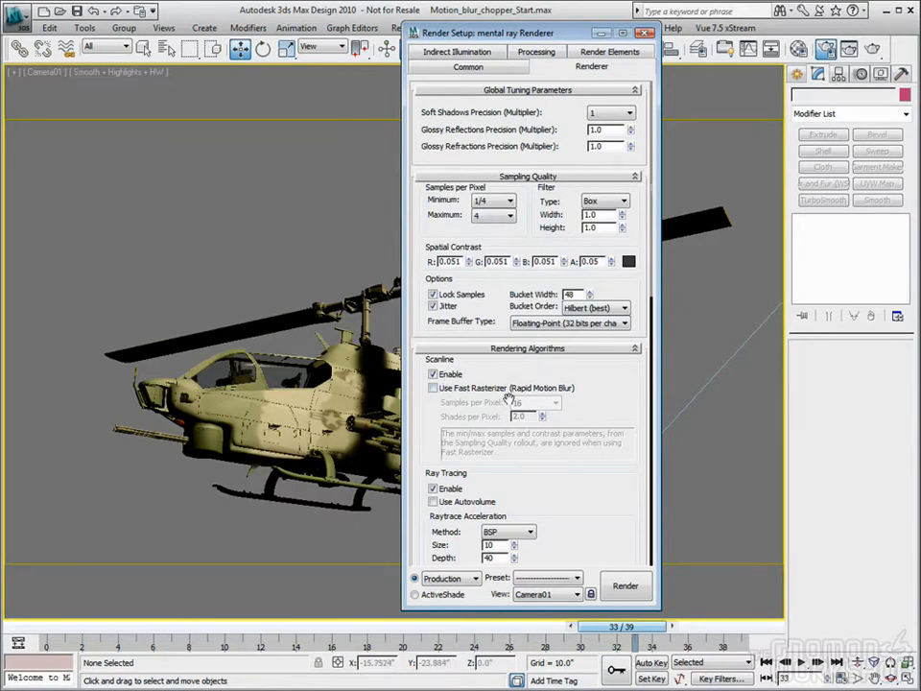
click(432, 390)
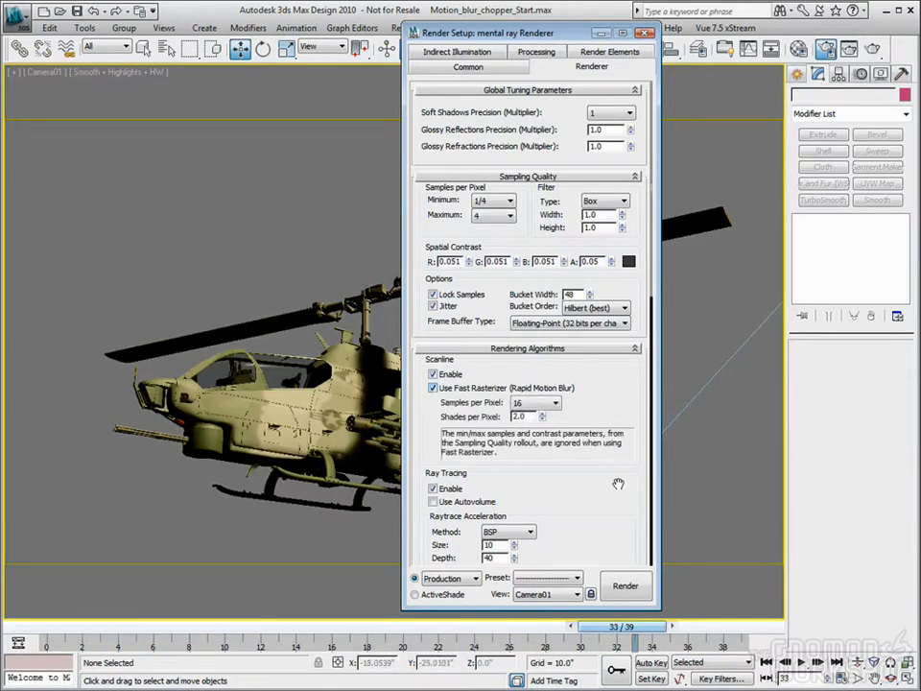
Check the Motion Blur camera effects and render frame 33 of the helicopter from Camera01
scroll(585, 383, down, 5)
scroll(595, 347, down, 2)
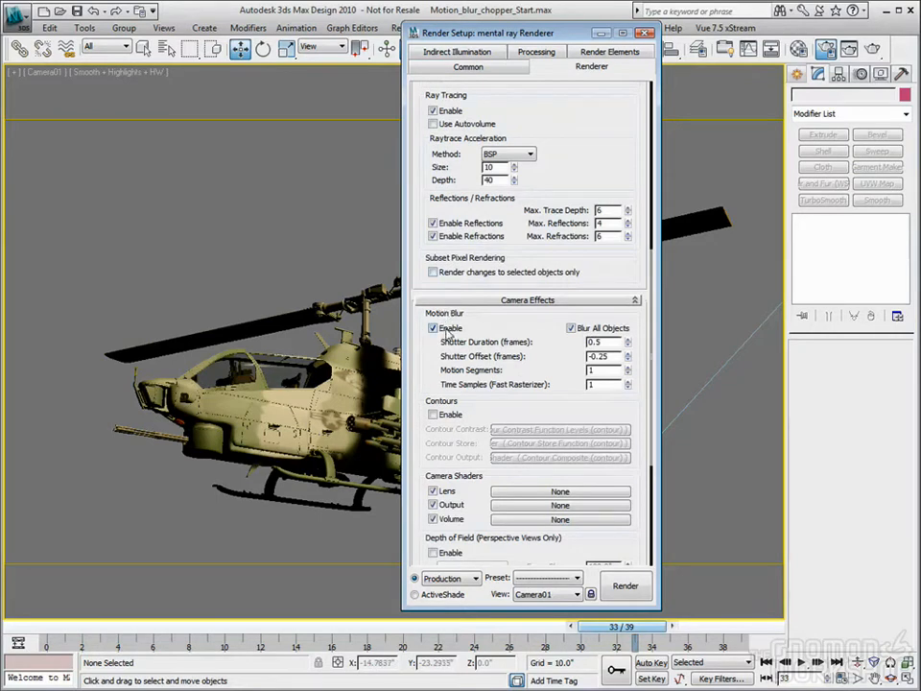
key(shift+q)
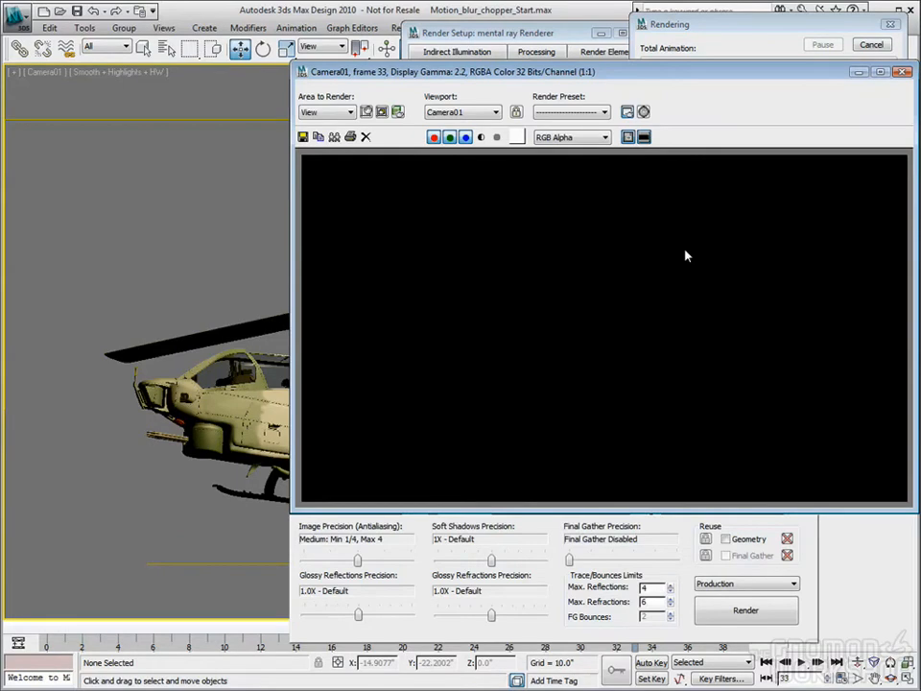
drag(699, 75, 470, 58)
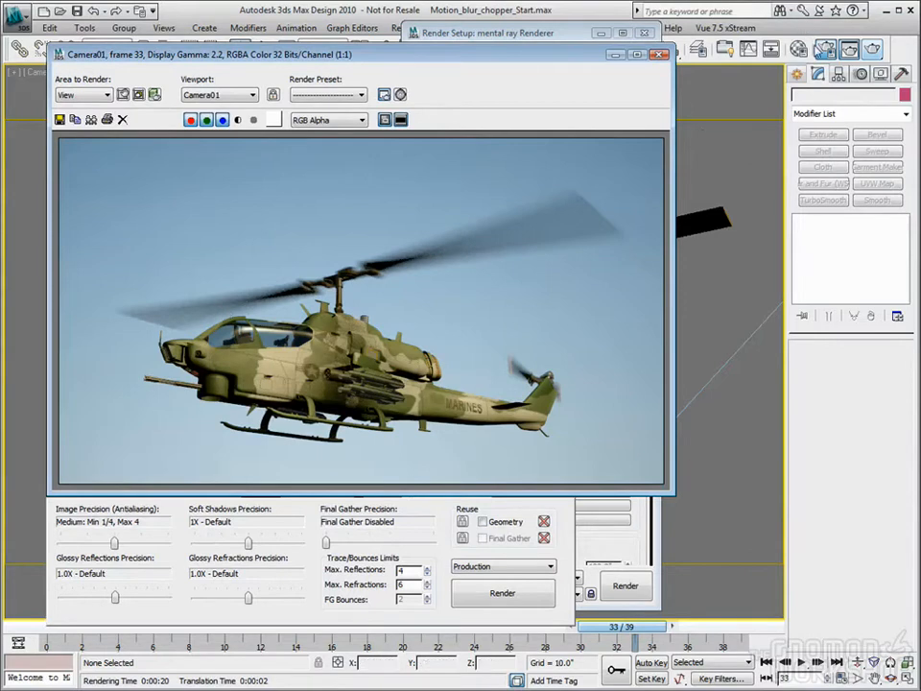
Set the Fast Rasterizer Samples per Pixel to 64 and render the helicopter frame again
click(537, 35)
drag(536, 35, 701, 39)
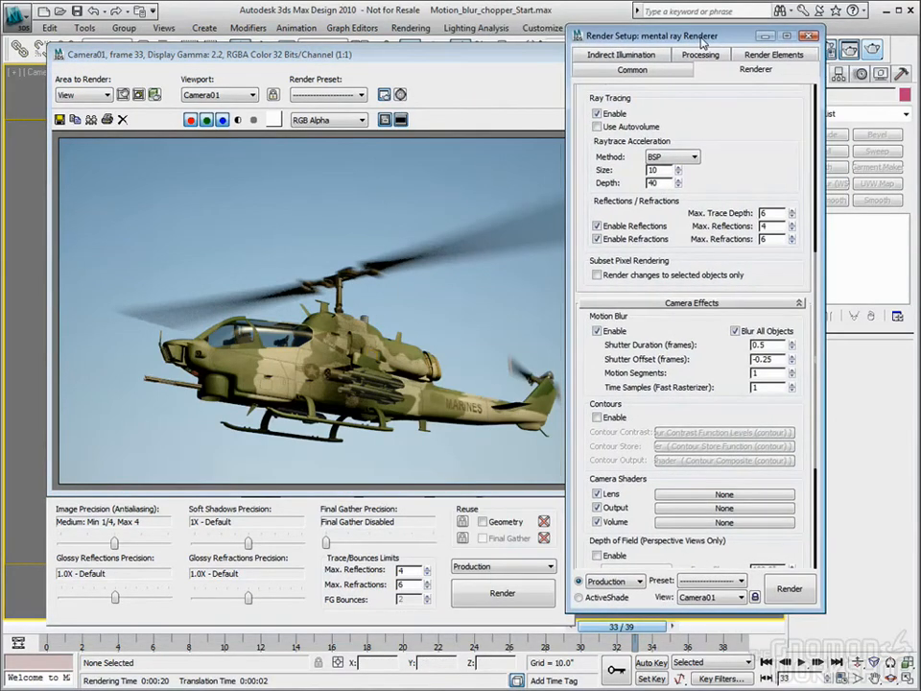
drag(773, 145, 767, 366)
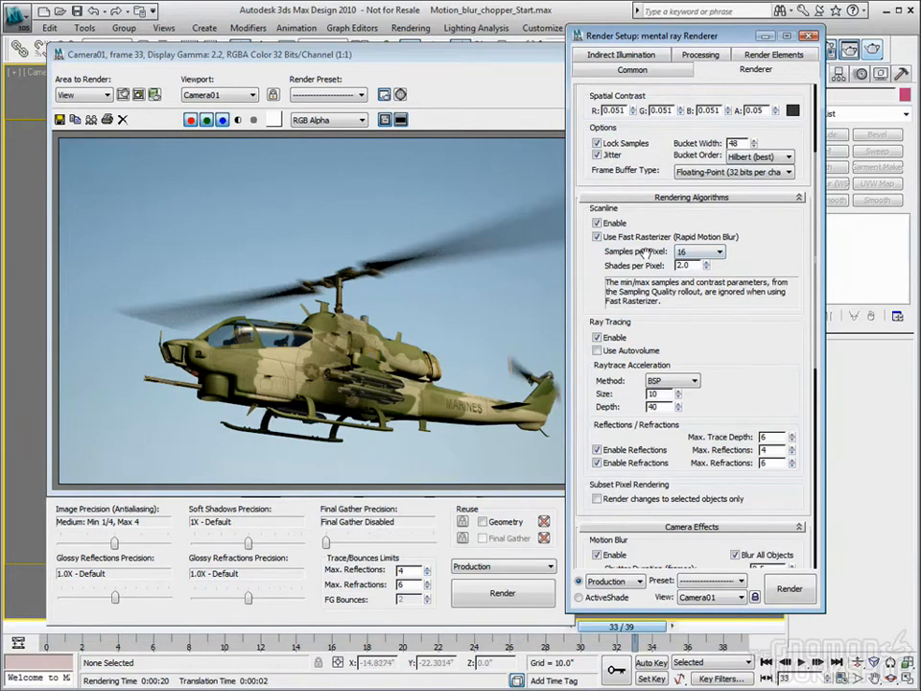
click(720, 252)
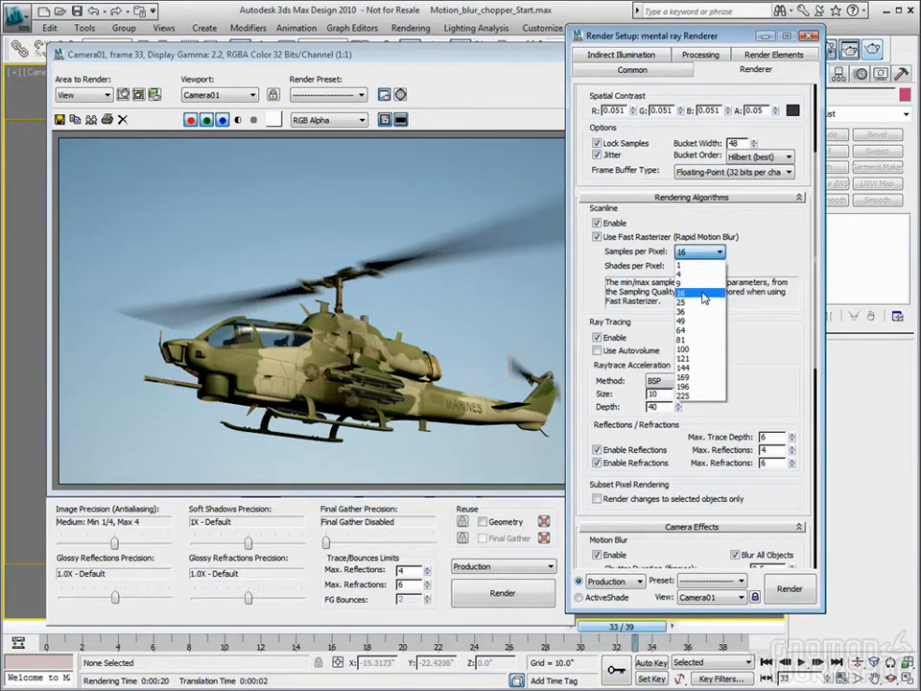
click(695, 330)
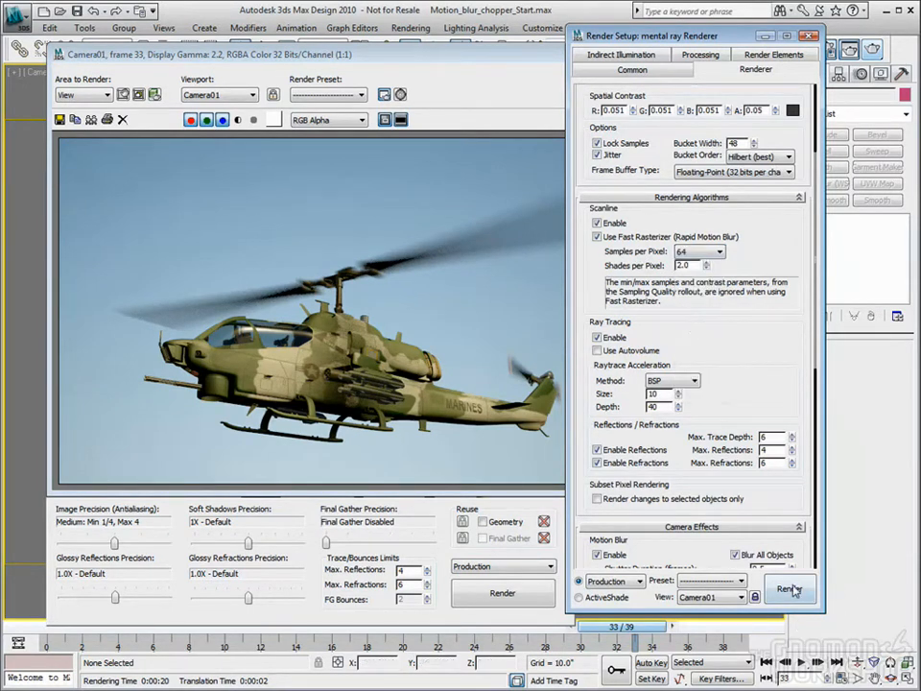
click(790, 589)
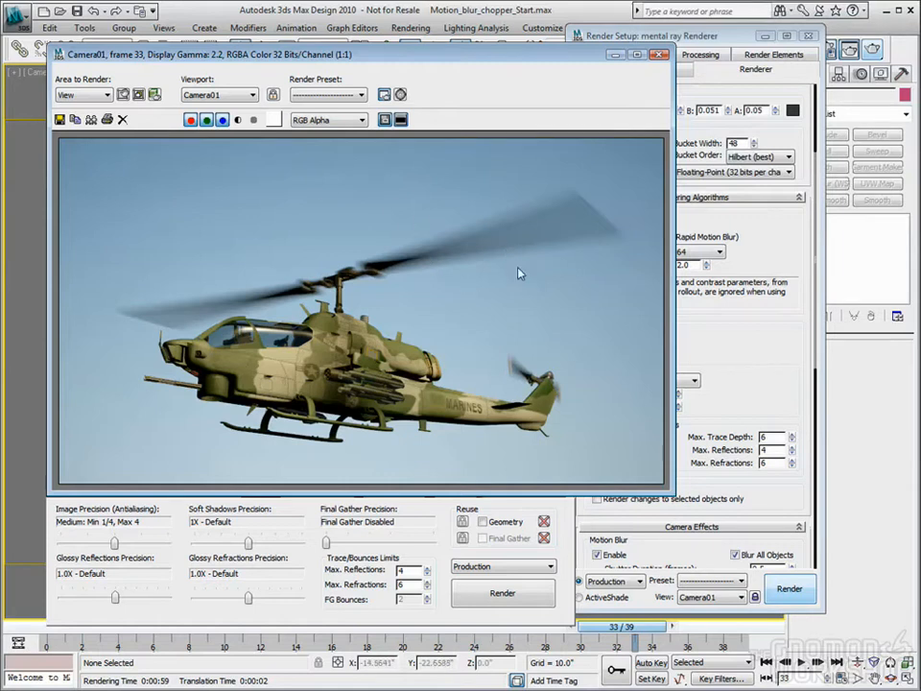
Set the mental ray motion blur Shutter Duration to 1.0 frames in the Camera Effects settings
click(724, 34)
drag(770, 351, 775, 263)
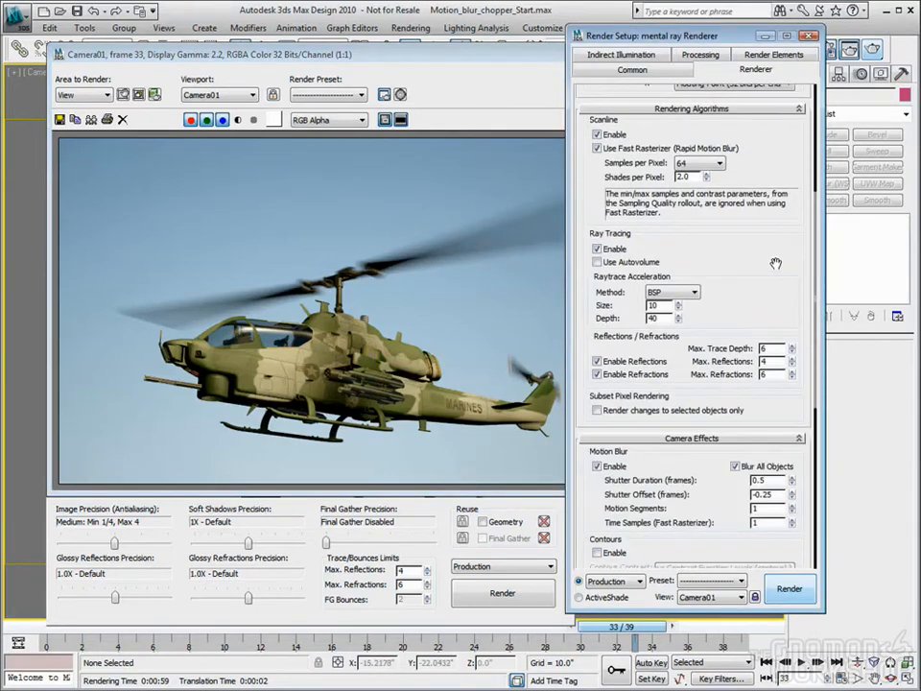
scroll(775, 261, down, 3)
double_click(770, 393)
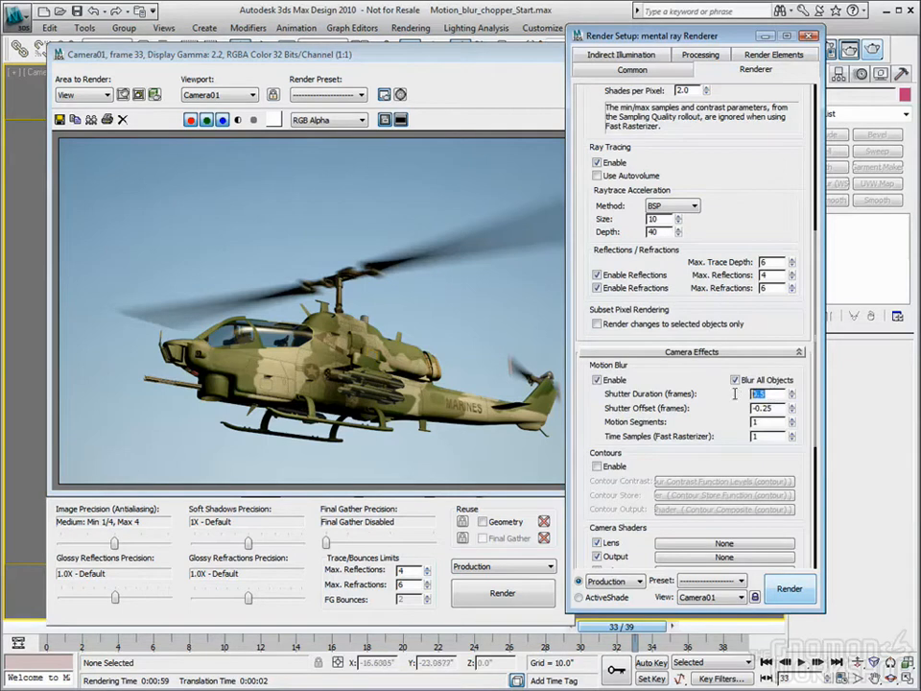
key(Tab)
Set the Fast Rasterizer Samples per Pixel to 100 and render helicopter frame 33 again
scroll(585, 288, up, 5)
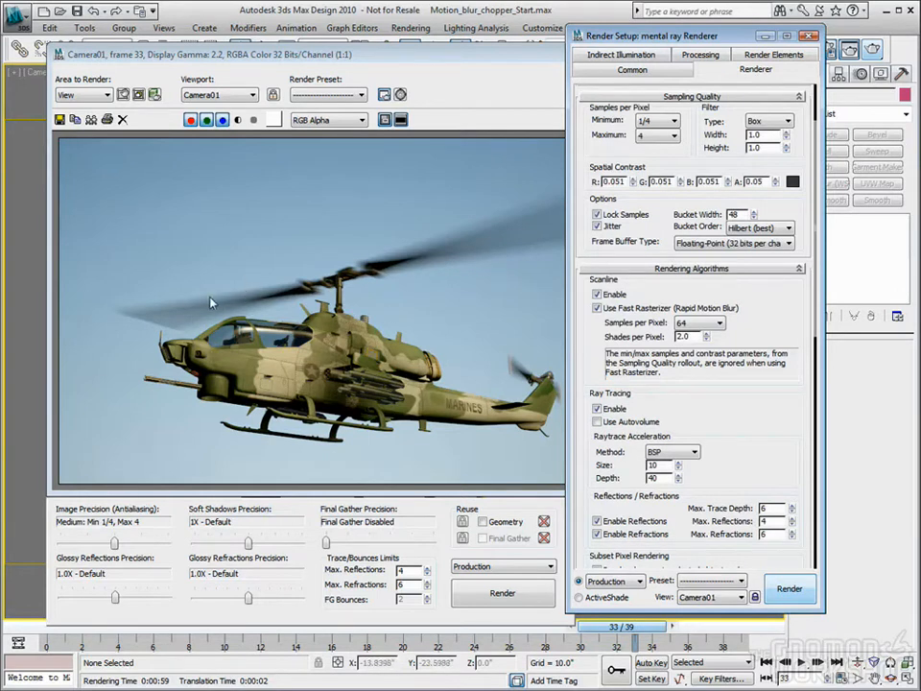
click(719, 323)
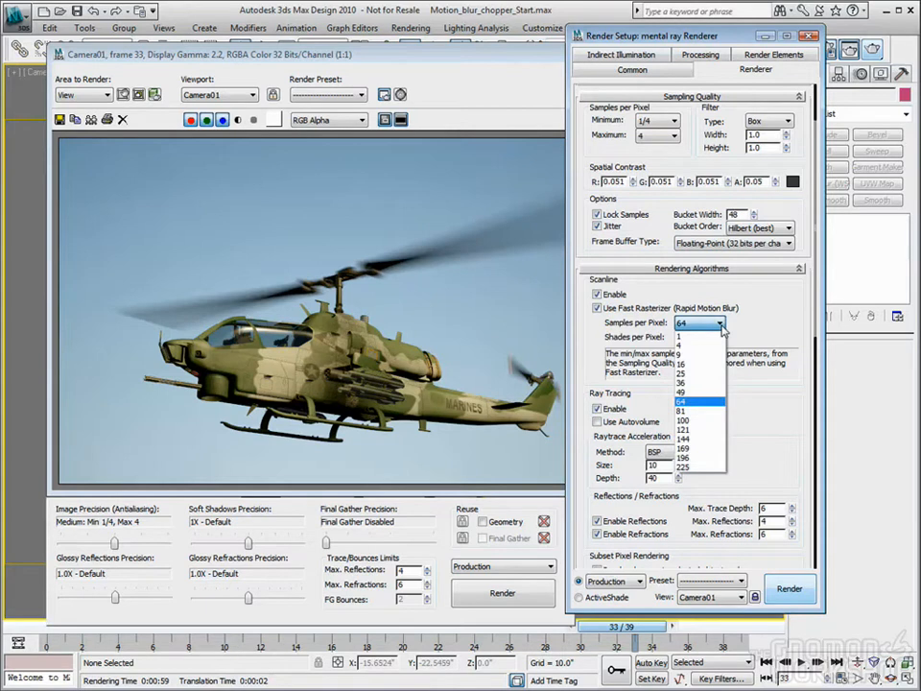
click(706, 419)
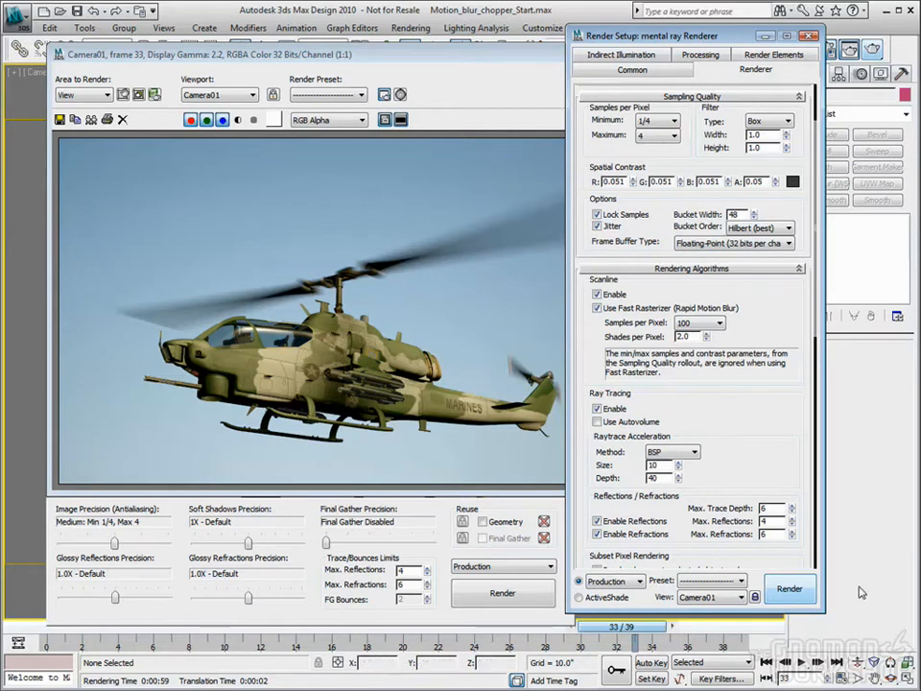
click(502, 592)
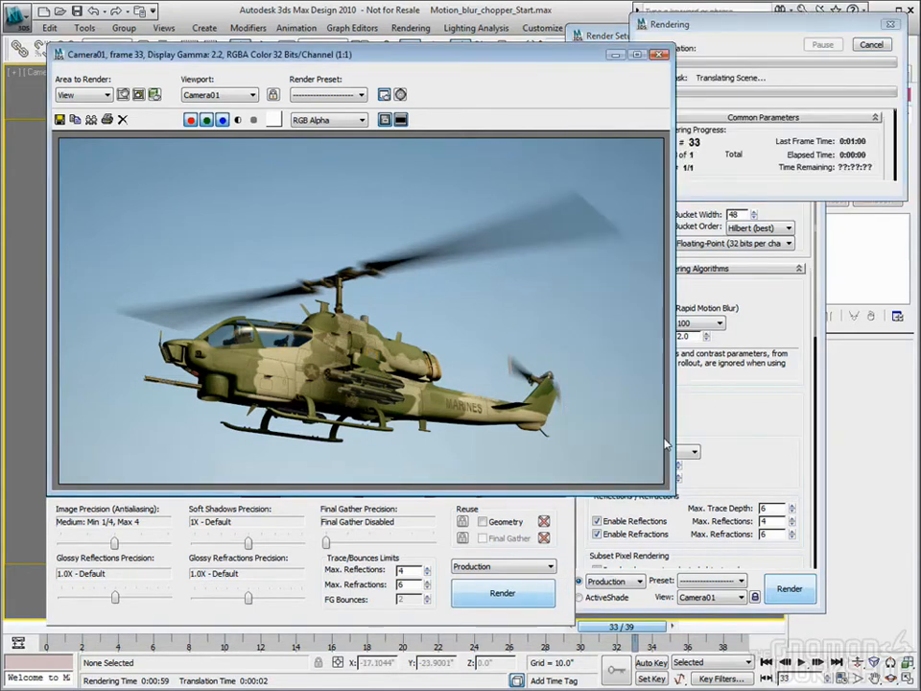
scroll(771, 438, down, 5)
scroll(771, 438, down, 5)
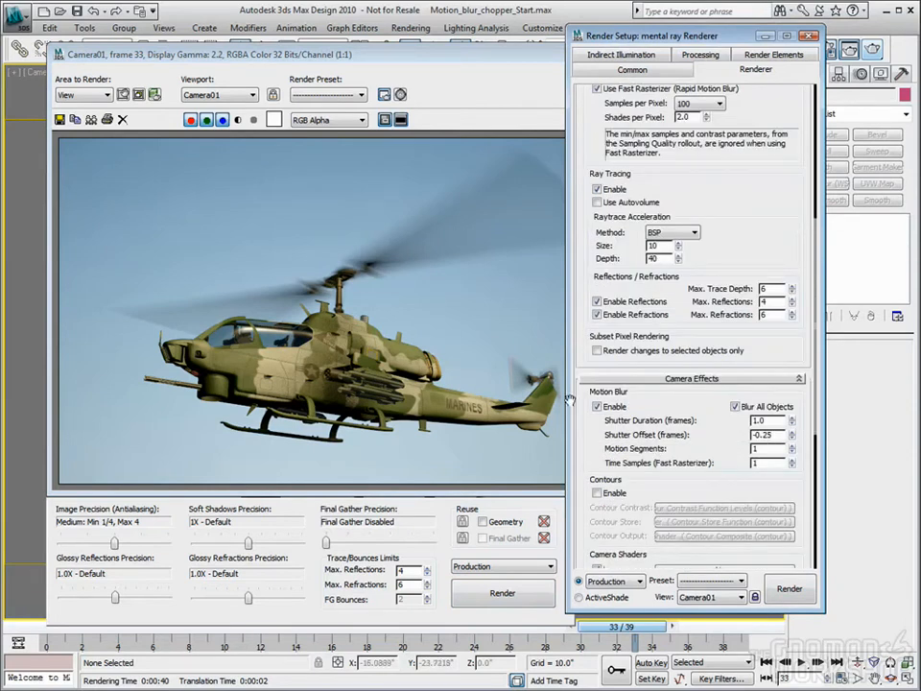
click(425, 57)
drag(425, 57, 393, 48)
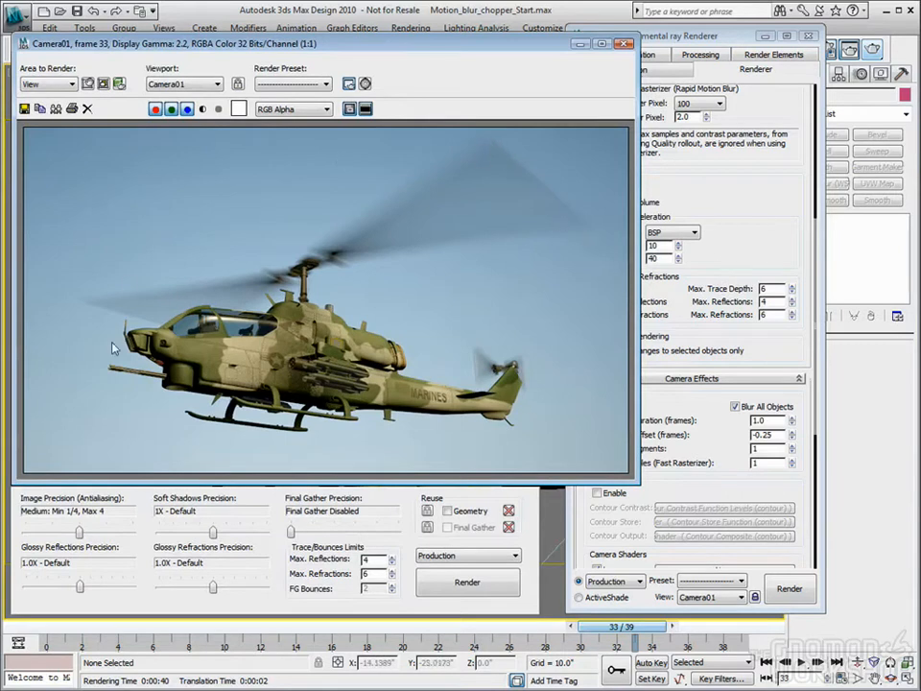
Set the motion blur Motion Segments to 10 and re-render the frame to examine the rotor blade arc
click(785, 202)
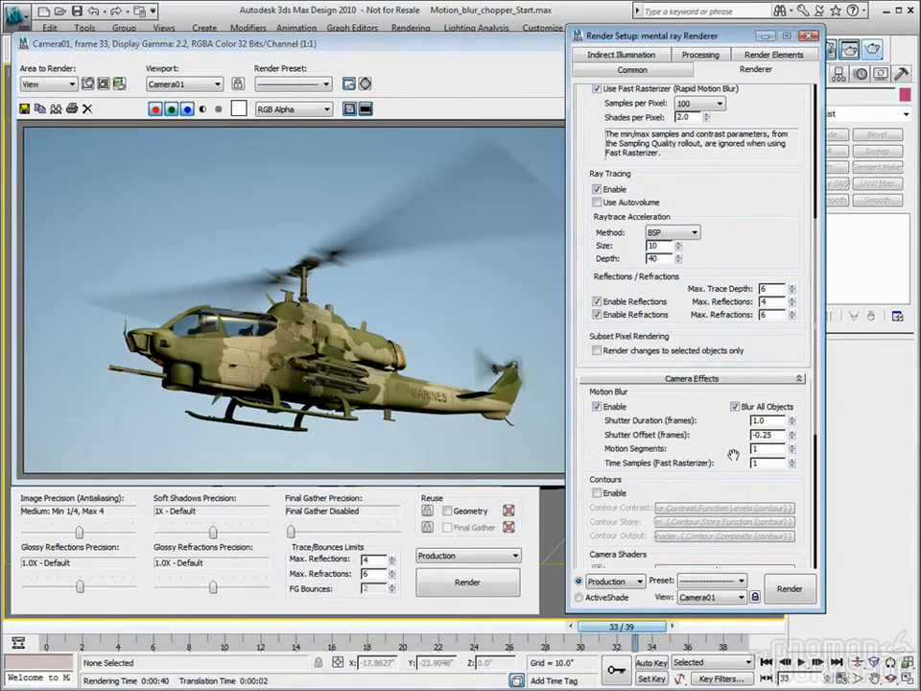
scroll(700, 351, down, 5)
scroll(705, 408, up, 3)
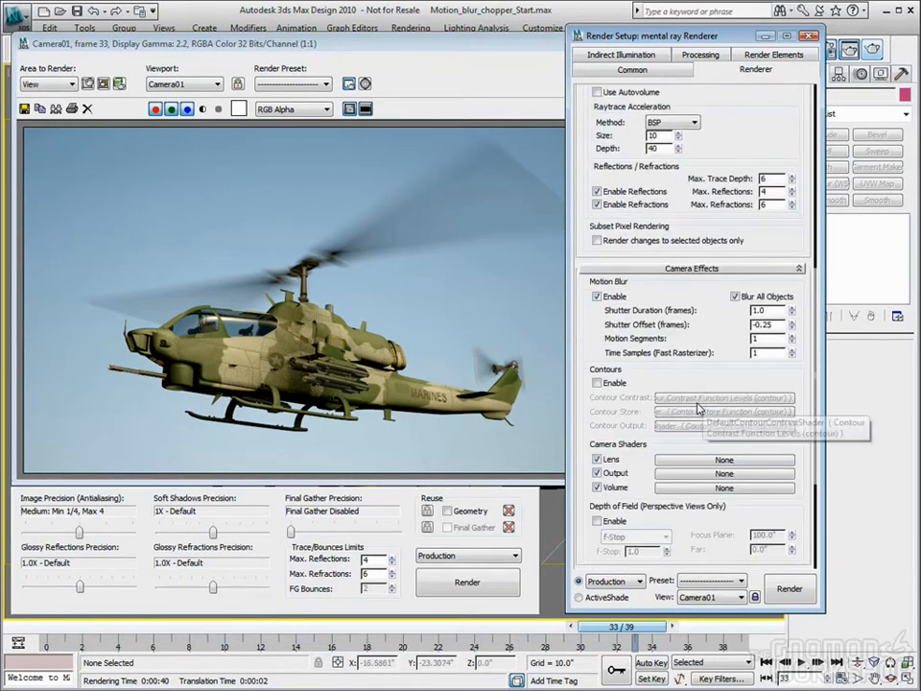
mouse_move(792, 337)
mouse_down()
mouse_move(784, 307)
mouse_move(790, 337)
mouse_move(787, 324)
mouse_up()
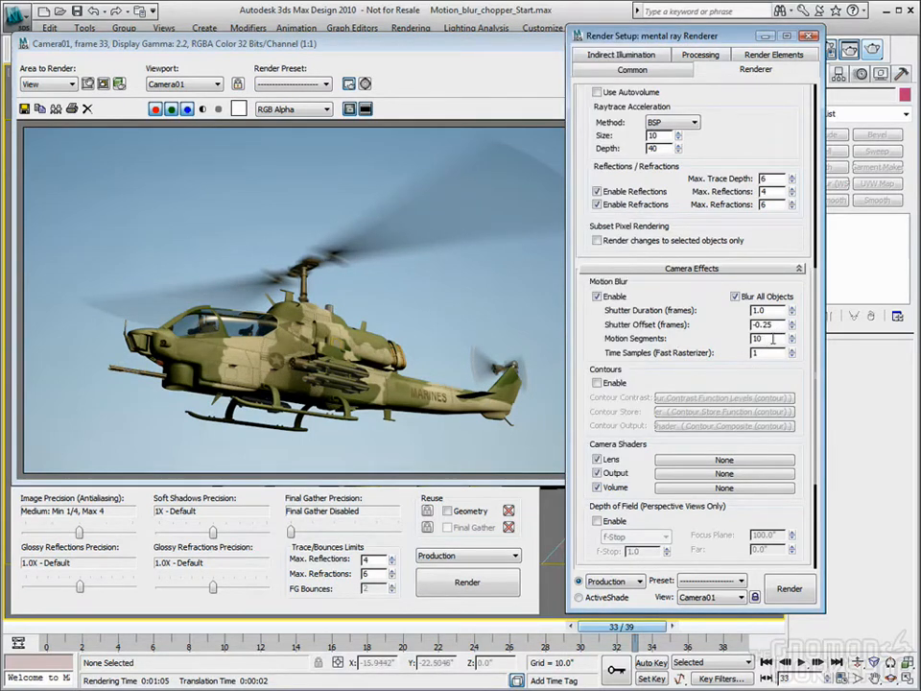
click(355, 46)
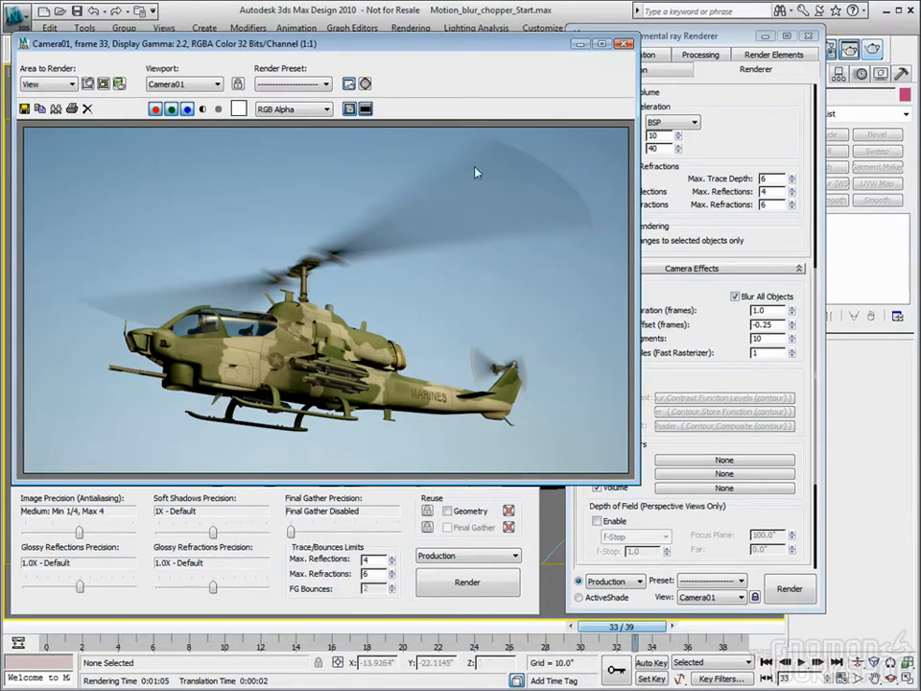
Close the rendered frame and render settings, and restore the four-viewport layout with the Top viewport active
click(624, 43)
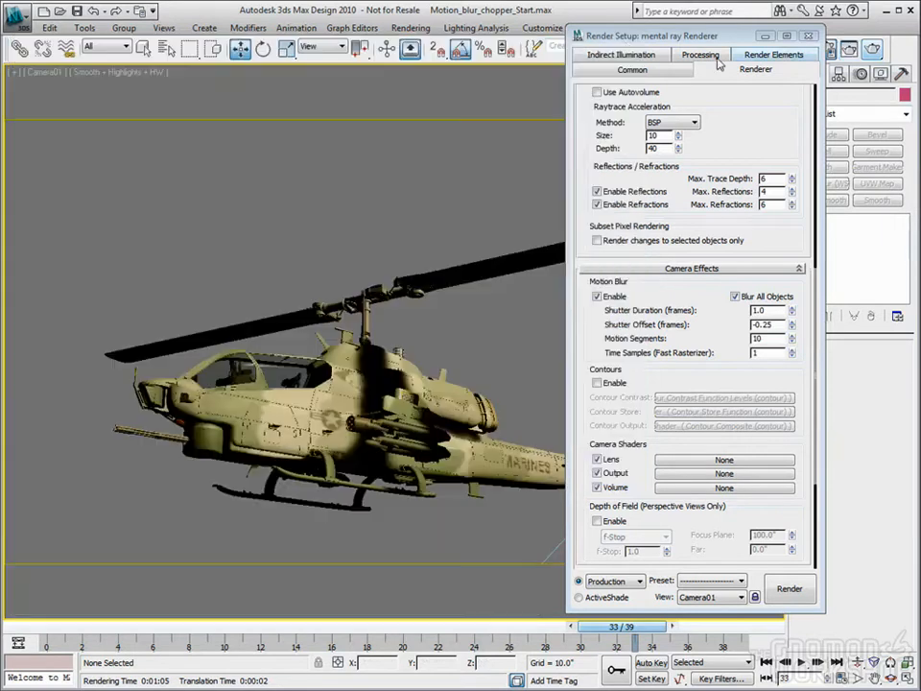
click(808, 36)
key(alt+w)
click(199, 191)
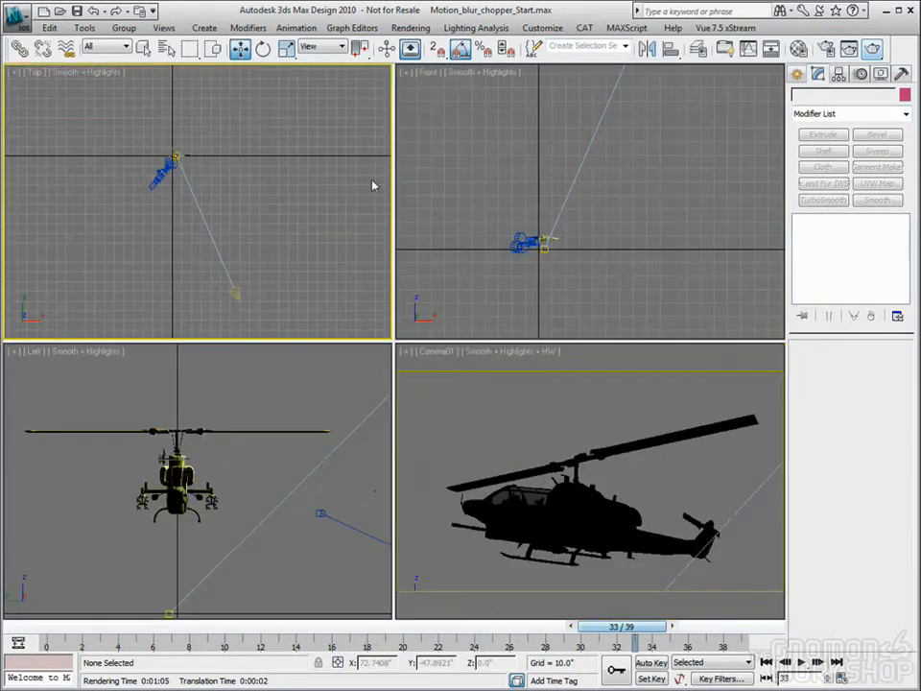
Create a standard Skylight in the Top viewport near the helicopter and display its parameters for editing
click(796, 74)
click(837, 97)
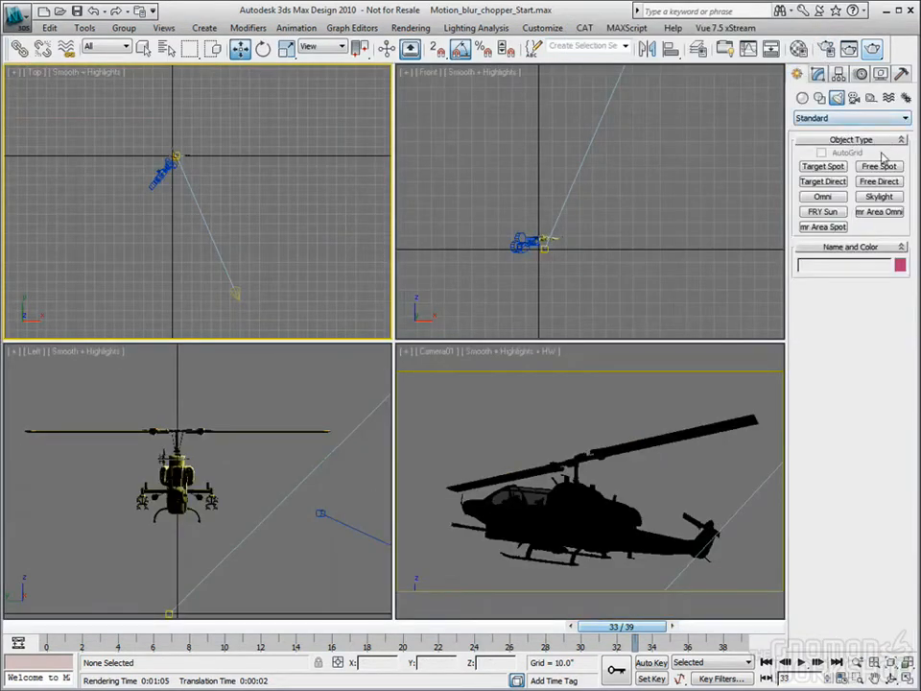
click(878, 195)
click(213, 177)
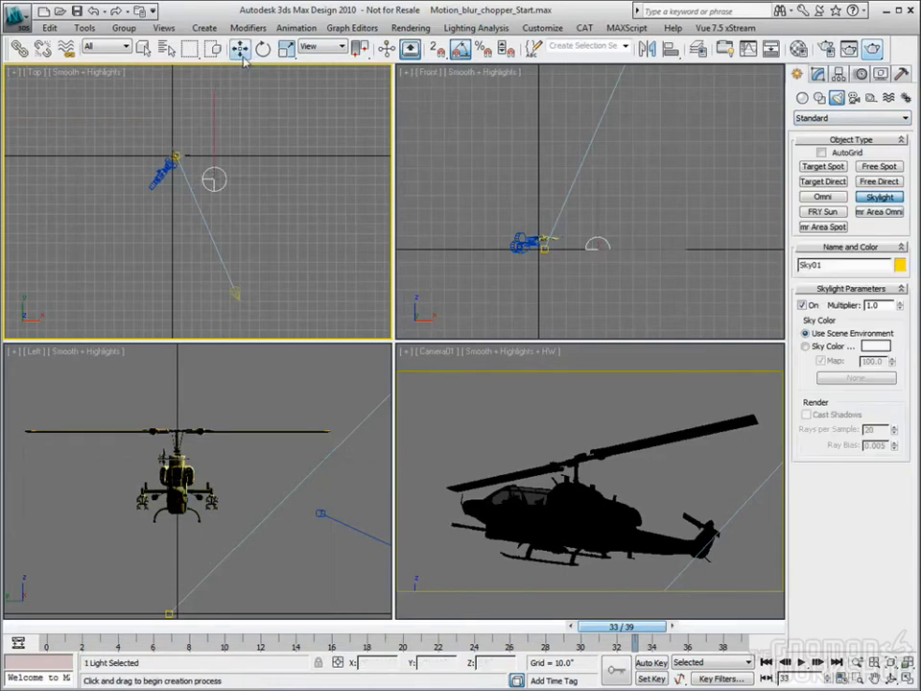
key(w)
click(846, 50)
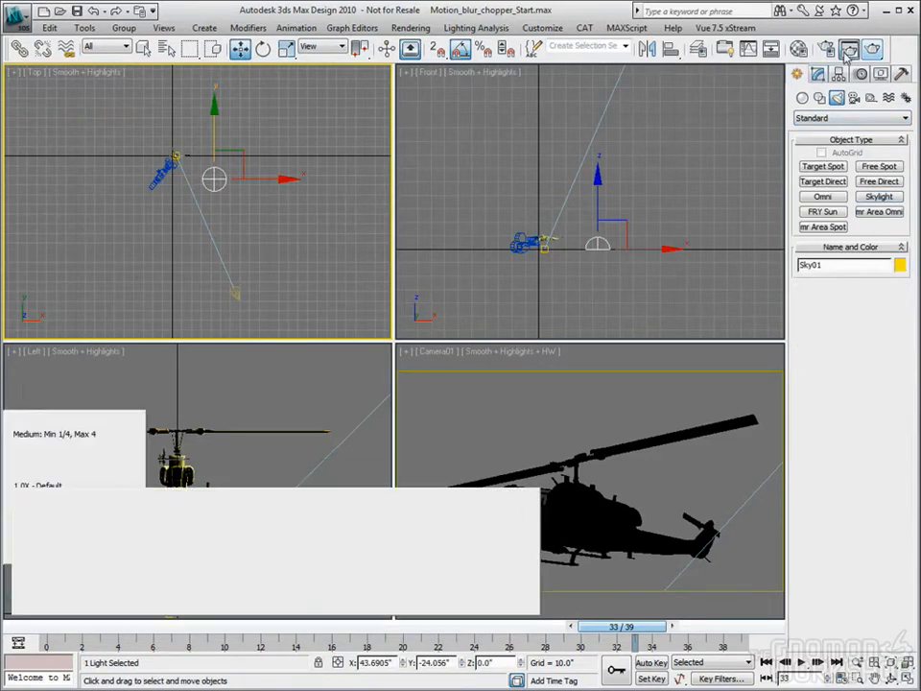
click(626, 45)
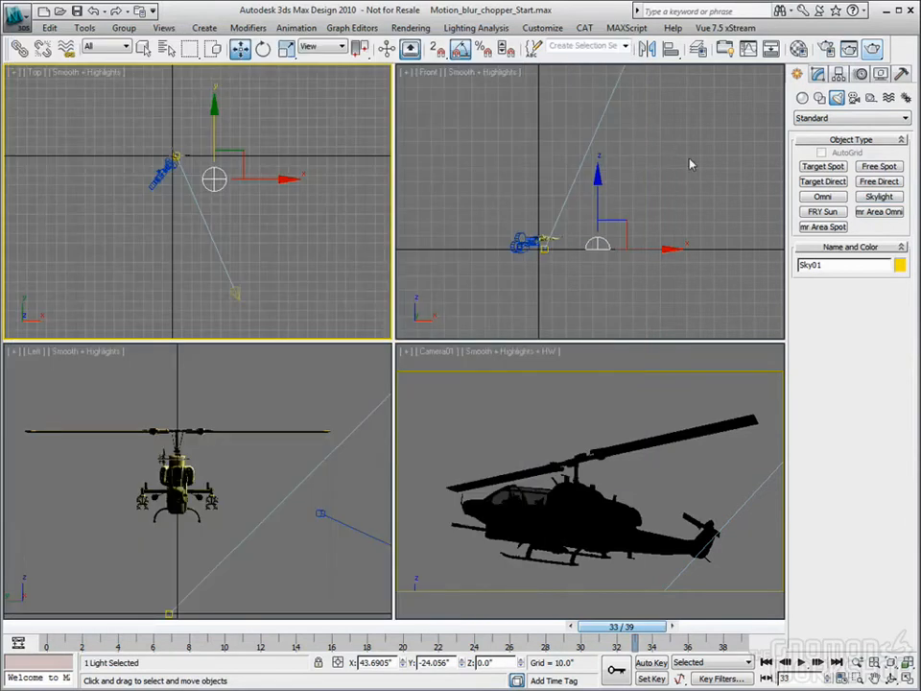
click(818, 74)
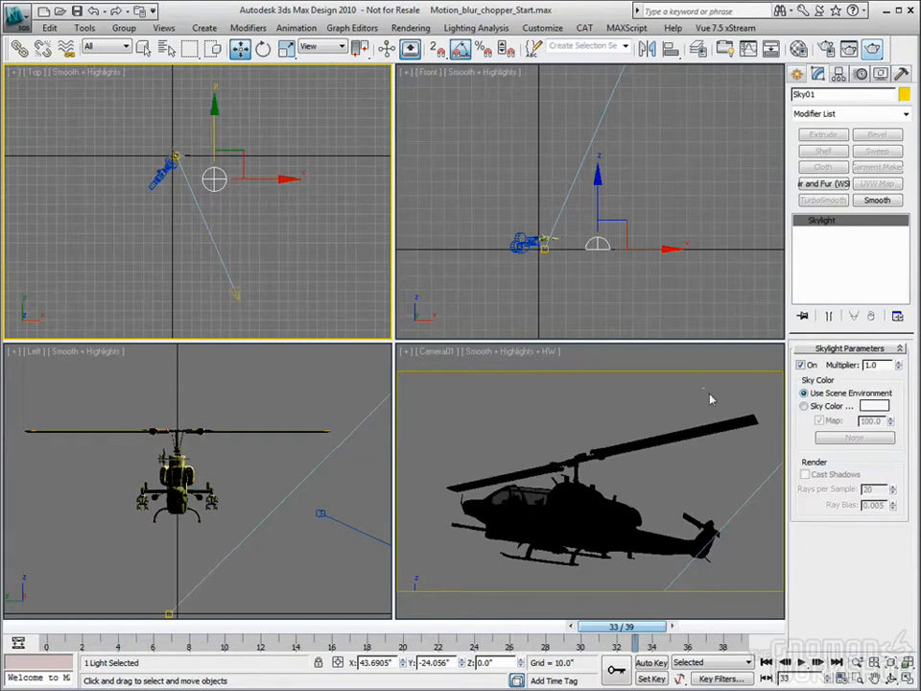
Enable Final Gather in the indirect illumination settings with 25 Rays per FG Point, and close the render settings
click(824, 49)
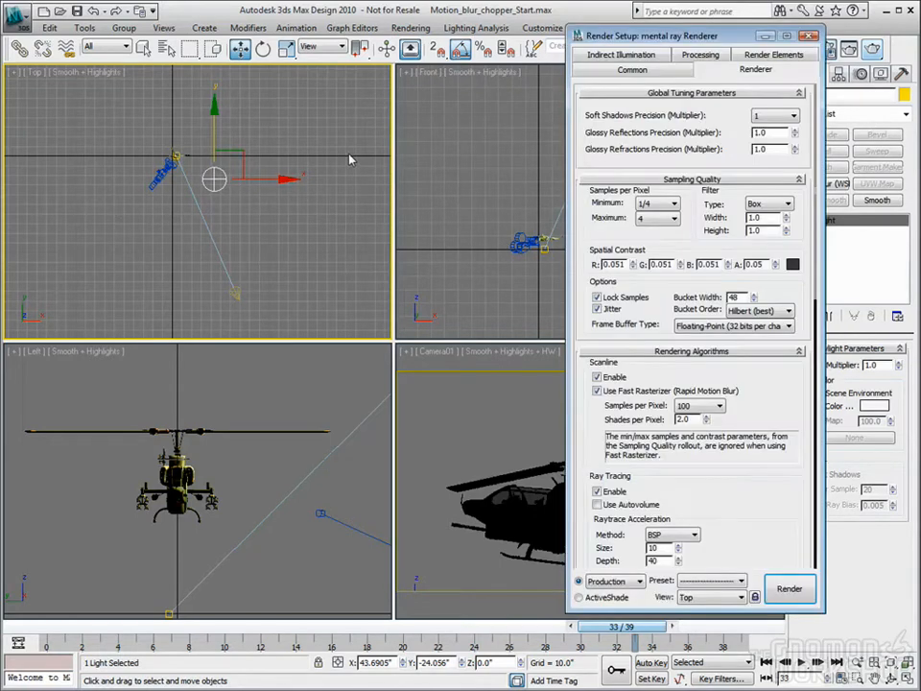
click(633, 60)
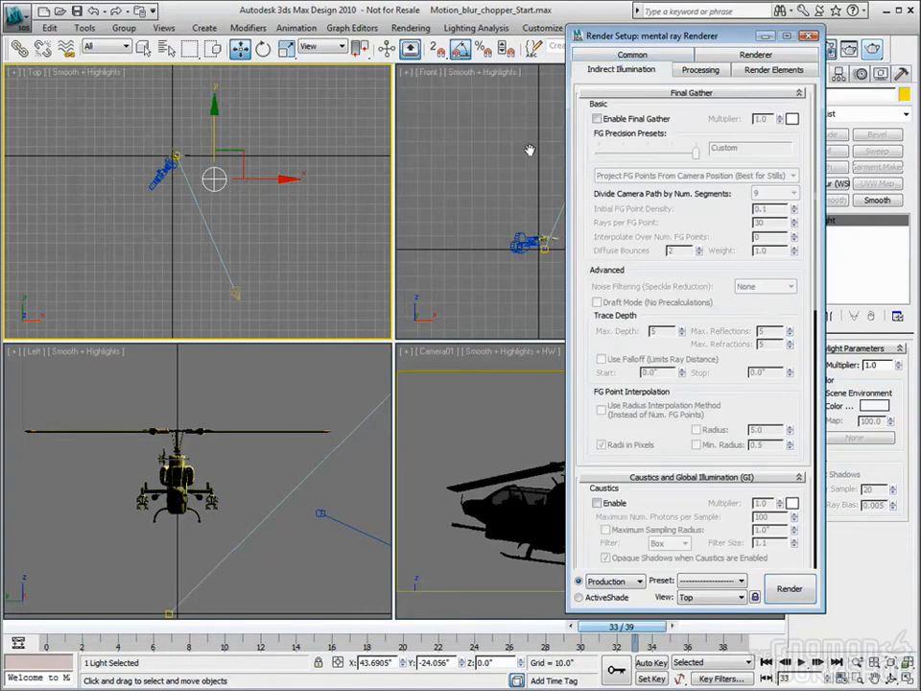
click(597, 118)
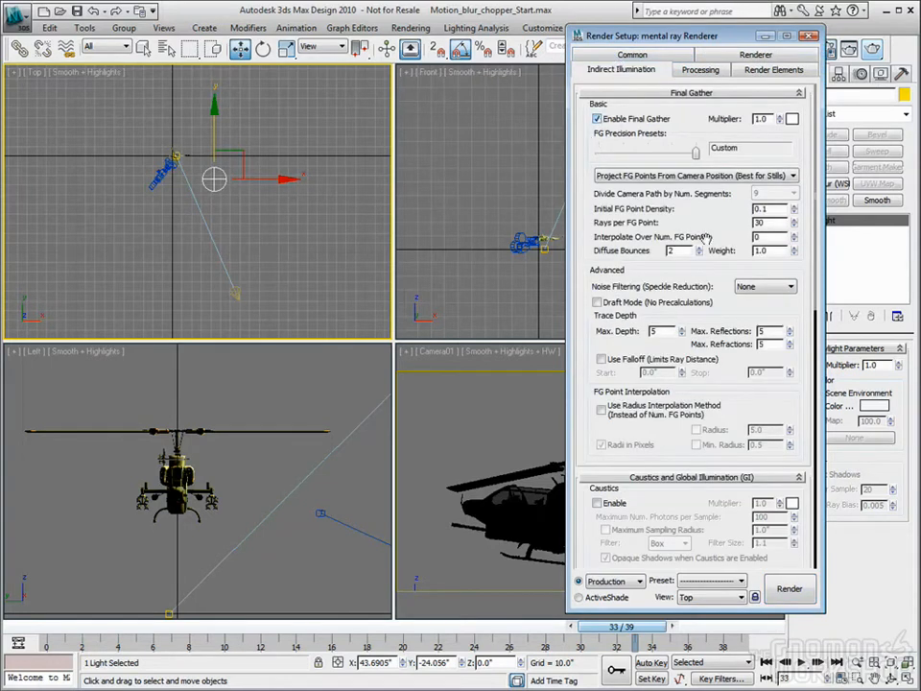
double_click(785, 223)
text(25)
key(Tab)
click(810, 36)
Maximize the Camera01 viewport and render the helicopter with the skylight and Final Gather
right_click(638, 506)
key(alt+w)
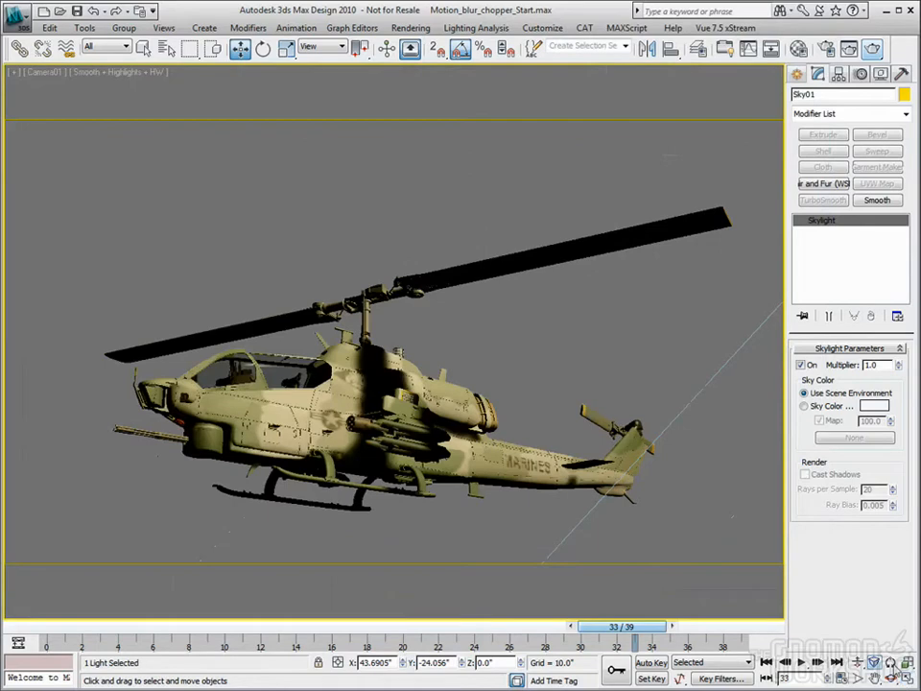
click(868, 51)
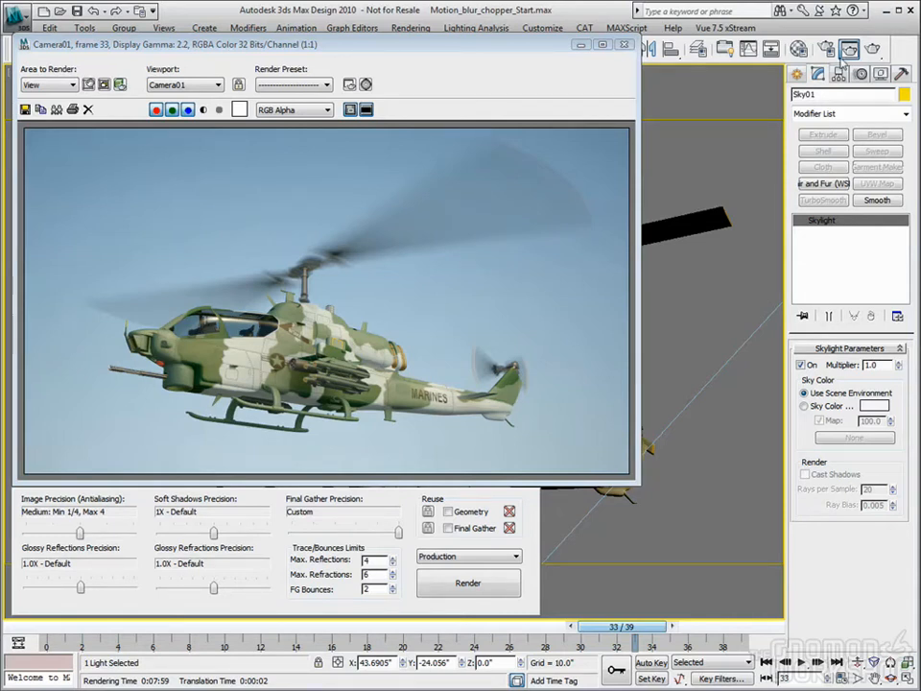
Review the Fast Rasterizer and motion blur settings against the rendered helicopter image
key(F10)
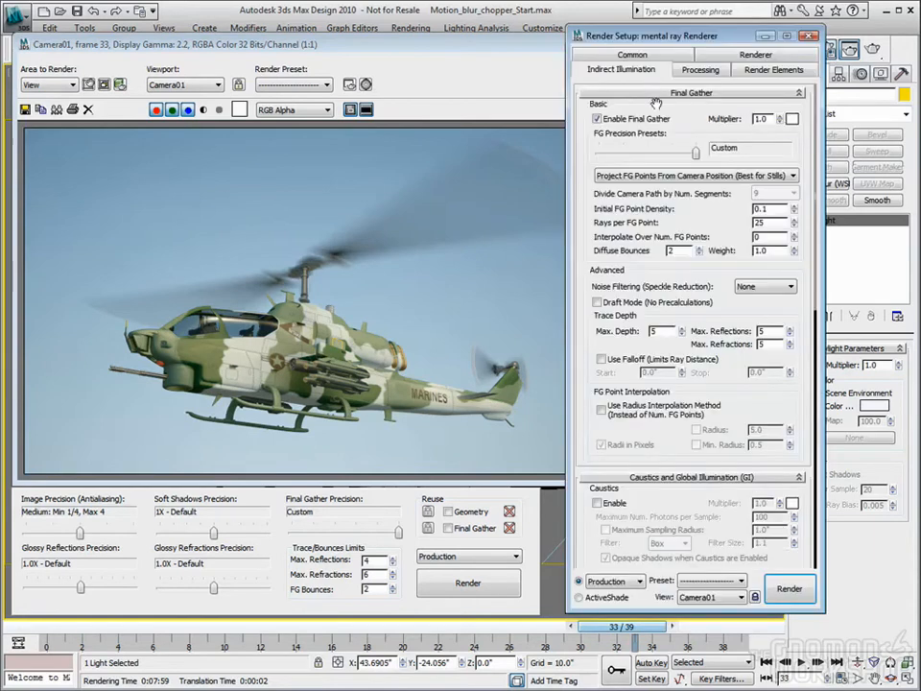
click(756, 55)
scroll(795, 286, down, 5)
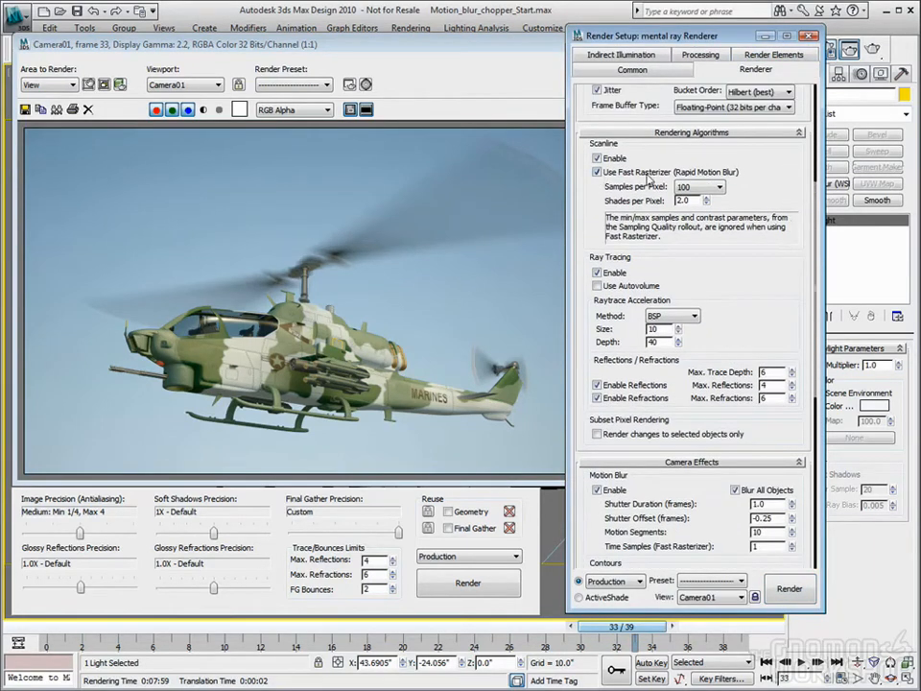
scroll(766, 271, down, 1)
scroll(767, 271, down, 4)
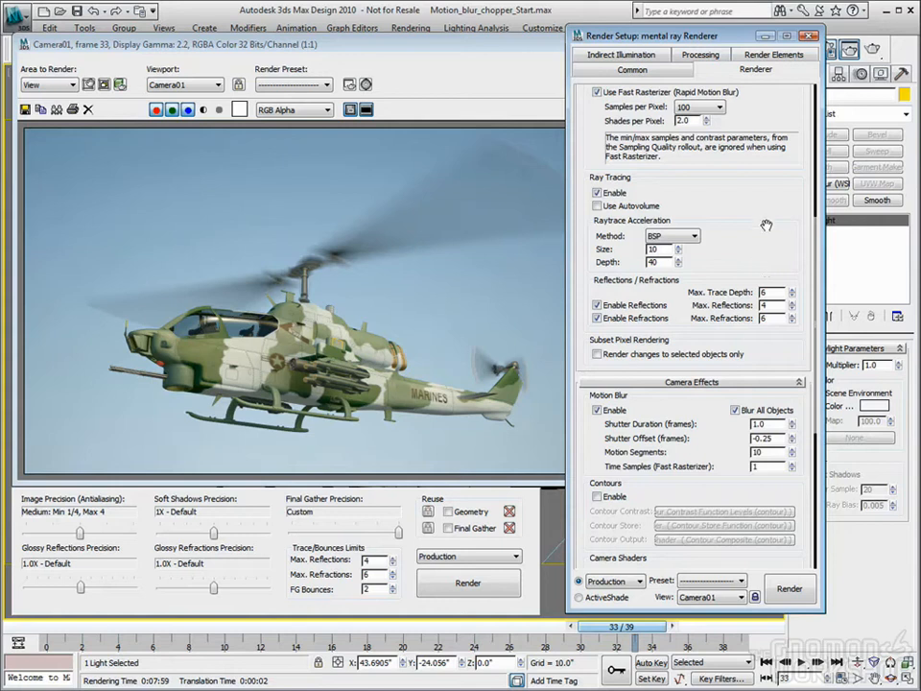
scroll(766, 271, up, 4)
click(398, 70)
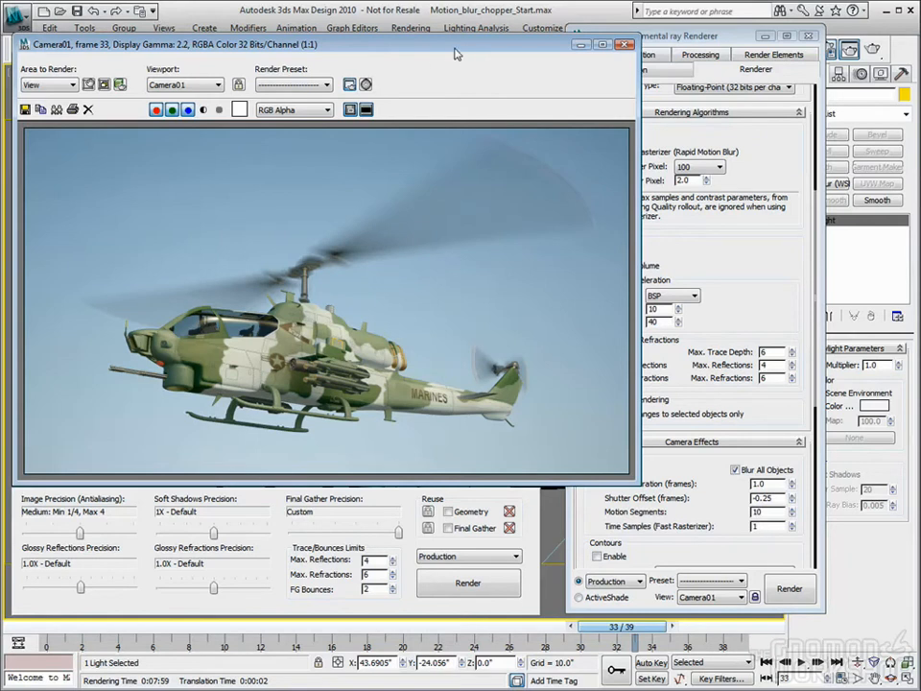
key(F10)
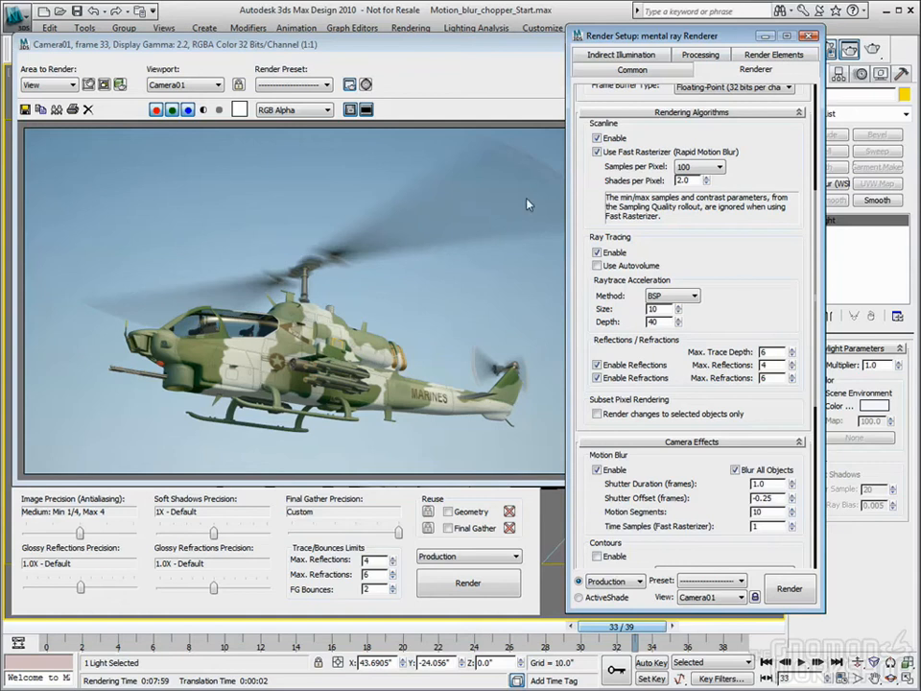
Look through the available render elements for Velocity without adding any, and inspect the rendered rotor blur again
click(769, 55)
click(605, 126)
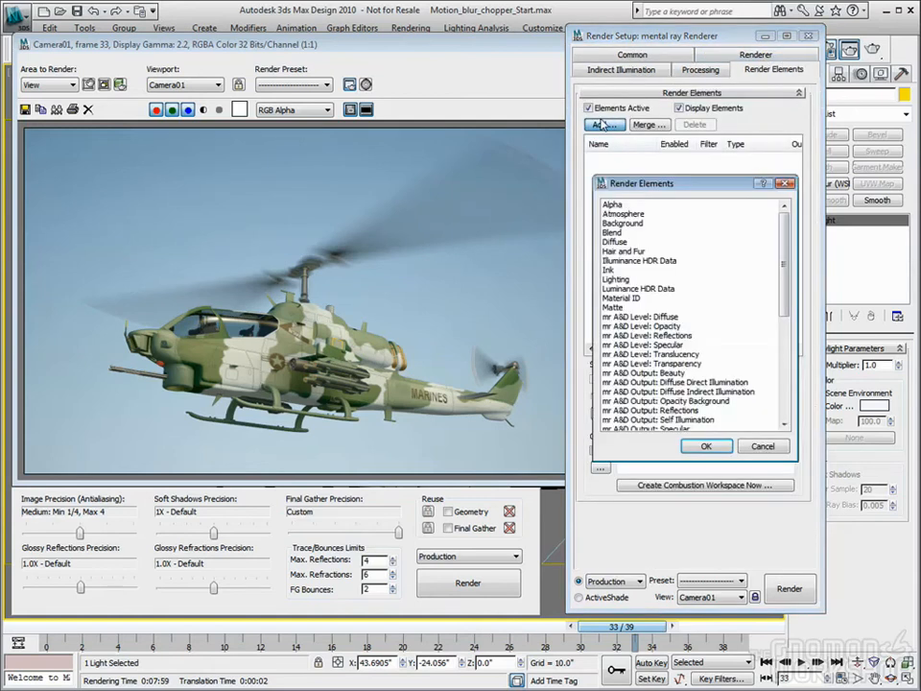
scroll(654, 383, down, 5)
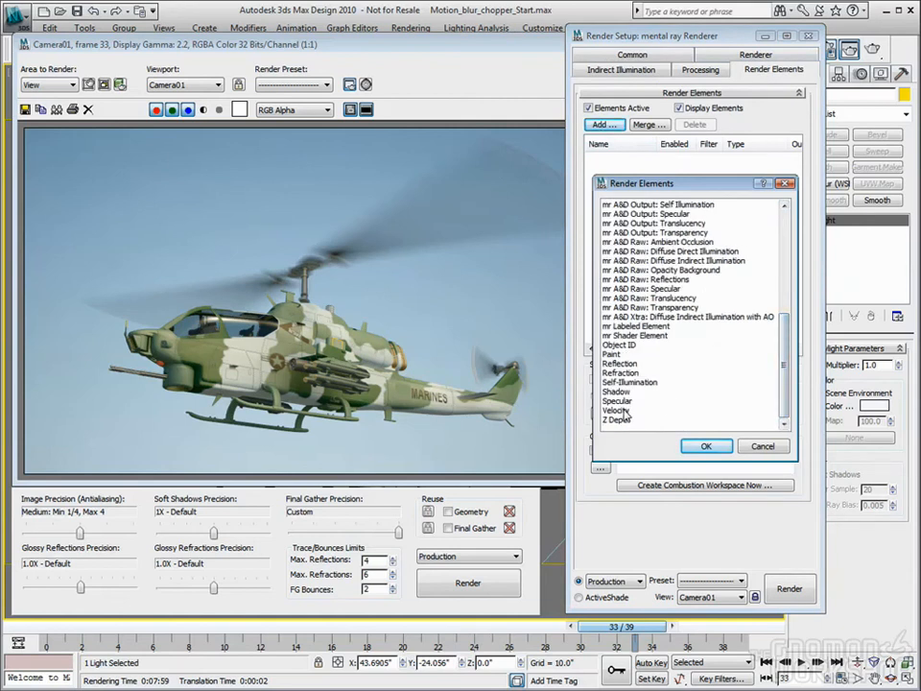
click(763, 446)
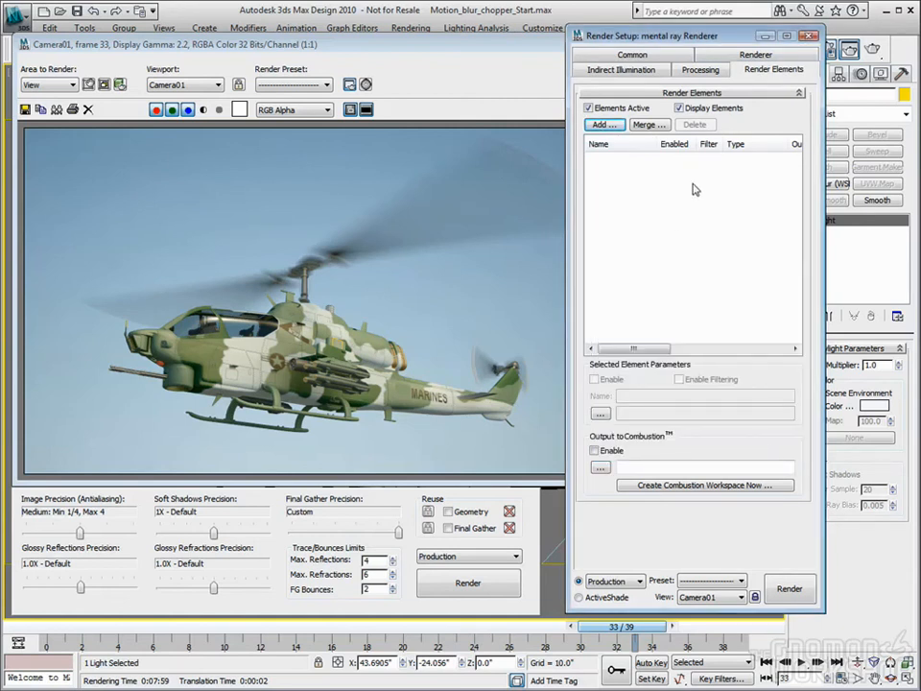
click(432, 56)
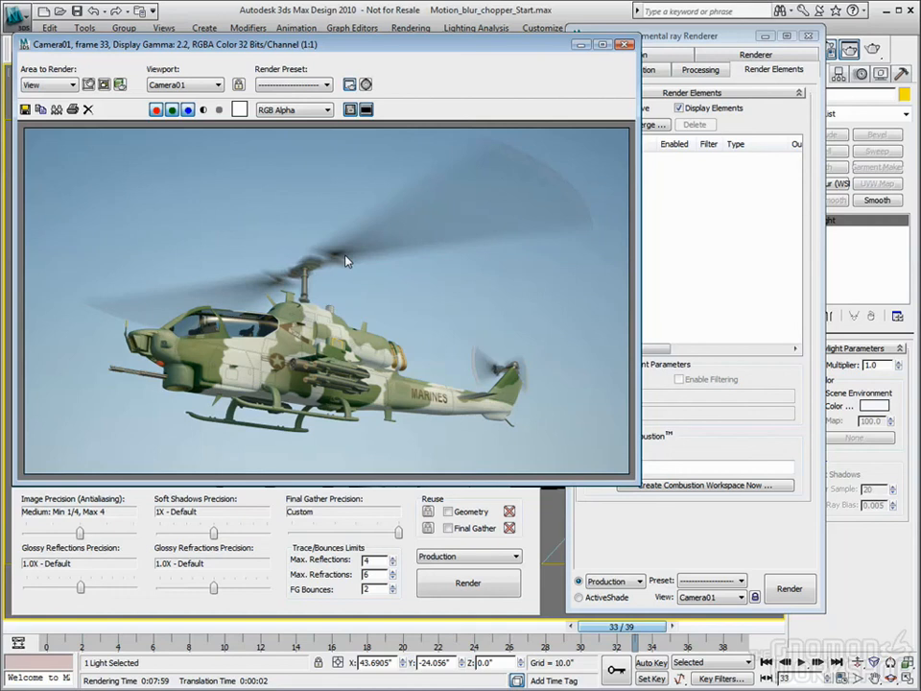
click(715, 41)
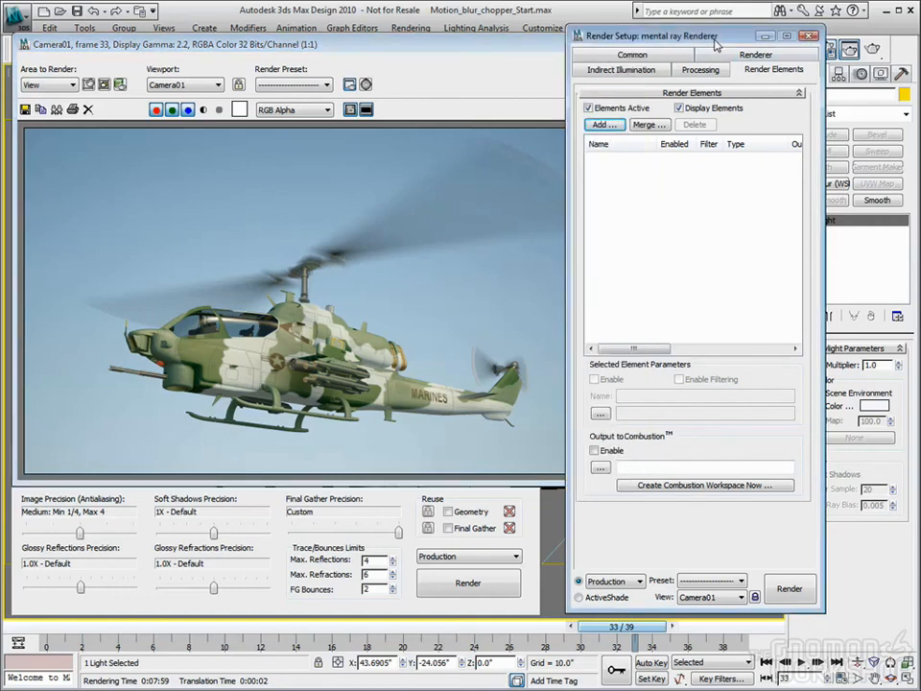